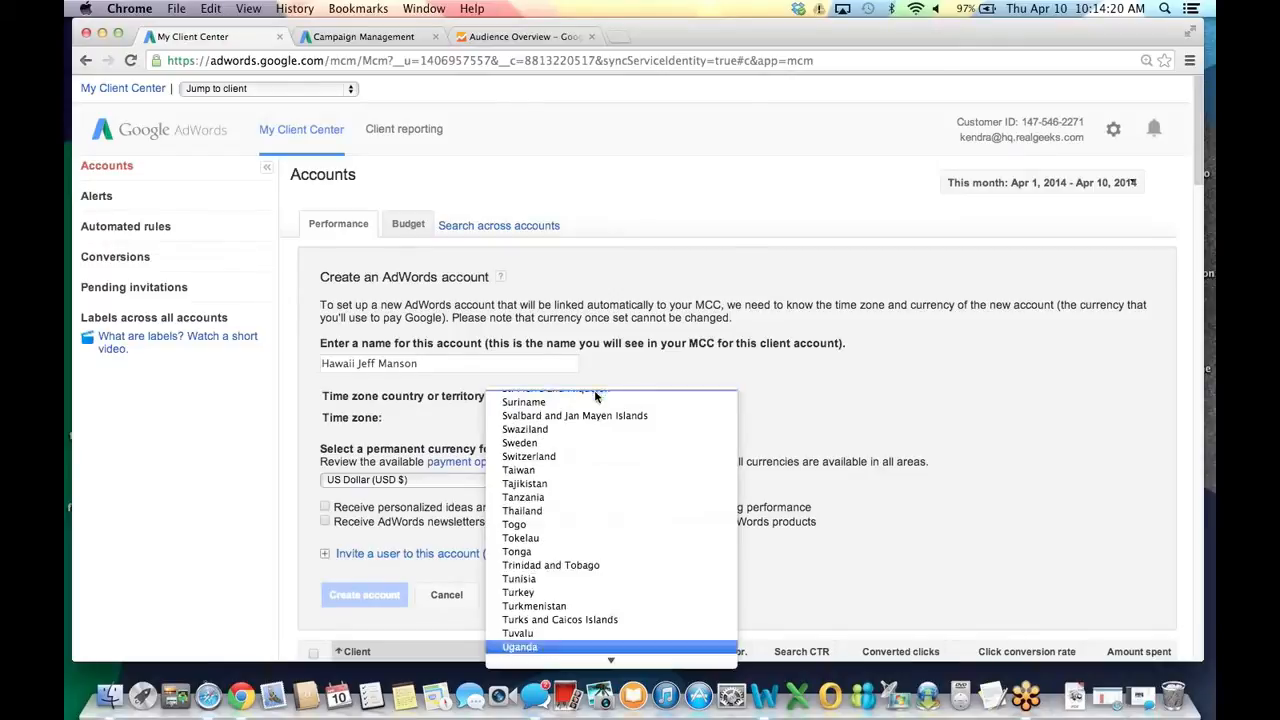
# Give the new client account a United States (GMT-10:00) Hawaii Time zone, then create and open it.
pyautogui.click(547, 545)
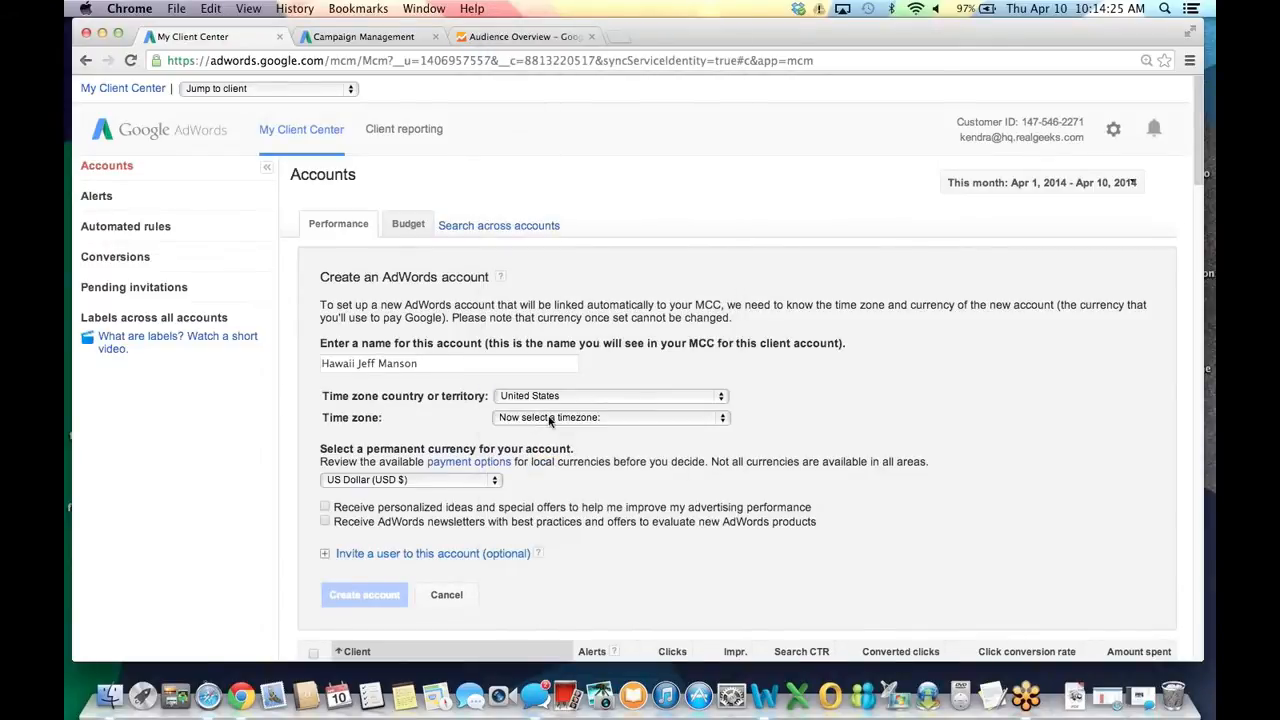
pyautogui.click(549, 421)
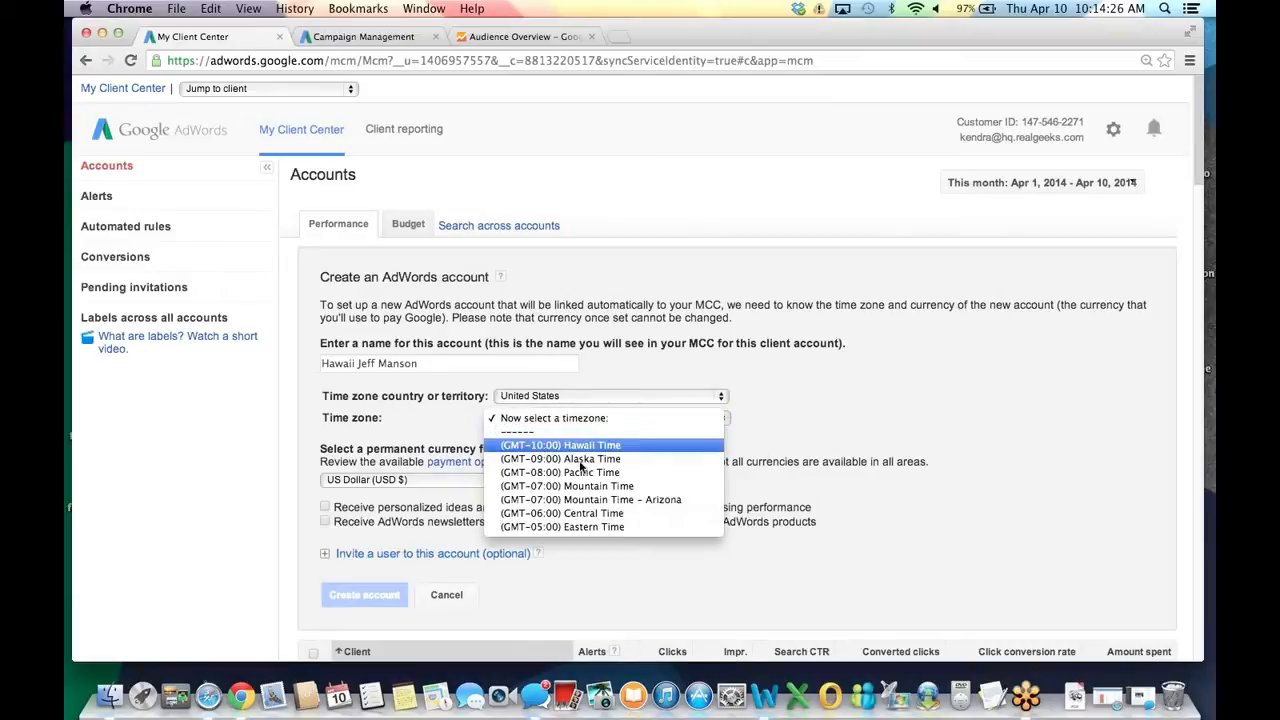
pyautogui.click(565, 445)
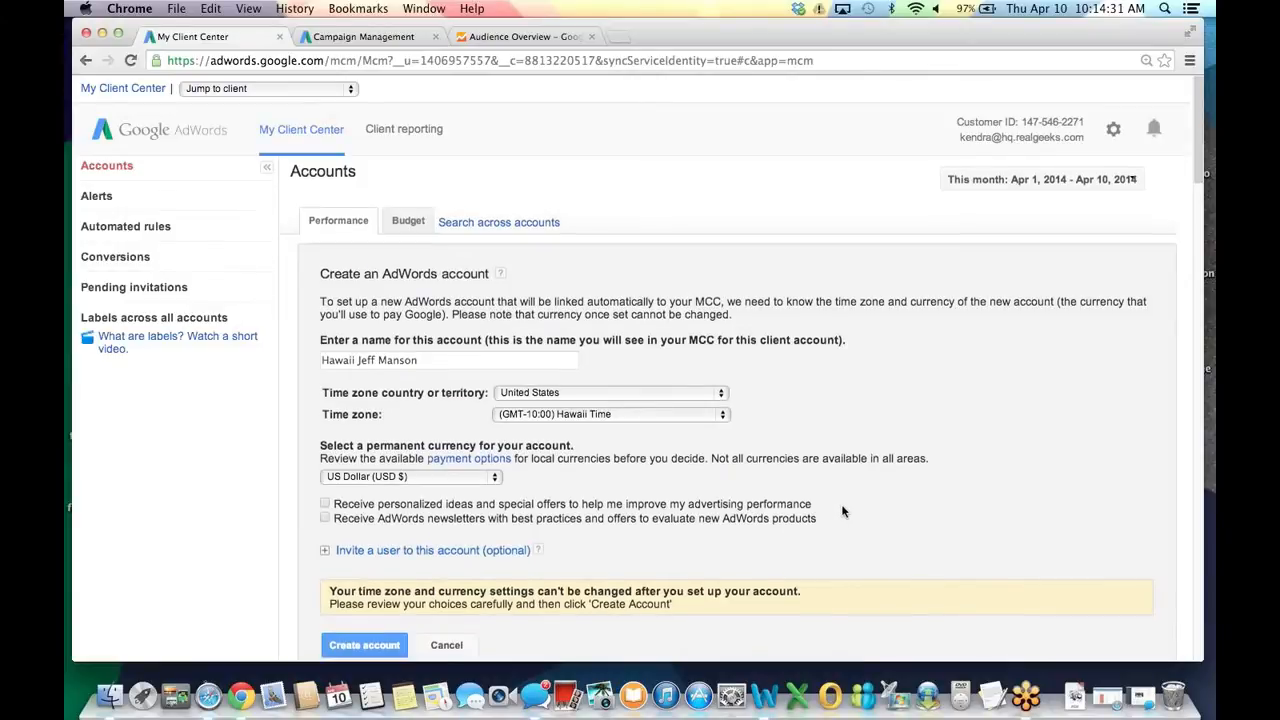
pyautogui.click(364, 648)
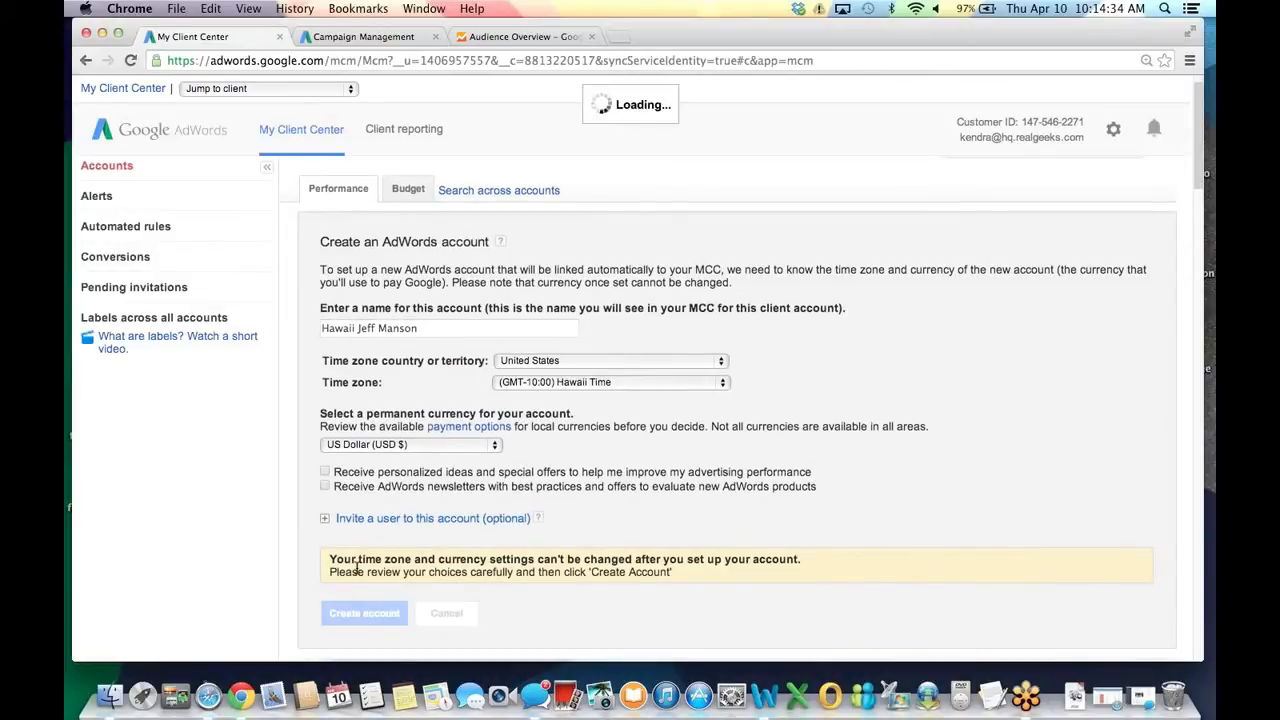
pyautogui.click(345, 404)
pyautogui.scroll(-10, 305, 420)
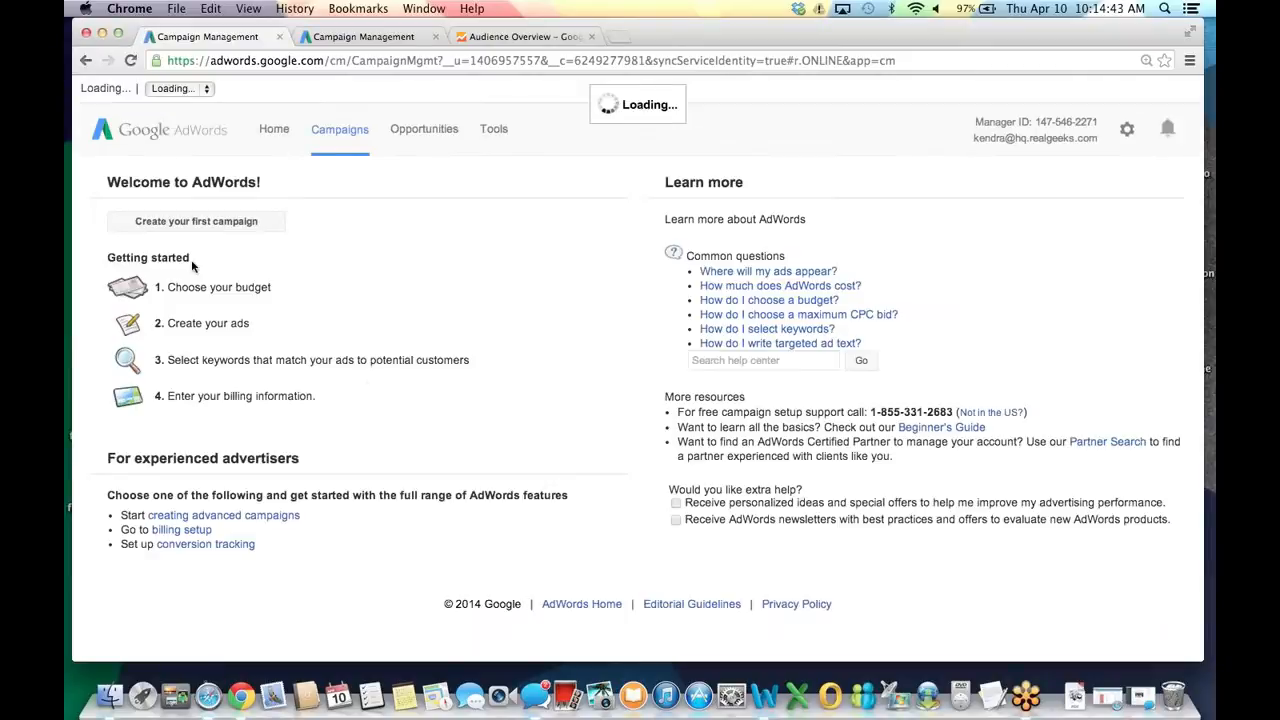
# Start the first campaign as Search Network only with All features and name it 'Local'.
pyautogui.click(238, 233)
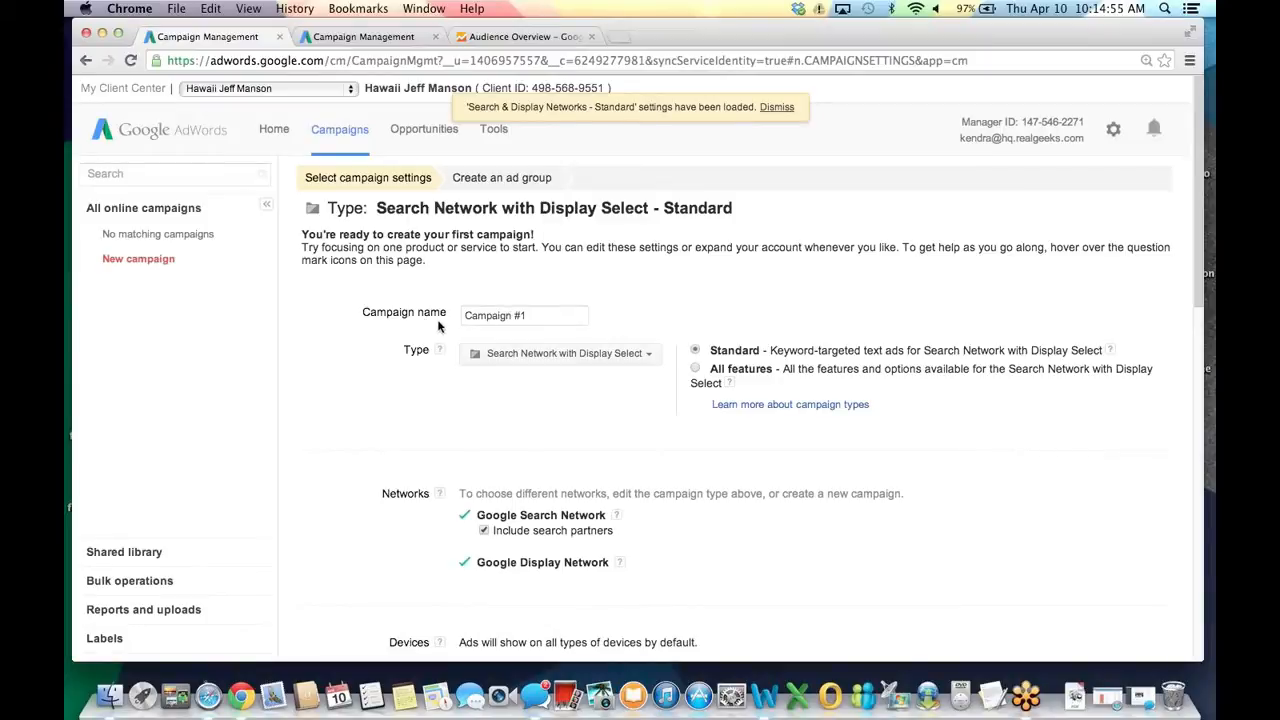
pyautogui.click(543, 355)
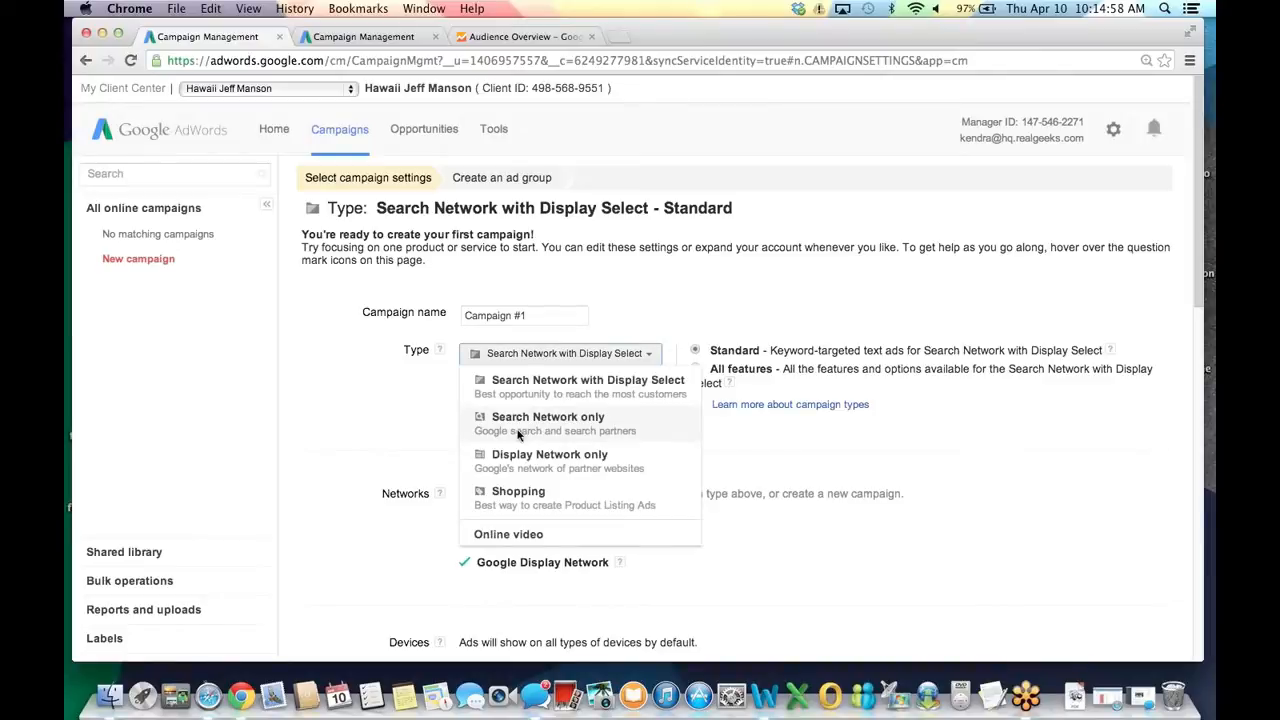
pyautogui.click(518, 428)
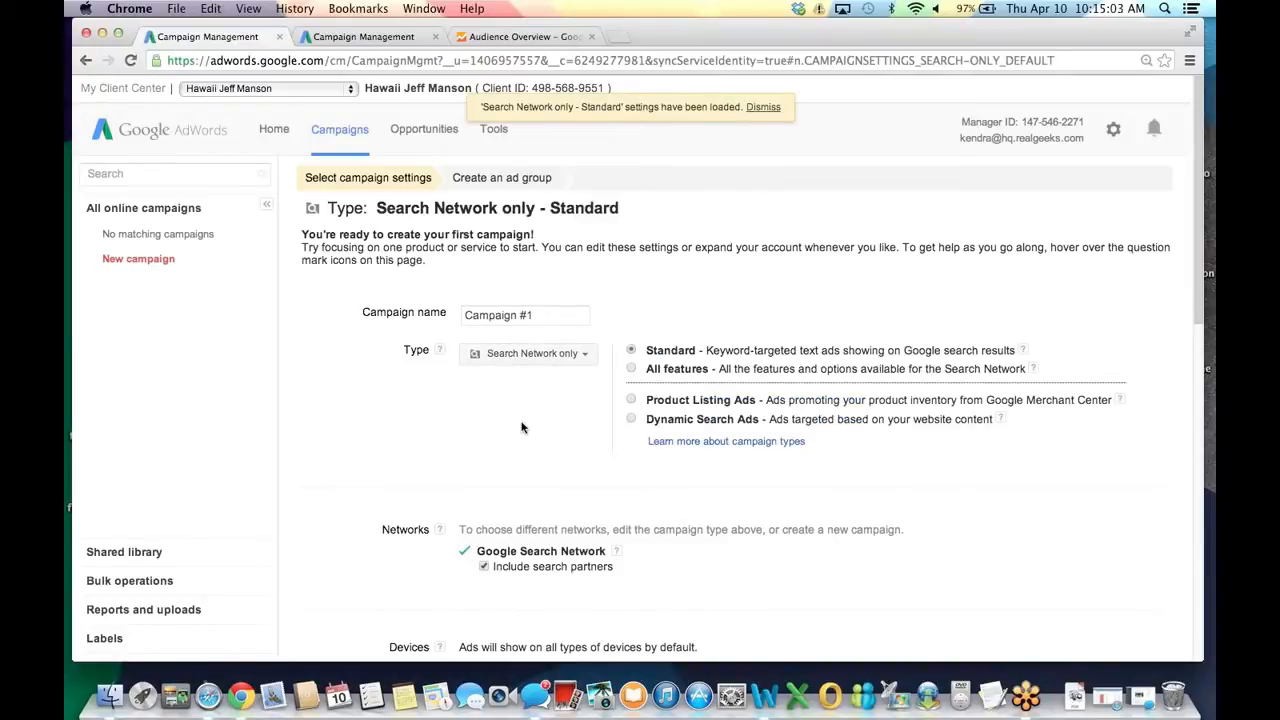
pyautogui.tripleClick(560, 315)
pyautogui.write('Loca')
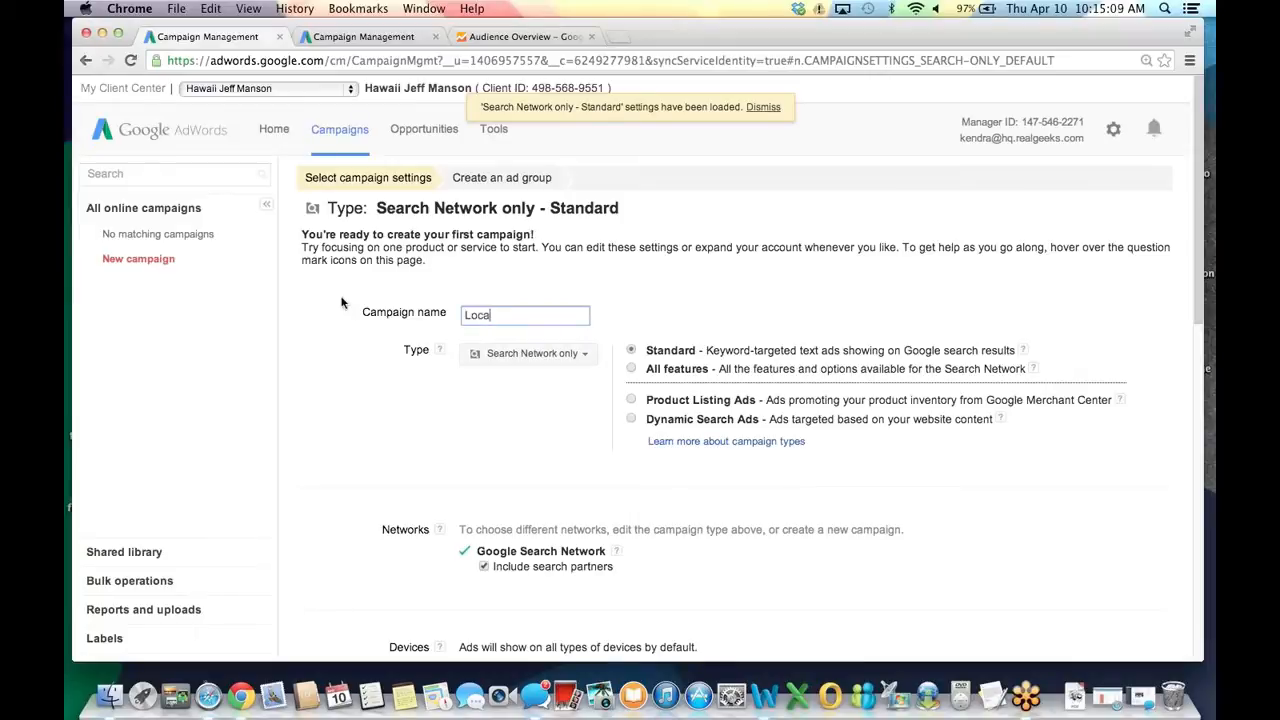
pyautogui.write('l')
pyautogui.click(631, 369)
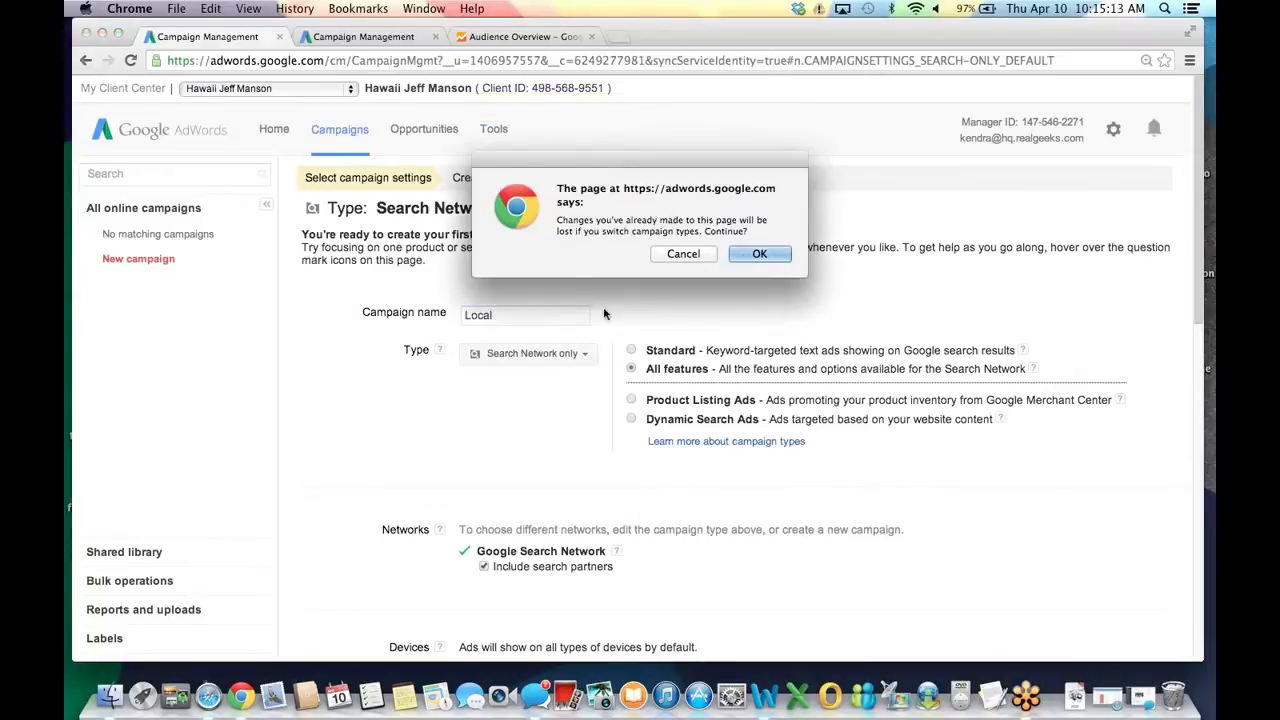
pyautogui.press('Return')
pyautogui.tripleClick(525, 315)
pyautogui.write('Local')
pyautogui.click(431, 443)
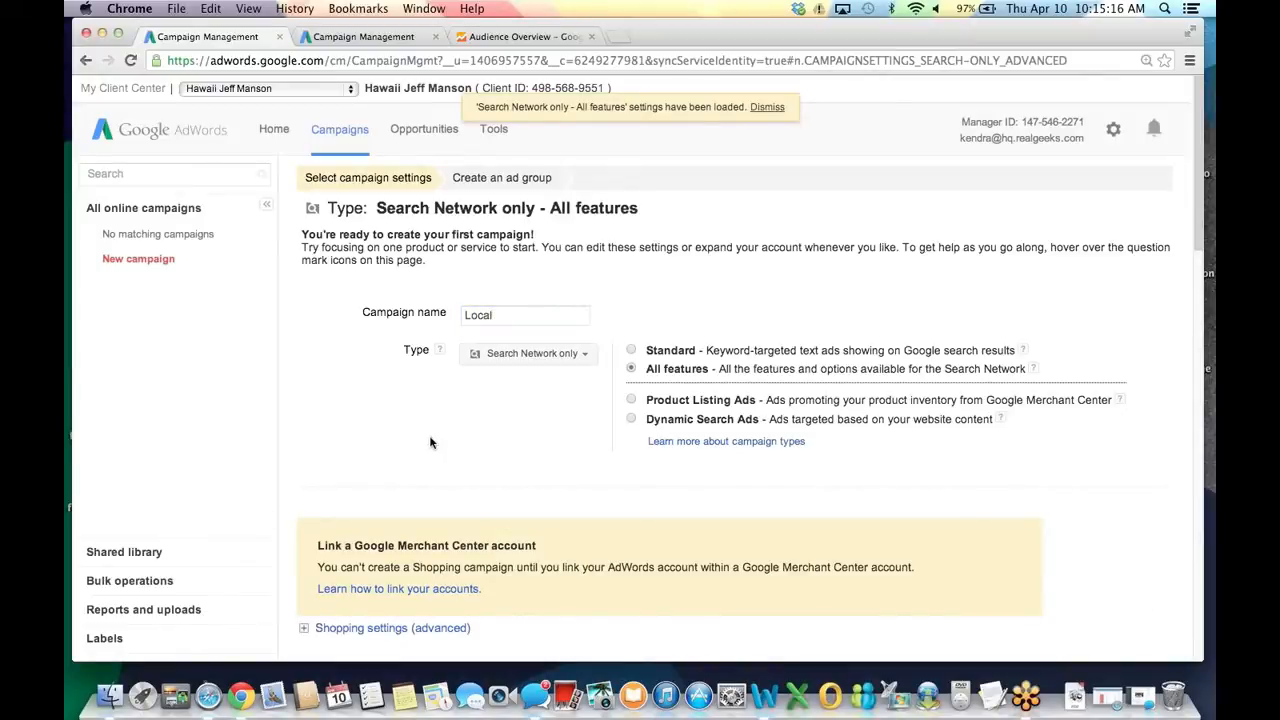
# Untick Include search partners and set Locations to 'Let me choose...'.
pyautogui.scroll(-5, 431, 443)
pyautogui.scroll(3, 410, 403)
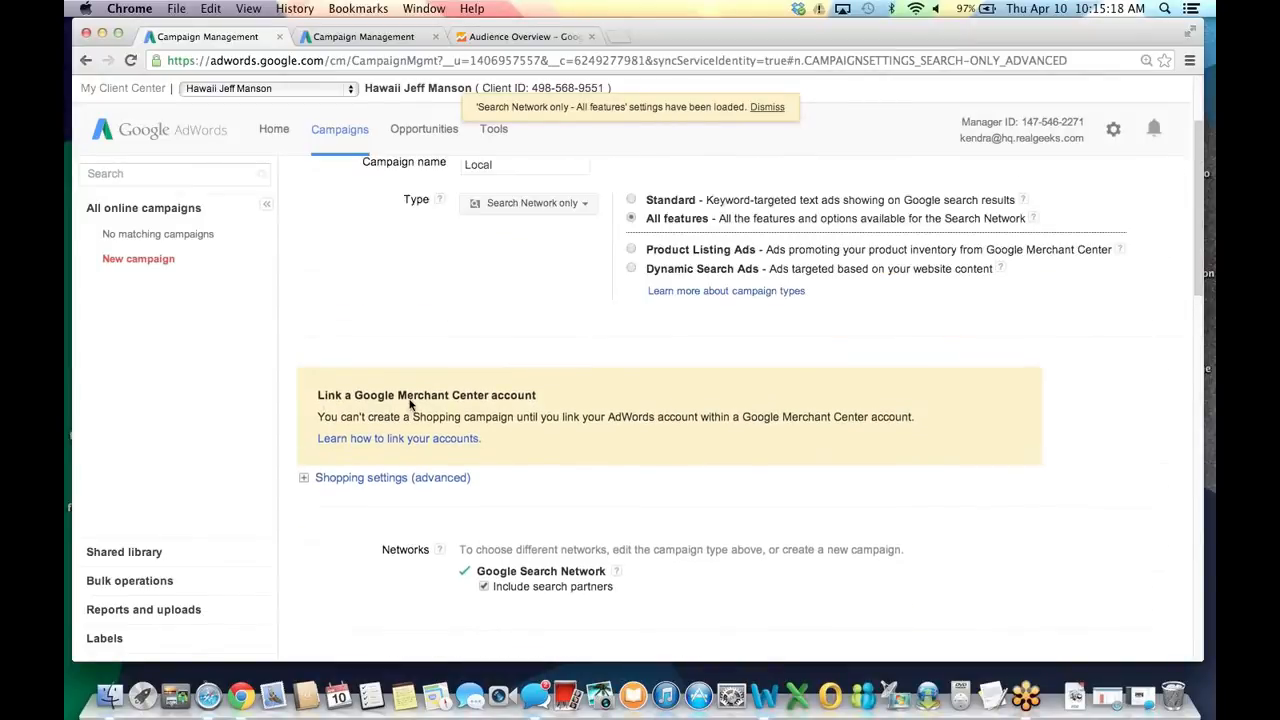
pyautogui.scroll(1, 410, 403)
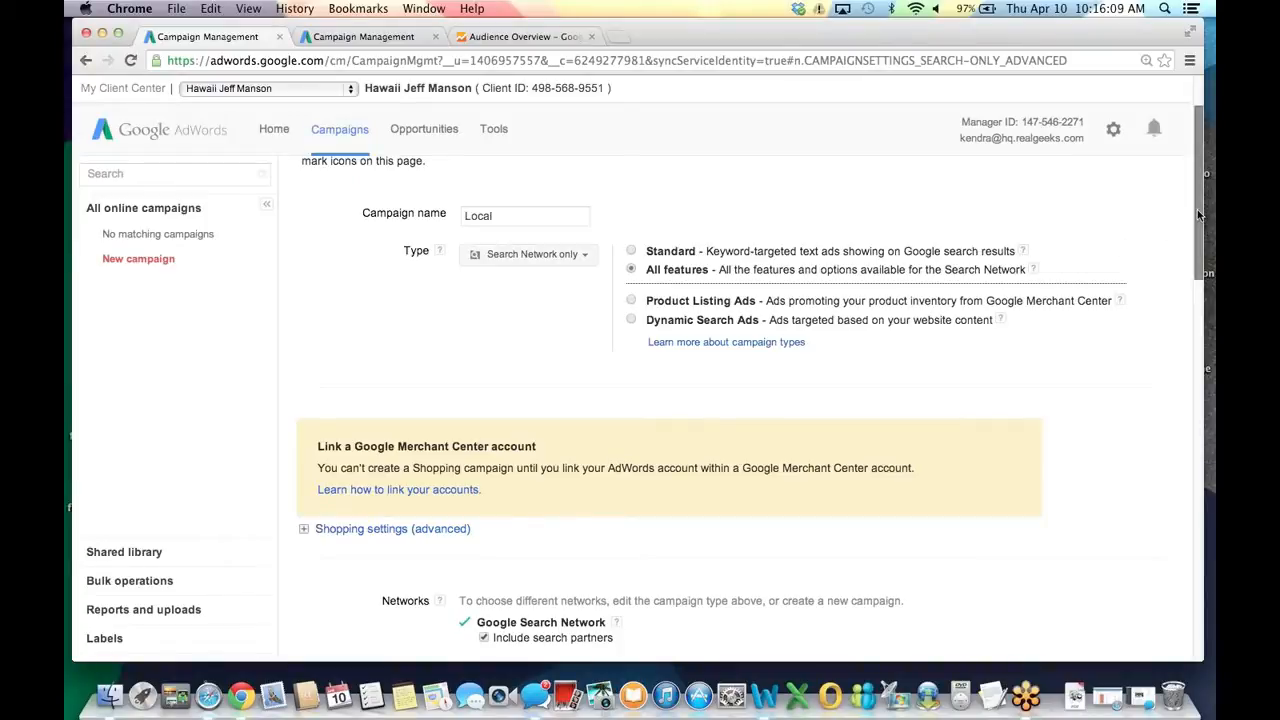
pyautogui.moveTo(1197, 211); pyautogui.dragTo(1202, 266)
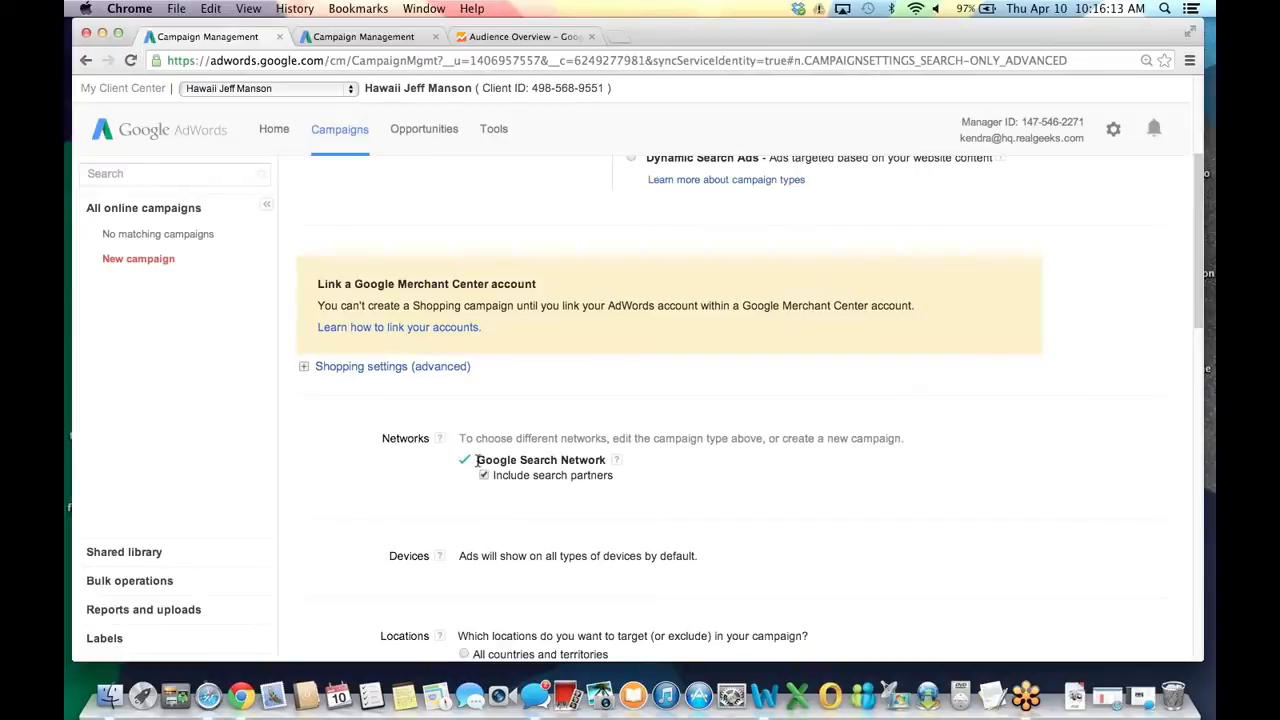
pyautogui.click(485, 476)
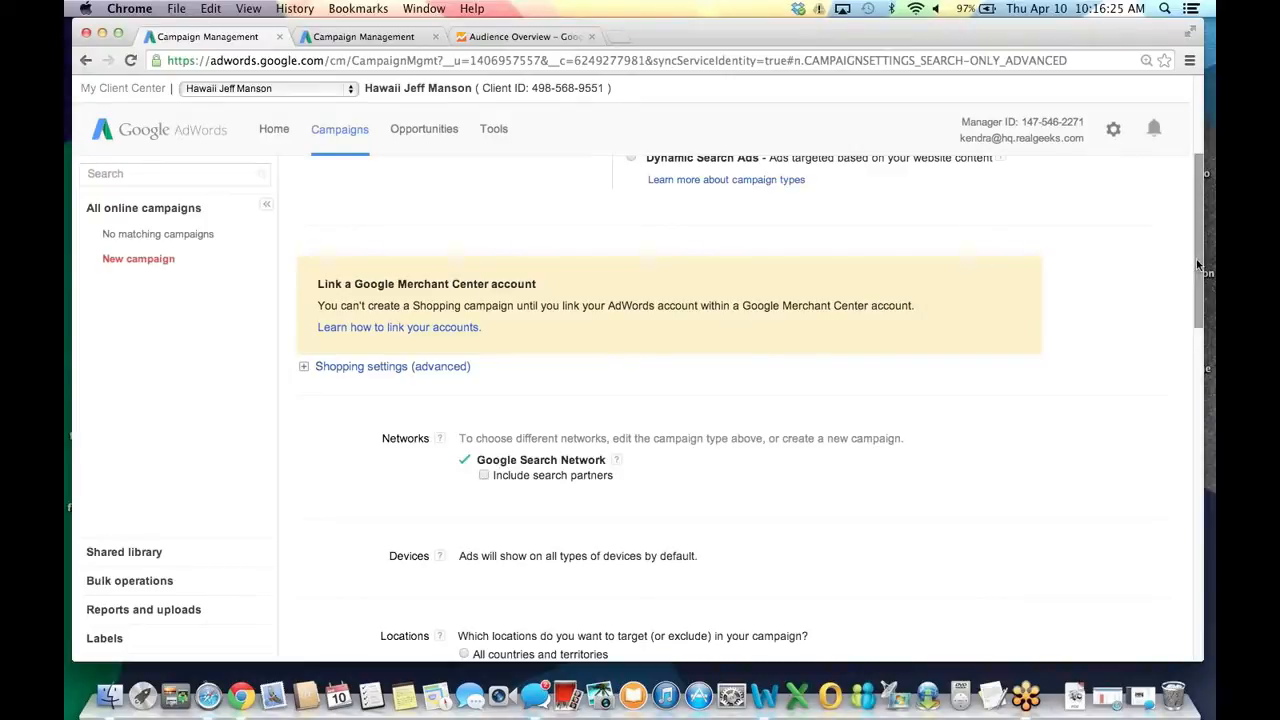
pyautogui.moveTo(1199, 265); pyautogui.dragTo(1194, 384)
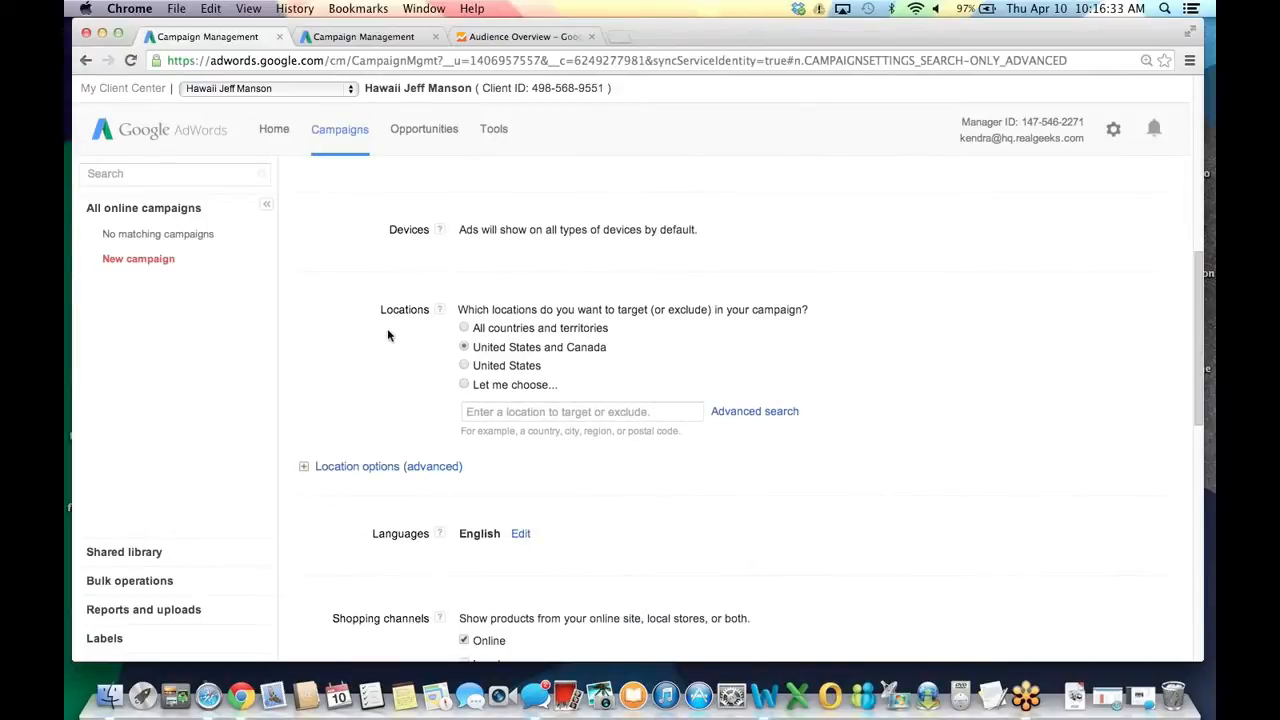
pyautogui.click(464, 384)
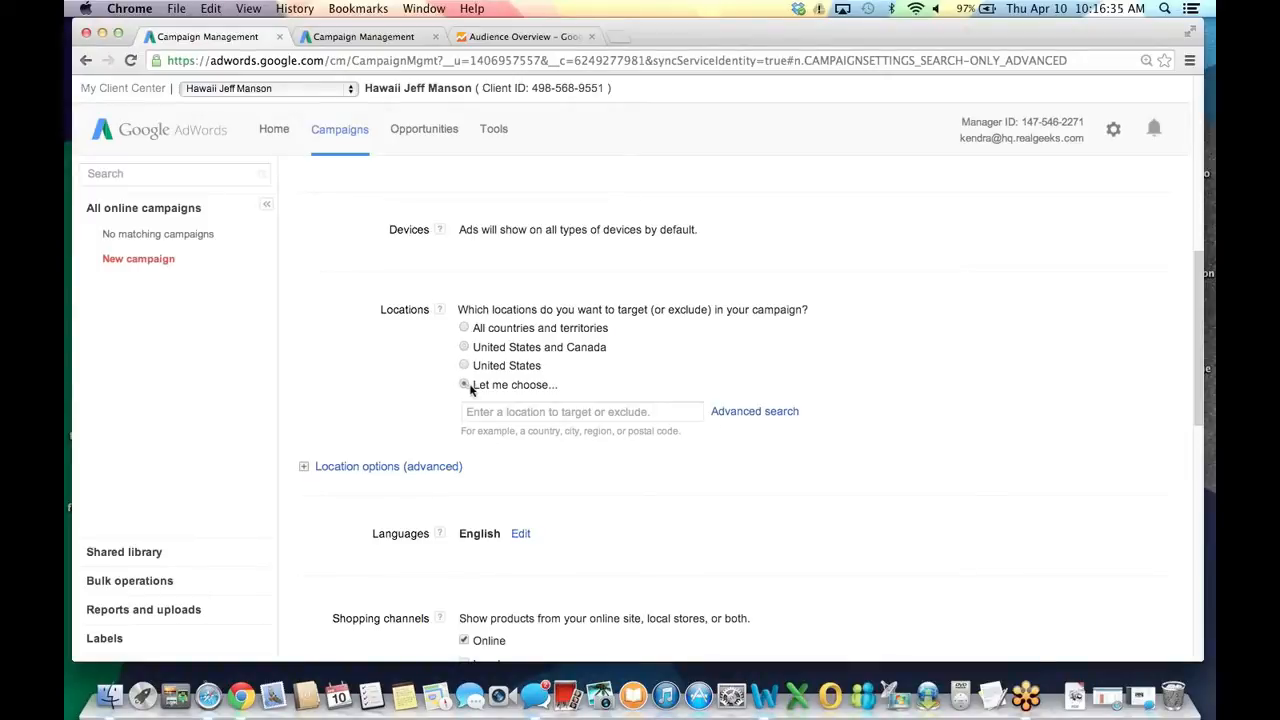
# Add the state of Hawaii as a target location.
pyautogui.click(735, 414)
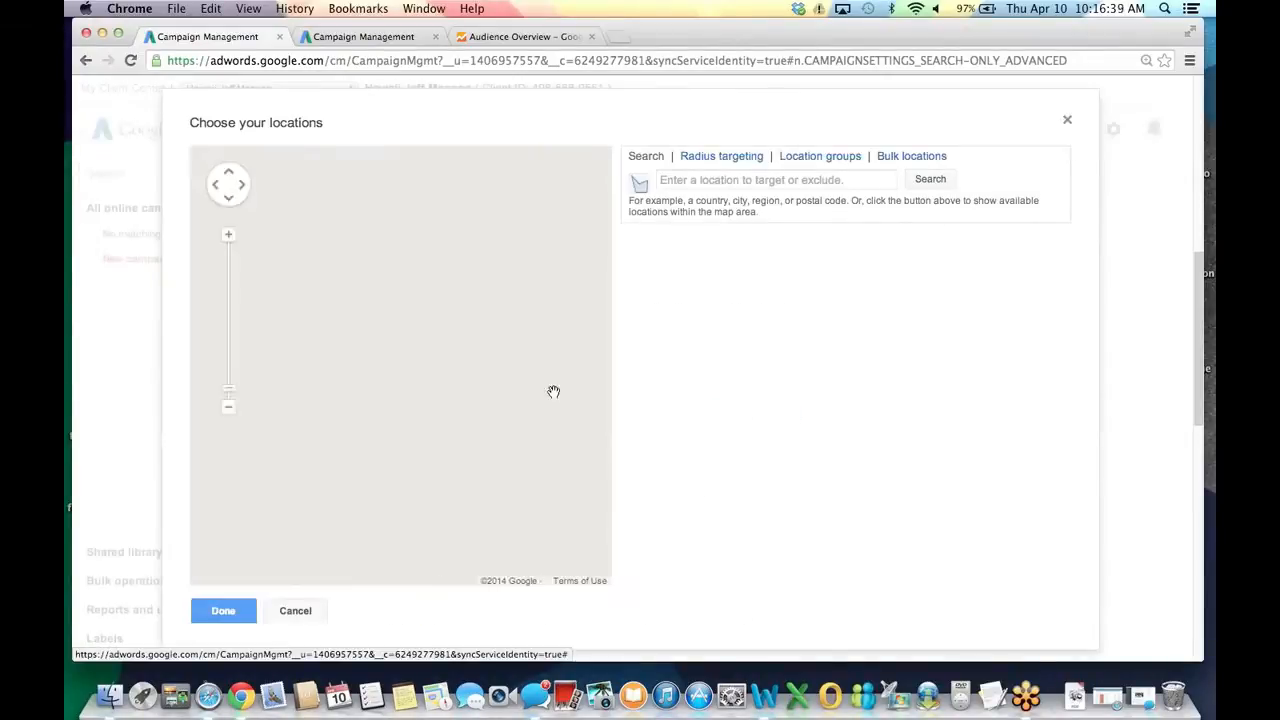
pyautogui.click(694, 182)
pyautogui.write('Hawaii')
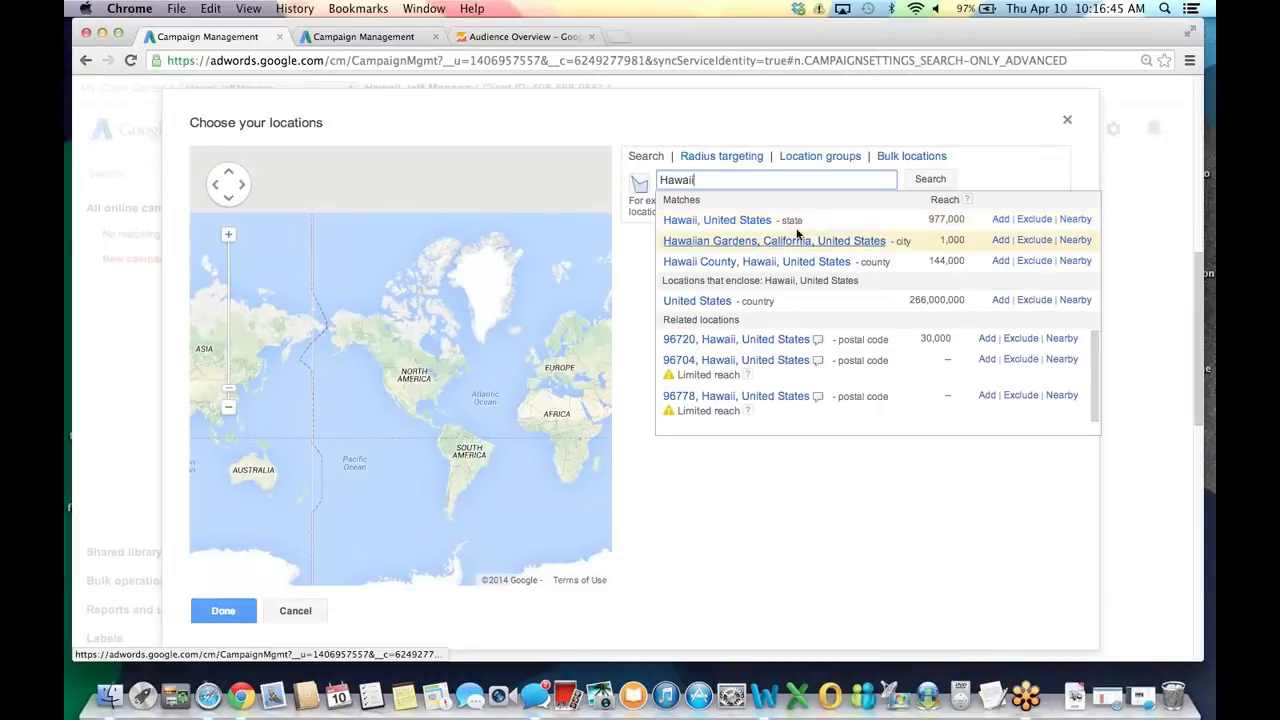
pyautogui.click(999, 221)
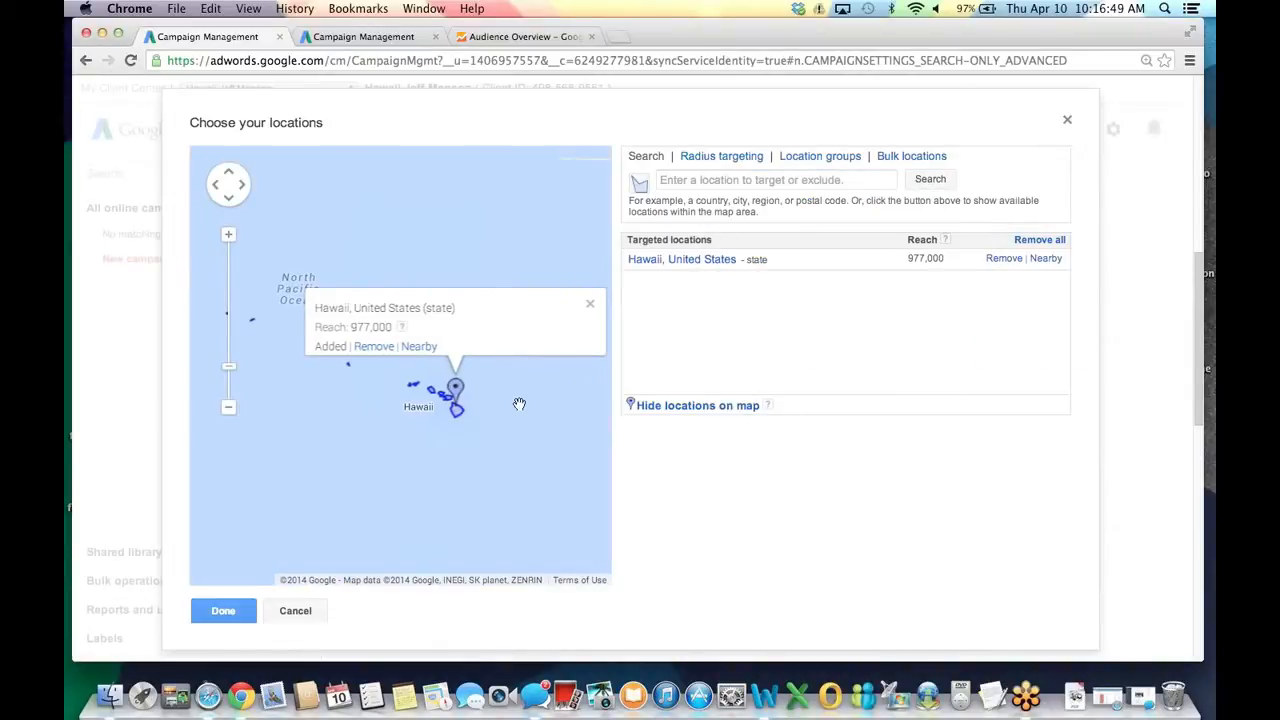
# Add a 20-mile radius around Honolulu as a target location.
pyautogui.click(714, 166)
pyautogui.click(719, 180)
pyautogui.write('Ho')
pyautogui.press('BackSpace')
pyautogui.write('onolulu')
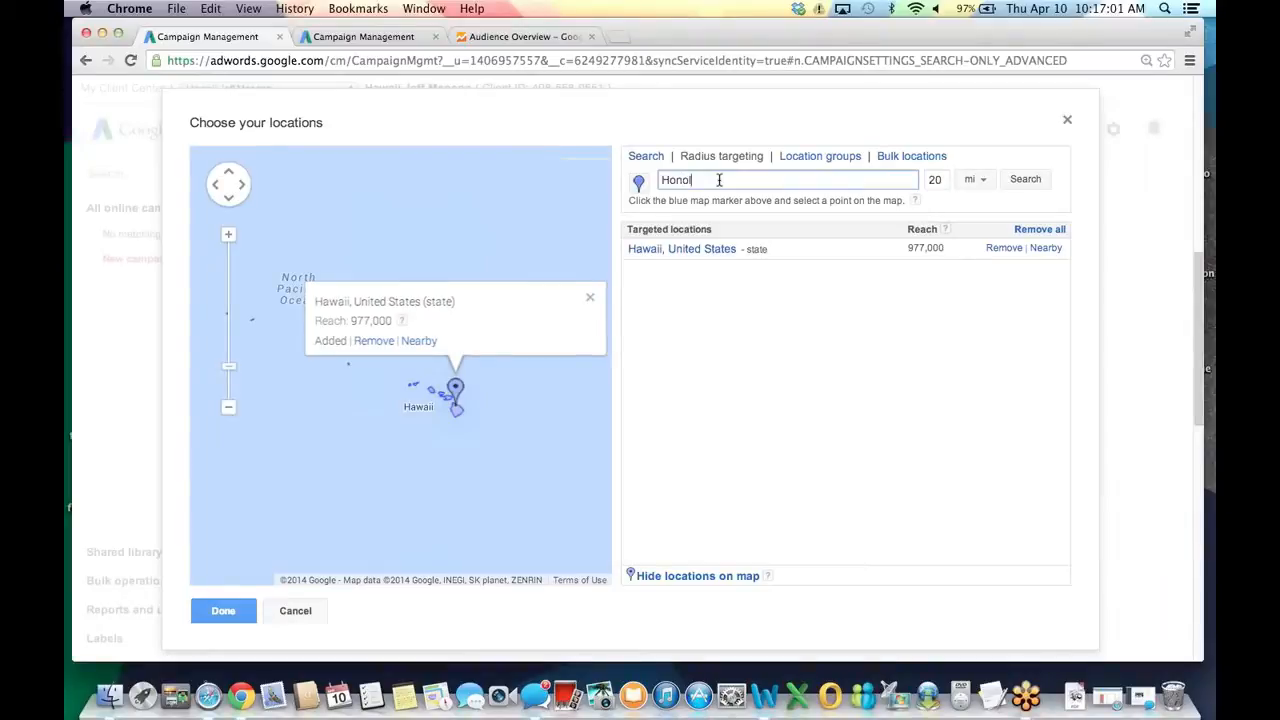
pyautogui.click(1033, 179)
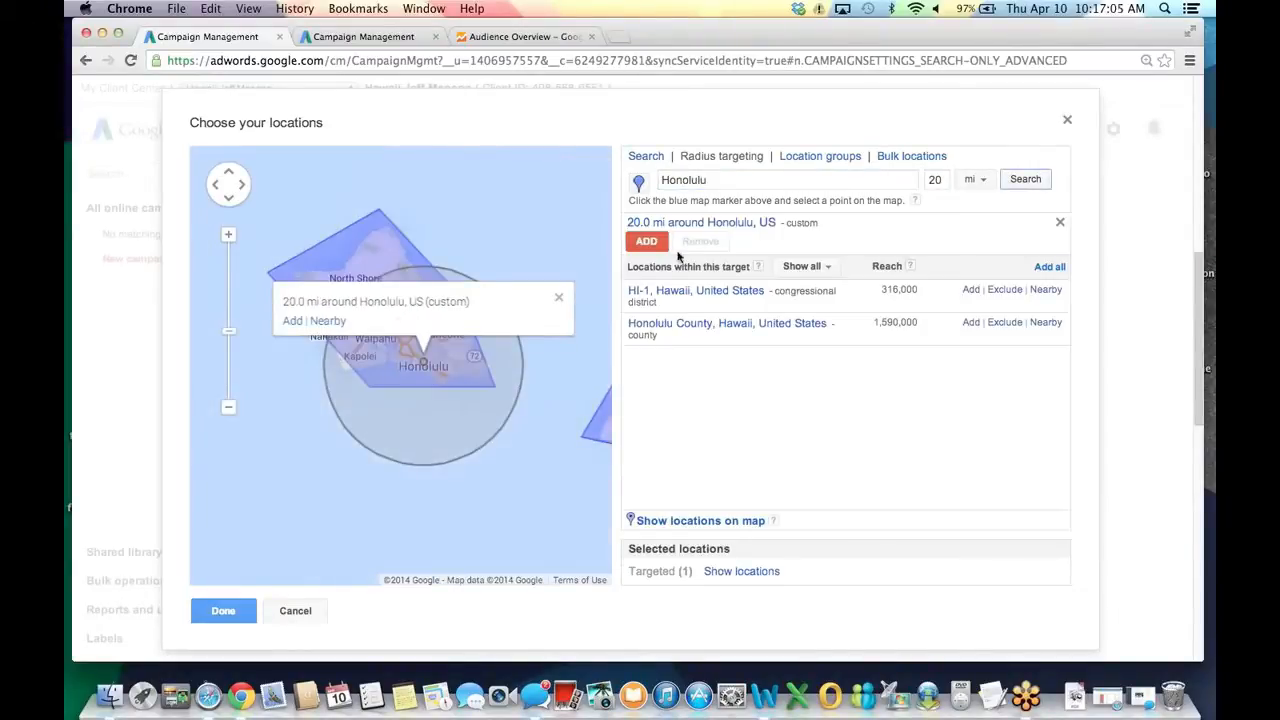
pyautogui.click(646, 242)
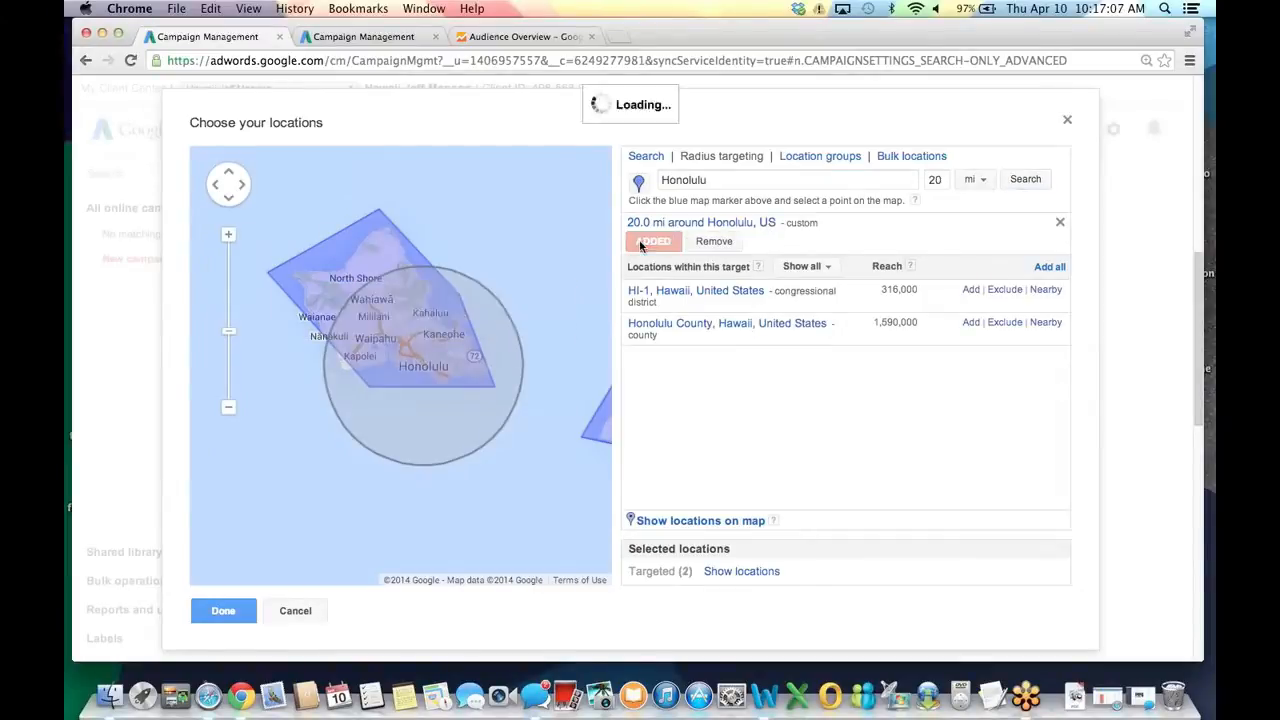
# Add the city of Honolulu as a target and save the locations.
pyautogui.click(646, 158)
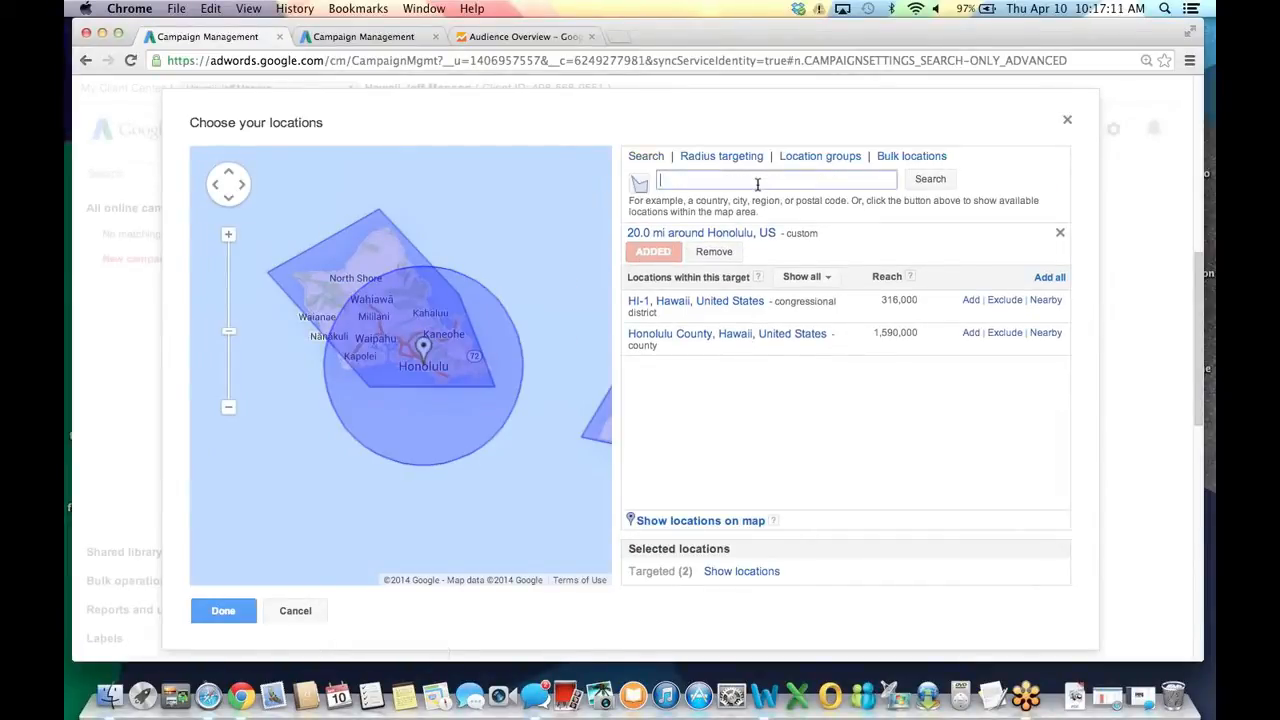
pyautogui.write('Honolulu')
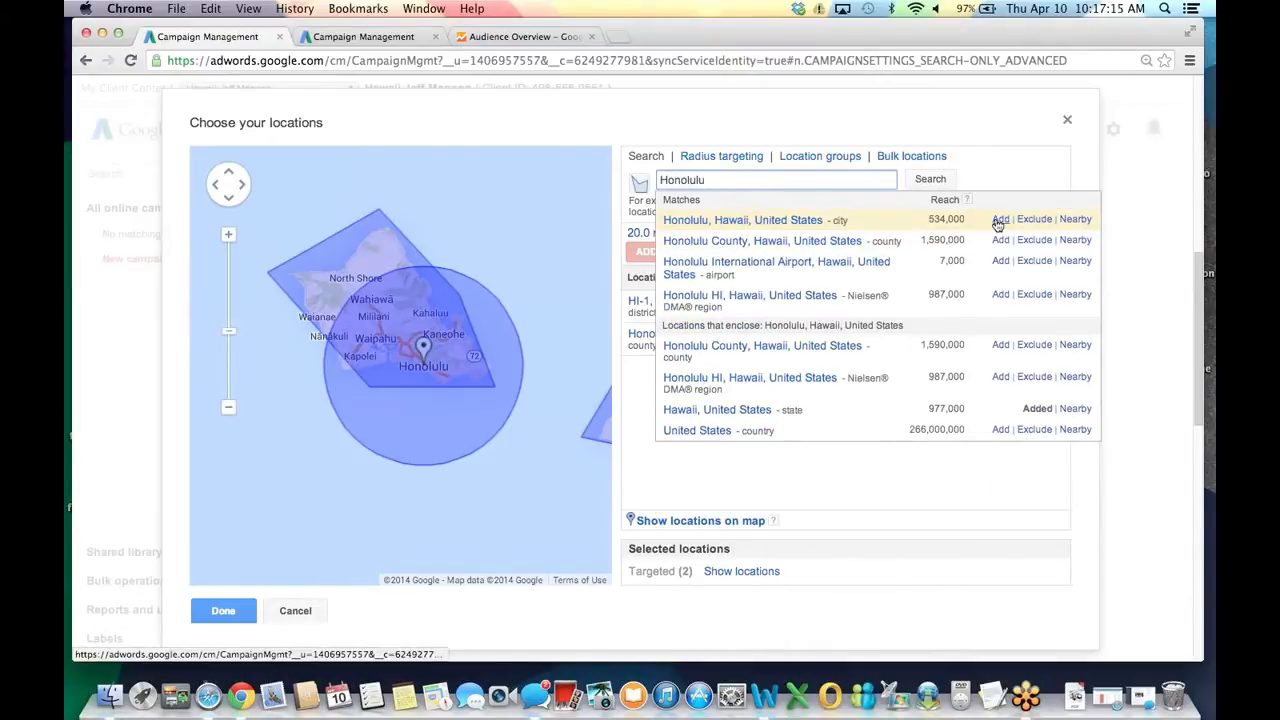
pyautogui.click(1000, 220)
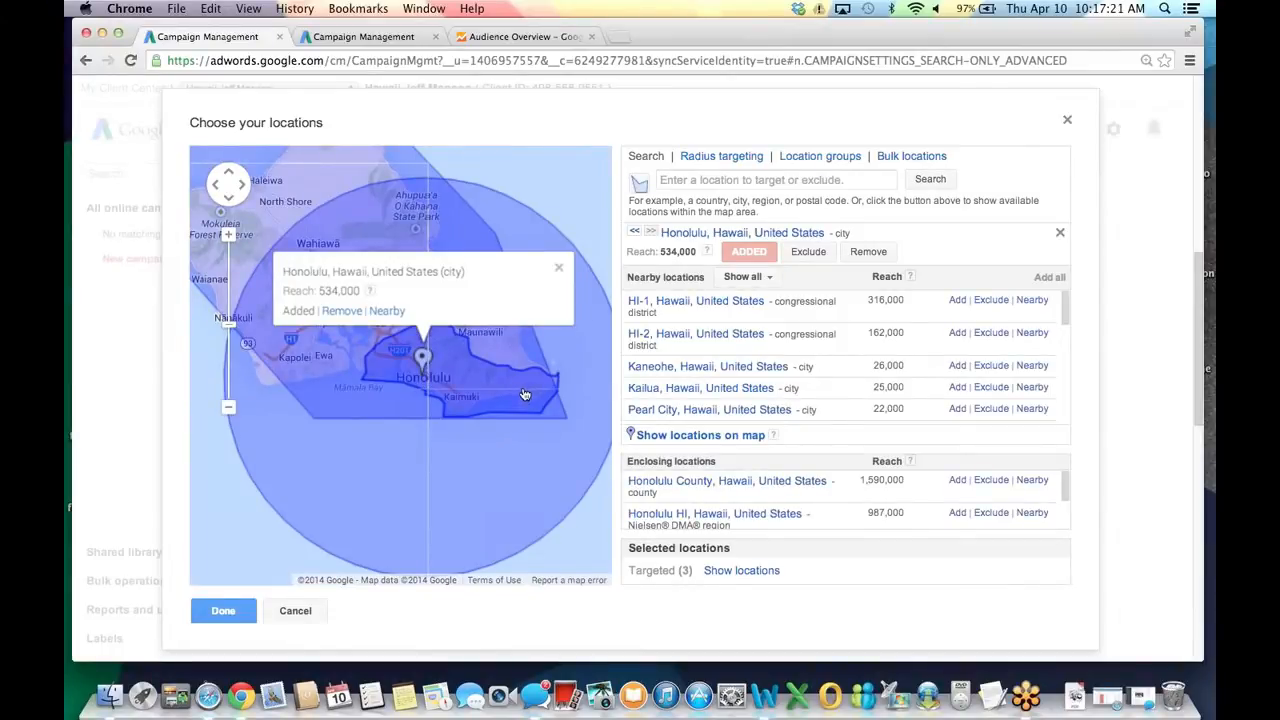
pyautogui.scroll(-1, 524, 395)
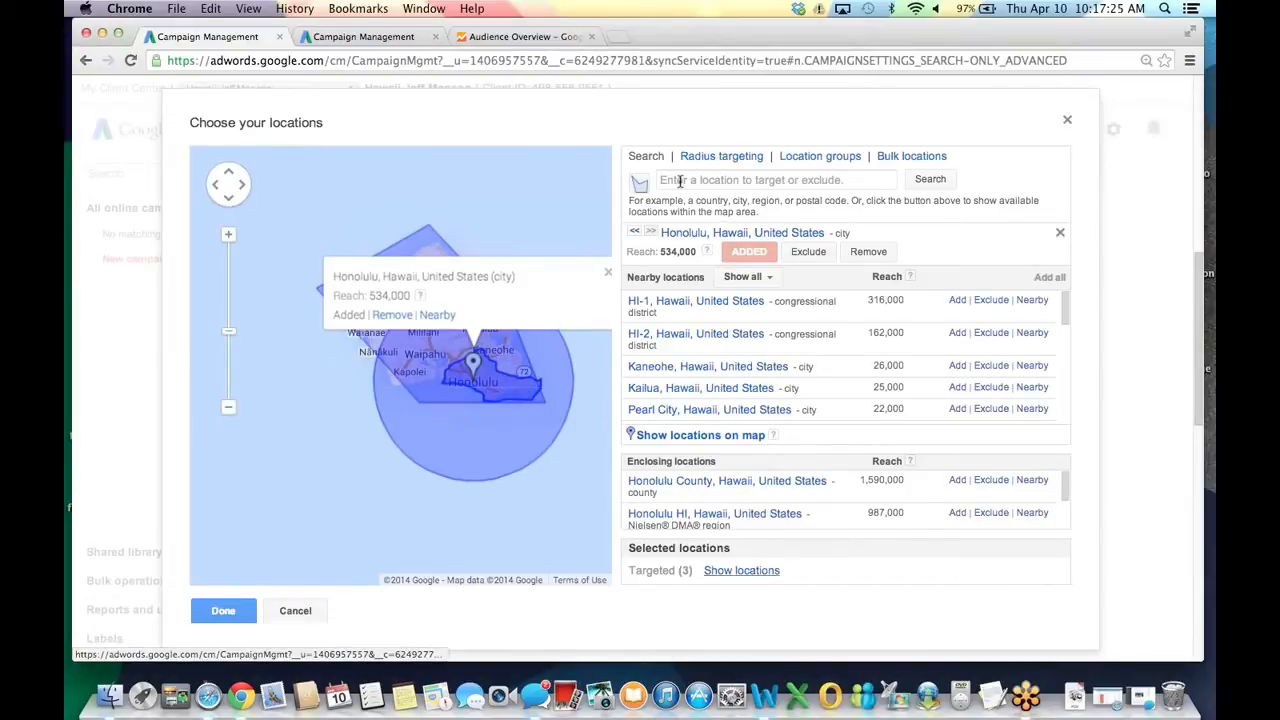
pyautogui.click(218, 610)
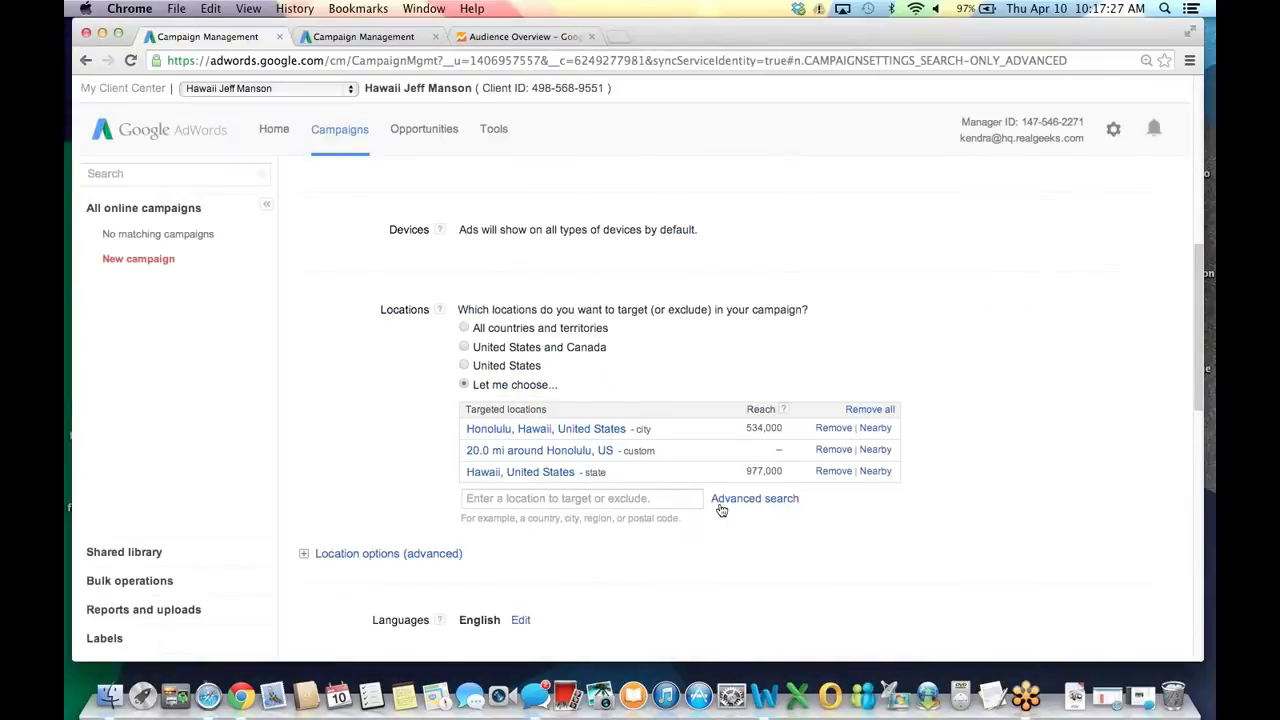
# Exclude New York, New York, United States and close the location chooser.
pyautogui.click(738, 508)
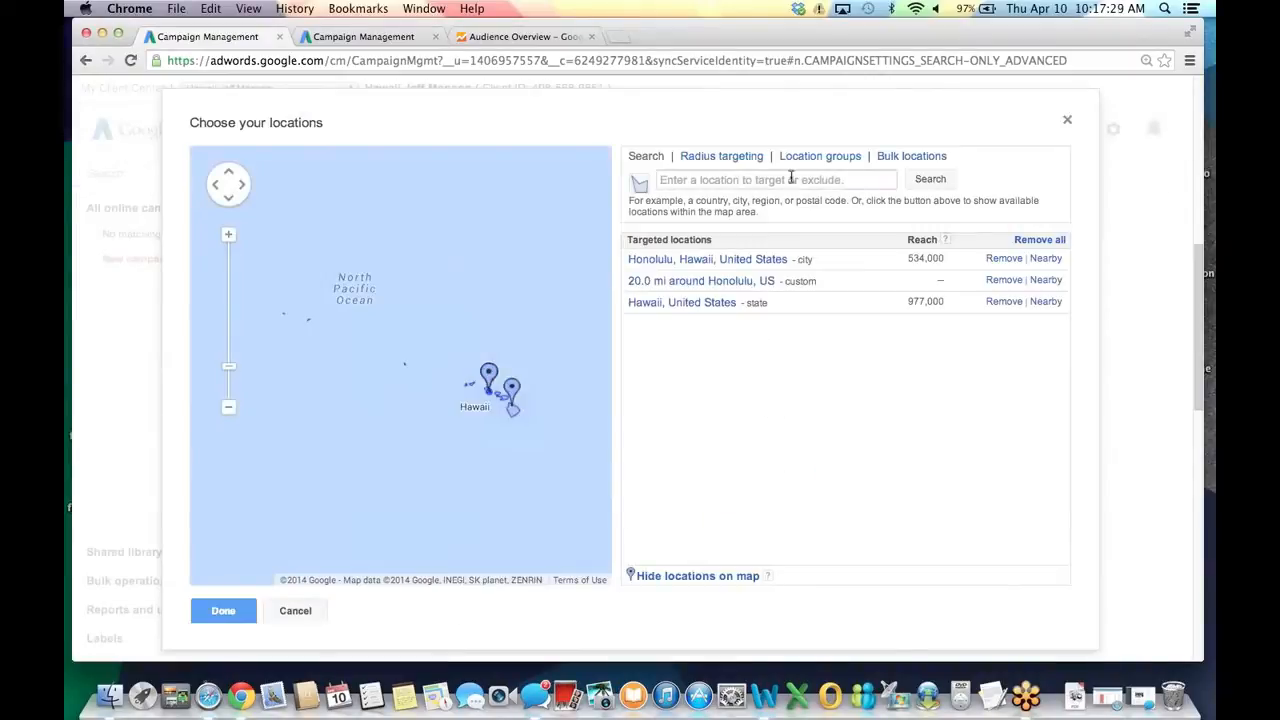
pyautogui.click(711, 181)
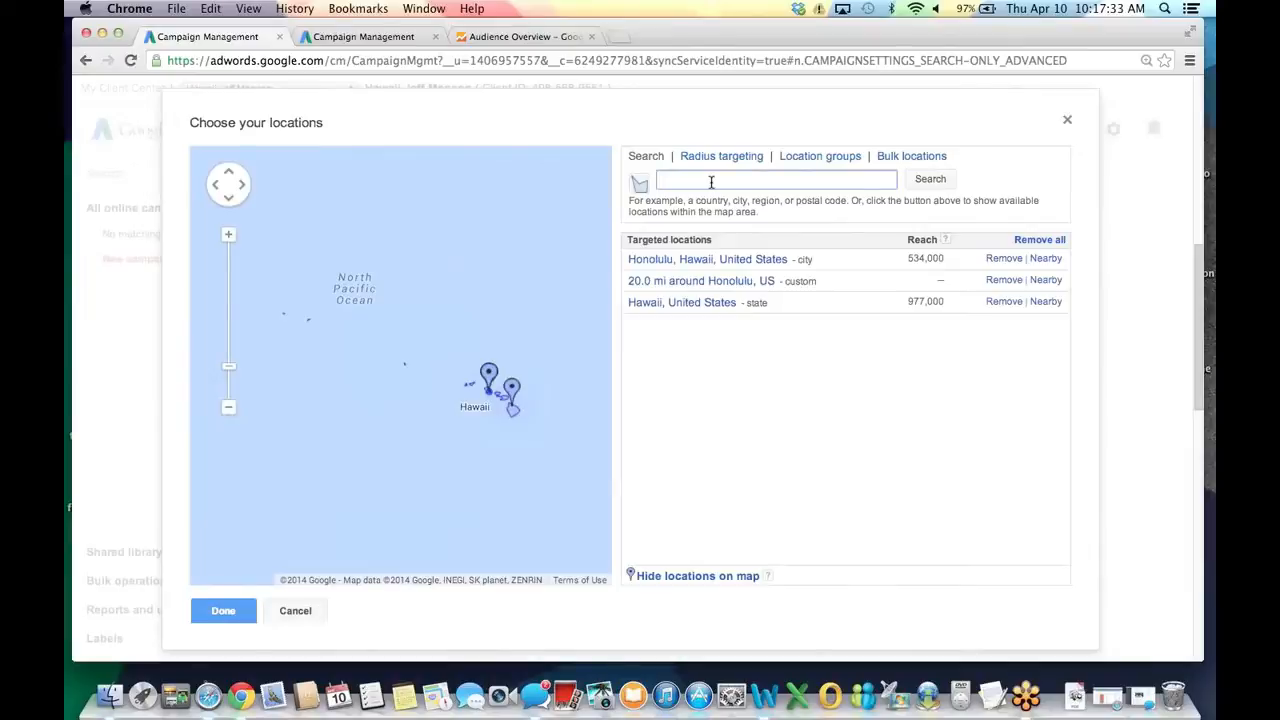
pyautogui.write('New York')
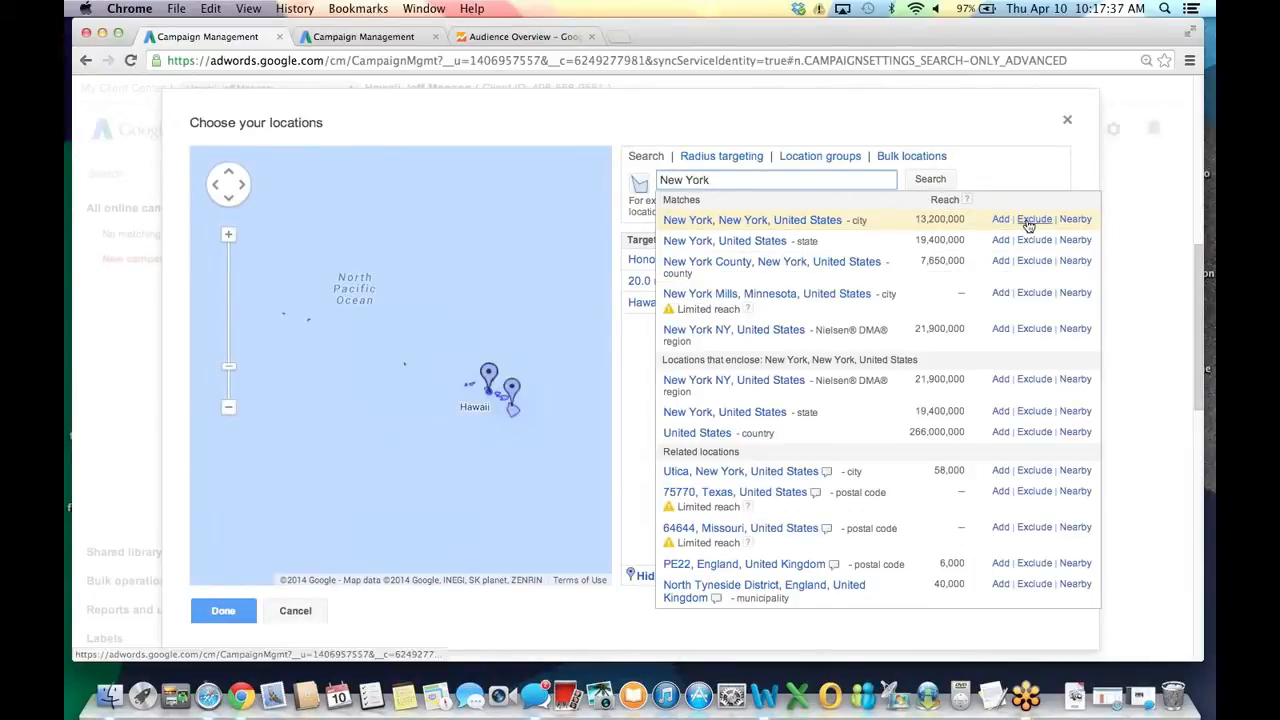
pyautogui.click(1031, 220)
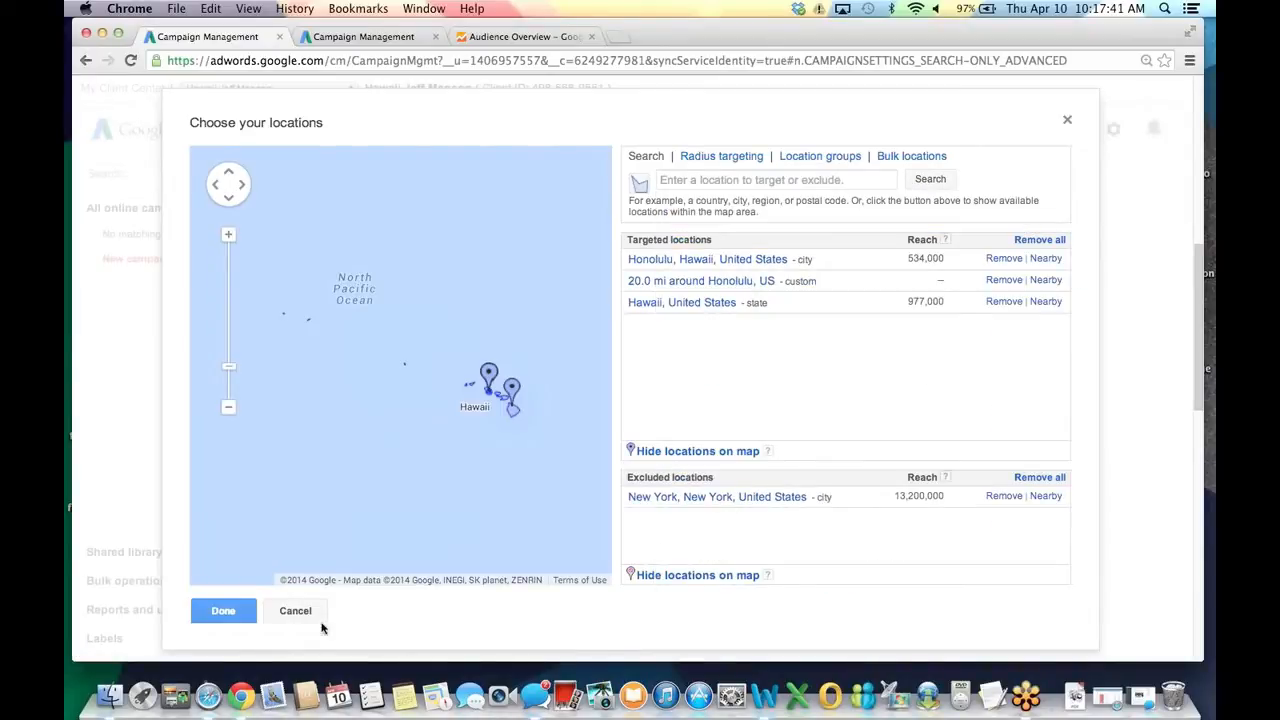
pyautogui.click(218, 610)
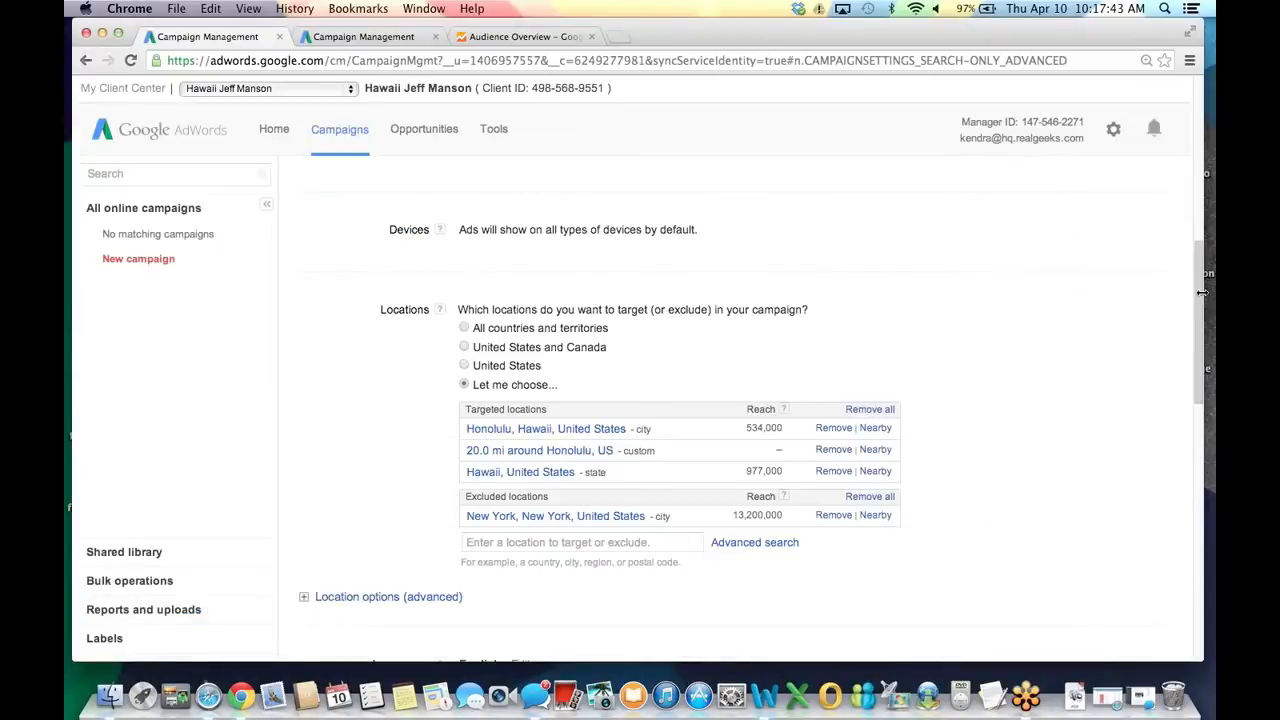
# In advanced location options, target only 'People in my targeted location'.
pyautogui.scroll(-1, 1201, 318)
pyautogui.scroll(-3, 1201, 318)
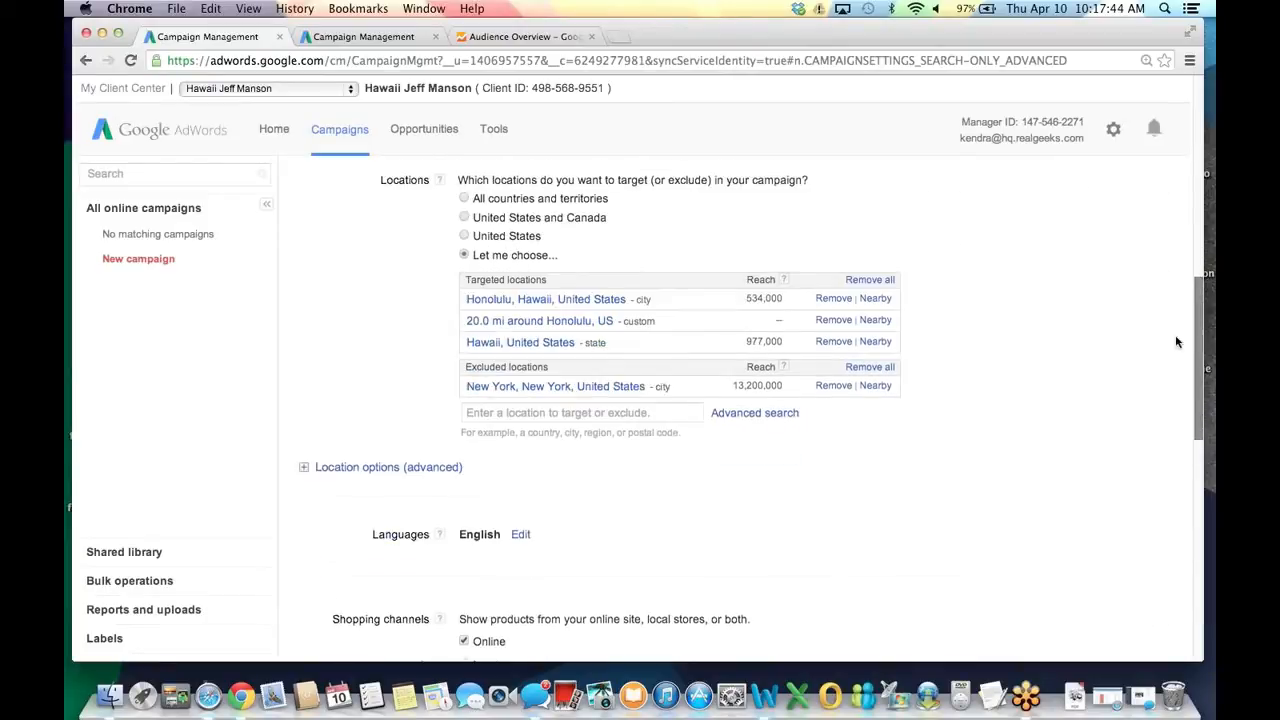
pyautogui.click(333, 457)
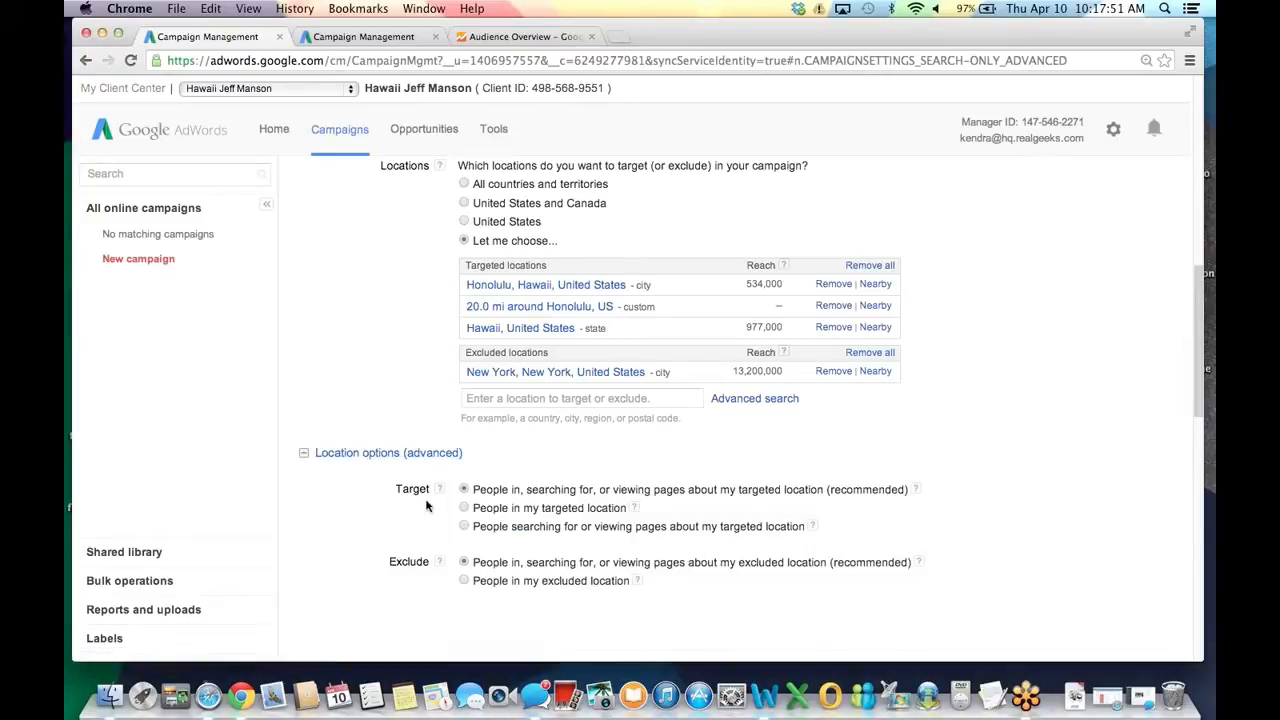
pyautogui.click(463, 508)
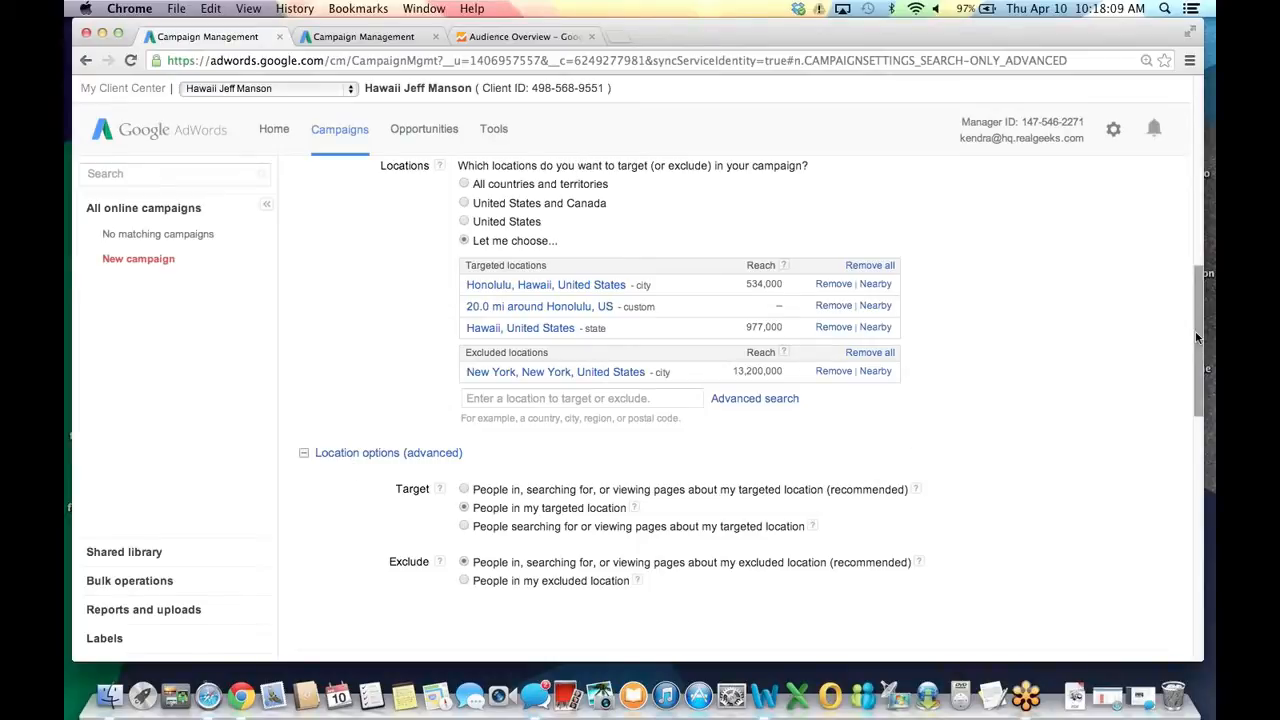
pyautogui.moveTo(1200, 338); pyautogui.dragTo(1199, 495)
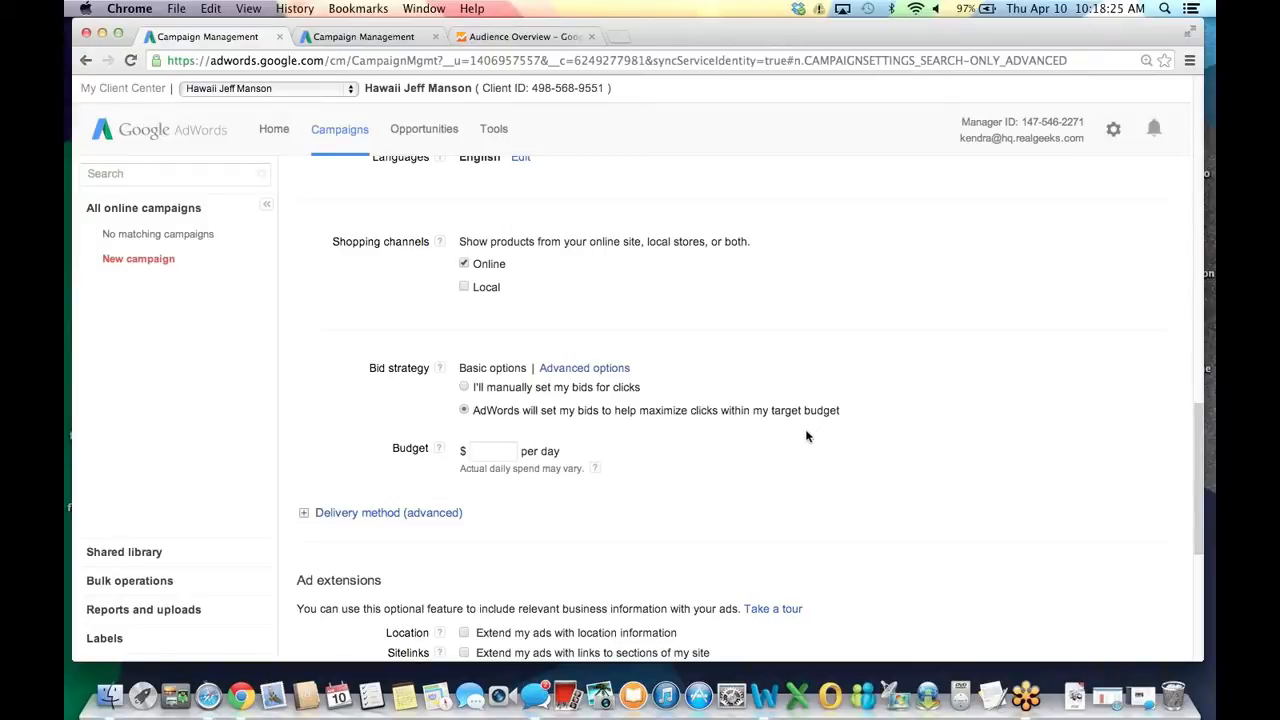
# Use manual click bidding with a 1.50 default bid and a 10.00 daily budget.
pyautogui.click(464, 388)
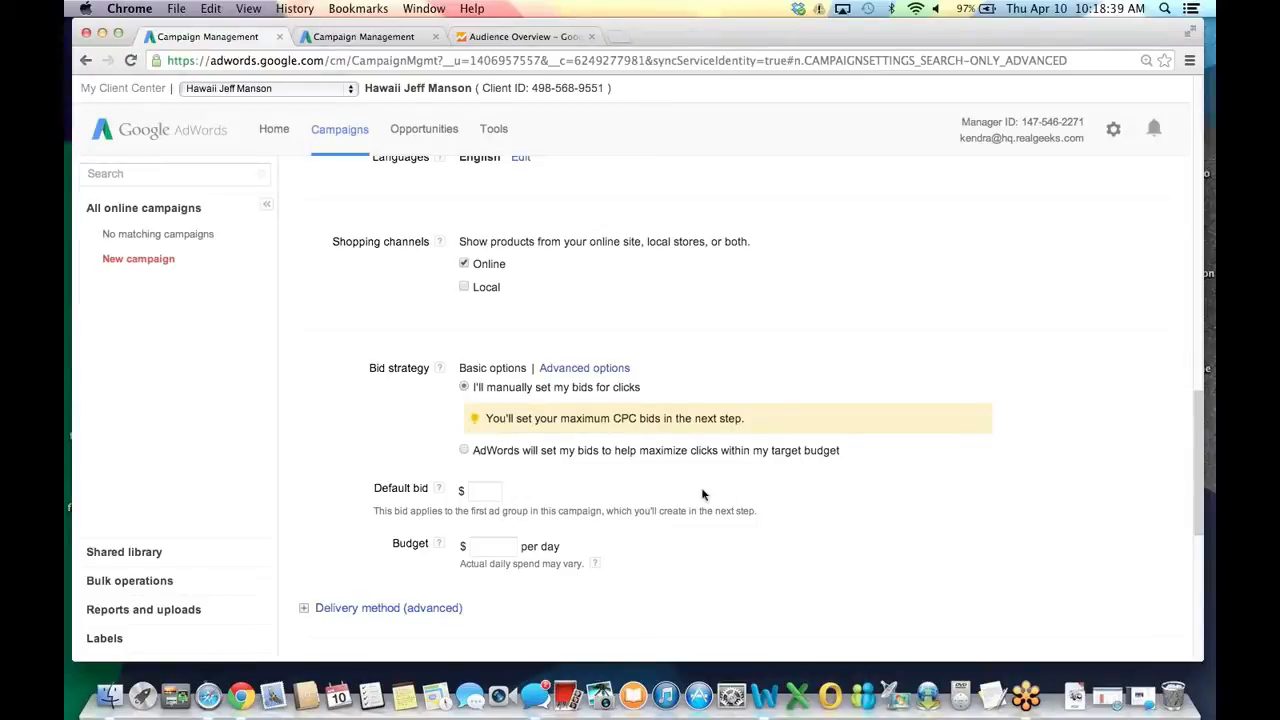
pyautogui.click(486, 490)
pyautogui.scroll(-1, 565, 516)
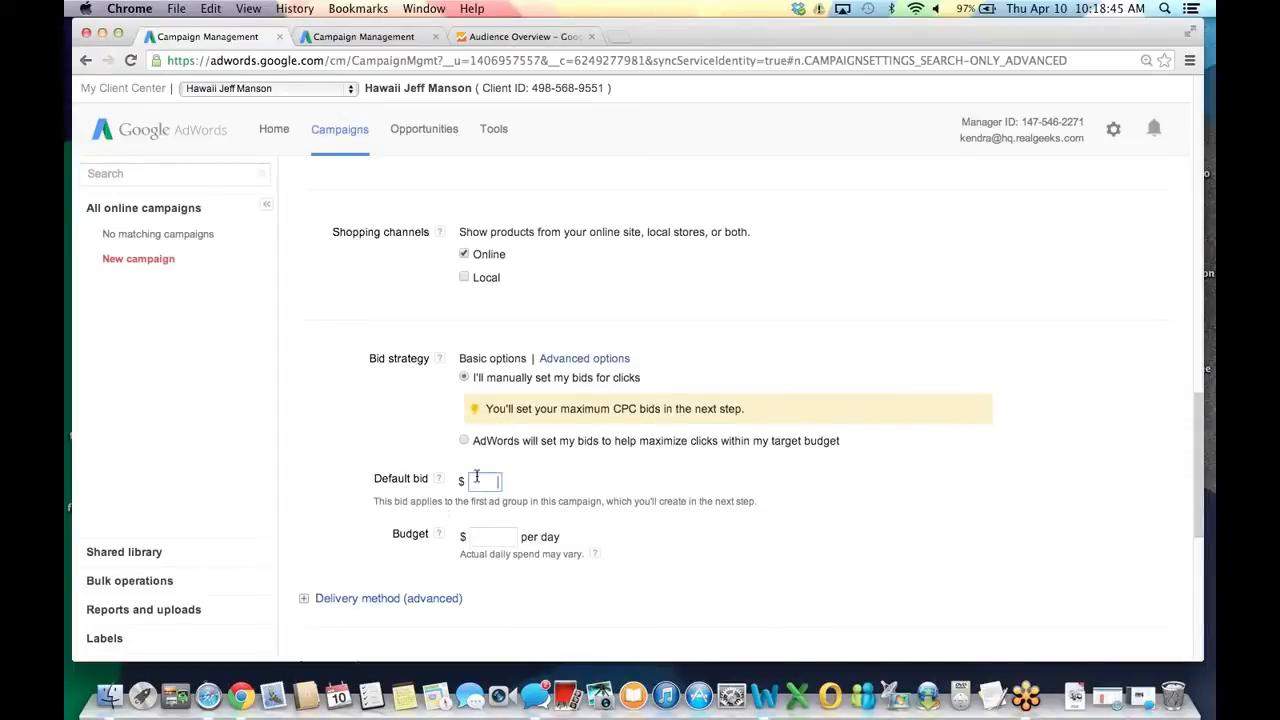
pyautogui.write('1.5')
pyautogui.click(661, 532)
pyautogui.scroll(-1, 700, 556)
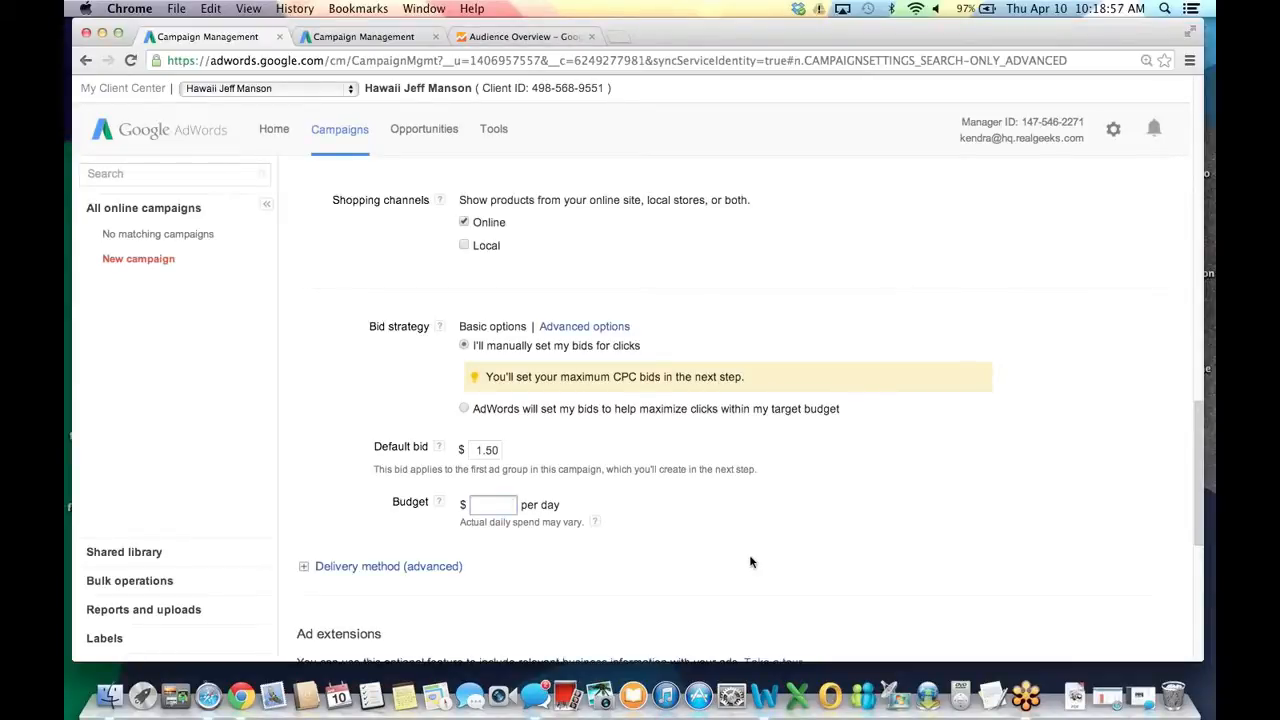
pyautogui.write('10.00')
pyautogui.click(1189, 424)
pyautogui.moveTo(1198, 423); pyautogui.dragTo(1200, 487)
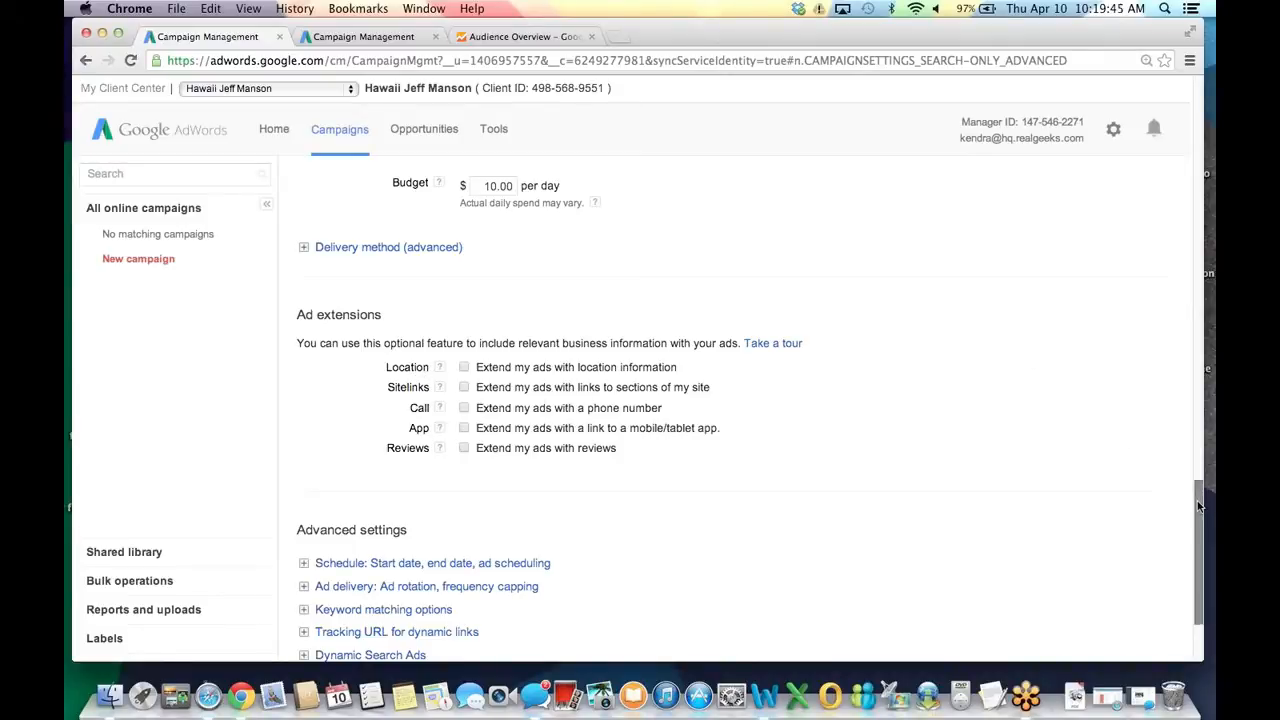
pyautogui.scroll(-2, 1196, 517)
pyautogui.scroll(-3, 1196, 517)
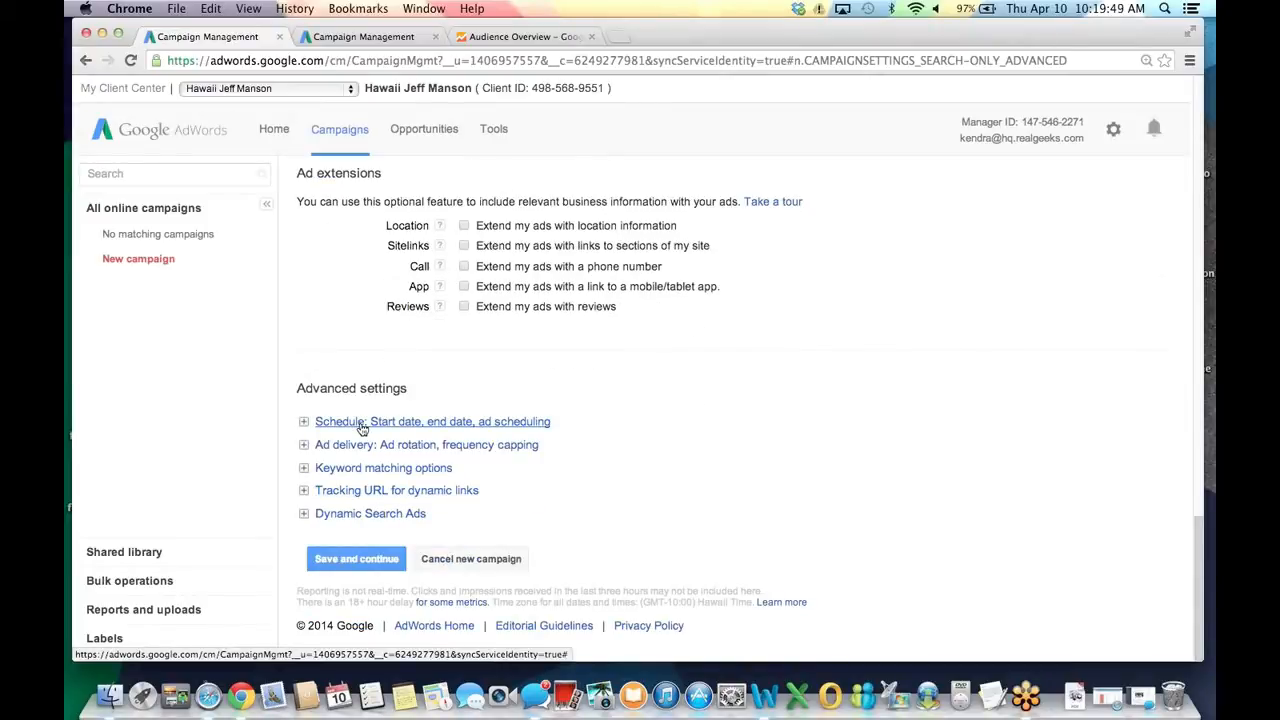
# Create a custom ad schedule running Monday to Friday, 8 AM to 9 PM.
pyautogui.click(362, 424)
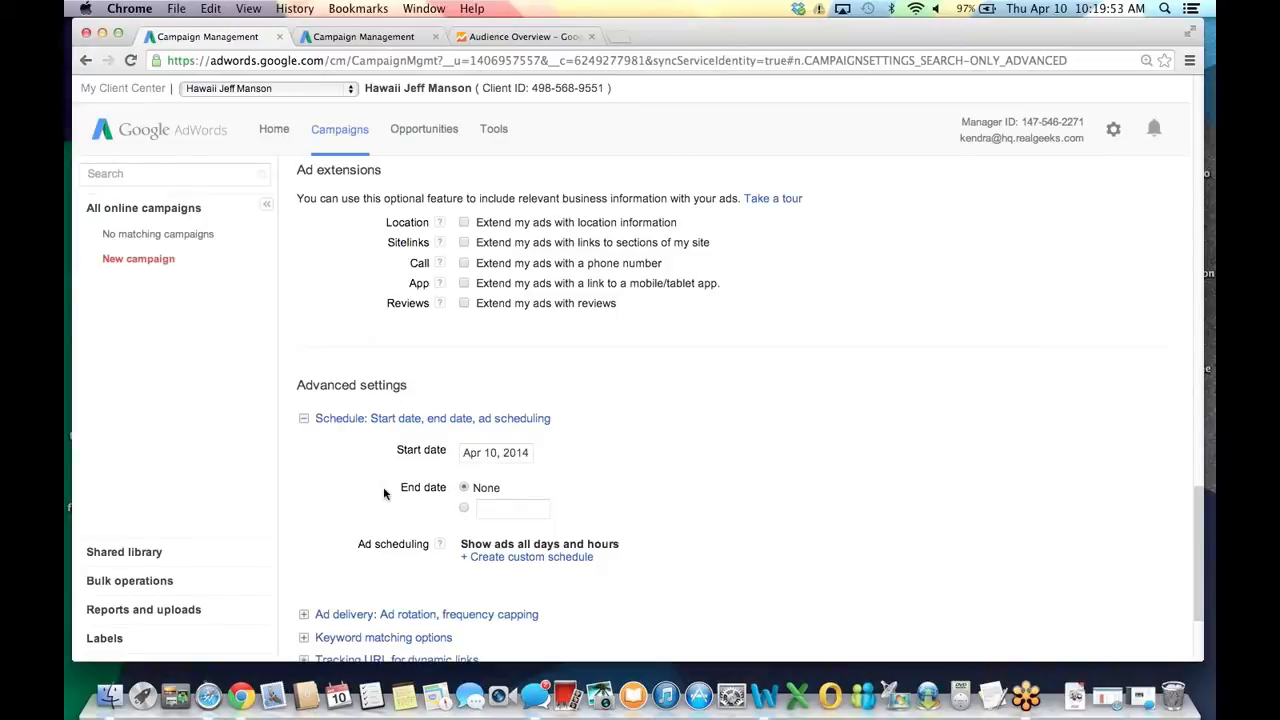
pyautogui.click(486, 560)
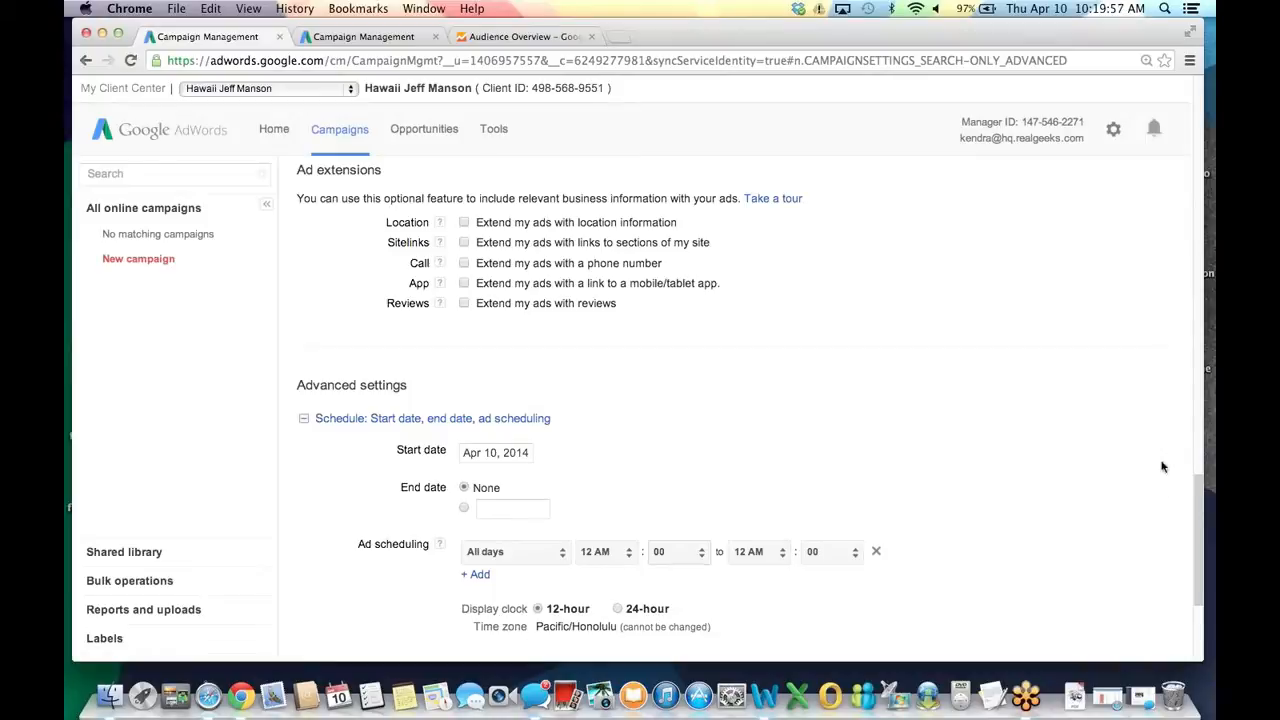
pyautogui.scroll(-5, 1196, 525)
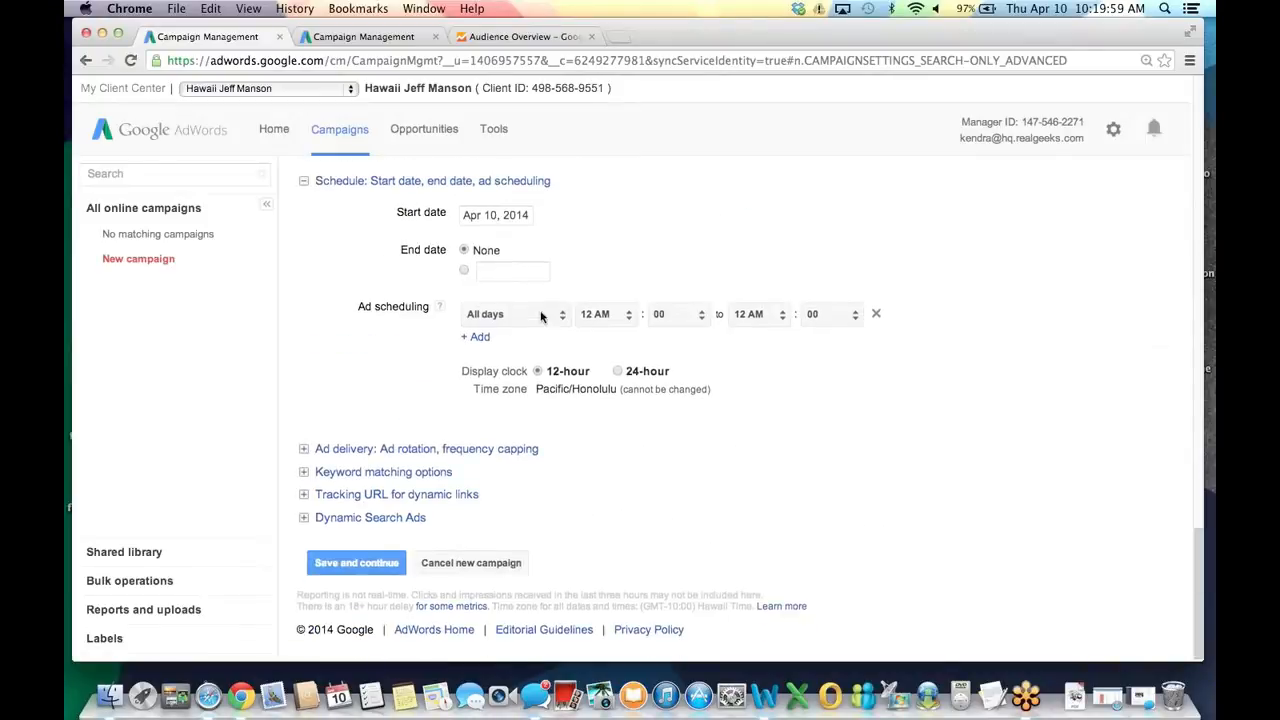
pyautogui.click(541, 316)
pyautogui.click(541, 345)
pyautogui.click(612, 314)
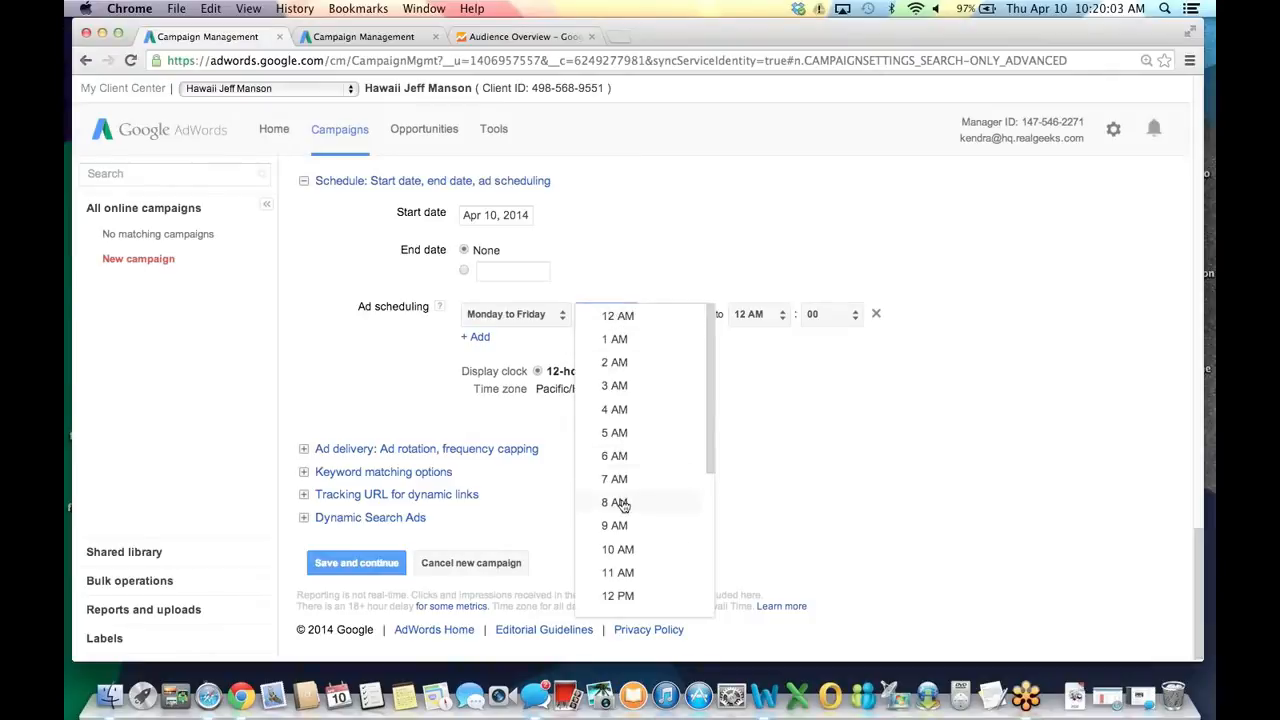
pyautogui.click(616, 503)
pyautogui.click(772, 318)
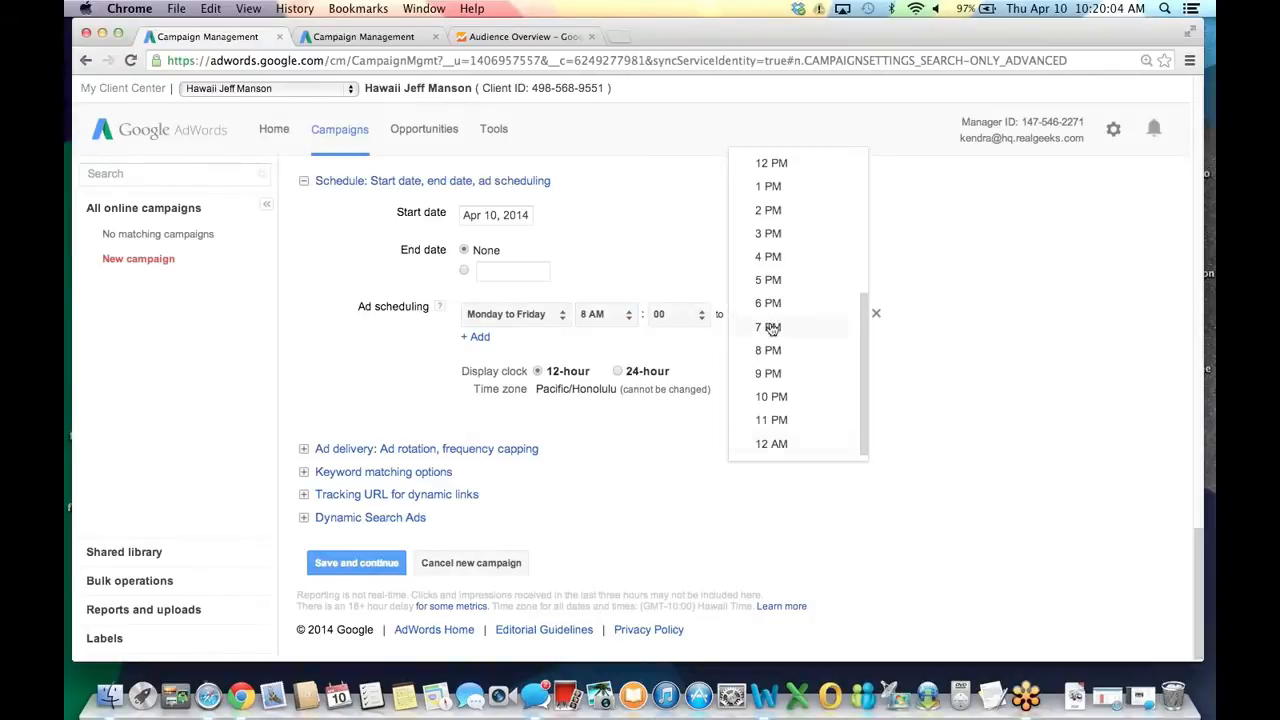
pyautogui.click(771, 378)
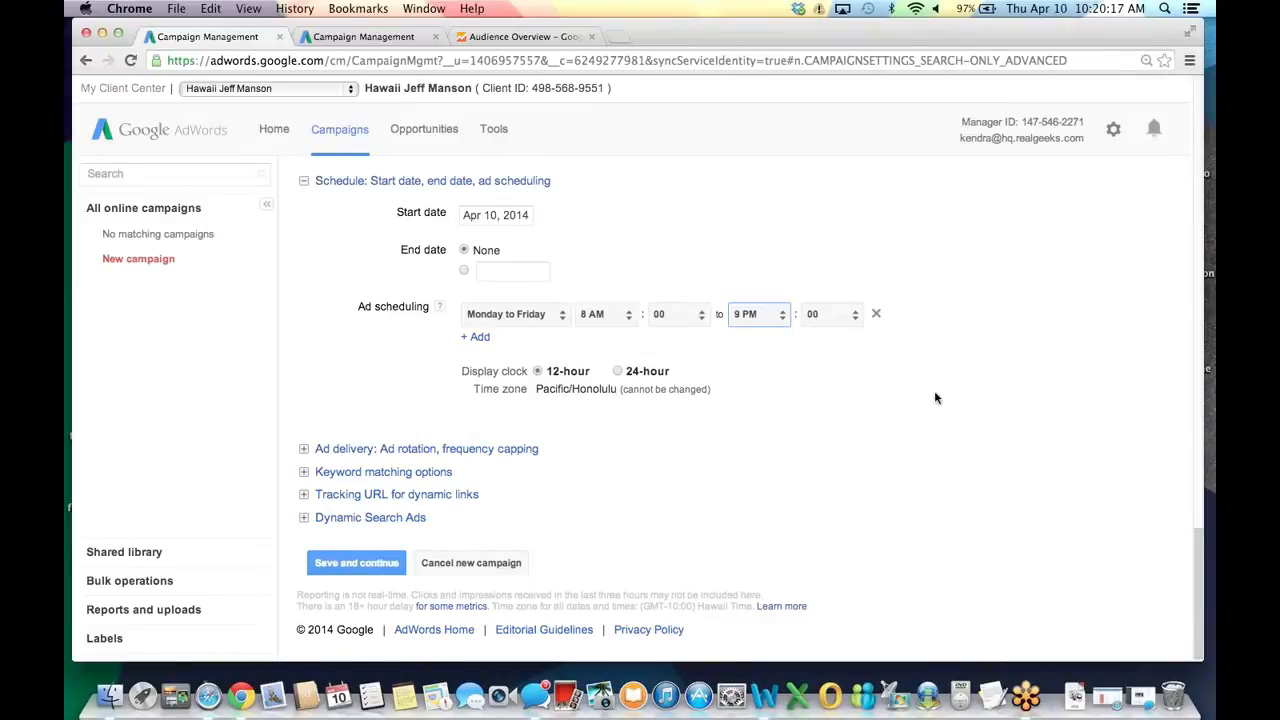
# Add a Saturday 9 AM to 10 PM schedule row and save the campaign.
pyautogui.click(474, 337)
pyautogui.click(474, 345)
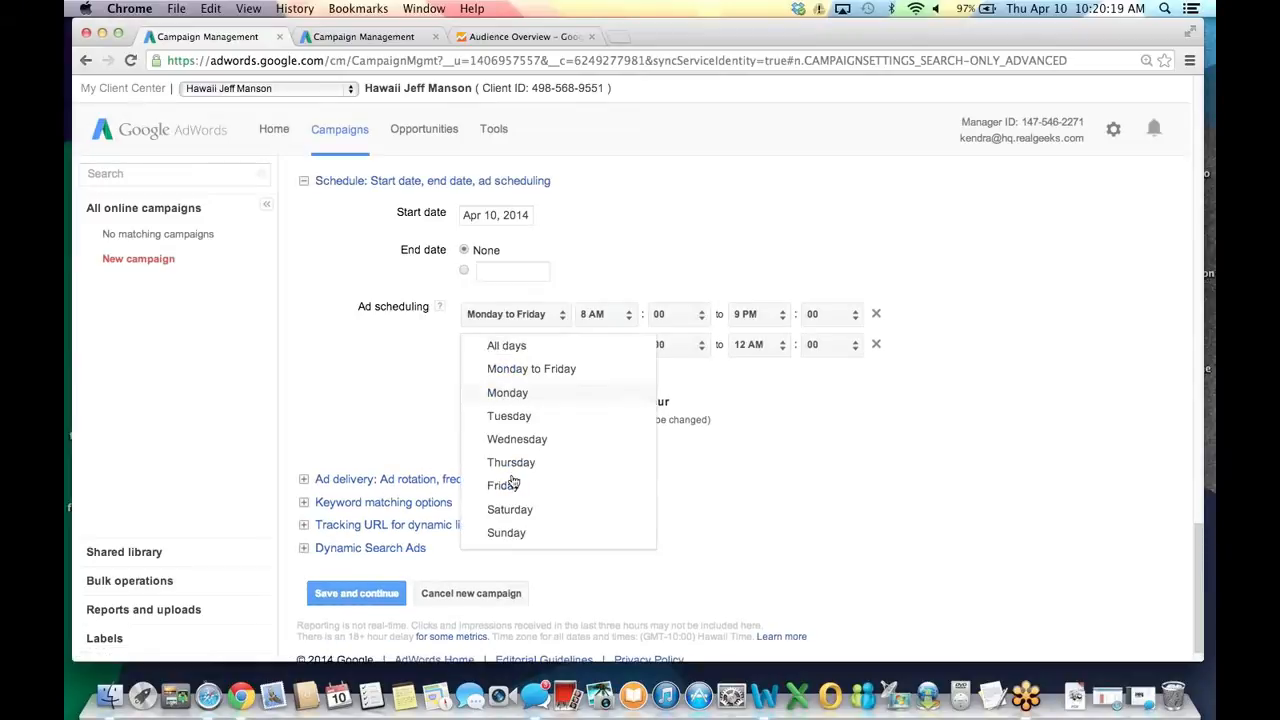
pyautogui.click(571, 508)
pyautogui.click(606, 348)
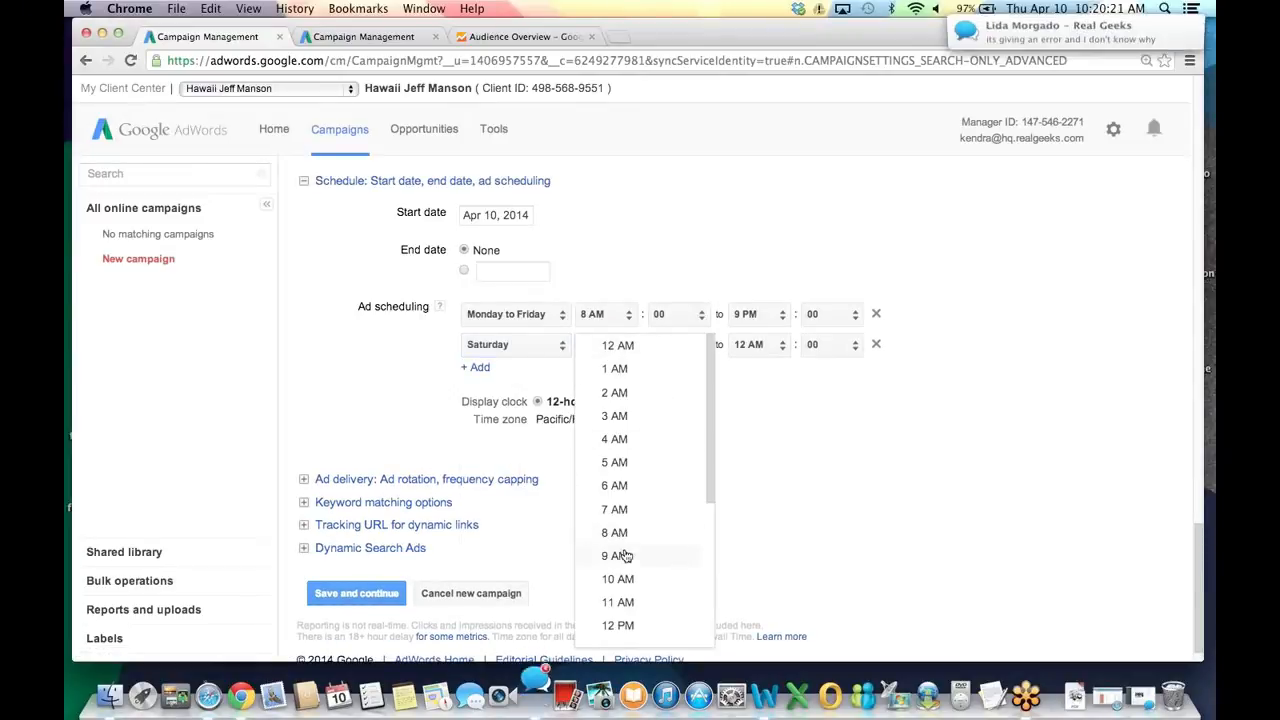
pyautogui.click(616, 556)
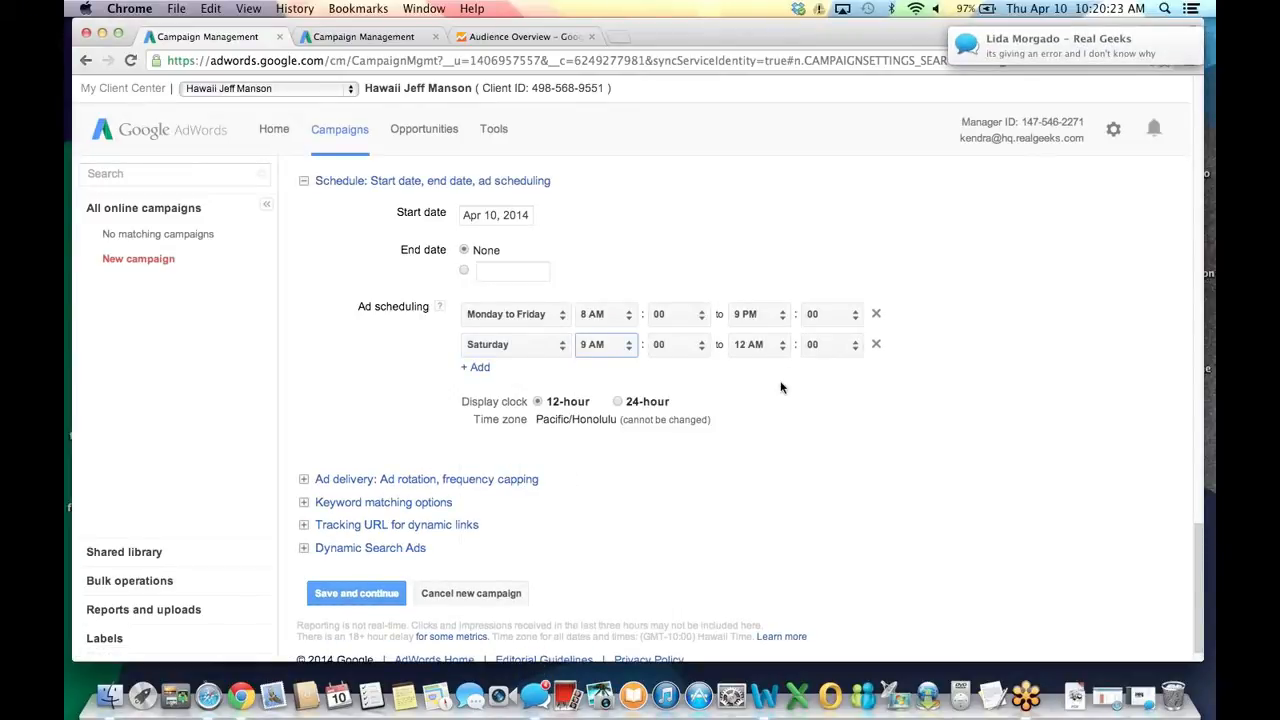
pyautogui.click(776, 352)
pyautogui.click(764, 430)
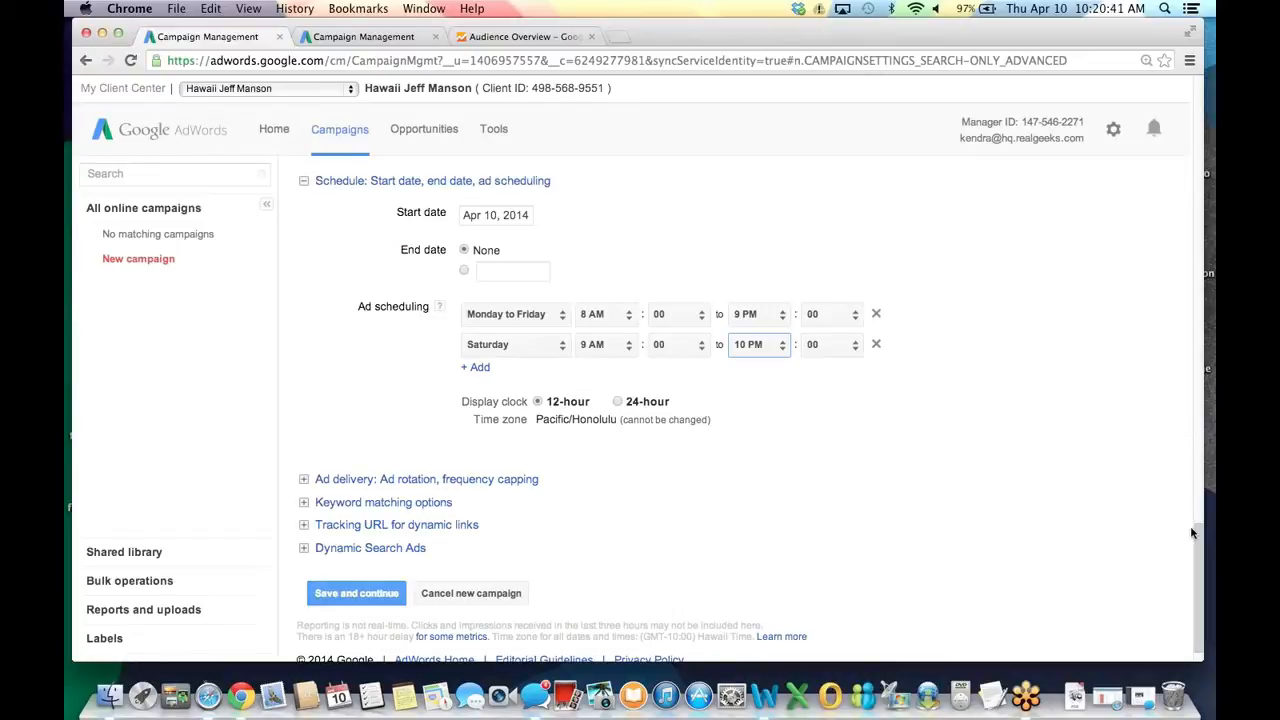
pyautogui.scroll(-1, 346, 548)
pyautogui.click(346, 556)
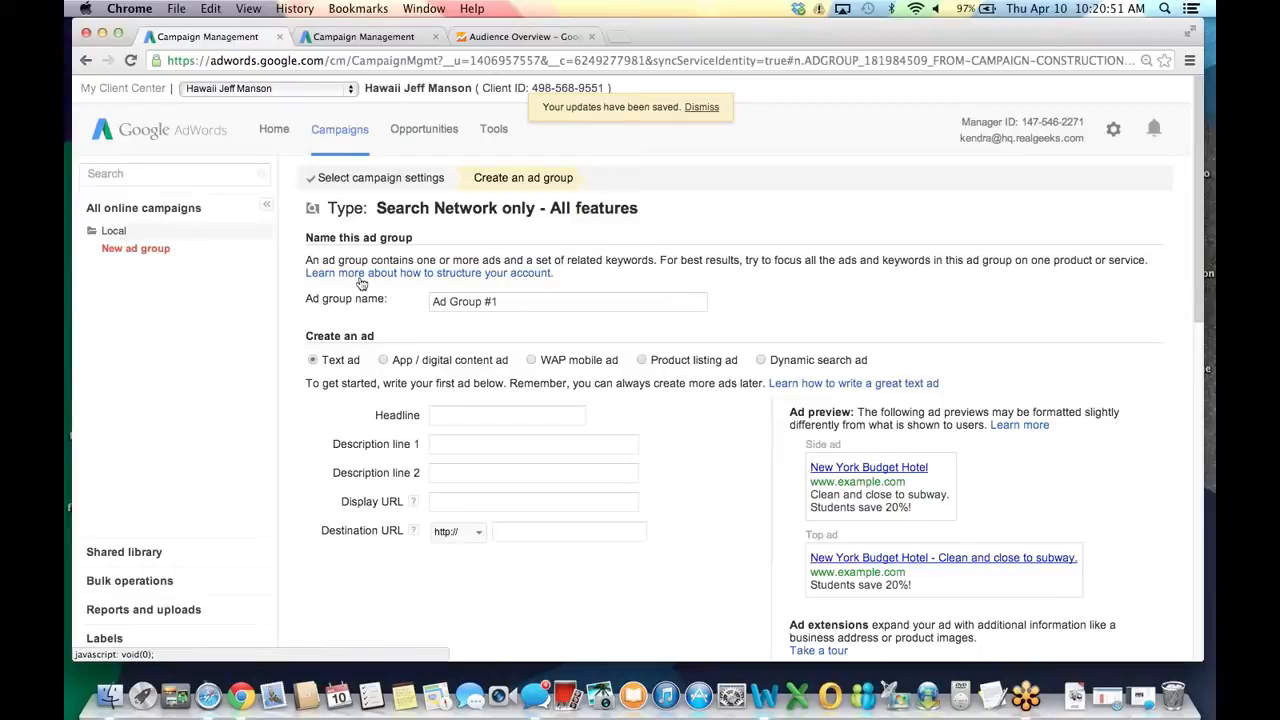
# Name the ad group 'Honolulu Homes for Sale' and enter both description lines.
pyautogui.click(433, 294)
pyautogui.write('H')
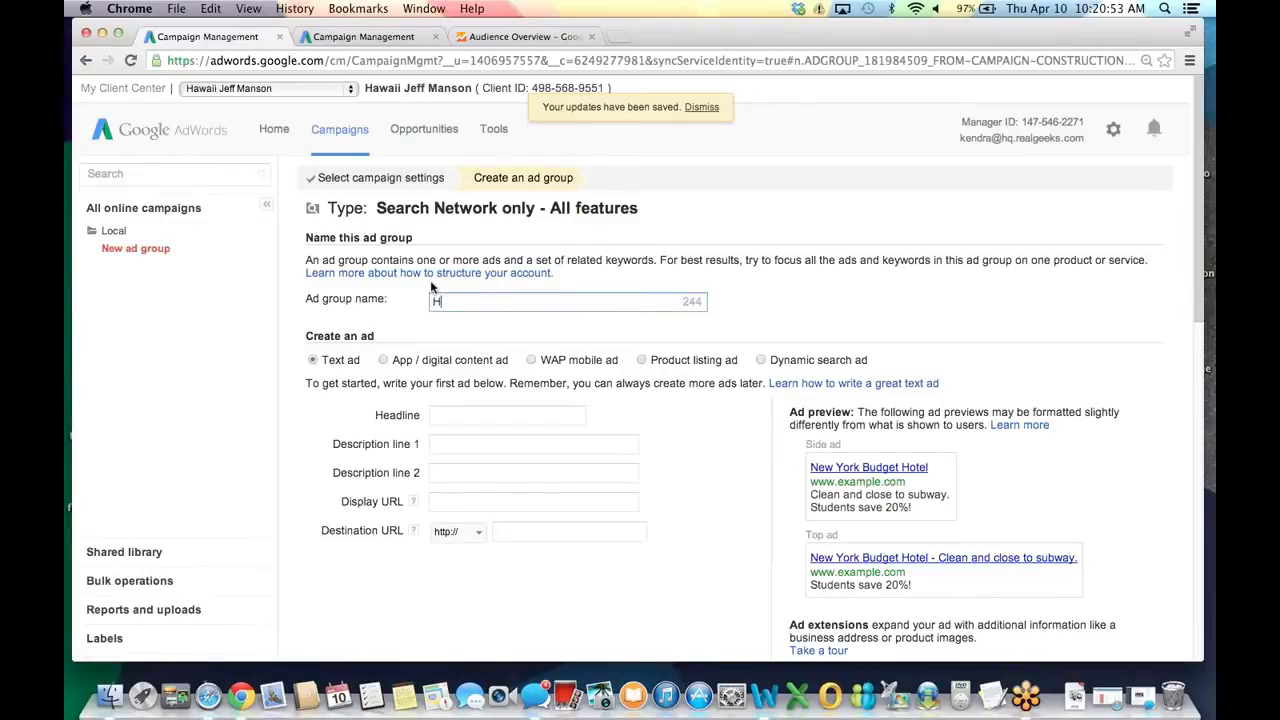
pyautogui.write('onolulu Homes for Sale')
pyautogui.press('Tab')
pyautogui.press('Tab')
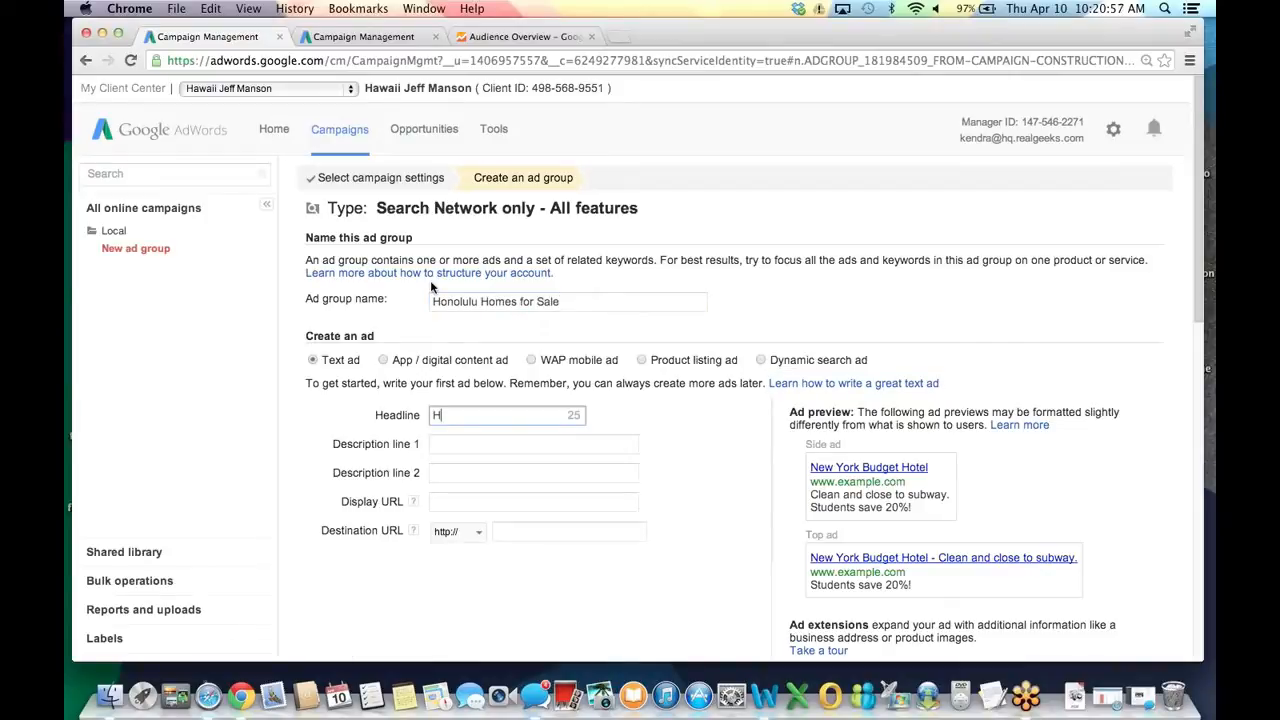
pyautogui.write('Honolulu Homes for Sale')
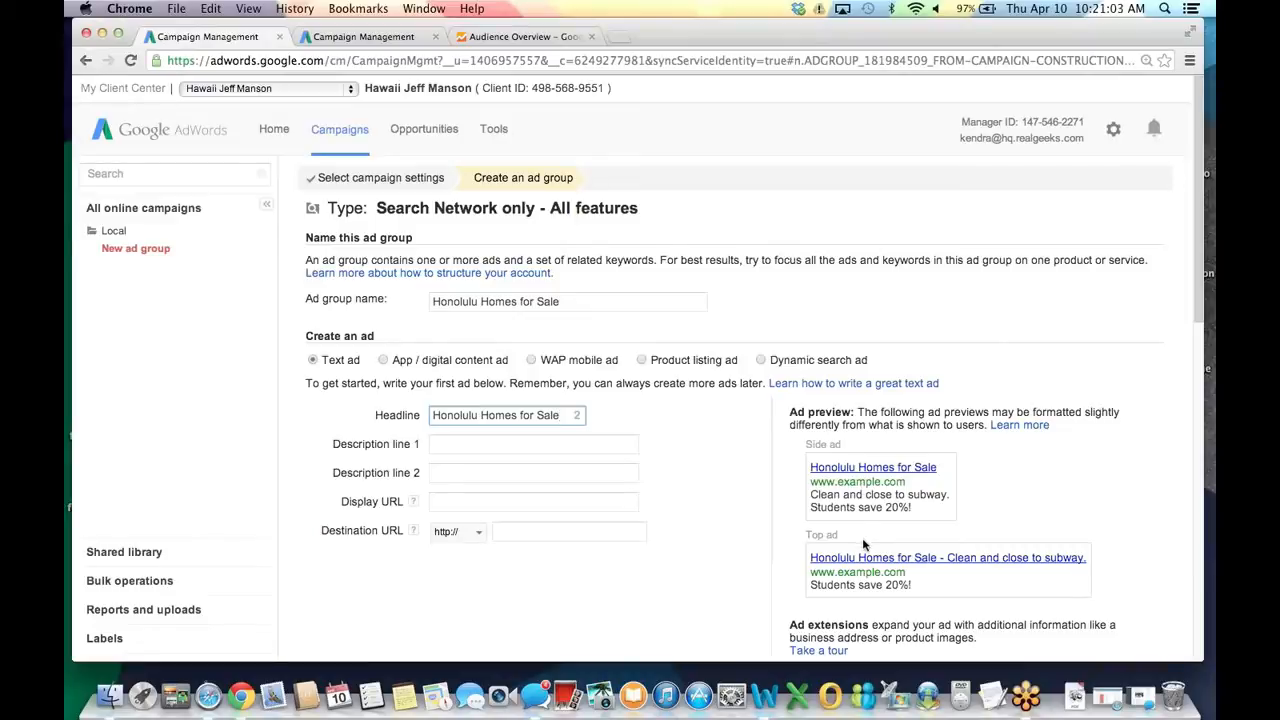
pyautogui.click(509, 443)
pyautogui.write('Search Honolulu Homes for SAle.')
pyautogui.press('BackSpace')
pyautogui.press('BackSpace')
pyautogui.press('BackSpace')
pyautogui.press('BackSpace')
pyautogui.write('ale.')
pyautogui.press('Tab')
pyautogui.write('Home Info, Photos, Maps & More.')
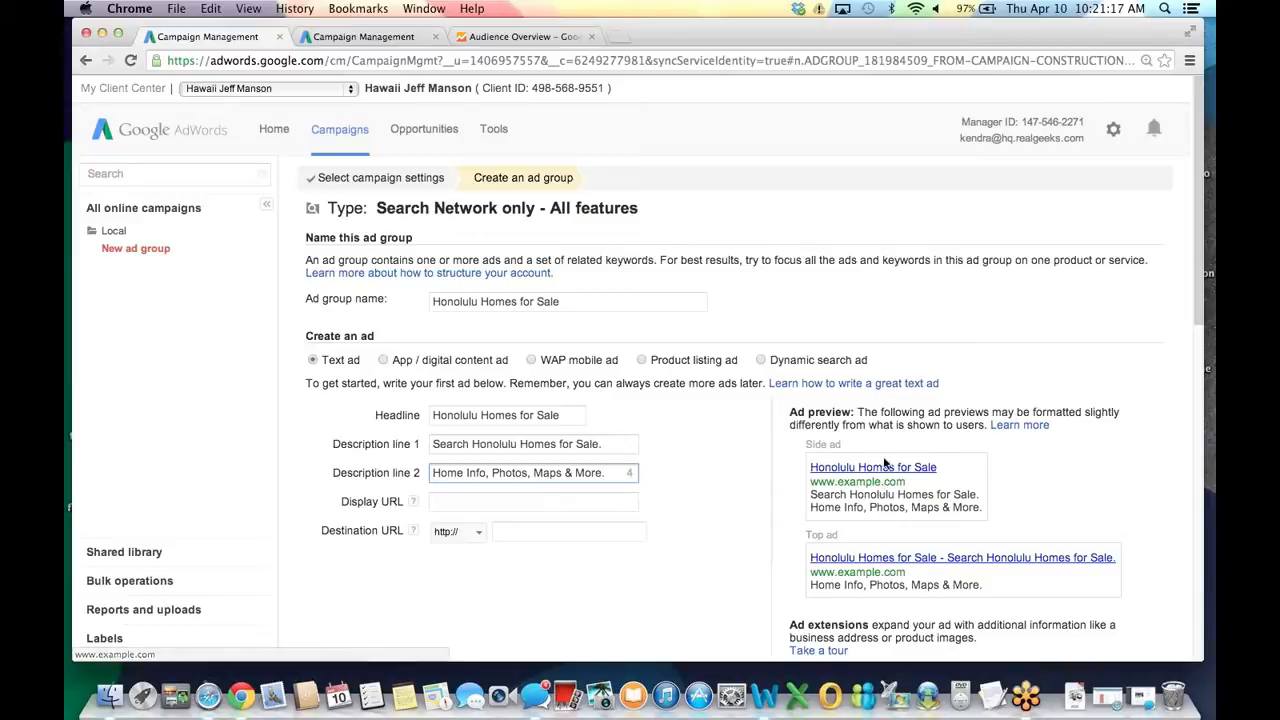
pyautogui.click(467, 502)
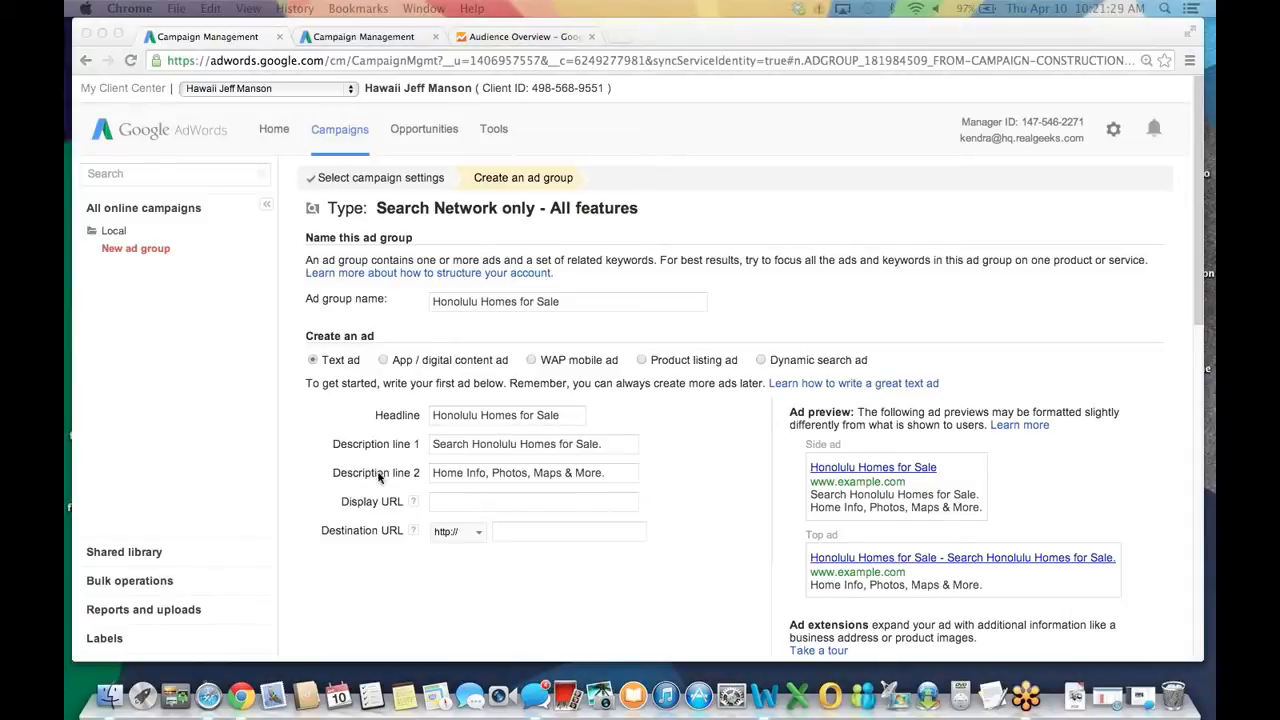
pyautogui.click(473, 503)
pyautogui.write('http://www.hawaiis.com/')
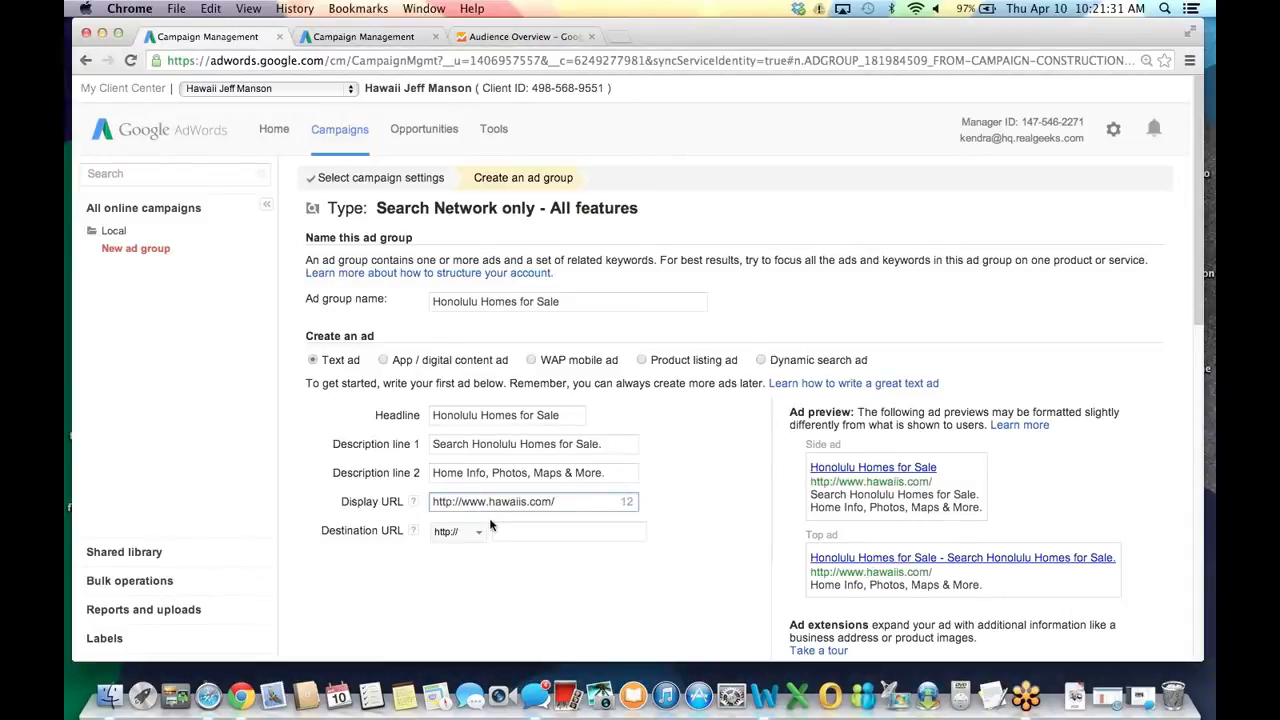
pyautogui.write('honolulu/')
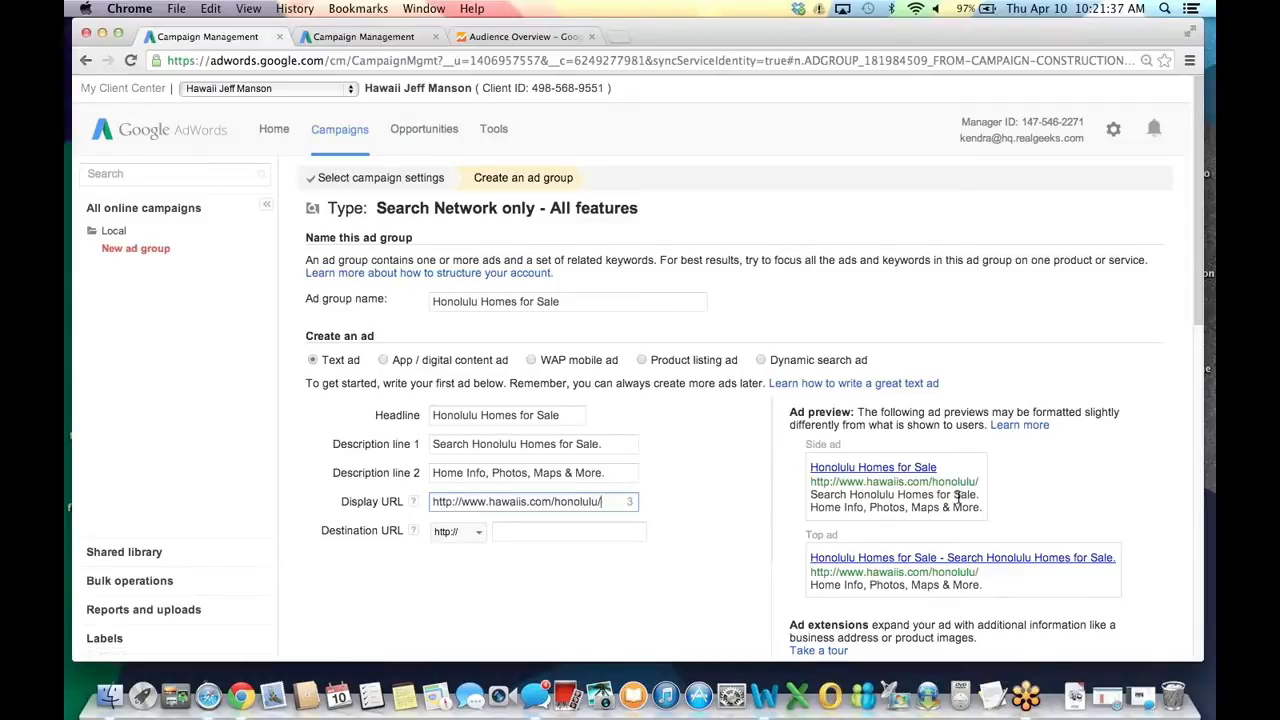
pyautogui.click(566, 530)
pyautogui.write('www.hawaiis.com/honolulu/')
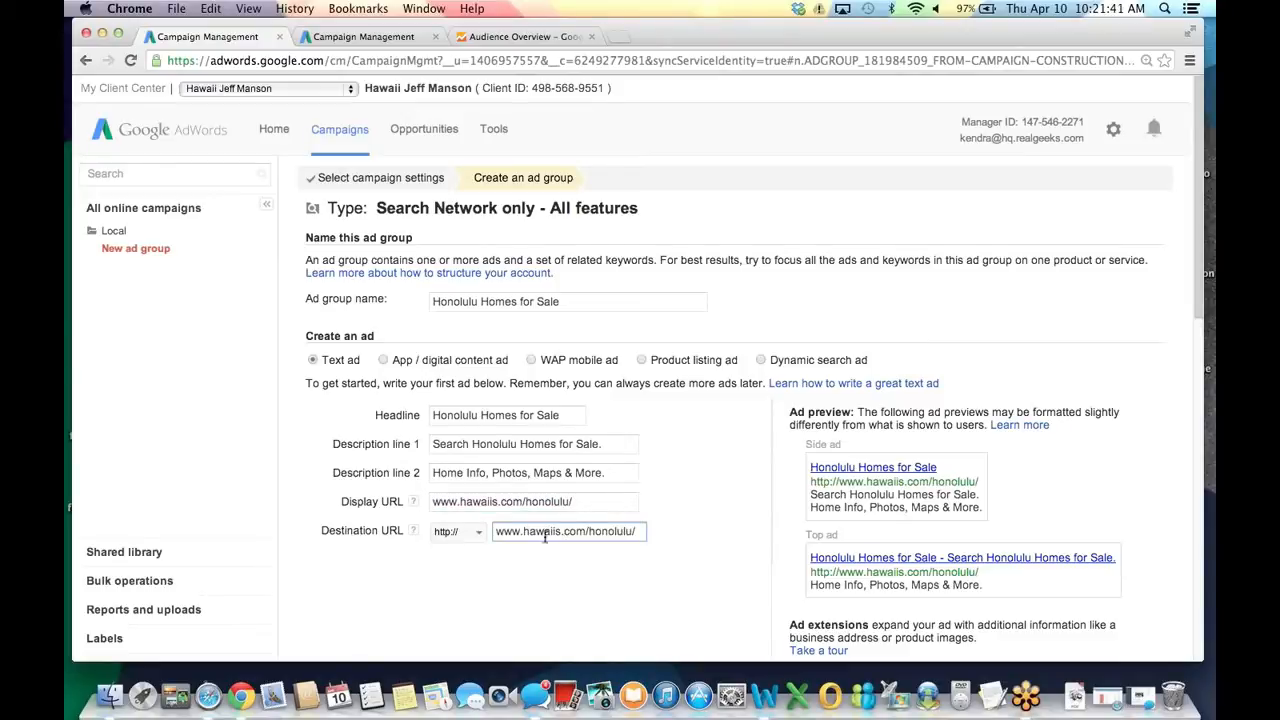
pyautogui.click(655, 542)
# Replace the destination URL with the copied hawaiis.com search link ending in sort_latest=true.
pyautogui.scroll(-3, 625, 538)
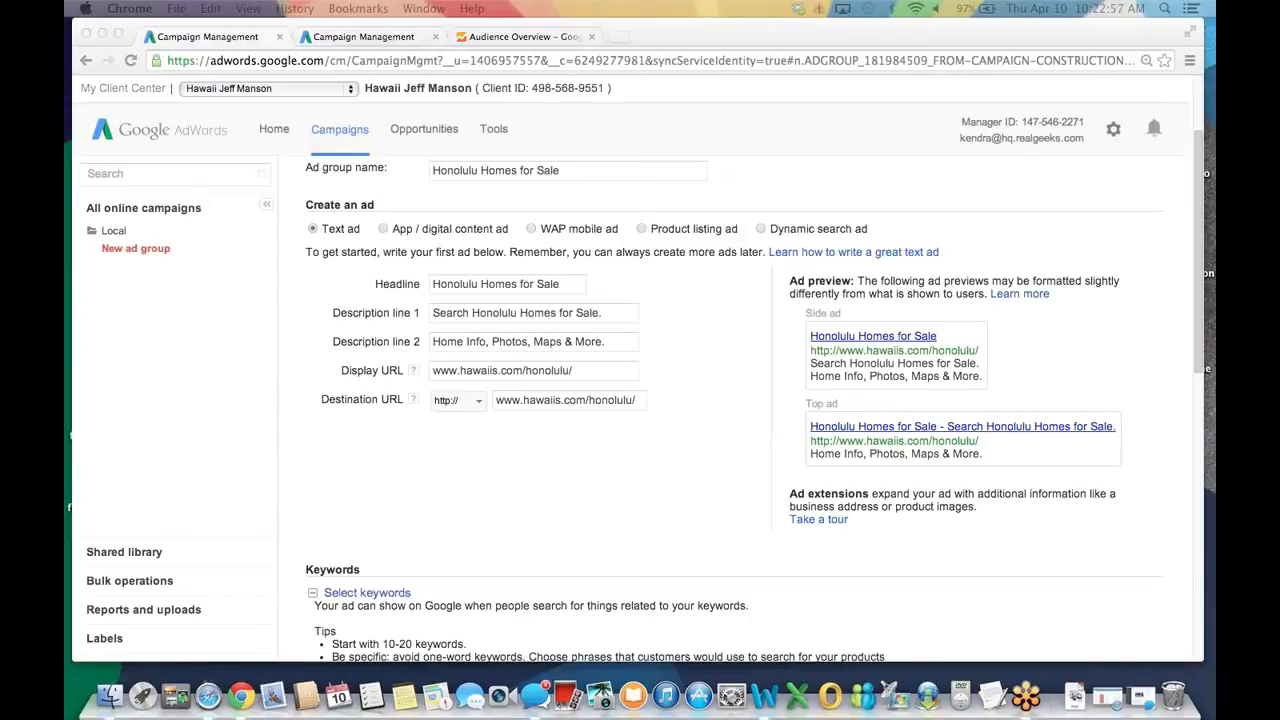
pyautogui.click(575, 400)
pyautogui.tripleClick(573, 399)
pyautogui.press('super+v')
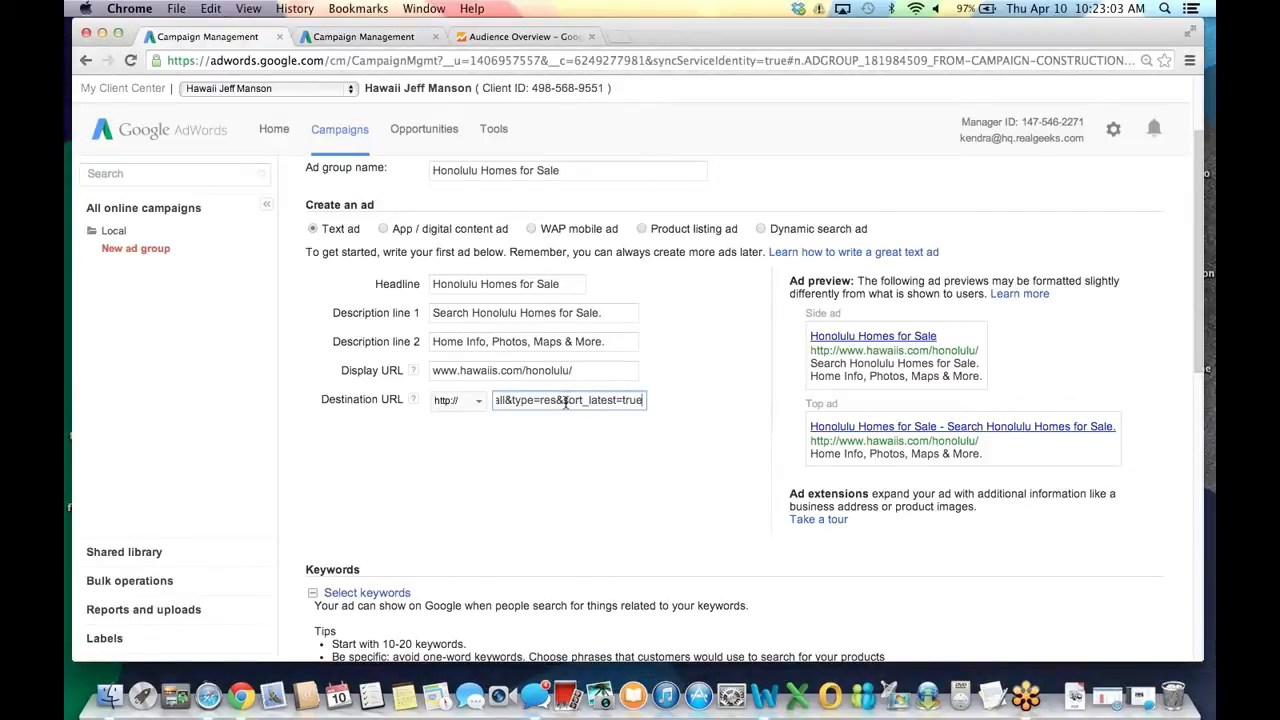
pyautogui.moveTo(562, 400); pyautogui.dragTo(645, 400)
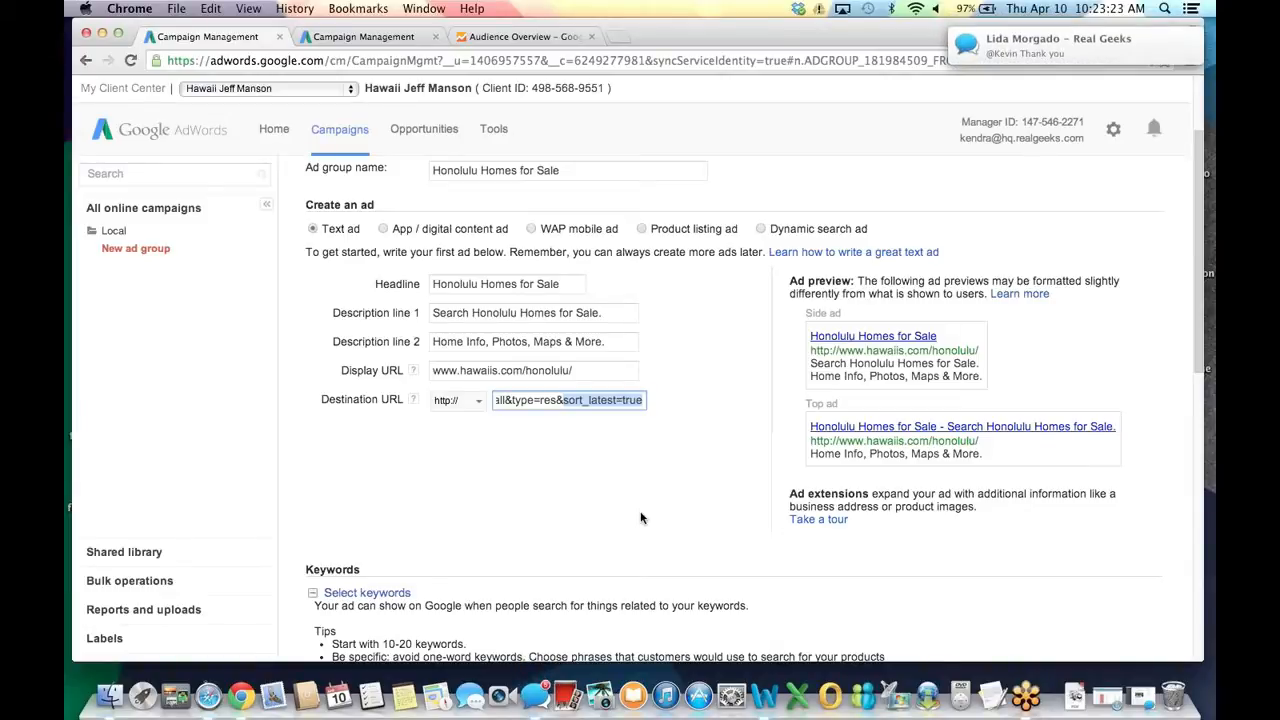
pyautogui.click(641, 518)
# Enter keywords [honolulu homes for sale], [homes for sale in honolulu] and +honolulu +homes +sale.
pyautogui.scroll(-5, 808, 517)
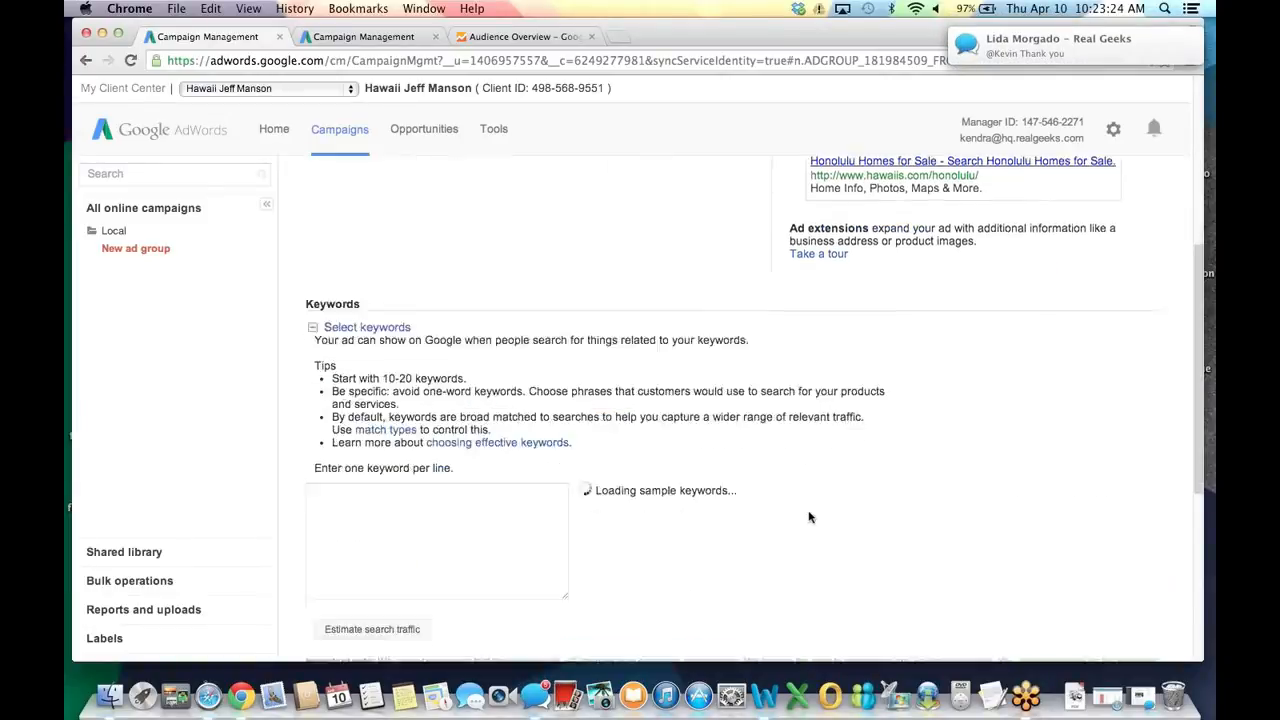
pyautogui.scroll(-2, 951, 555)
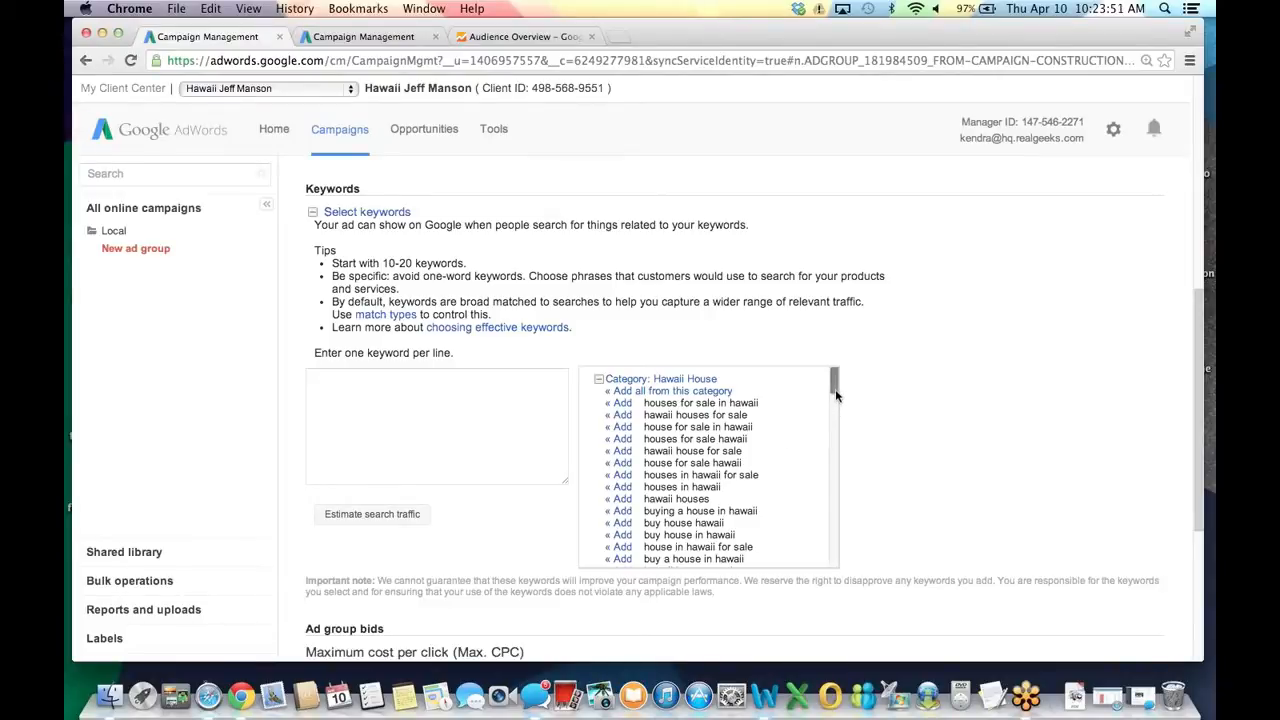
pyautogui.scroll(-1, 836, 394)
pyautogui.moveTo(833, 395); pyautogui.dragTo(833, 397)
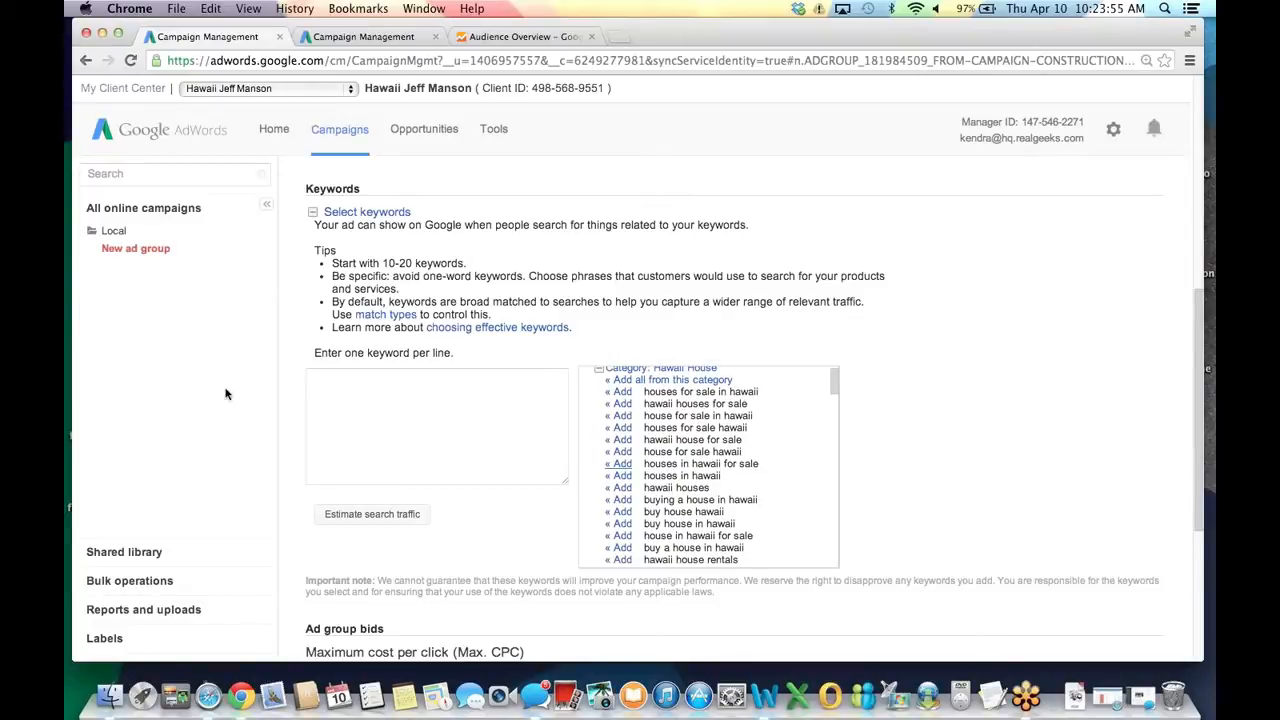
pyautogui.click(458, 414)
pyautogui.click(447, 420)
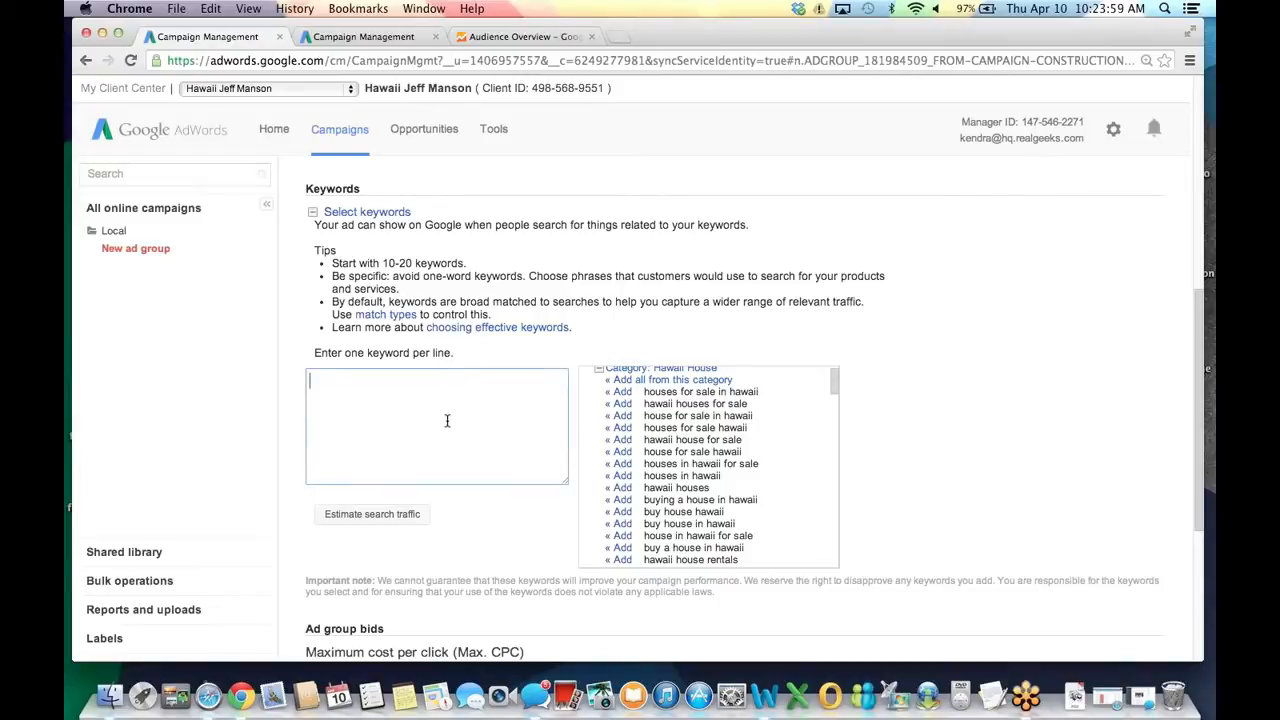
pyautogui.write('[honolulu homes for sale]')
pyautogui.press('Return')
pyautogui.write('[homes for s')
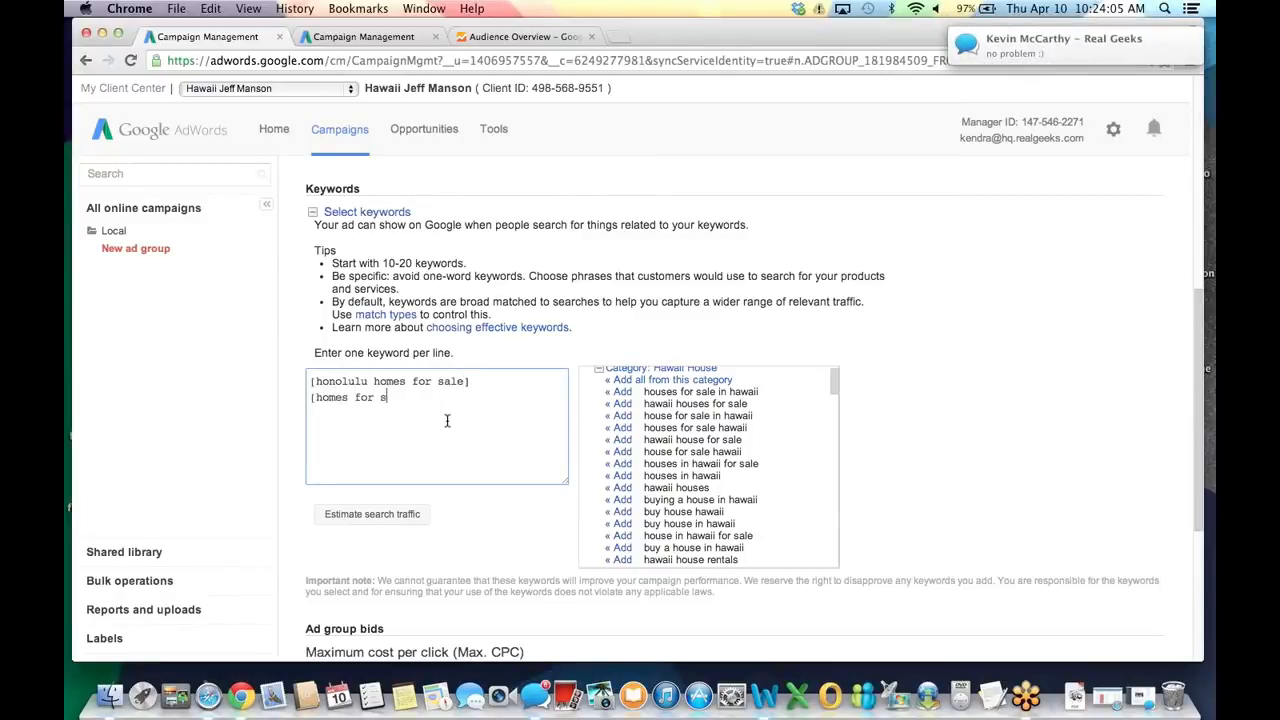
pyautogui.write('ale in honolulu]')
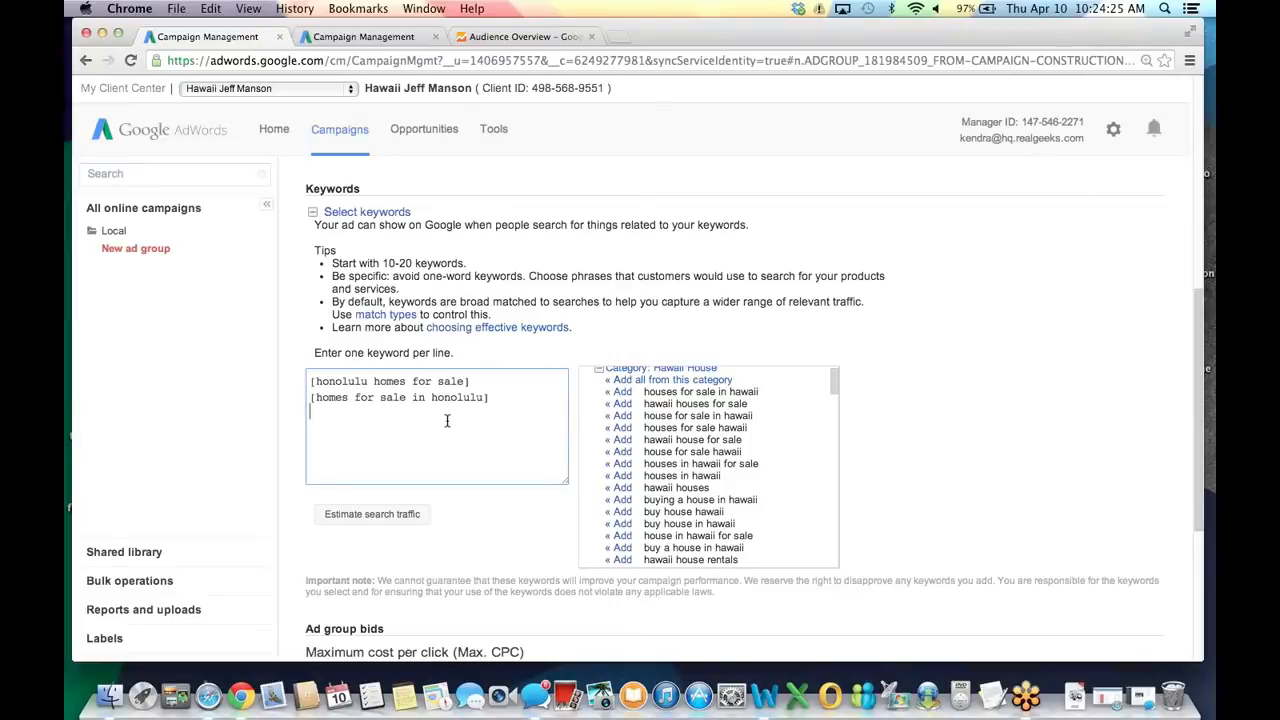
pyautogui.write('+honolulu +homes +sale')
pyautogui.scroll(-1, 478, 437)
pyautogui.scroll(-5, 478, 437)
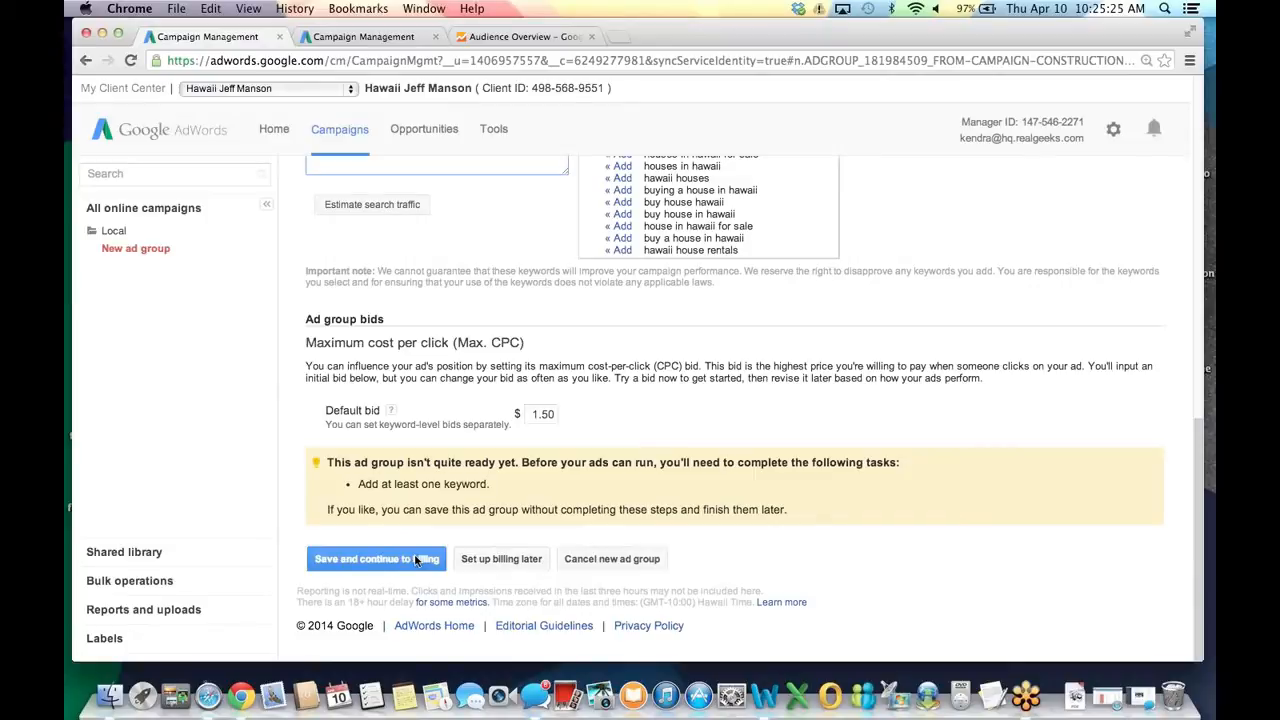
# Save the Honolulu Homes for Sale ad group and leave billing setup for later.
pyautogui.click(502, 560)
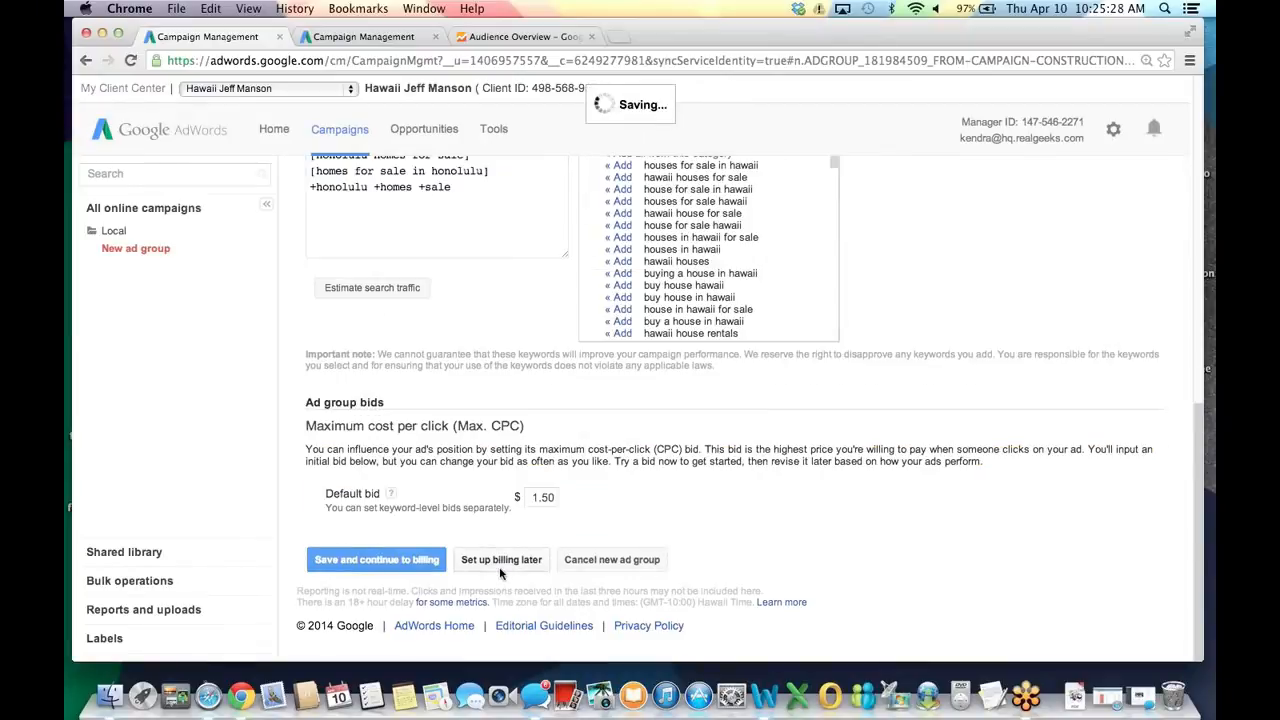
pyautogui.scroll(-5, 460, 478)
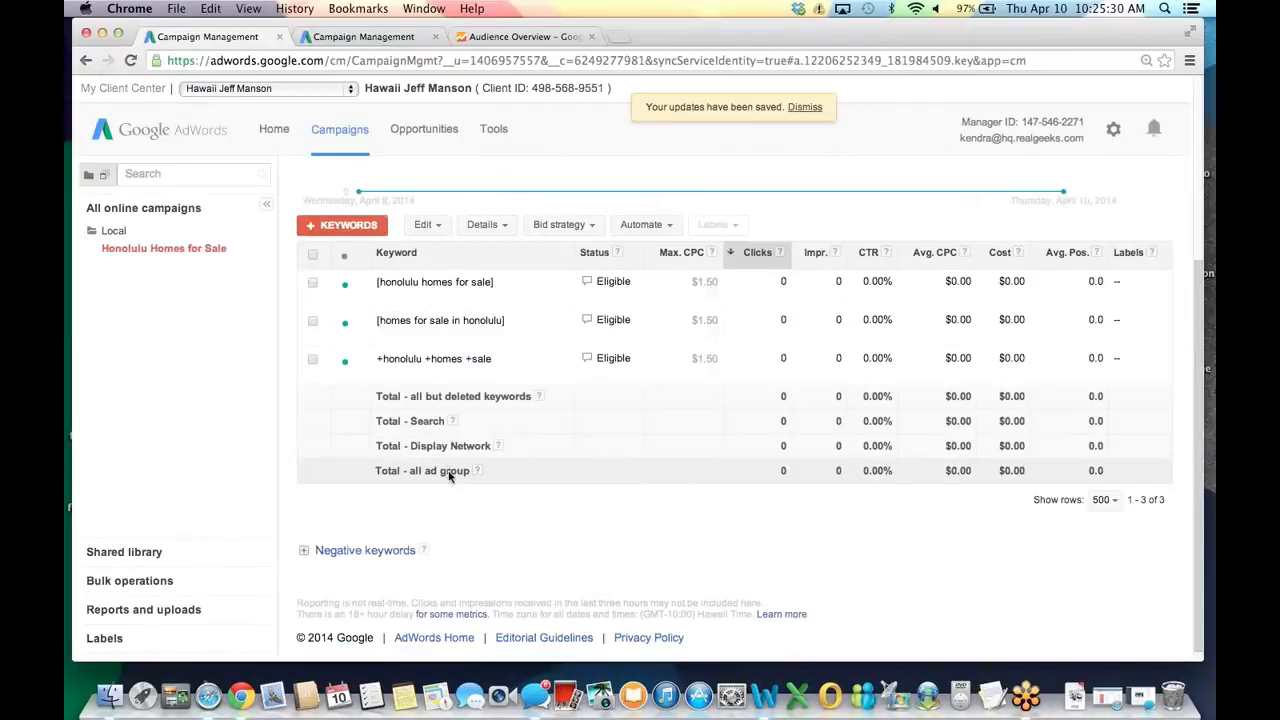
pyautogui.scroll(1, 449, 476)
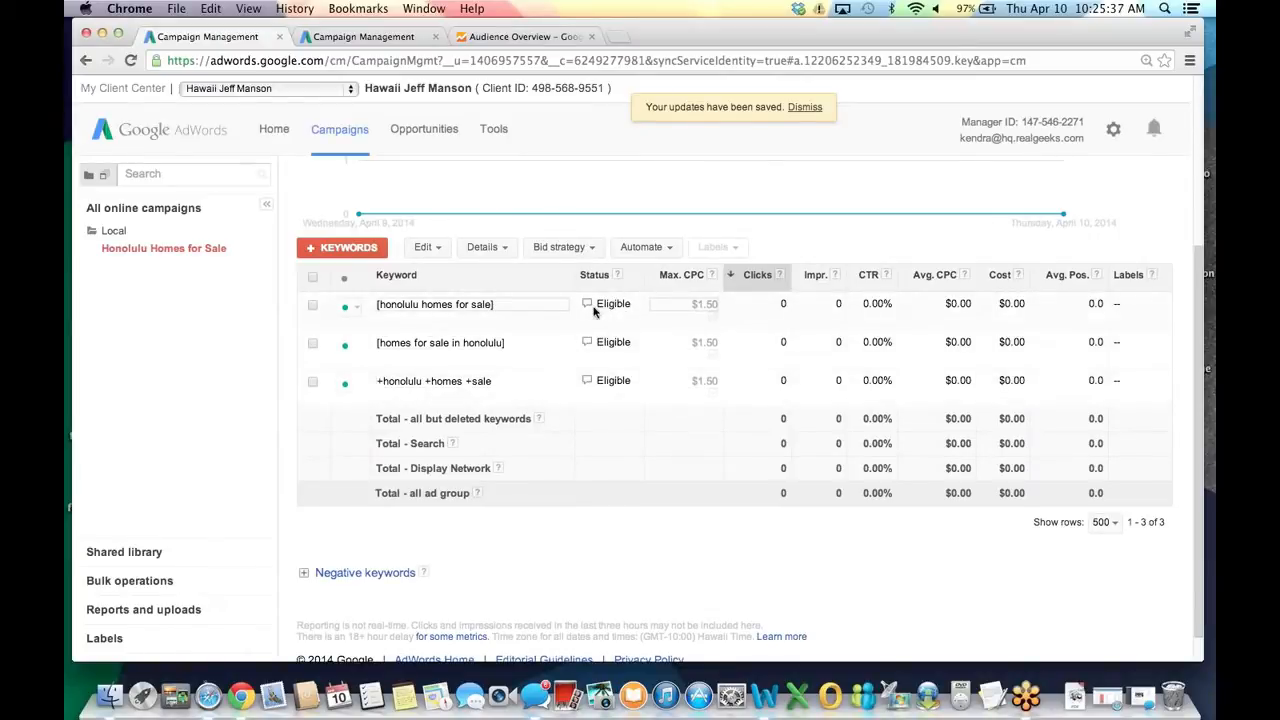
# Check the first keyword's $1.50 max CPC bid editor and close it unchanged.
pyautogui.moveTo(598, 304); pyautogui.dragTo(632, 305)
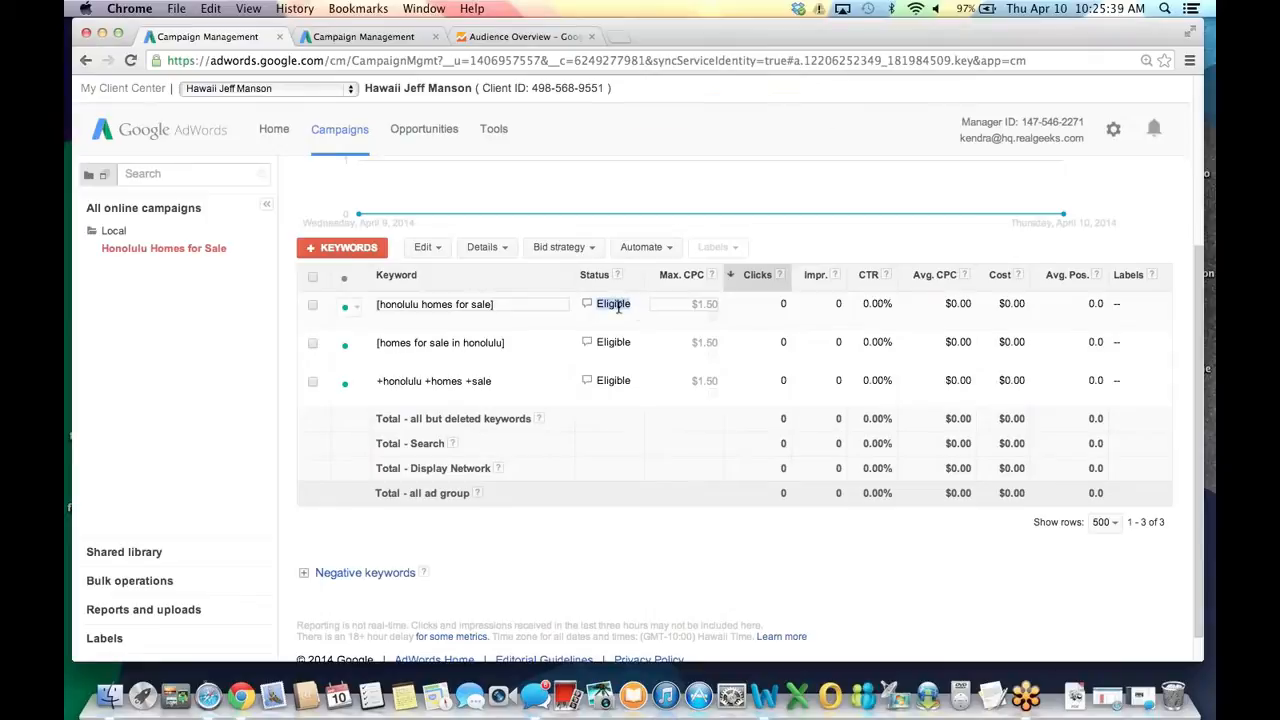
pyautogui.click(695, 304)
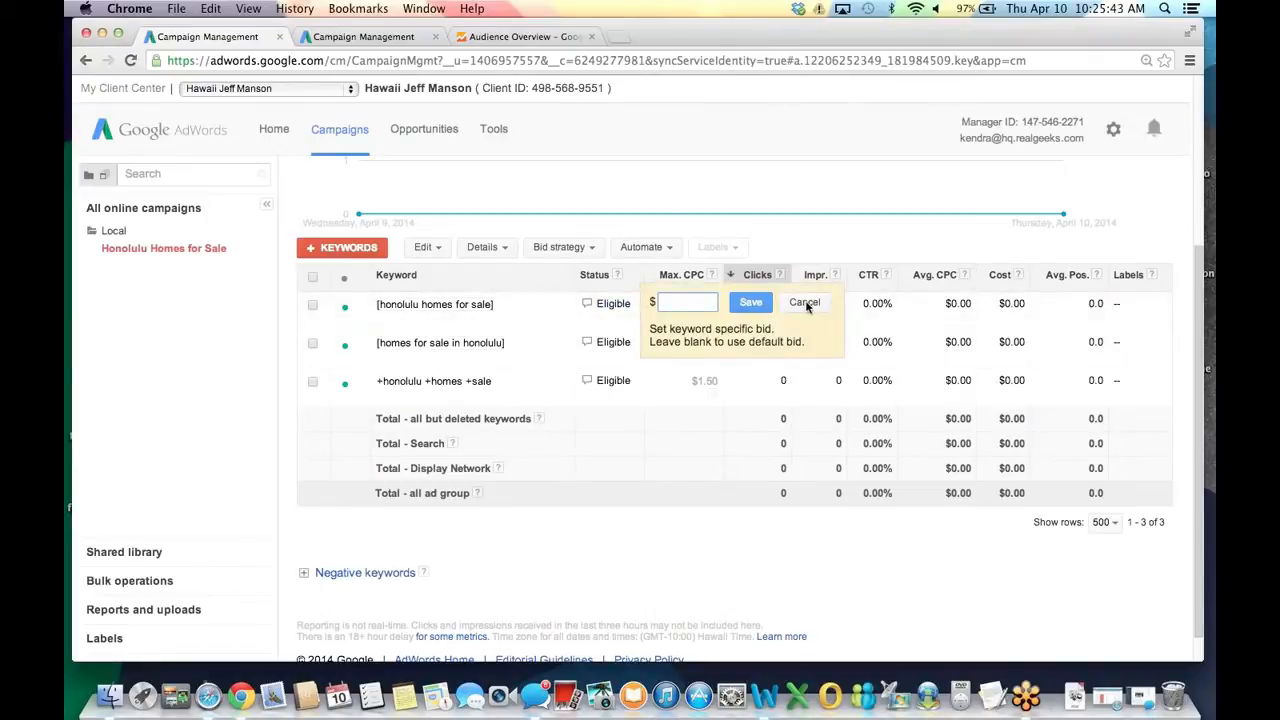
pyautogui.click(874, 447)
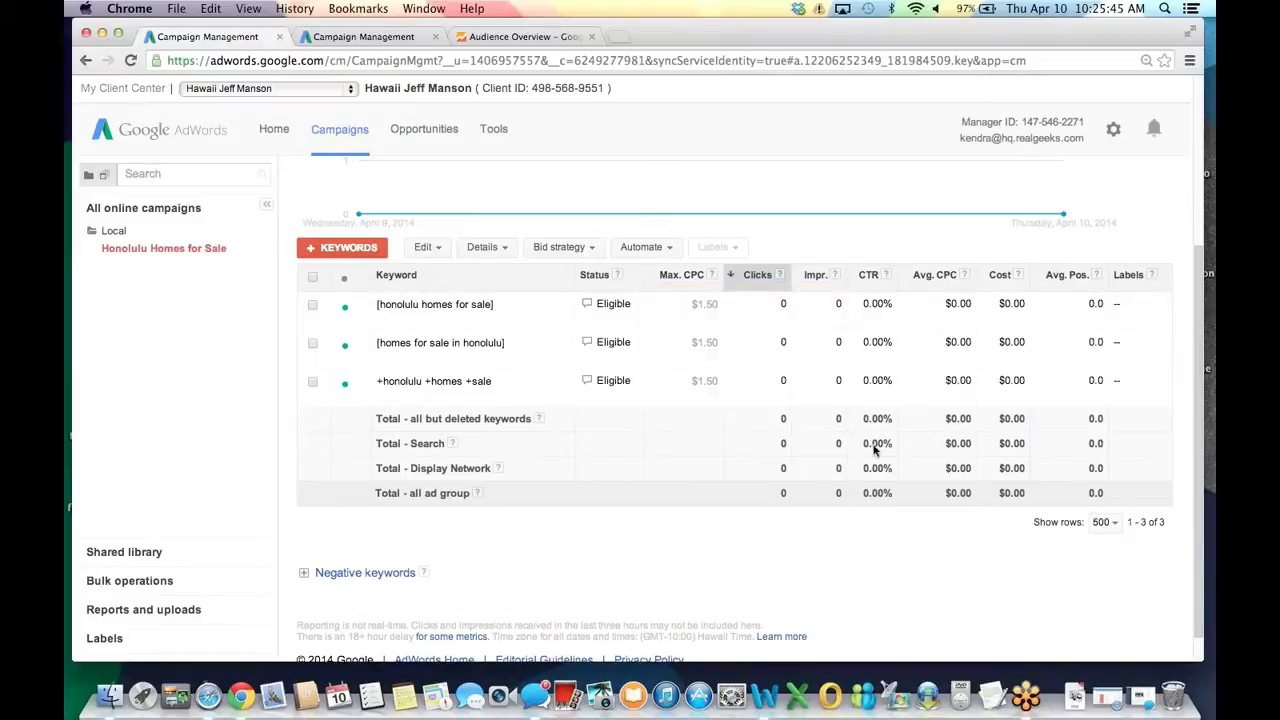
pyautogui.scroll(4, 874, 450)
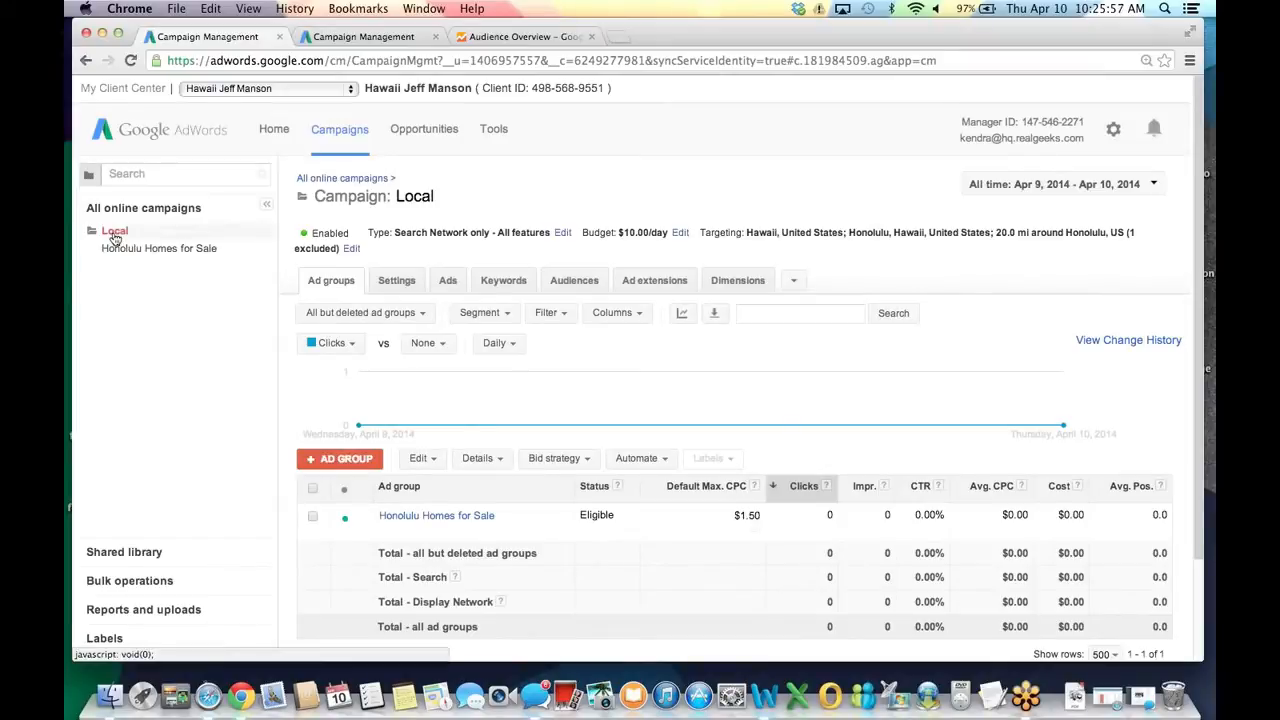
# Show the Local campaign's settings with its Search Network only - All features type.
pyautogui.click(384, 288)
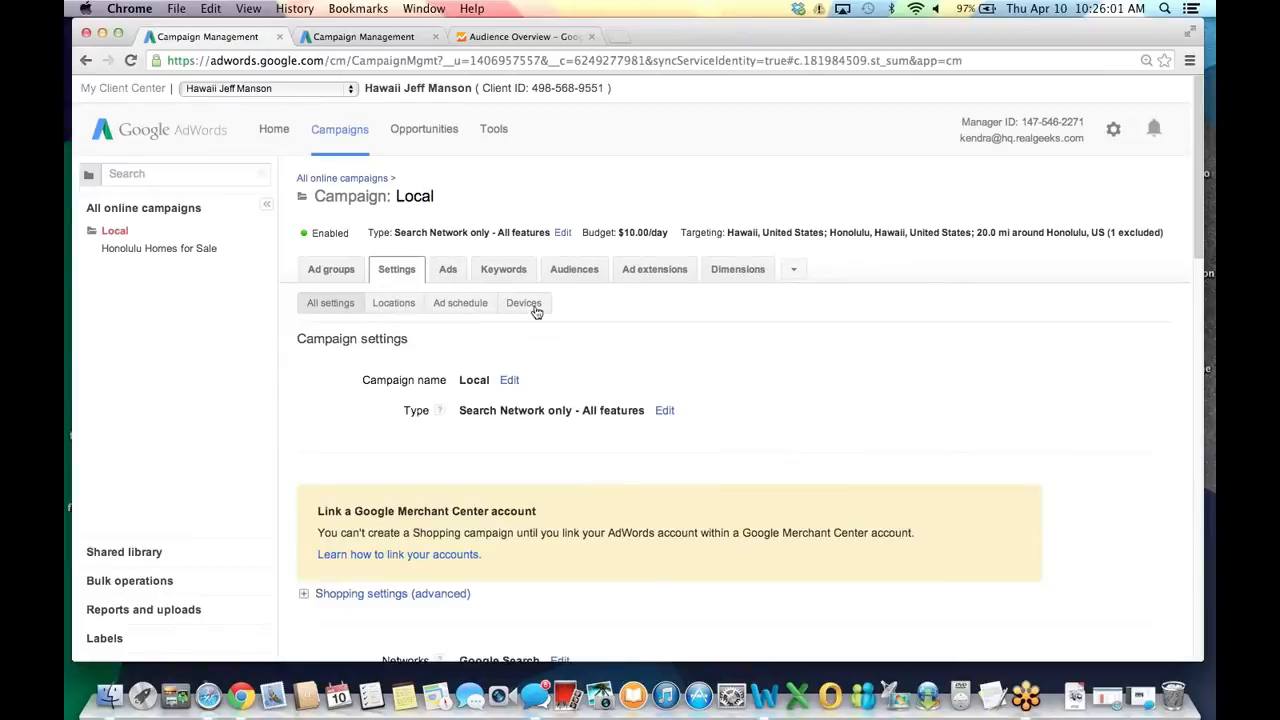
# Decrease the Local campaign's mobile full-browser bid by 100% and save it.
pyautogui.click(535, 308)
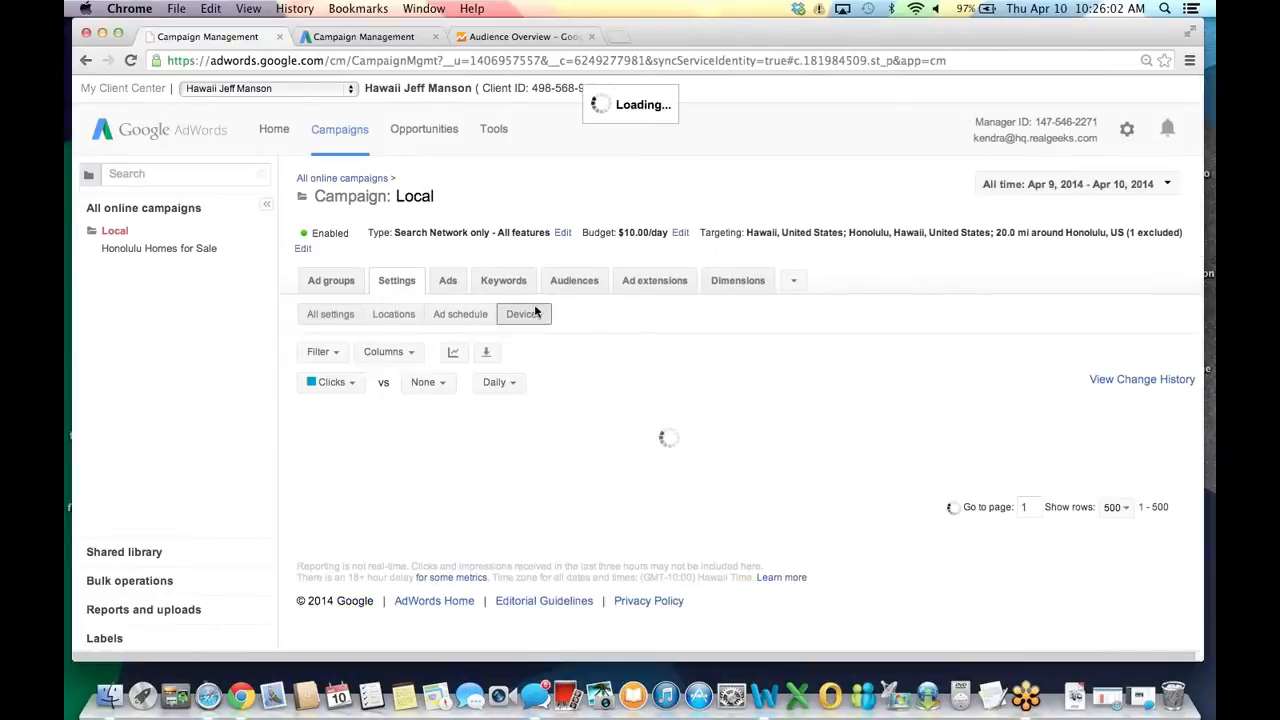
pyautogui.scroll(-1, 638, 540)
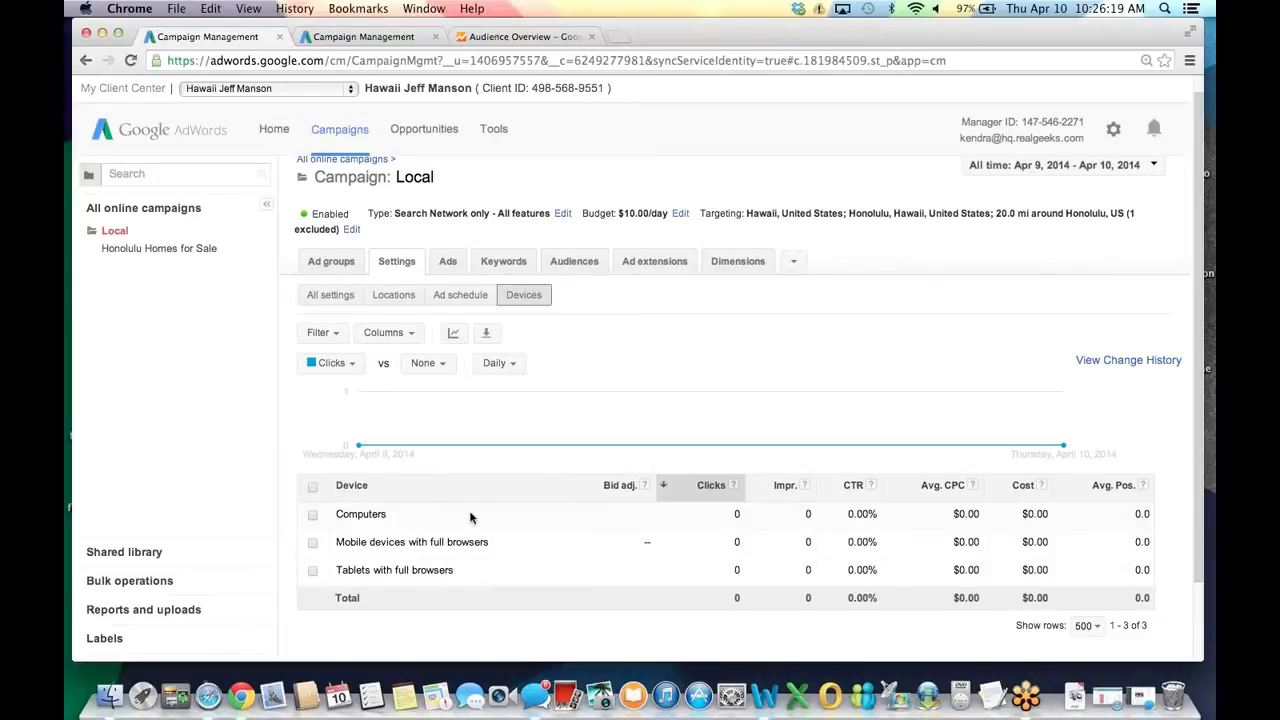
pyautogui.click(648, 547)
pyautogui.click(627, 541)
pyautogui.click(609, 591)
pyautogui.click(684, 542)
pyautogui.write('100')
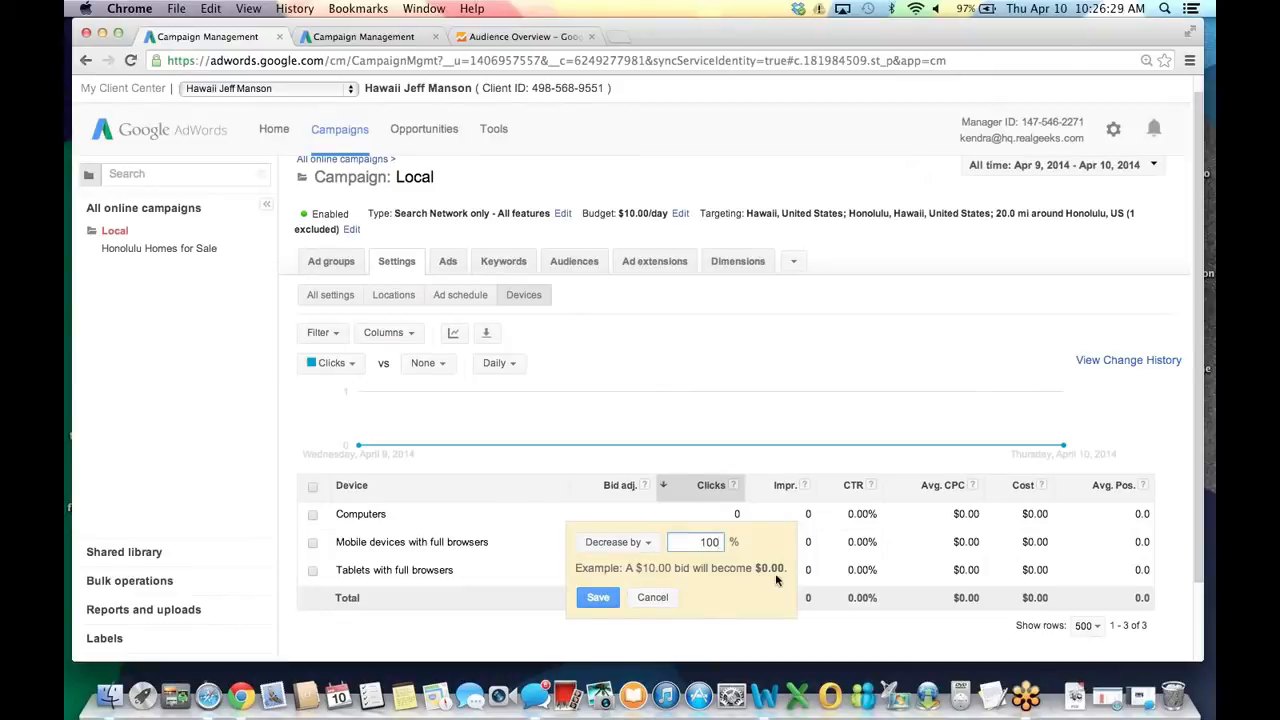
pyautogui.click(598, 600)
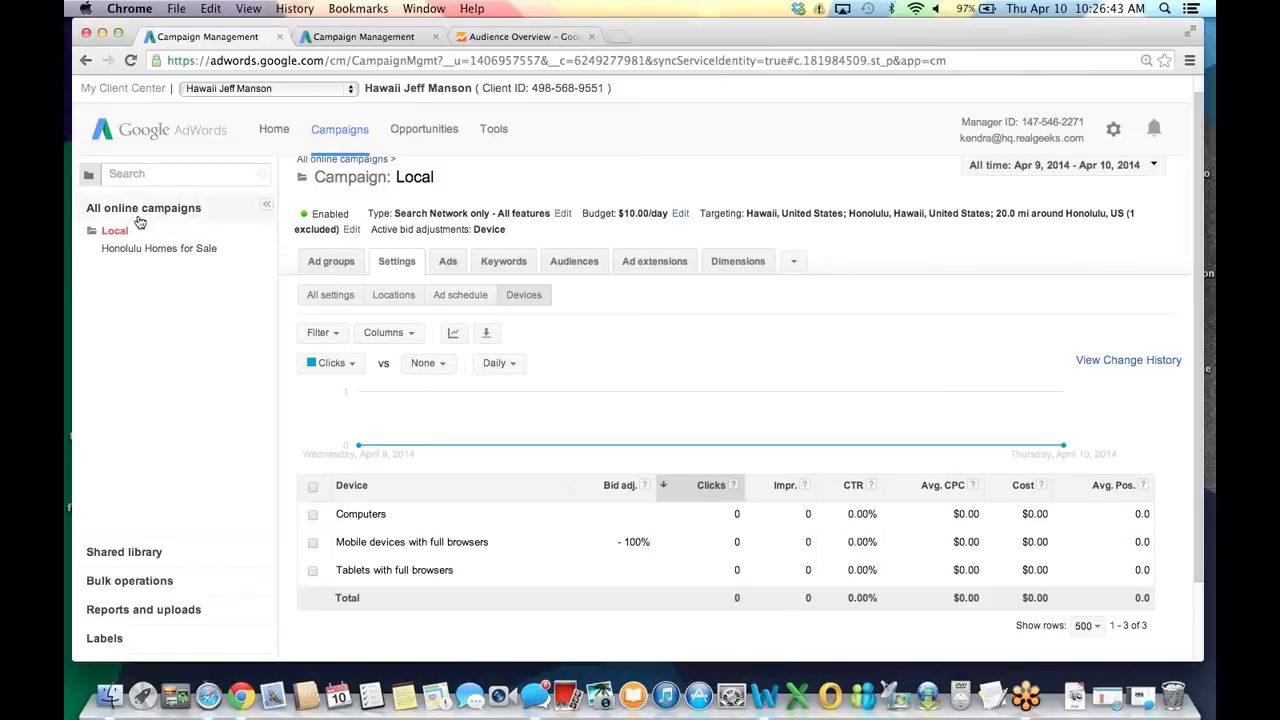
pyautogui.click(139, 217)
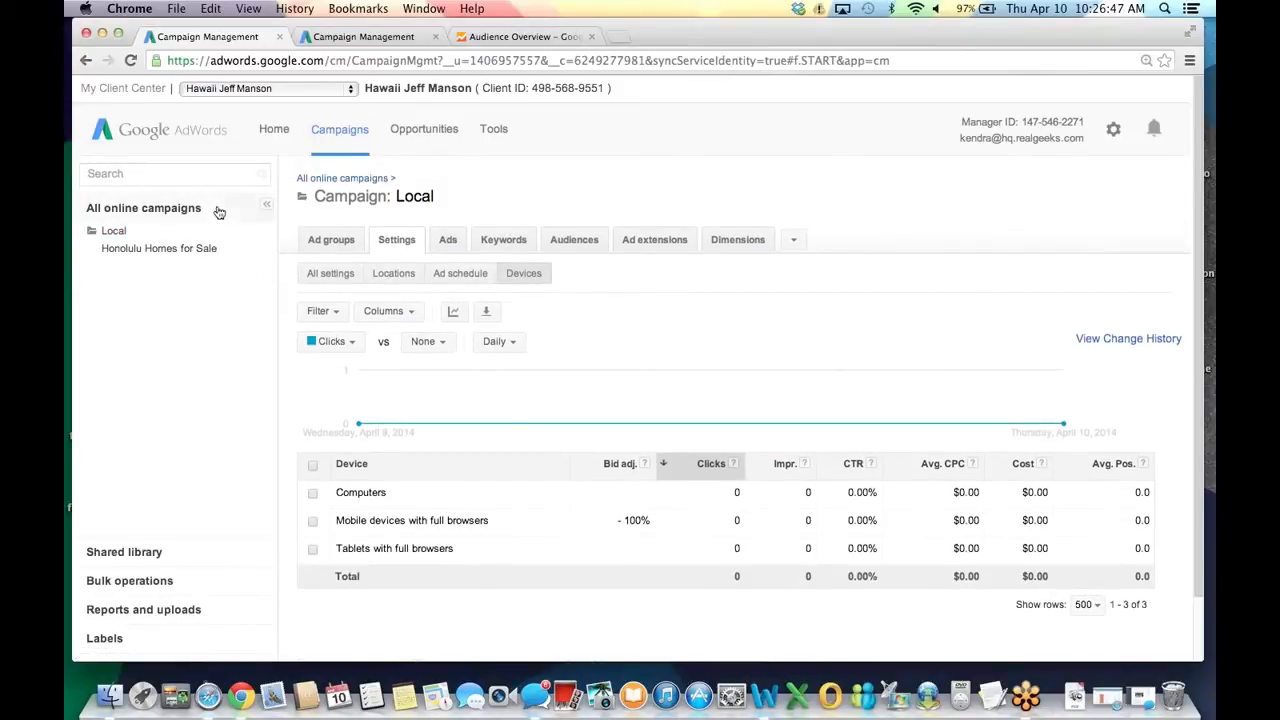
# Reload the stalled page and show All online campaigns, with Local Eligible at $10.00/day.
pyautogui.click(314, 241)
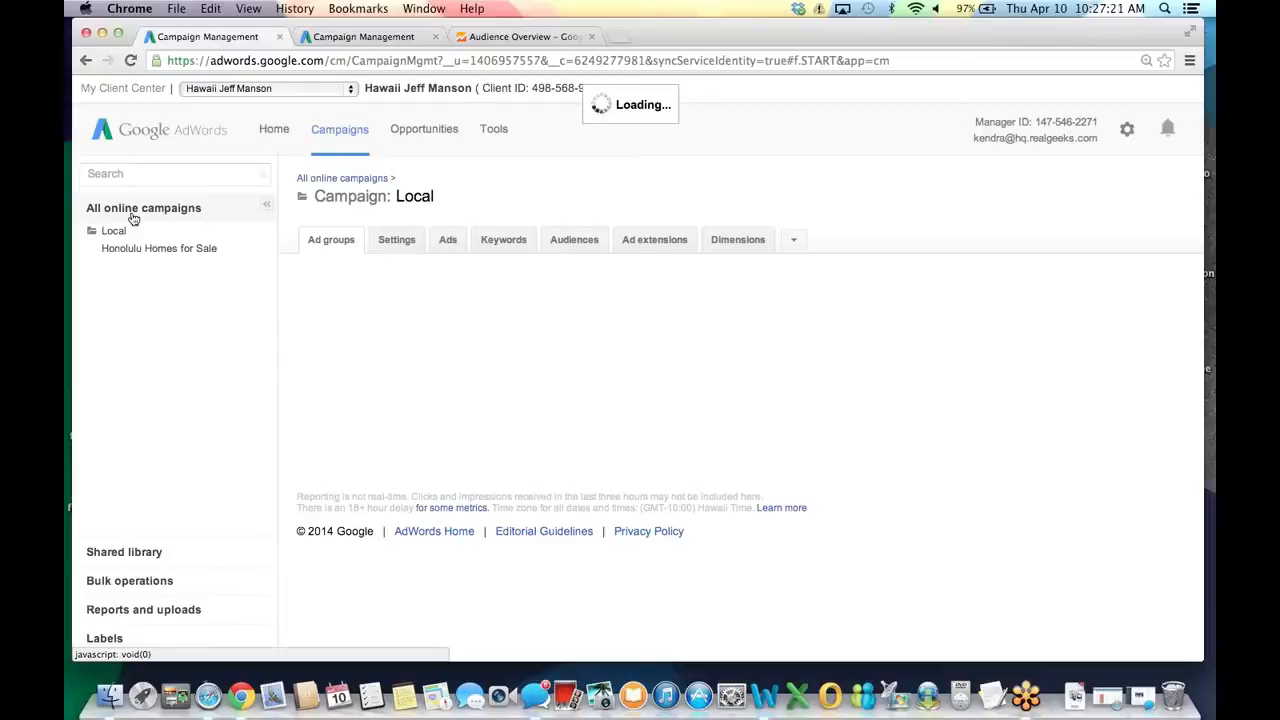
pyautogui.click(355, 64)
pyautogui.press('Return')
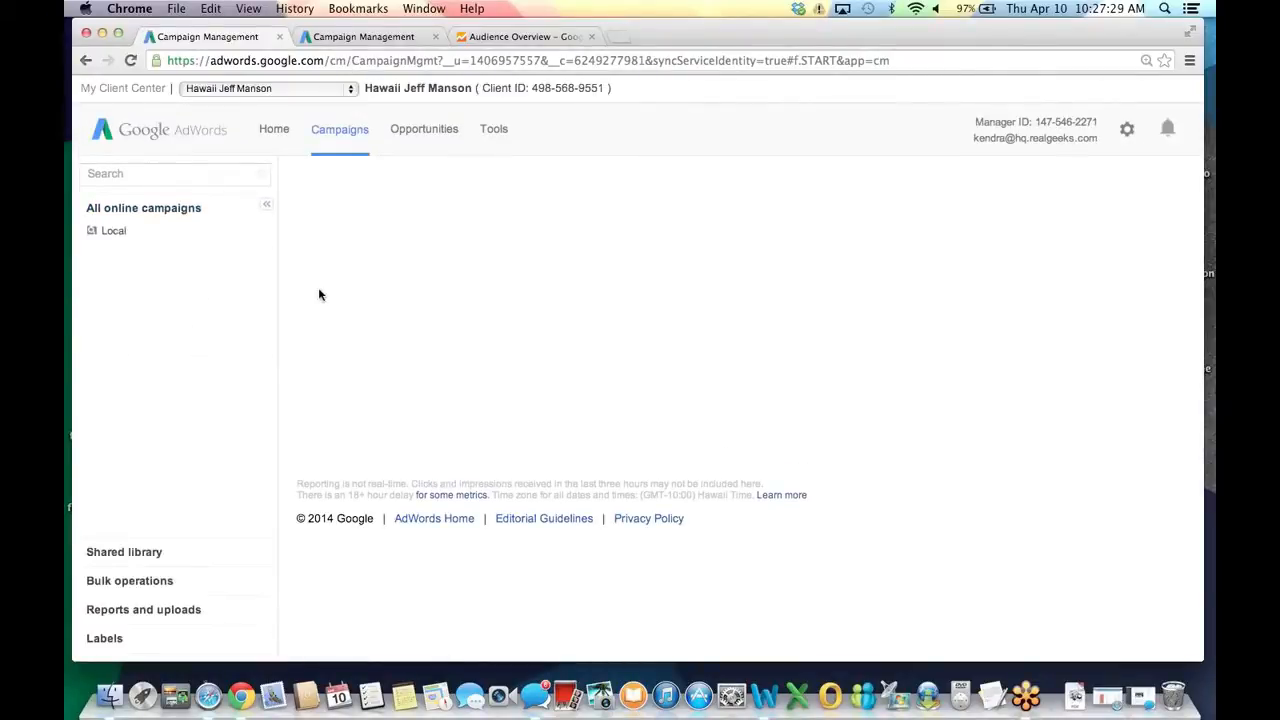
pyautogui.click(197, 210)
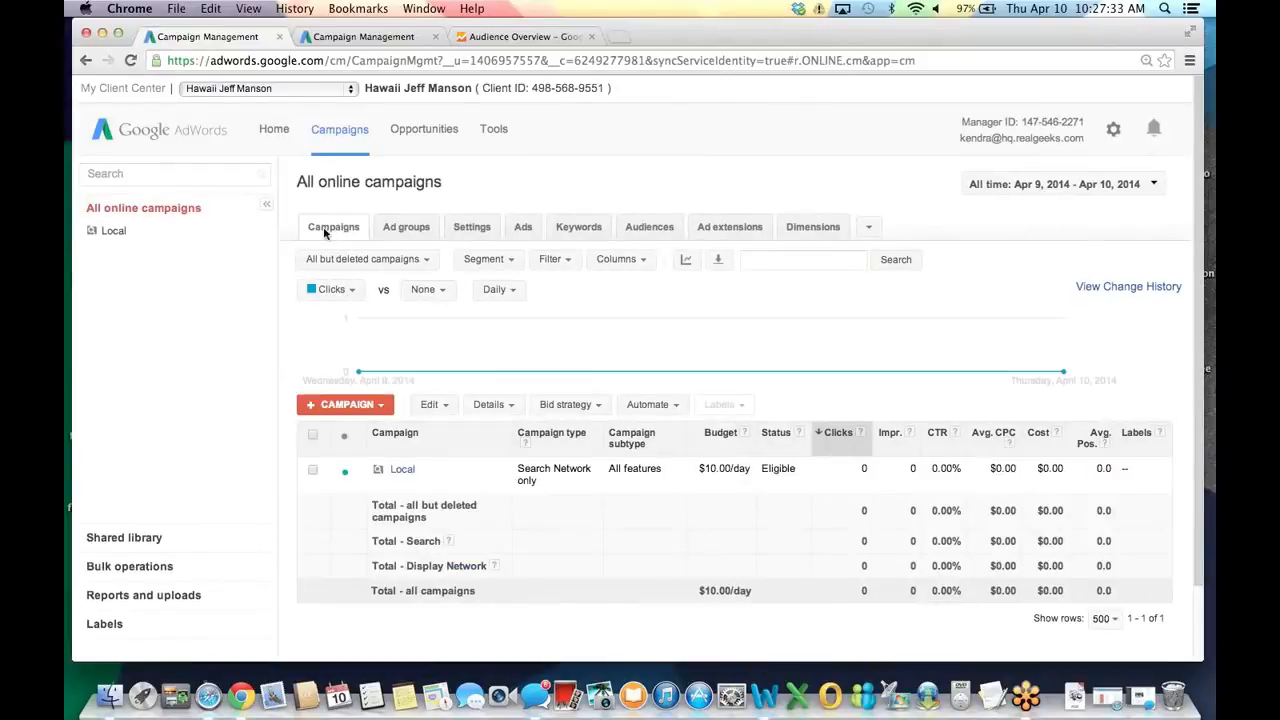
# Start a new Search Network only - All features campaign named 'National'.
pyautogui.click(338, 407)
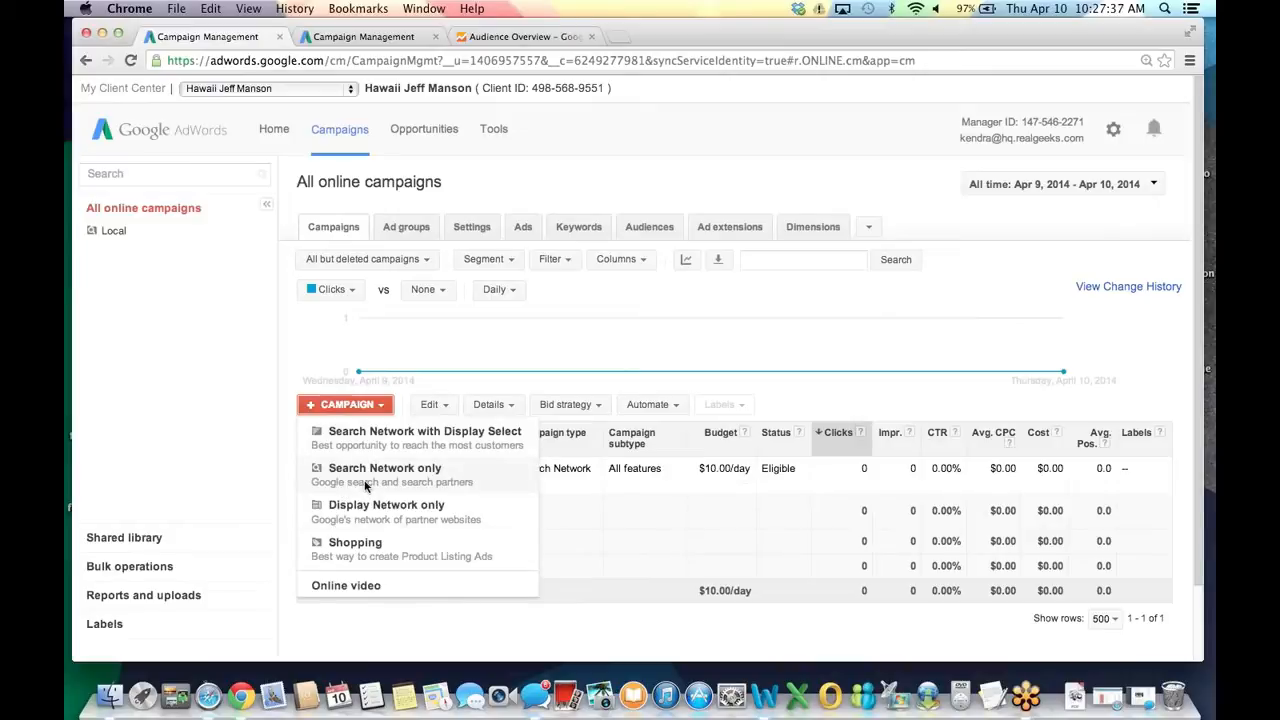
pyautogui.click(366, 478)
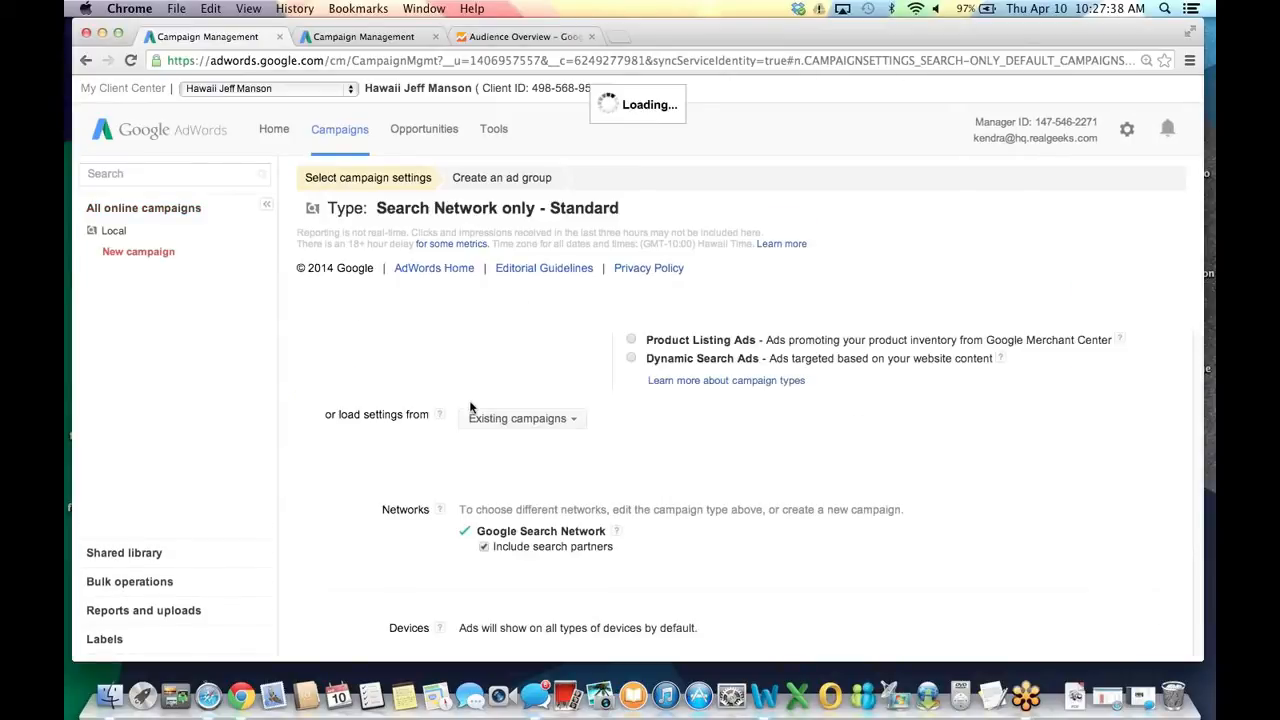
pyautogui.click(630, 309)
pyautogui.click(546, 256)
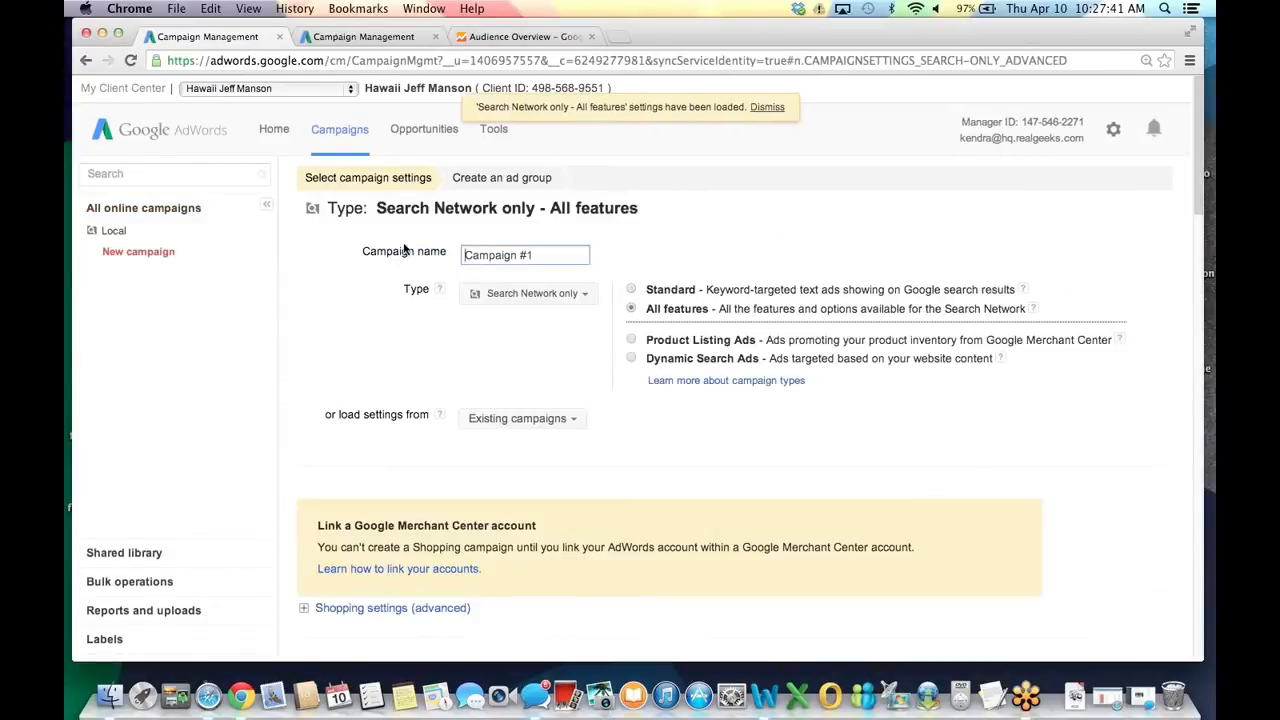
pyautogui.moveTo(546, 256); pyautogui.dragTo(322, 254)
pyautogui.write('Nationla')
pyautogui.press('BackSpace')
pyautogui.press('BackSpace')
pyautogui.press('BackSpace')
pyautogui.write('nal')
pyautogui.click(416, 329)
# Target the United States, reaching only people in the targeted location.
pyautogui.scroll(-1, 414, 331)
pyautogui.scroll(-3, 415, 331)
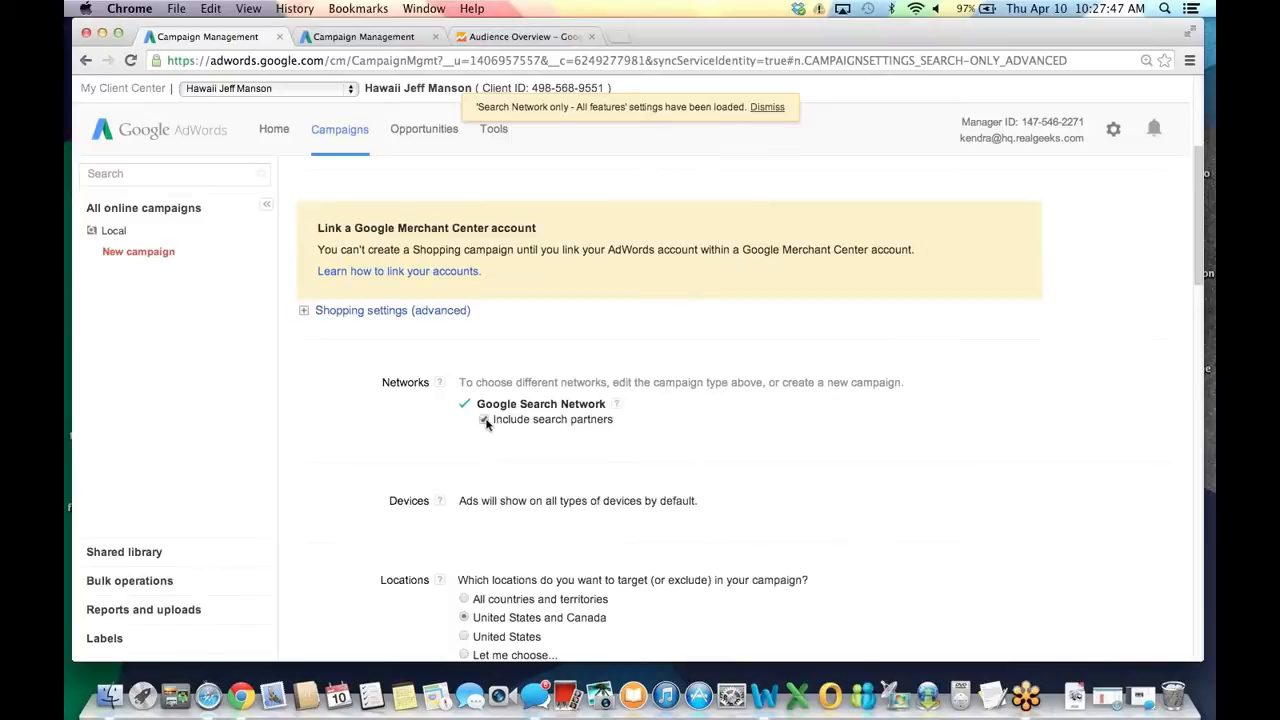
pyautogui.scroll(-1, 393, 447)
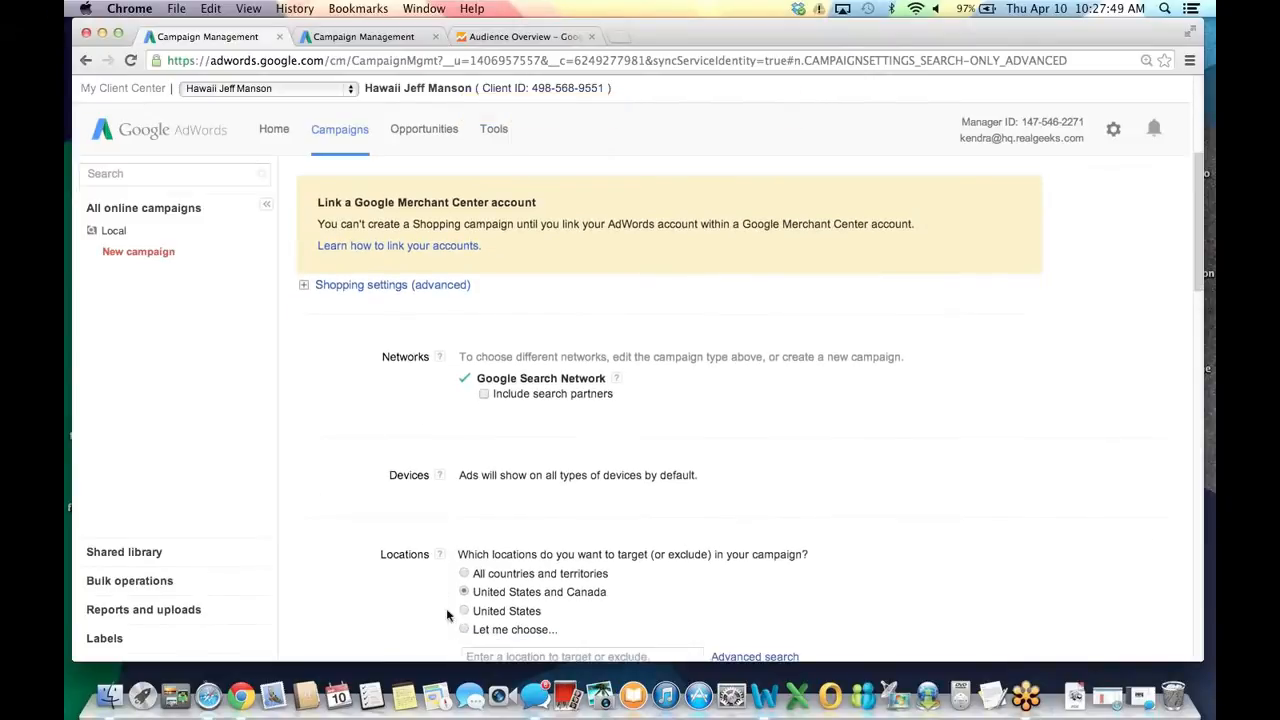
pyautogui.click(463, 605)
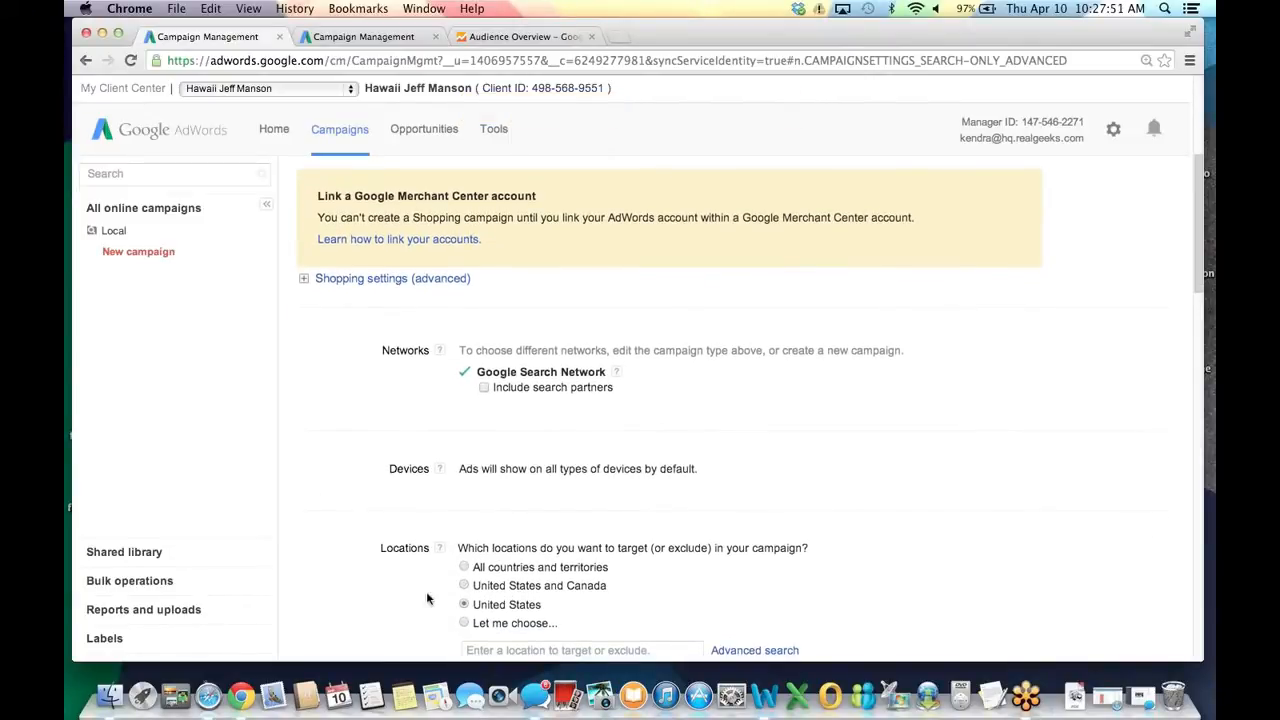
pyautogui.scroll(-1, 410, 560)
pyautogui.scroll(-3, 440, 516)
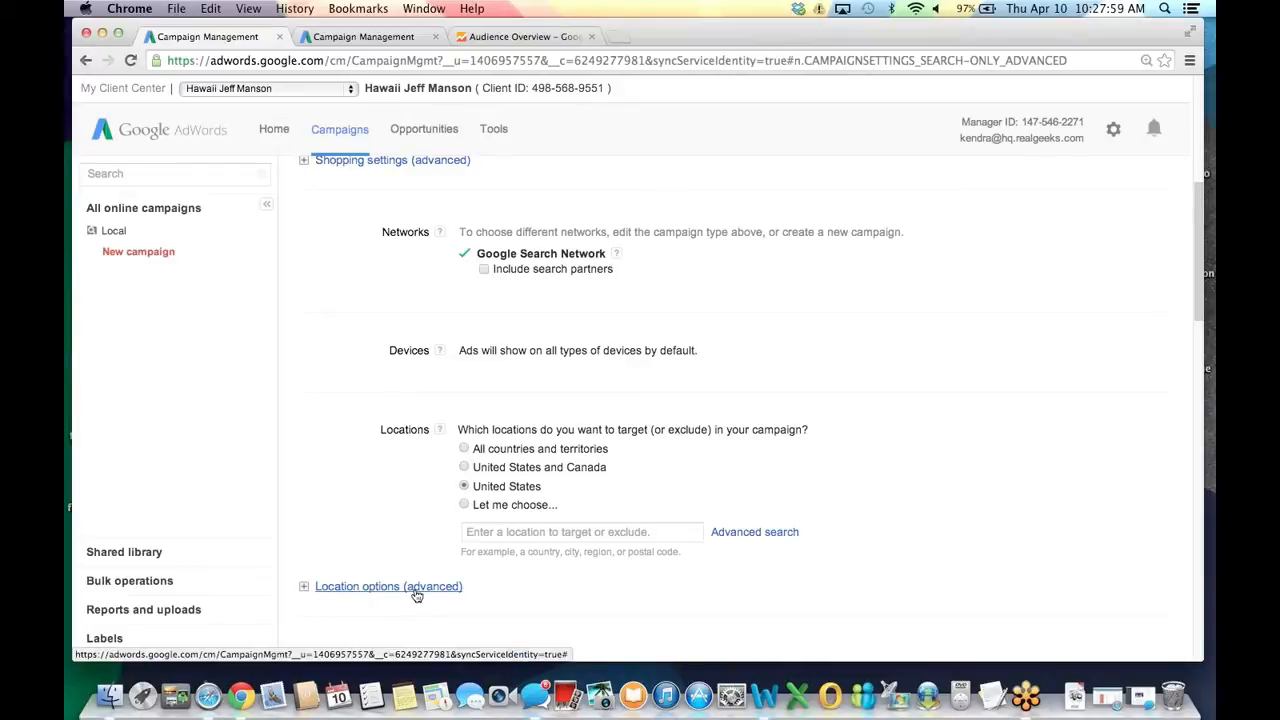
pyautogui.click(416, 594)
pyautogui.scroll(-2, 438, 568)
pyautogui.click(464, 569)
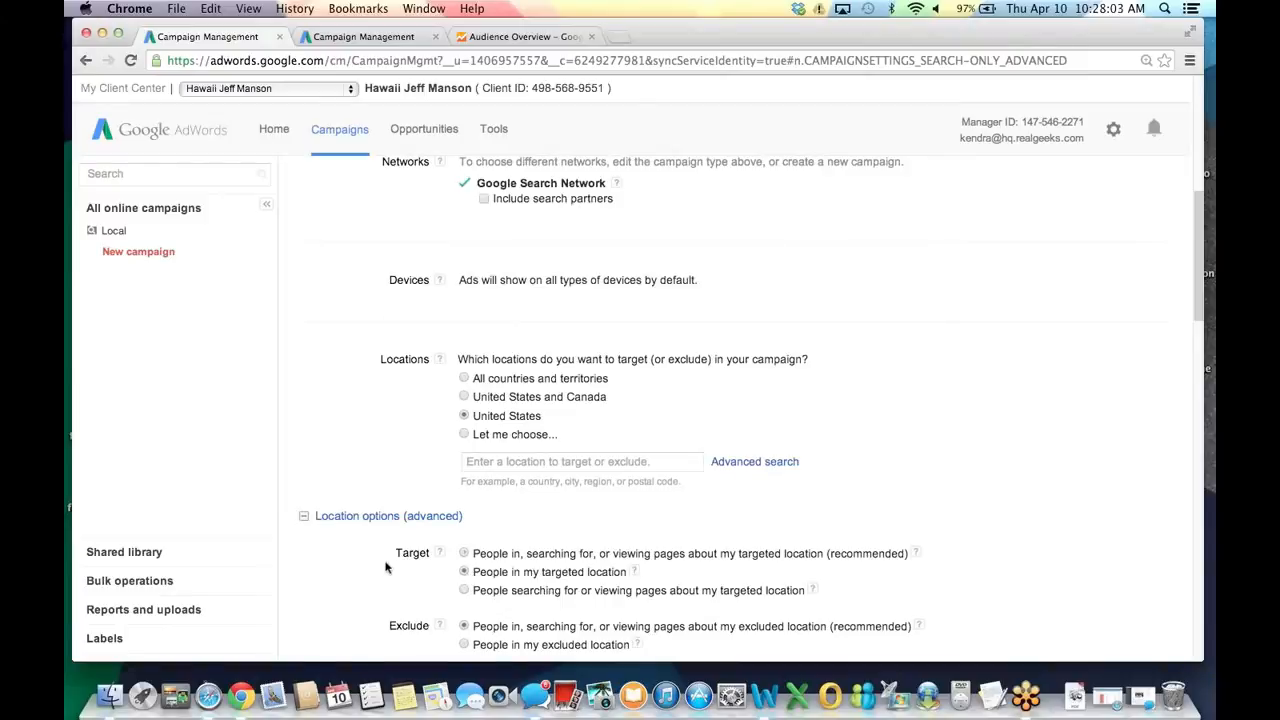
pyautogui.scroll(-8, 371, 572)
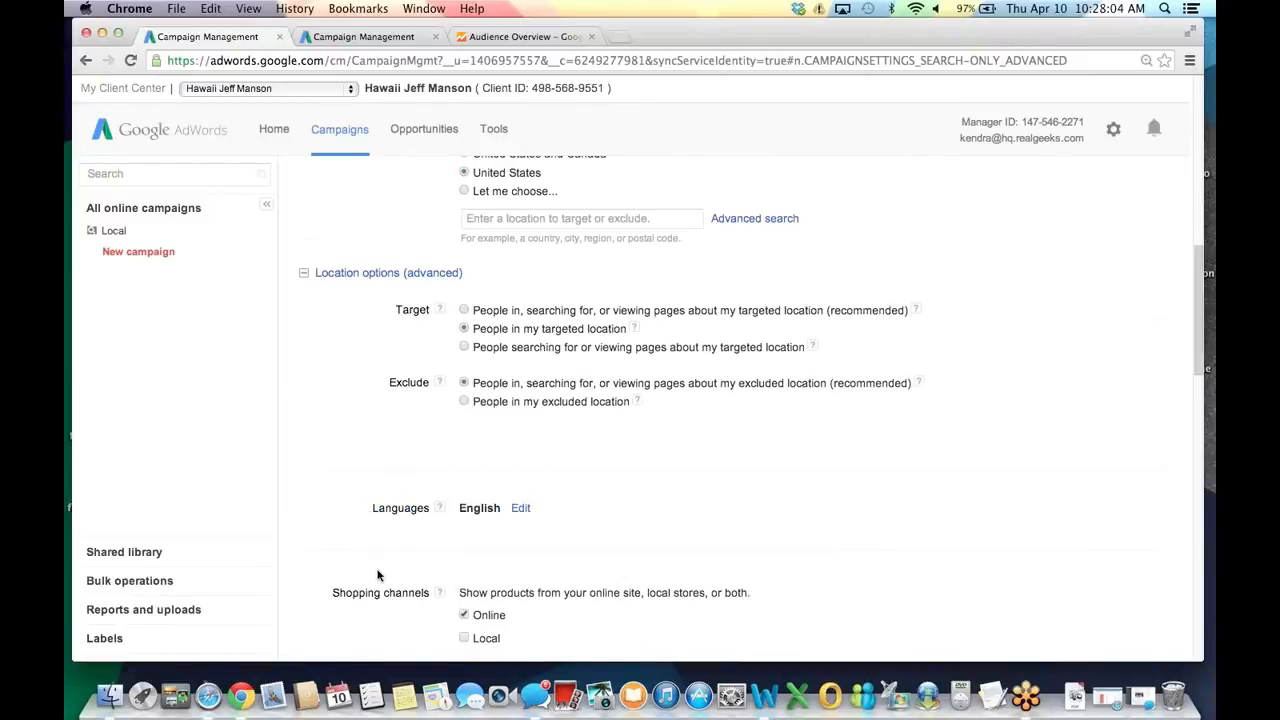
pyautogui.scroll(-2, 382, 573)
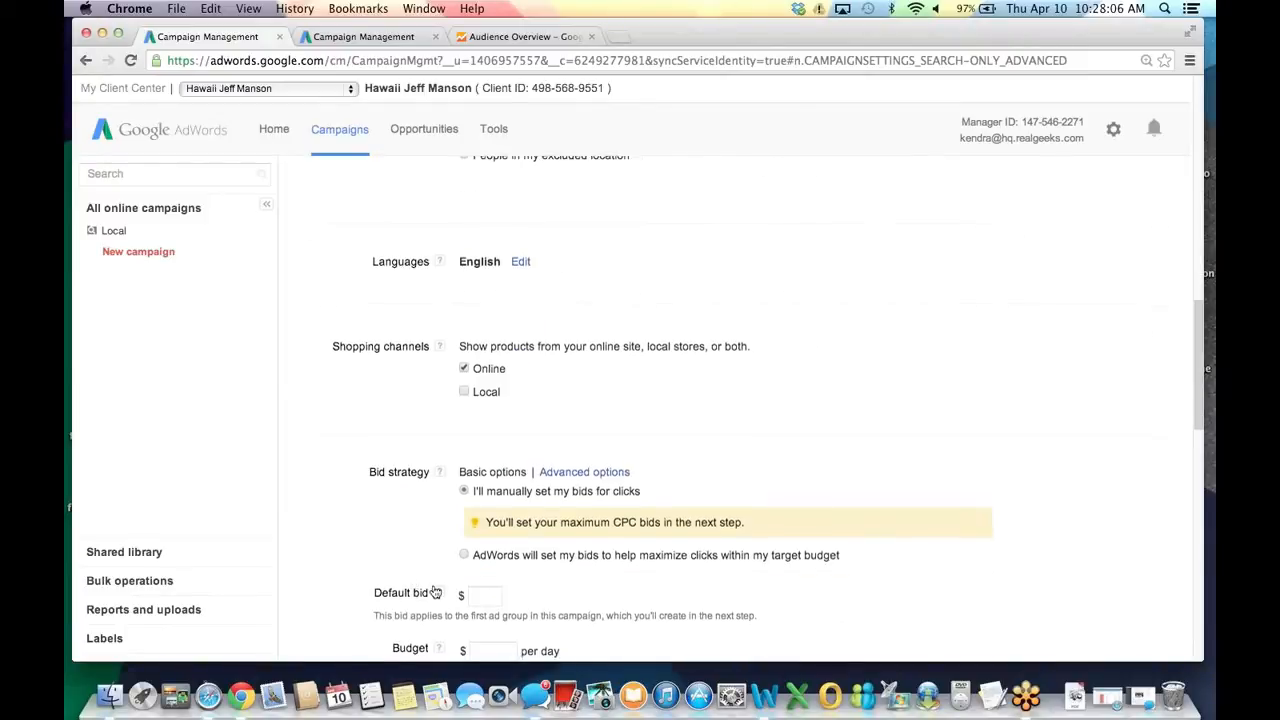
# Set the National campaign's daily budget to $15.00 and review the remaining settings.
pyautogui.scroll(-1, 488, 590)
pyautogui.click(487, 587)
pyautogui.write('5.00')
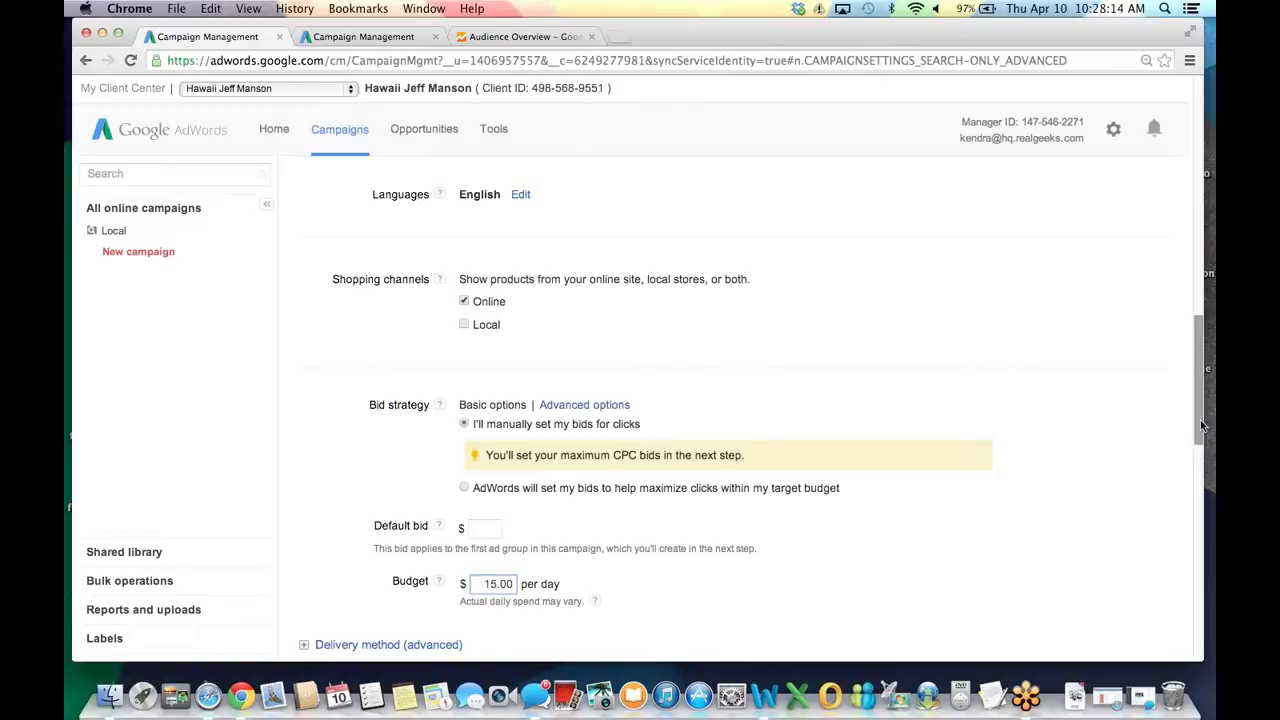
pyautogui.moveTo(1202, 426); pyautogui.dragTo(1199, 350)
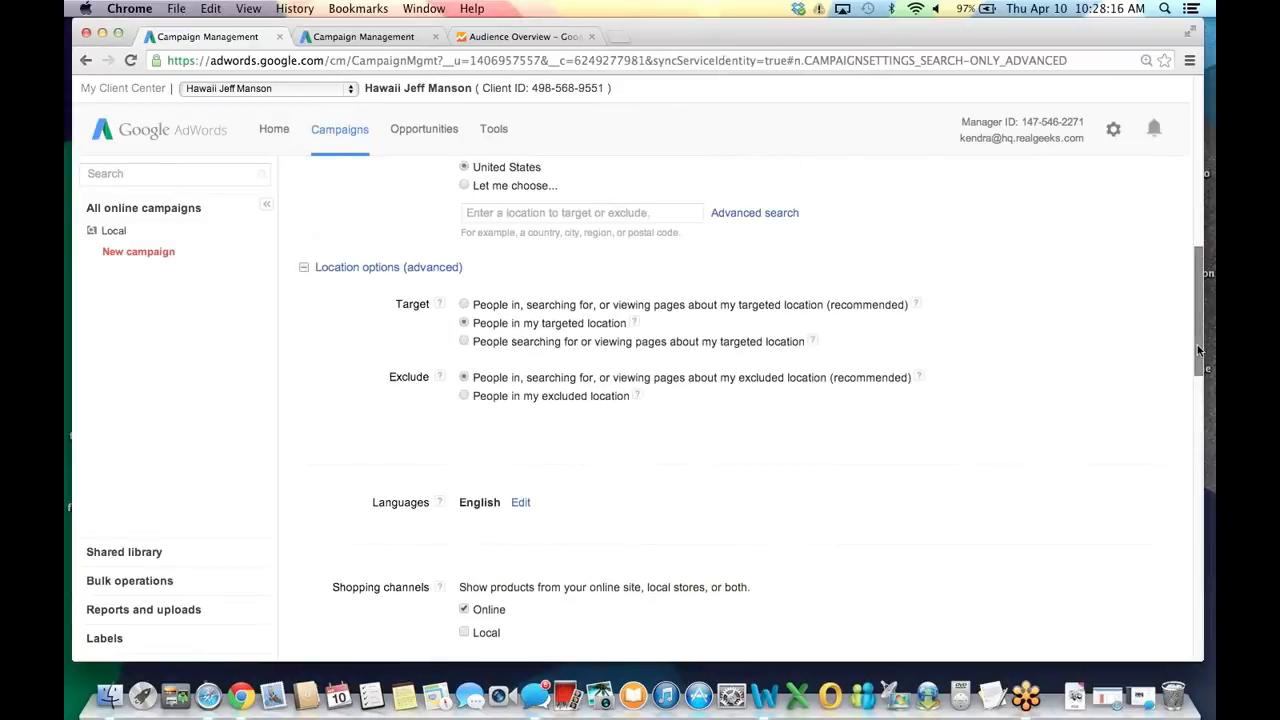
pyautogui.scroll(3, 481, 340)
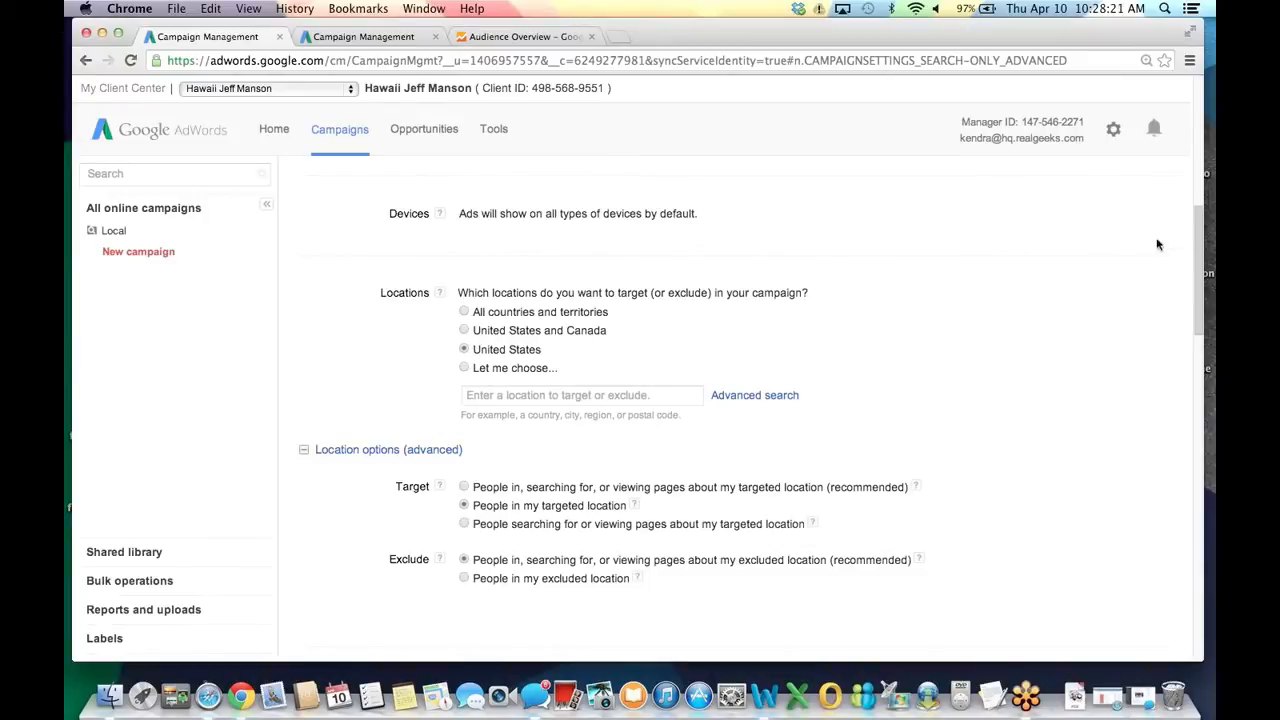
pyautogui.moveTo(1193, 313); pyautogui.dragTo(1179, 466)
pyautogui.scroll(-10, 1179, 466)
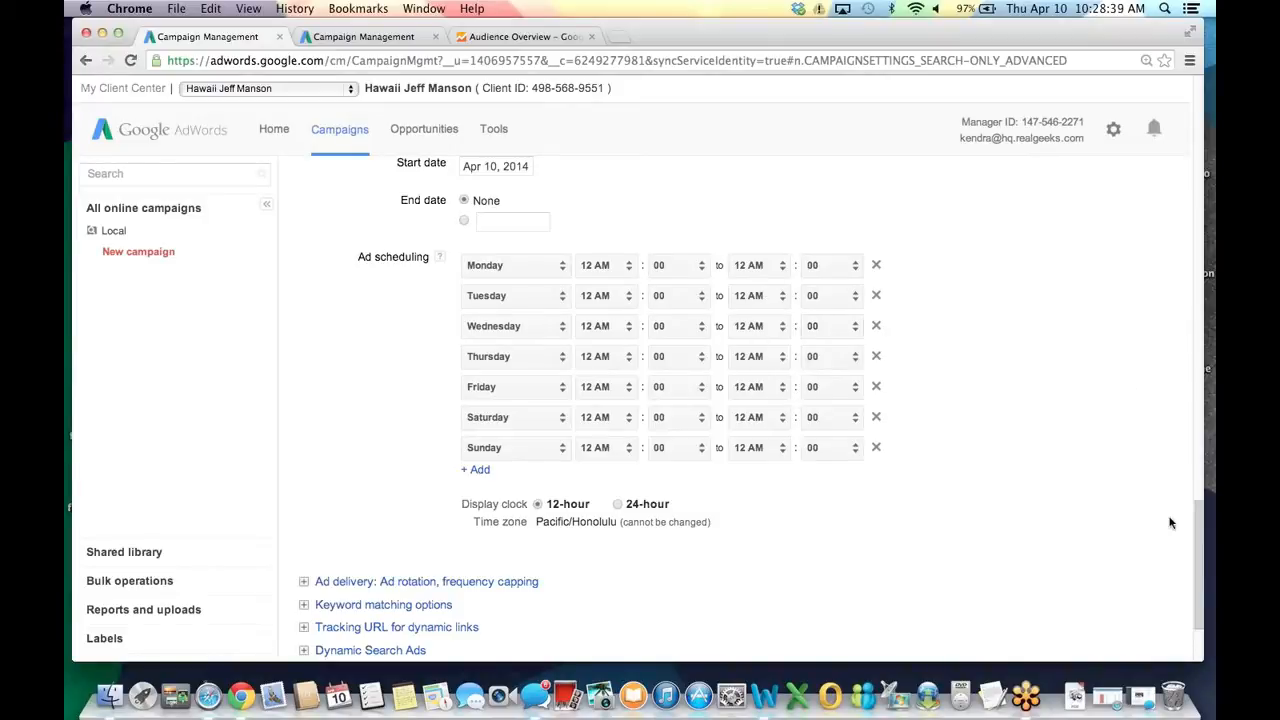
pyautogui.moveTo(1198, 527); pyautogui.dragTo(1203, 572)
# Save the campaign settings and name the ad group 'Honolulu, HI Homes for Sale'.
pyautogui.click(356, 559)
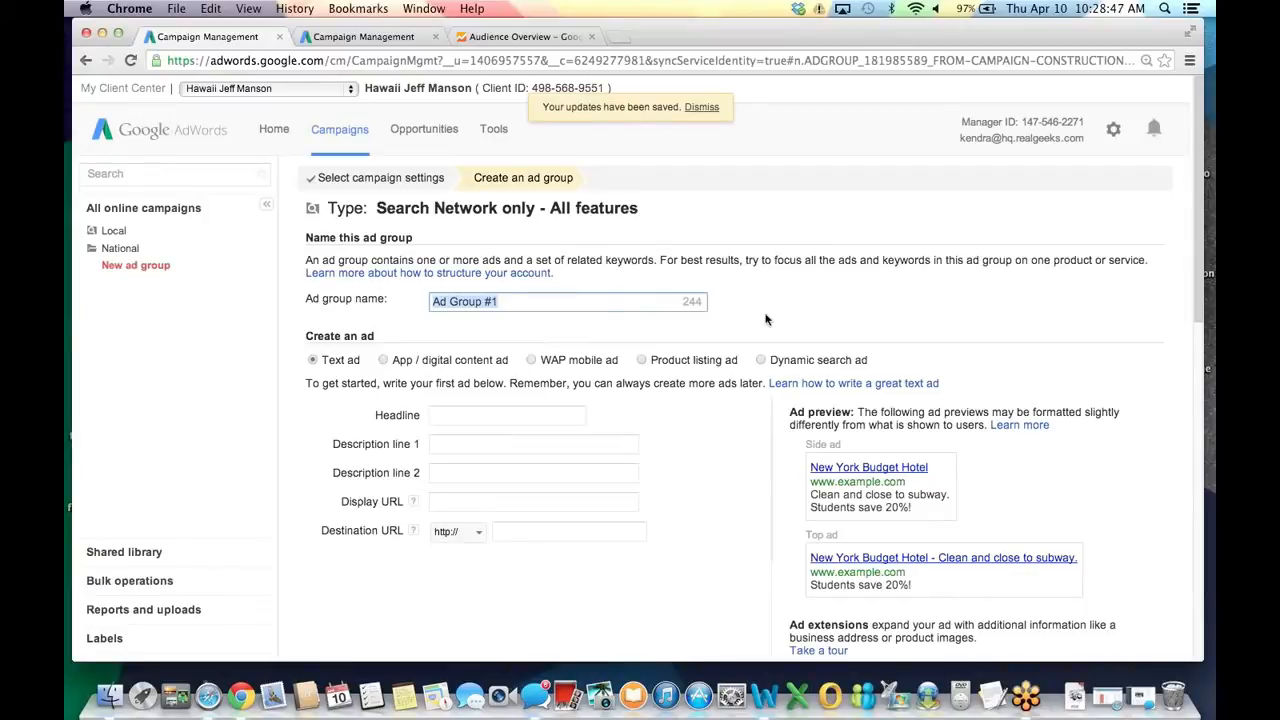
pyautogui.write('Honolul')
pyautogui.press('BackSpace')
pyautogui.write('lu,')
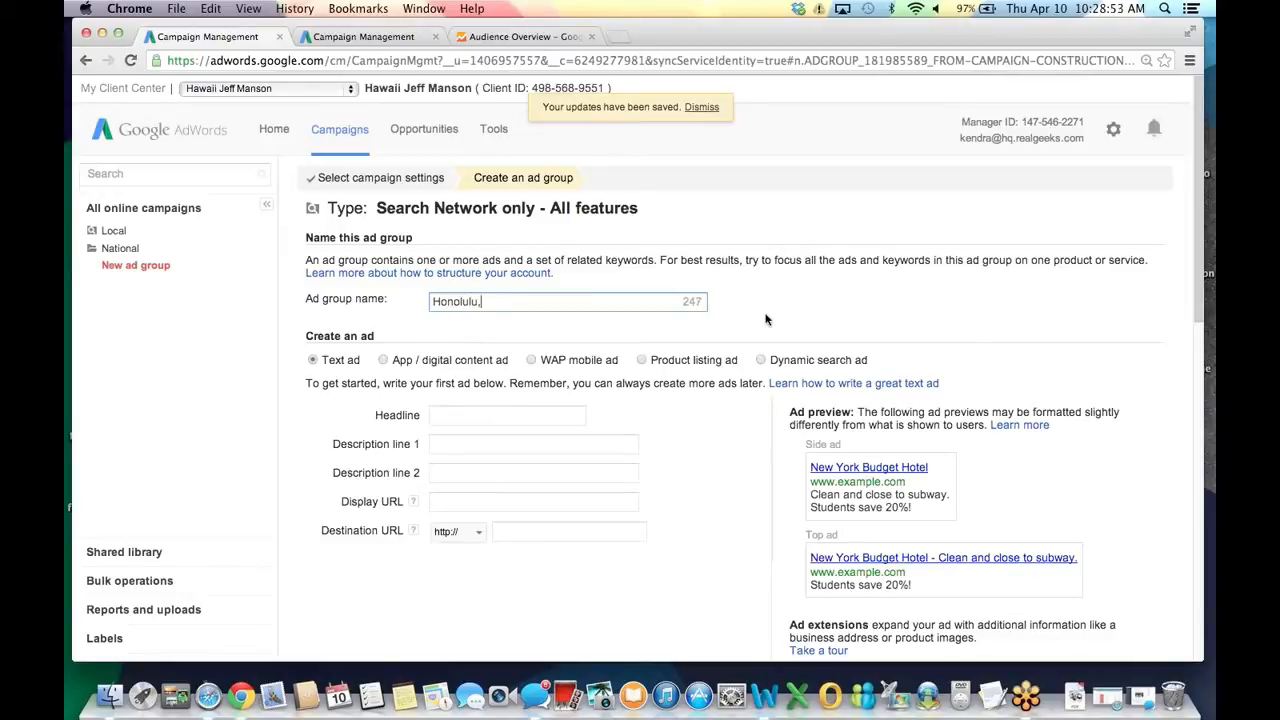
pyautogui.write(' HI Hom')
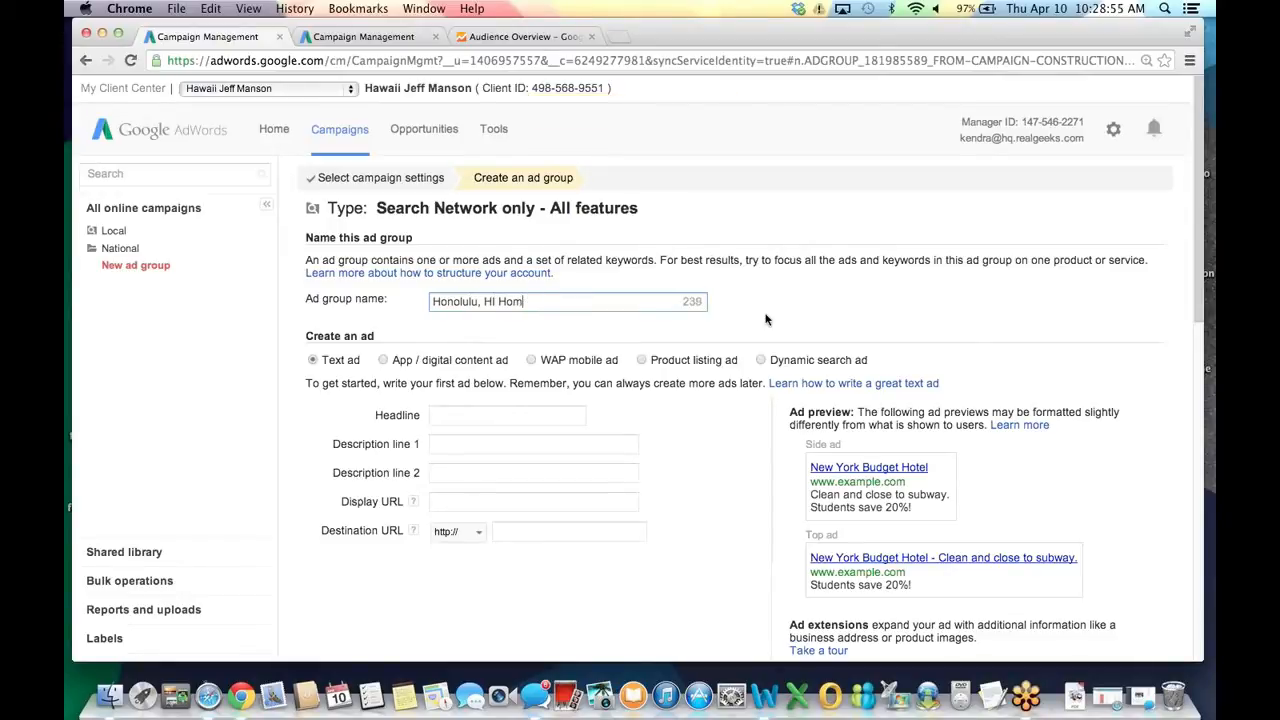
pyautogui.write('es for Sale')
pyautogui.press('Tab')
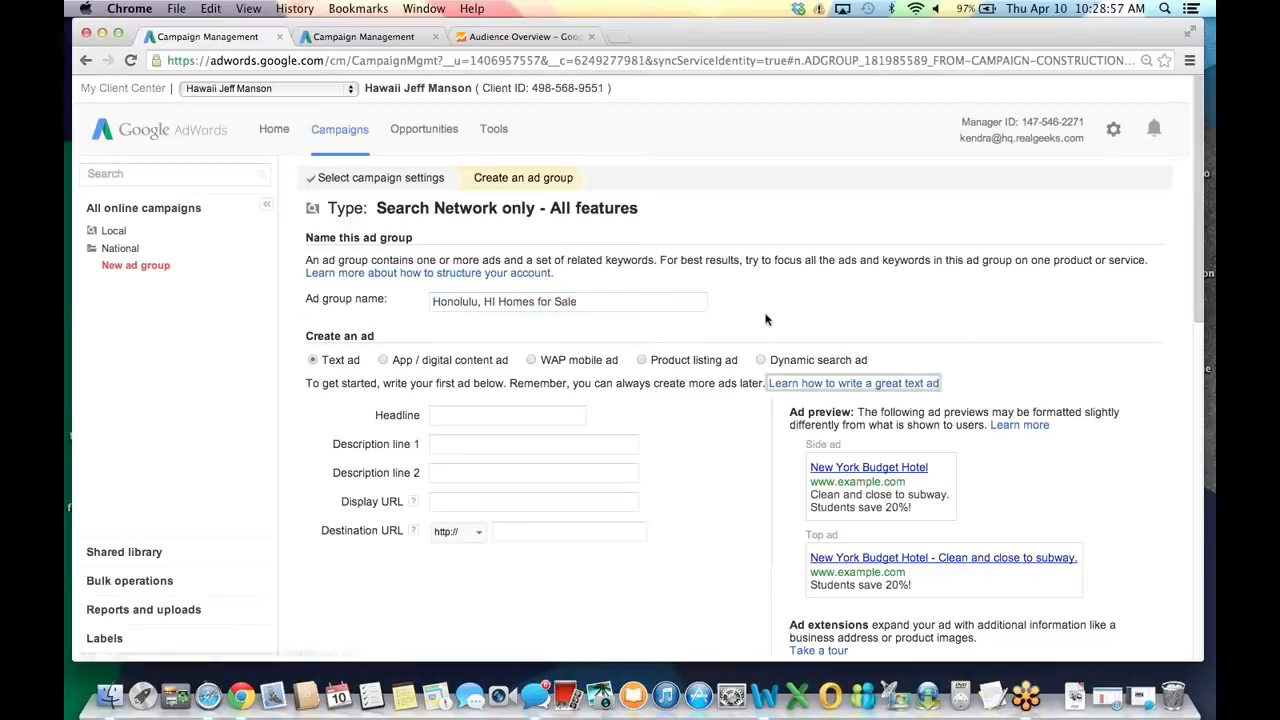
pyautogui.write('Honolulu Homes for Sale')
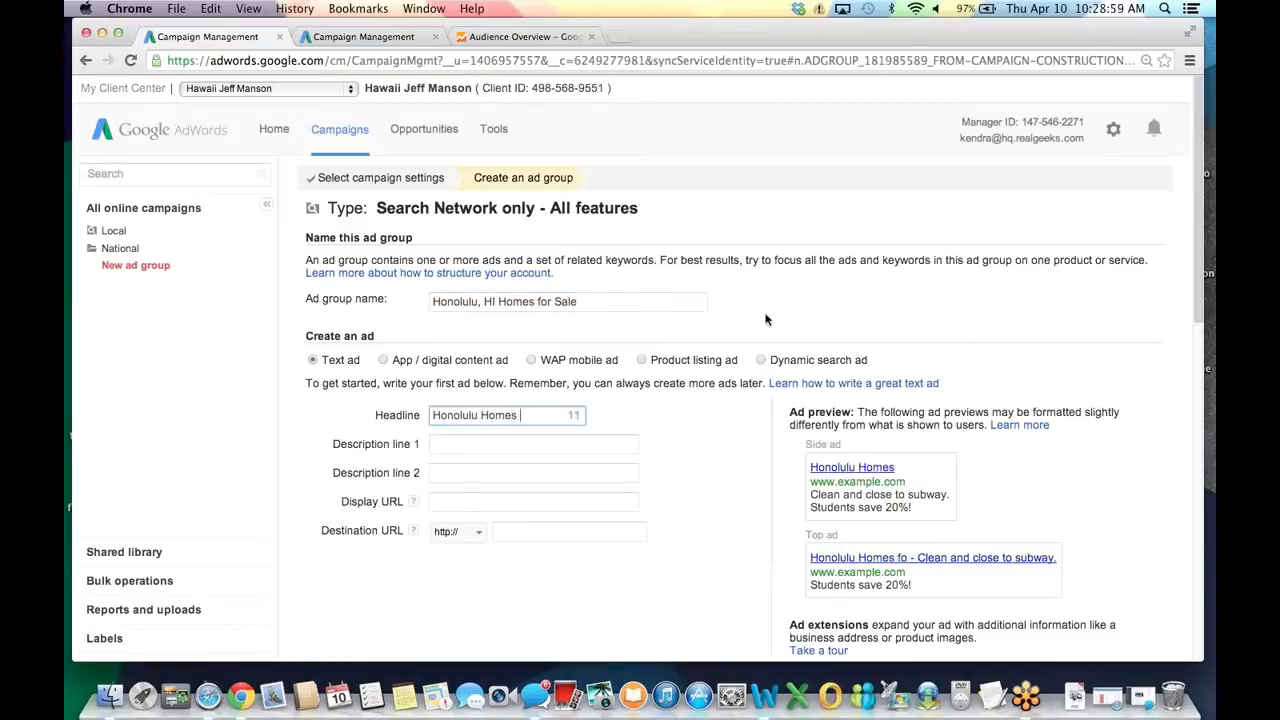
pyautogui.press('Tab')
pyautogui.write('Search H')
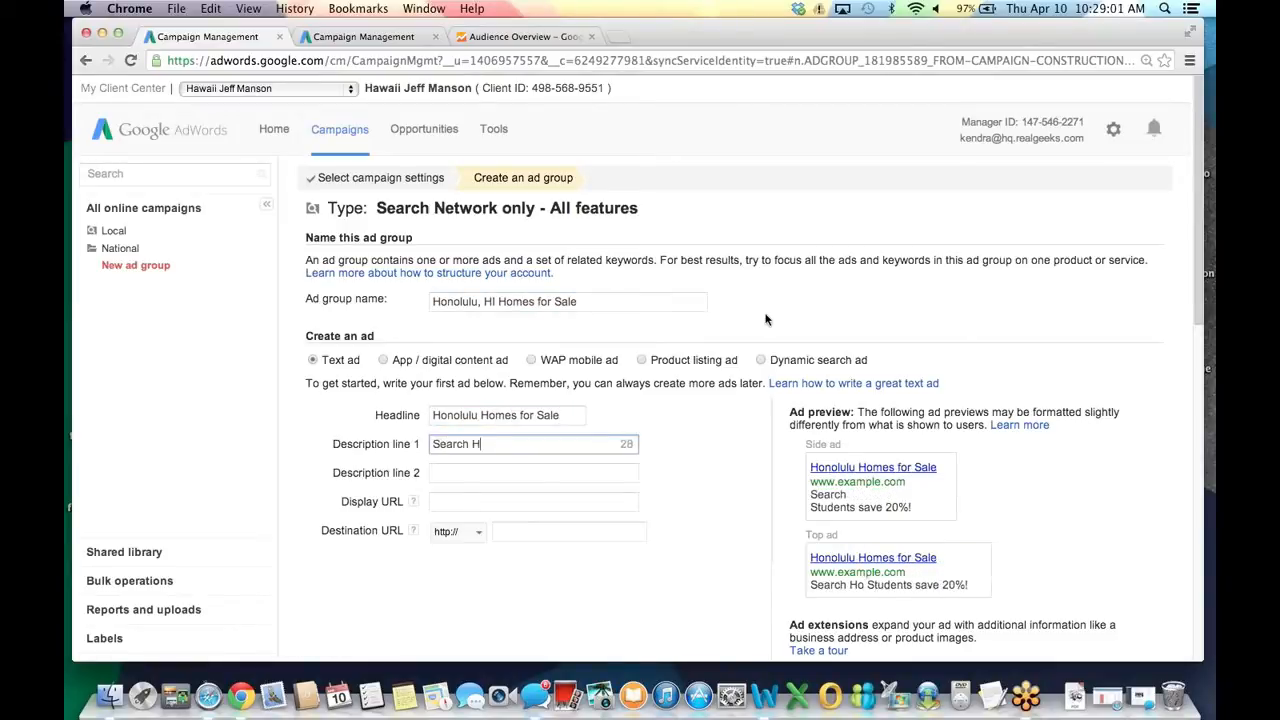
pyautogui.write('onolulu, ')
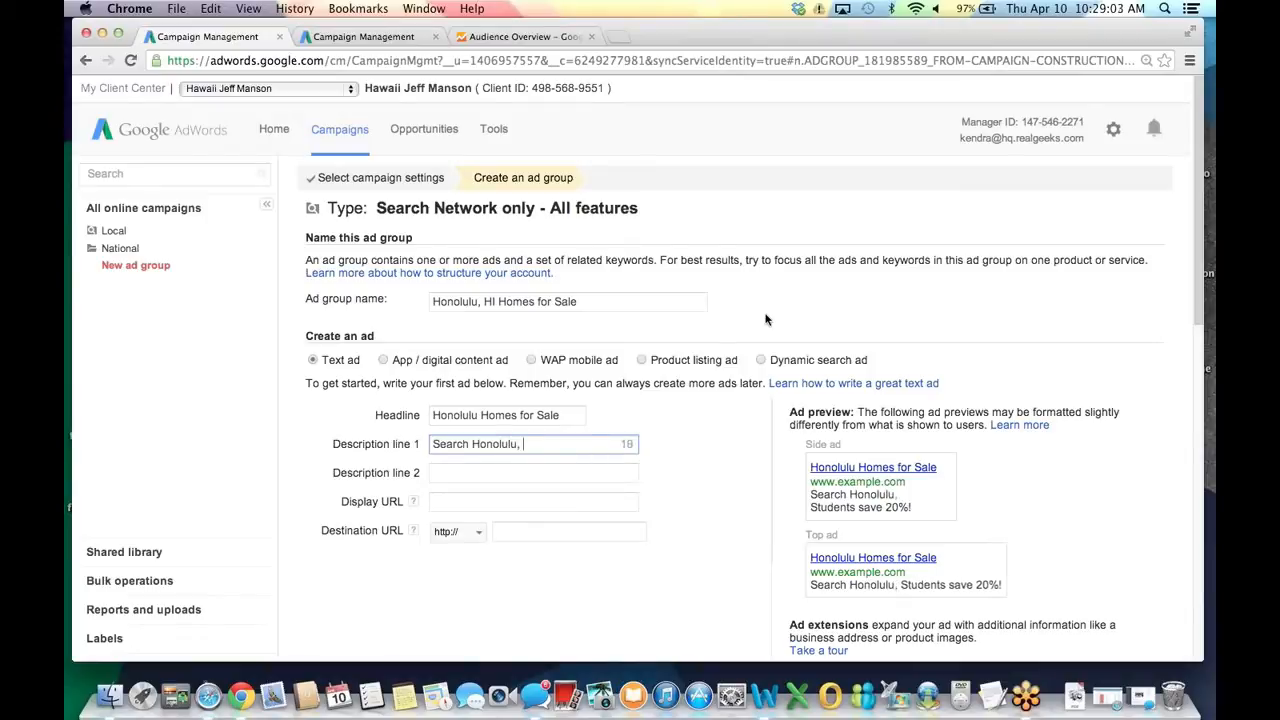
pyautogui.write('HI Homes for Sale.')
pyautogui.press('Tab')
pyautogui.write('Home l')
pyautogui.write('nfo, Ph')
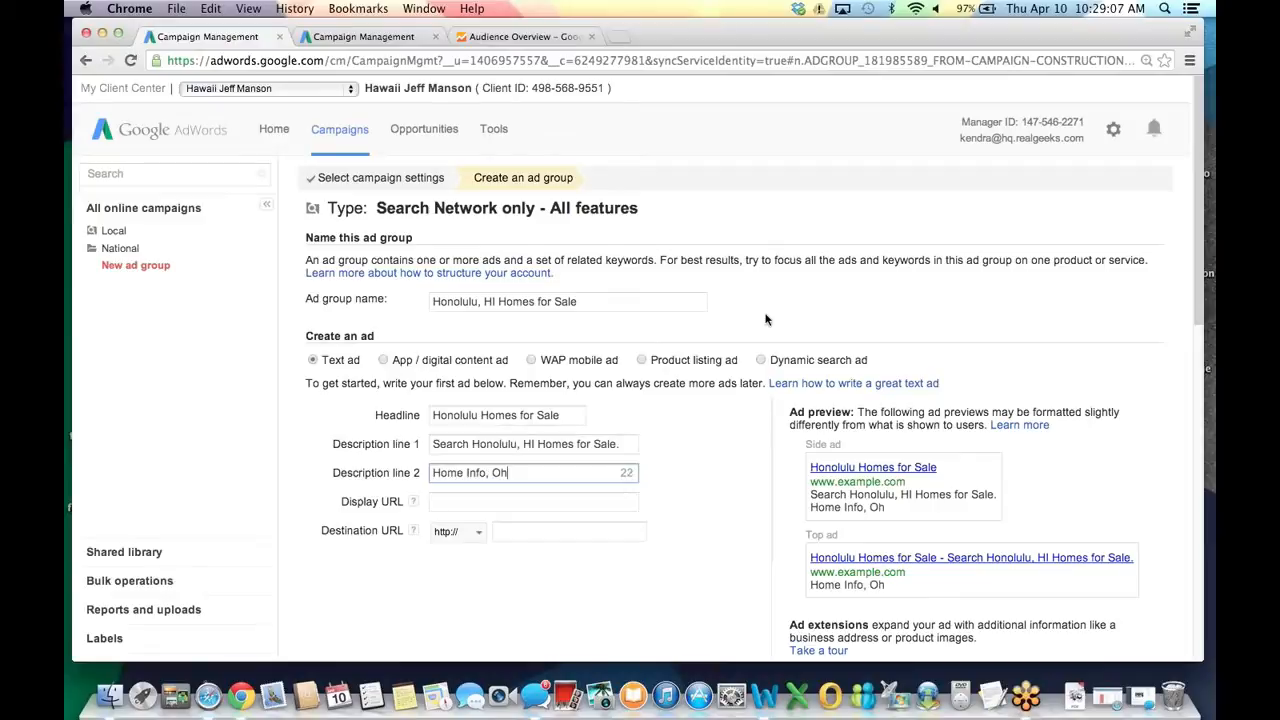
pyautogui.write('otos')
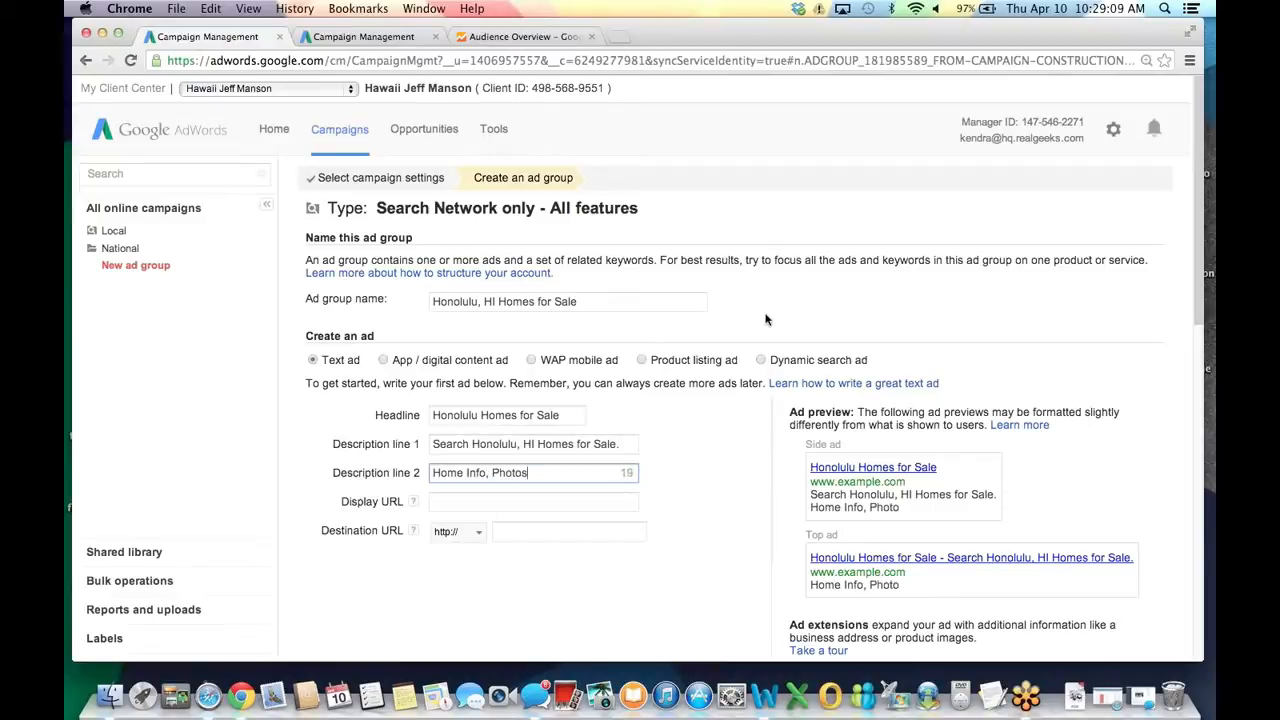
pyautogui.write(', Maps & More.')
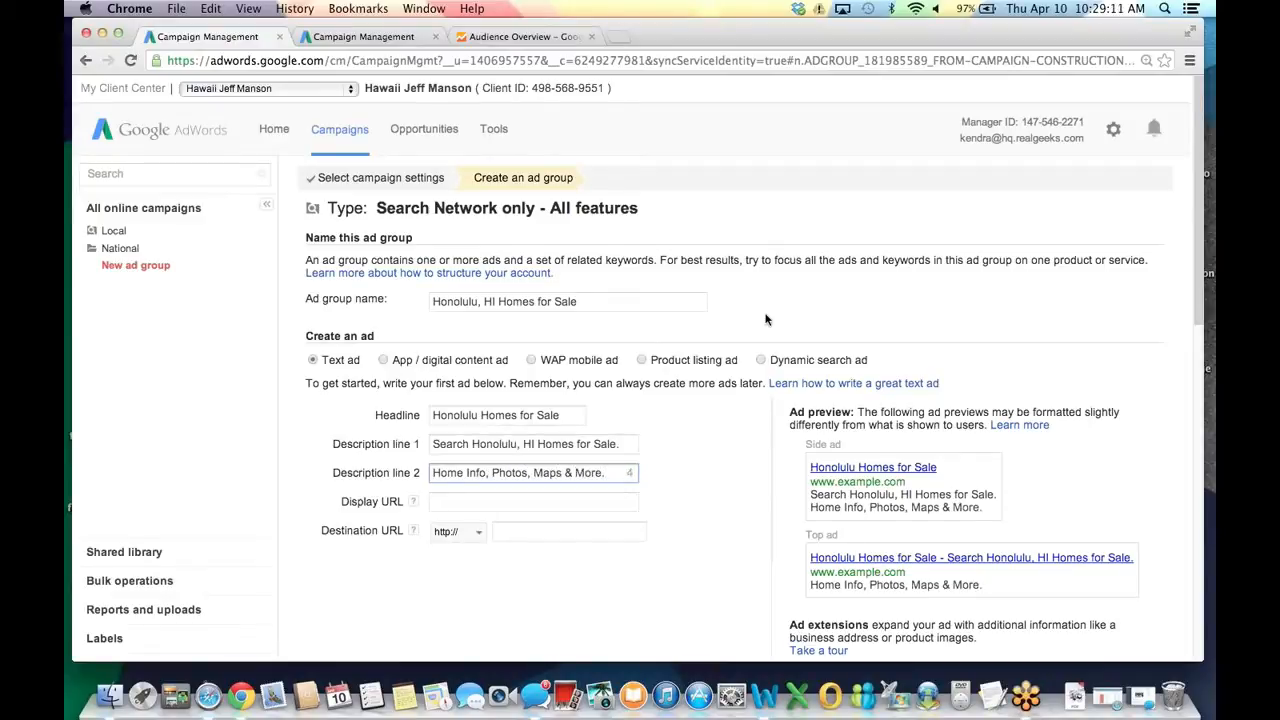
pyautogui.press('Tab')
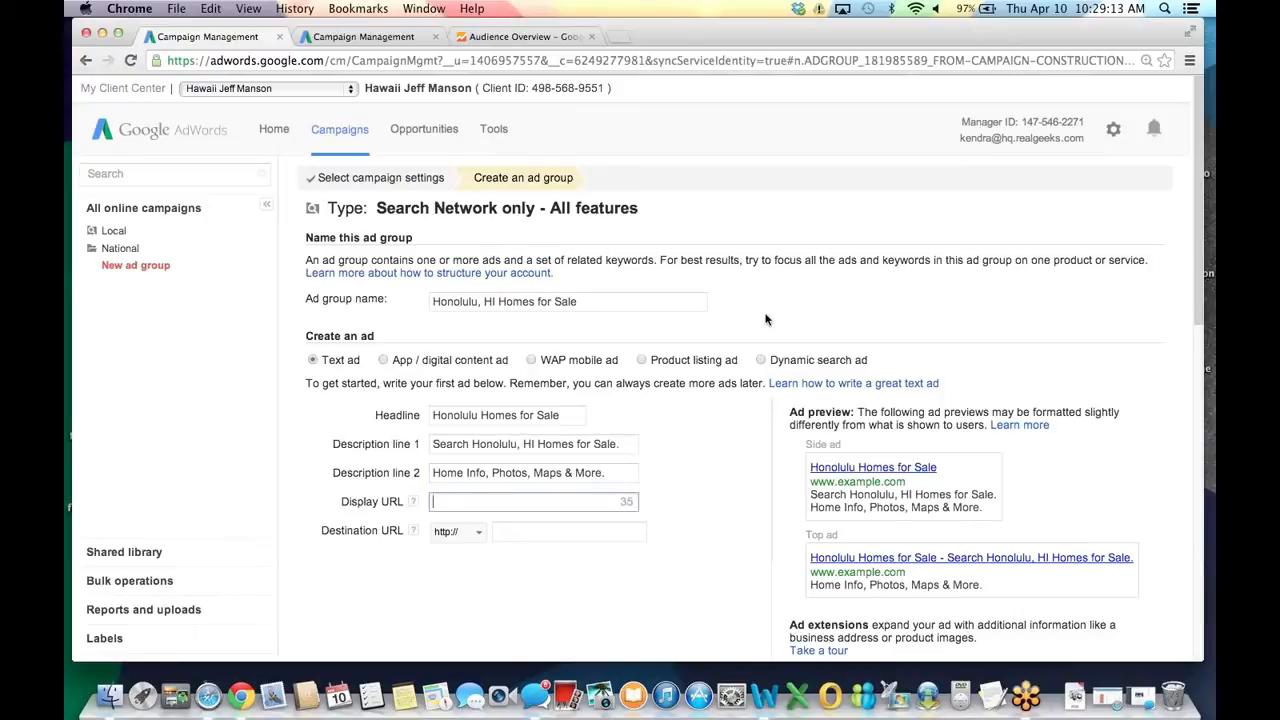
pyautogui.write('www.hawaiis.com')
pyautogui.press('Tab')
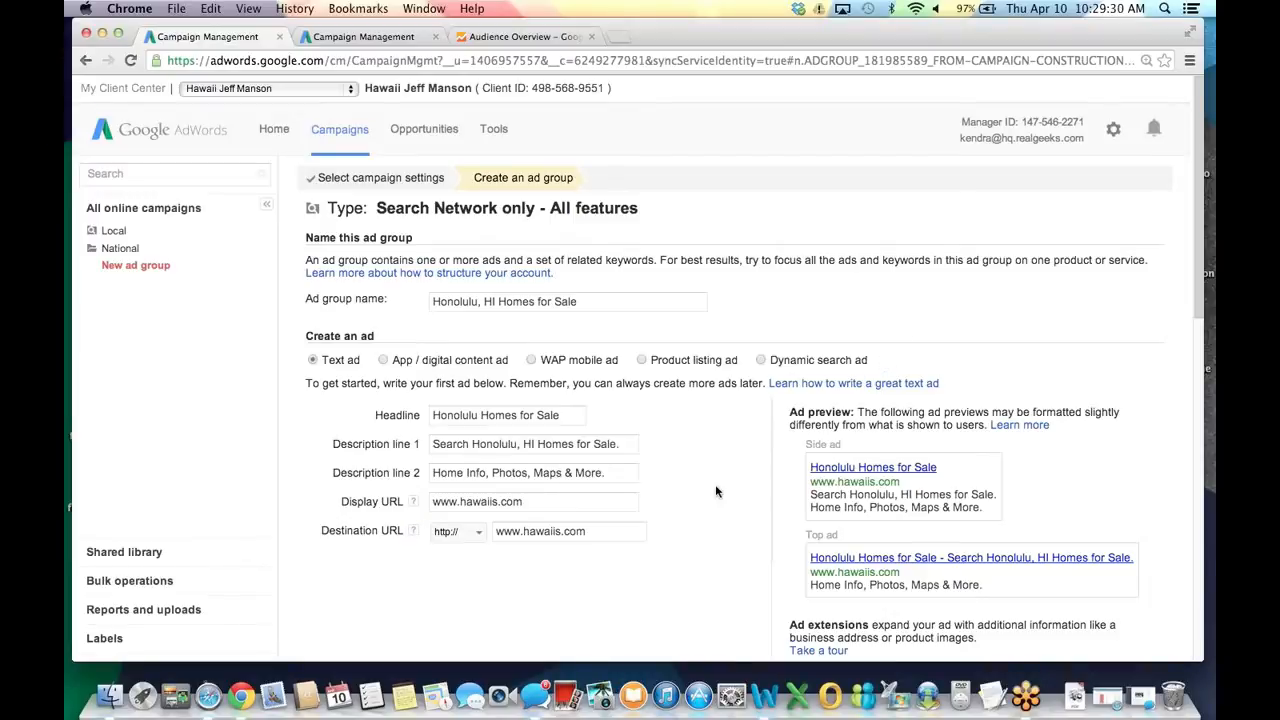
# Enter exact-match keywords [honolulu hi homes for sale] and [honolulu hawaii homes for sale].
pyautogui.scroll(-3, 715, 489)
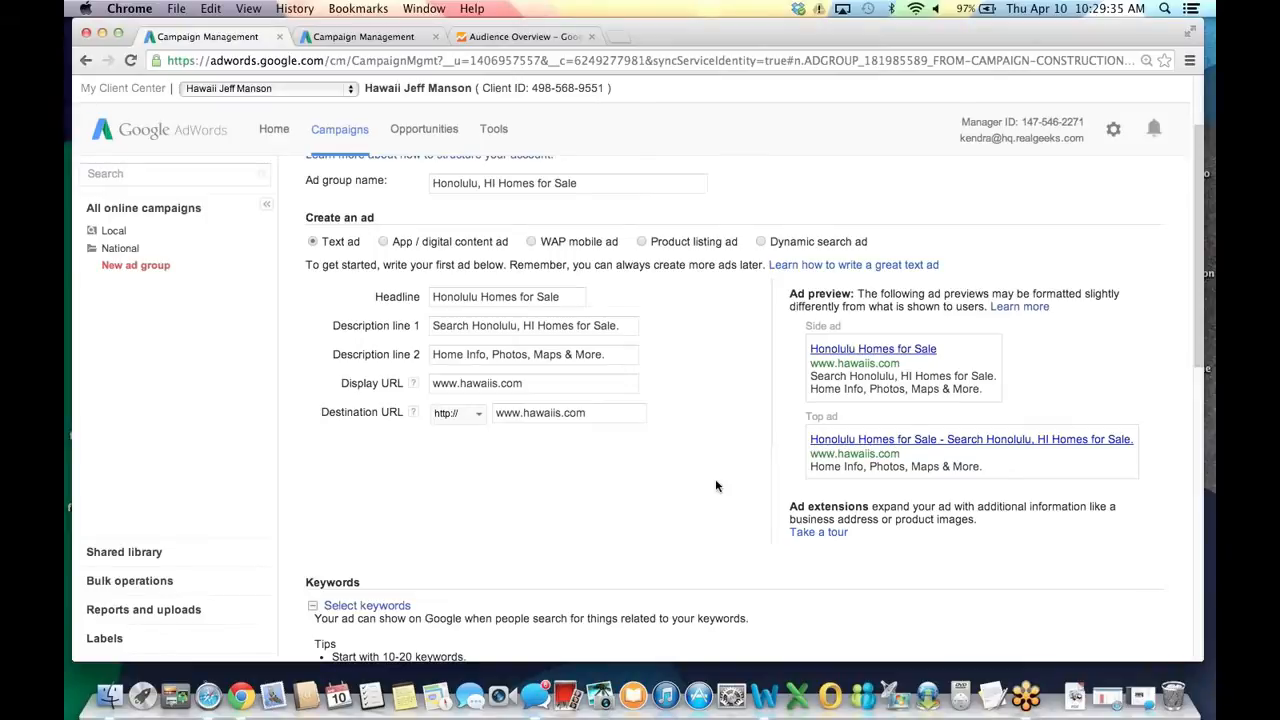
pyautogui.scroll(-5, 715, 480)
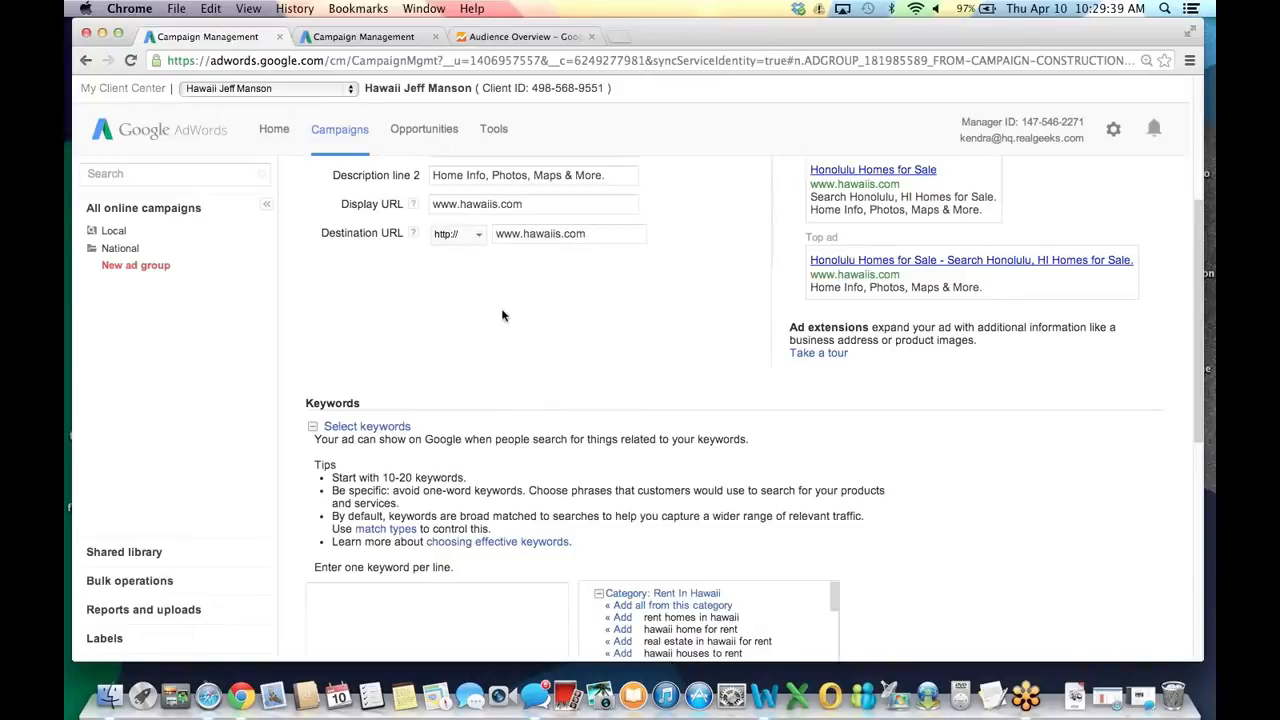
pyautogui.scroll(-3, 480, 470)
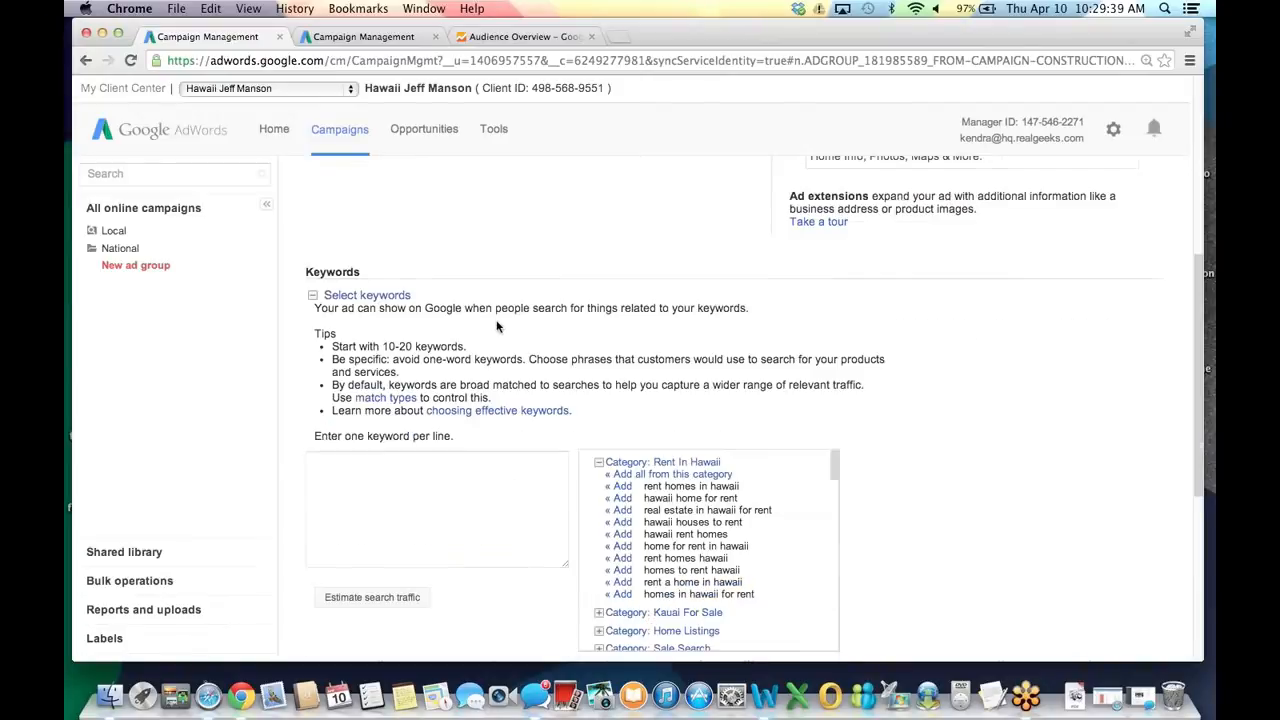
pyautogui.click(480, 470)
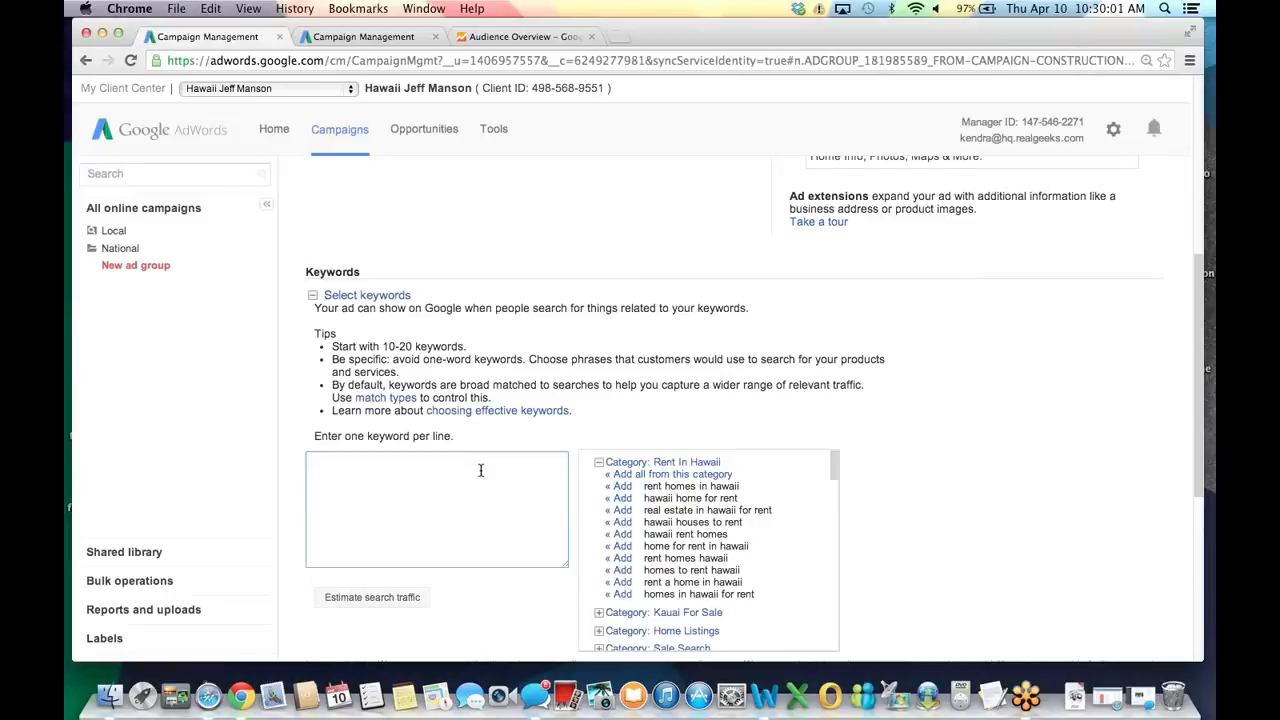
pyautogui.write('[honolulu hi homes for sale]')
pyautogui.press('Return')
pyautogui.write('[honolulu hawaii homes for sale]')
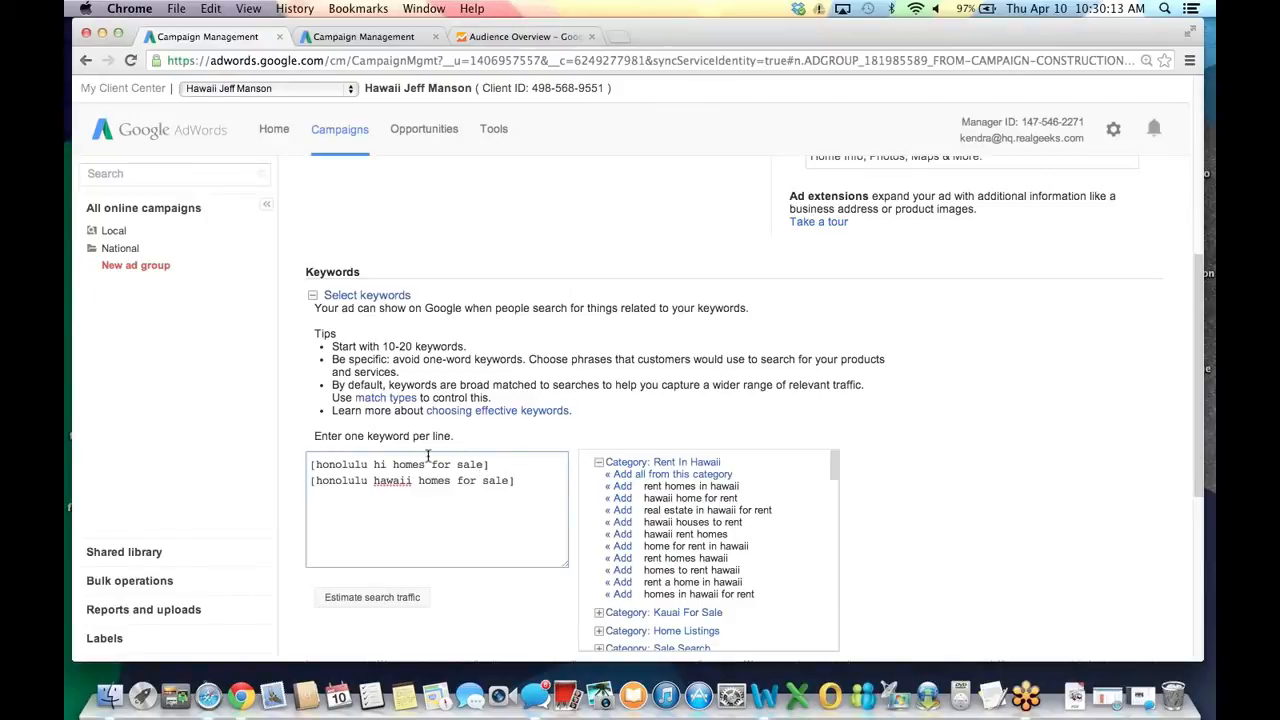
# Set the ad group's default bid to $1.50 and save it.
pyautogui.scroll(-1, 381, 407)
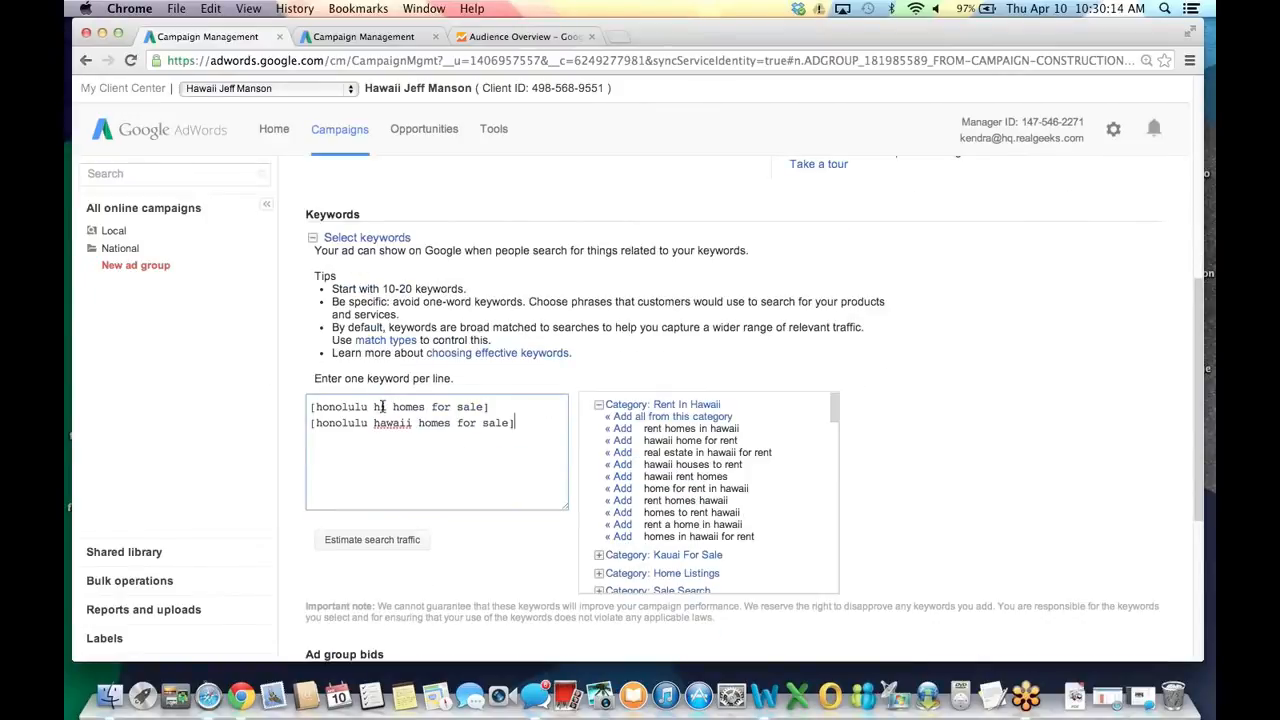
pyautogui.scroll(-5, 382, 408)
pyautogui.click(545, 498)
pyautogui.write('1.50')
pyautogui.press('Return')
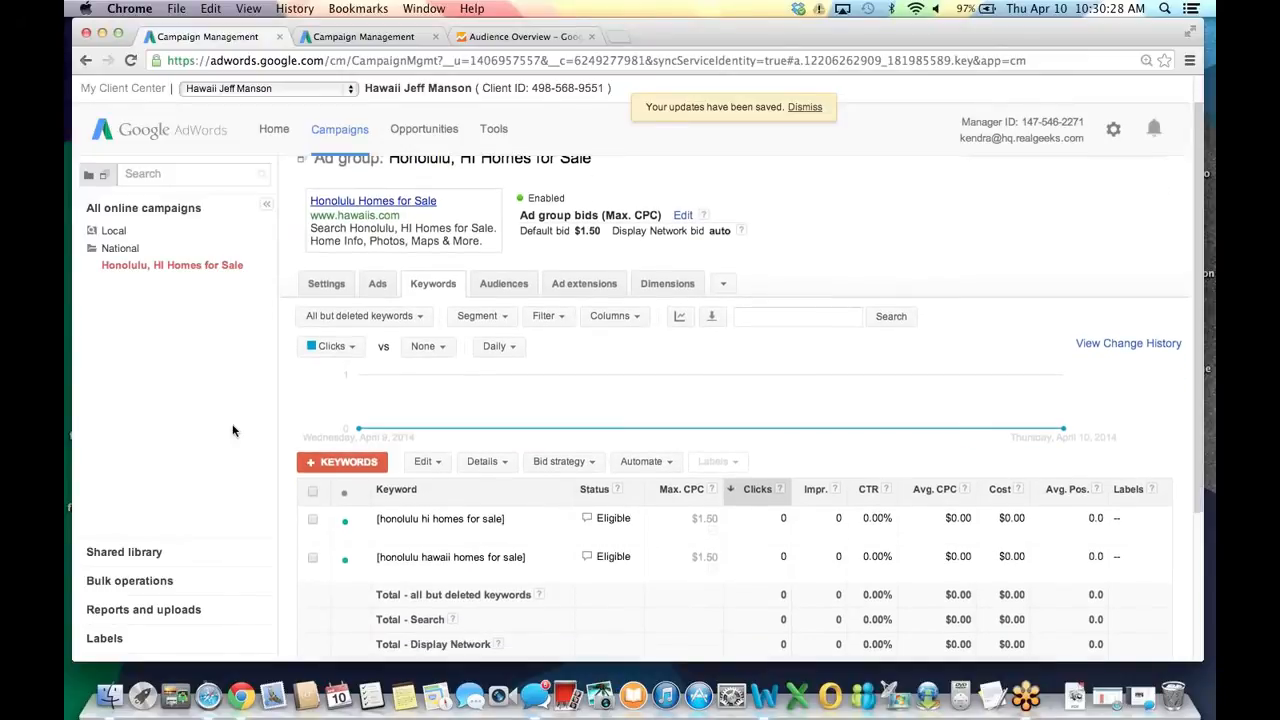
# Expand the empty Negative keywords section below the two Eligible keywords.
pyautogui.scroll(-2, 232, 431)
pyautogui.scroll(-3, 232, 431)
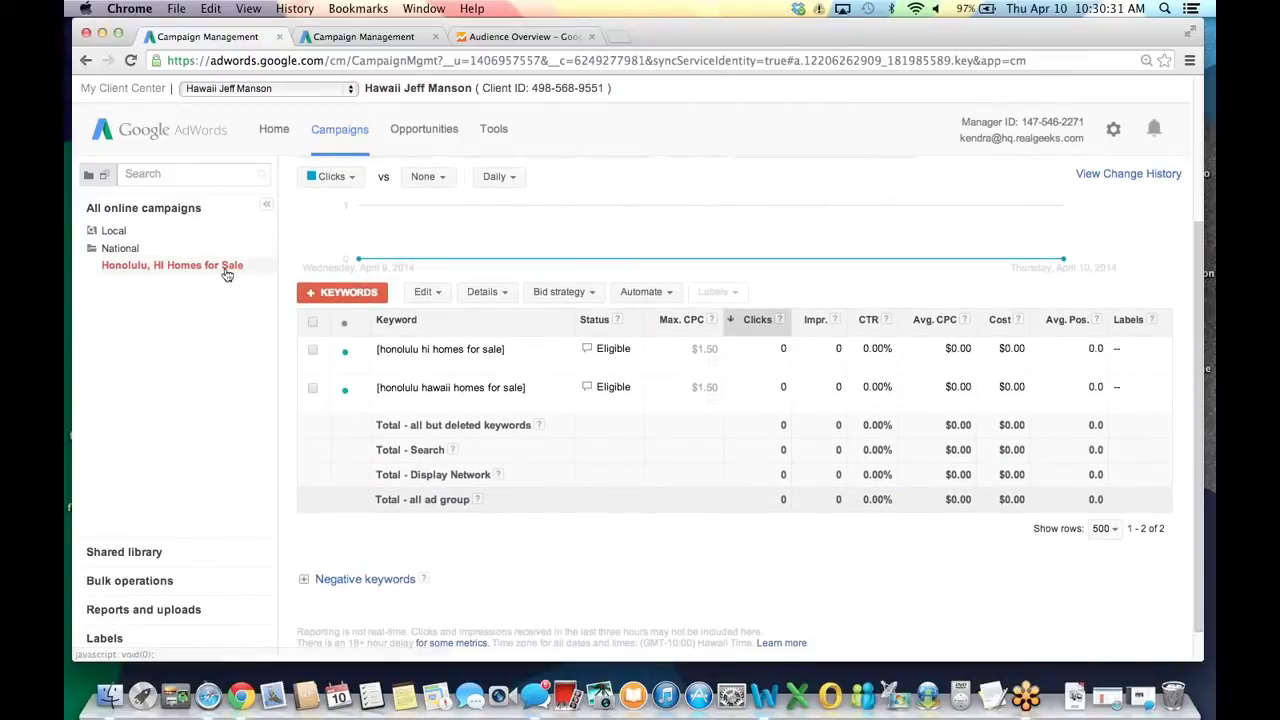
pyautogui.click(350, 586)
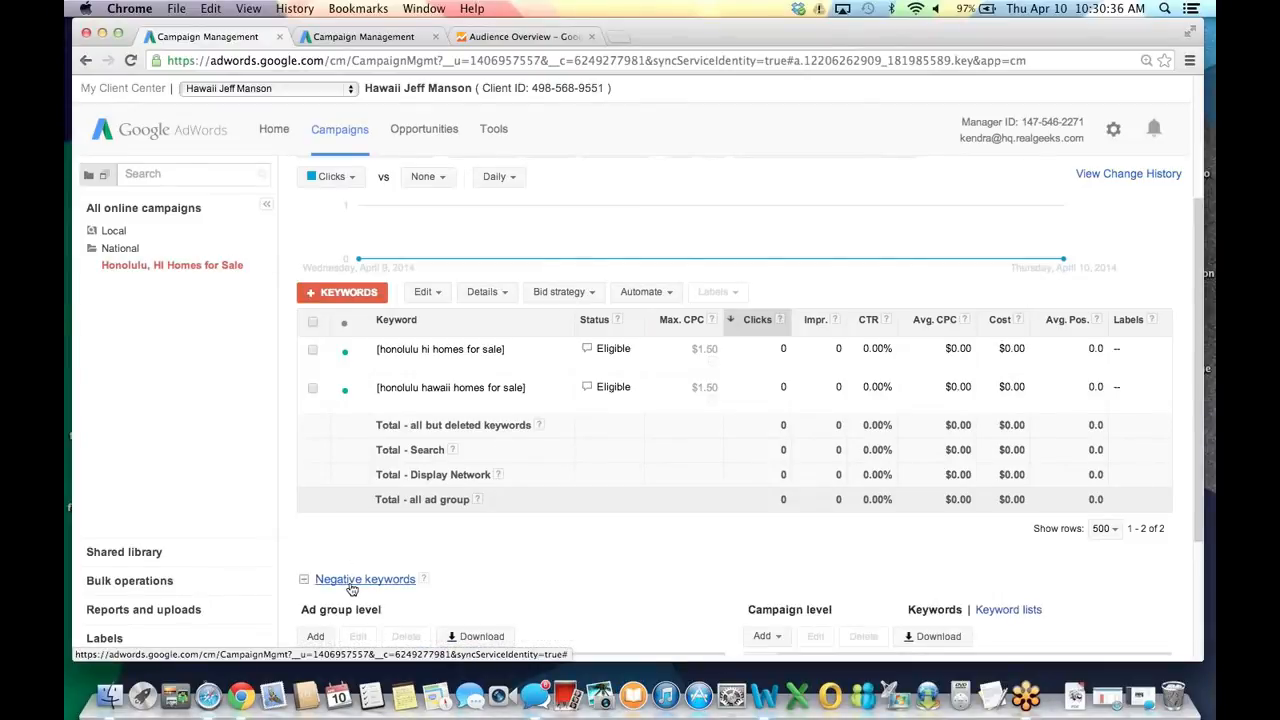
pyautogui.scroll(-3, 757, 462)
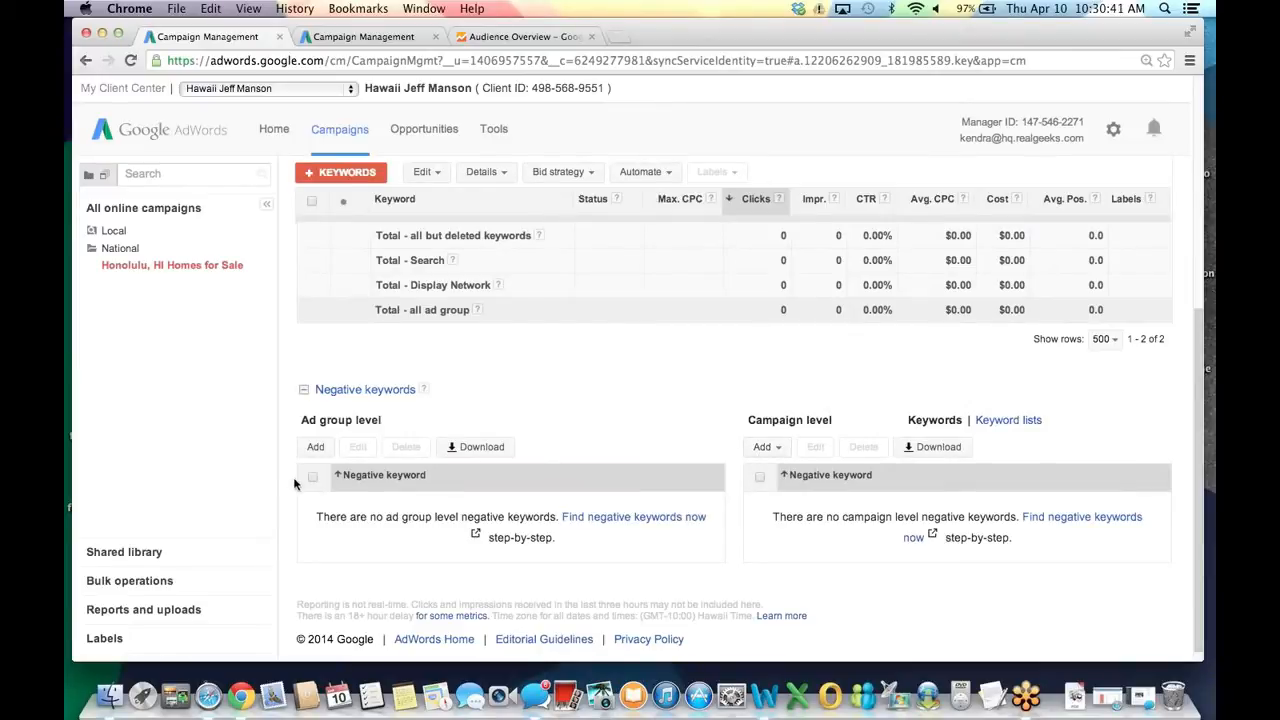
# Add campaign-level negative keywords rent, lease, zillow and commercial, and save them.
pyautogui.click(779, 448)
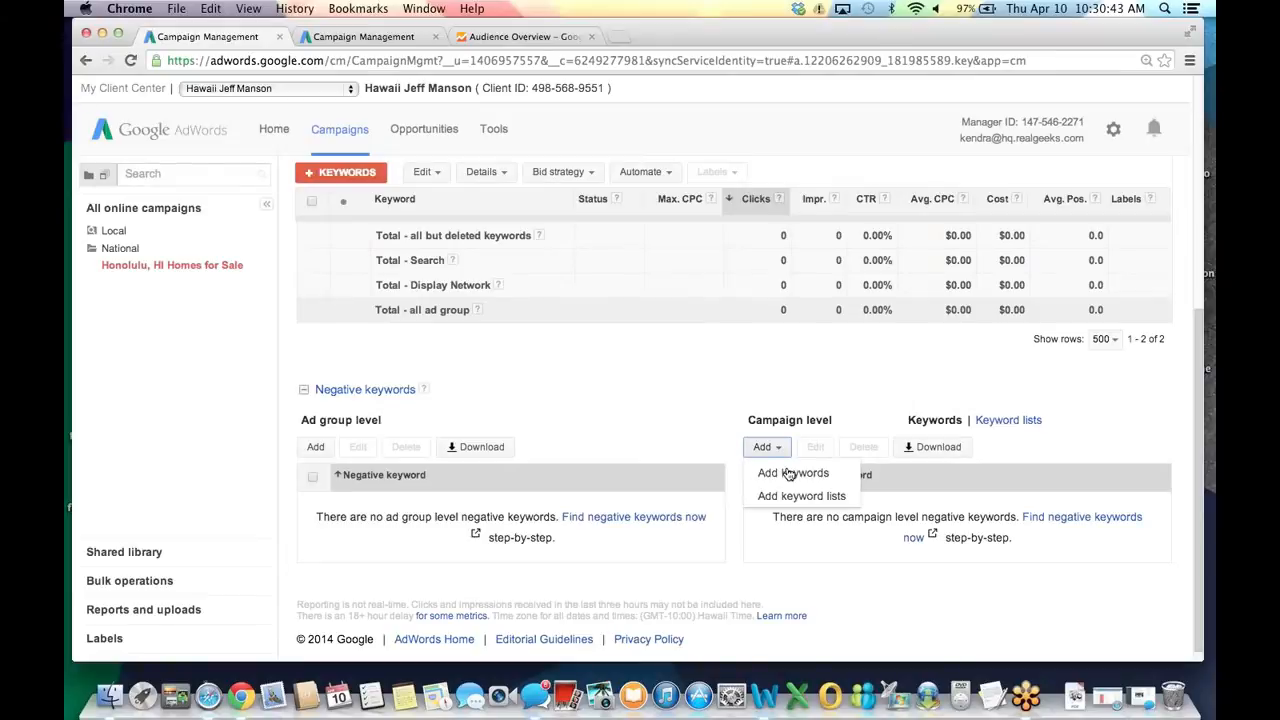
pyautogui.click(789, 474)
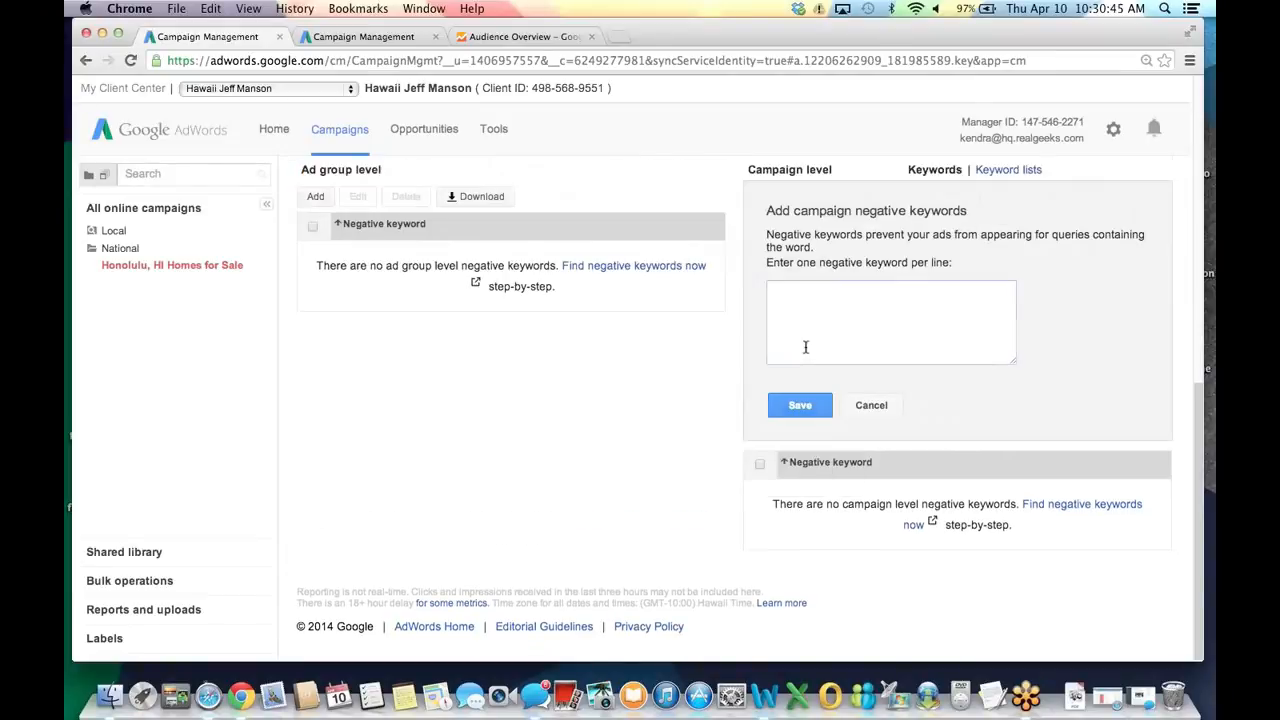
pyautogui.write('rent ')
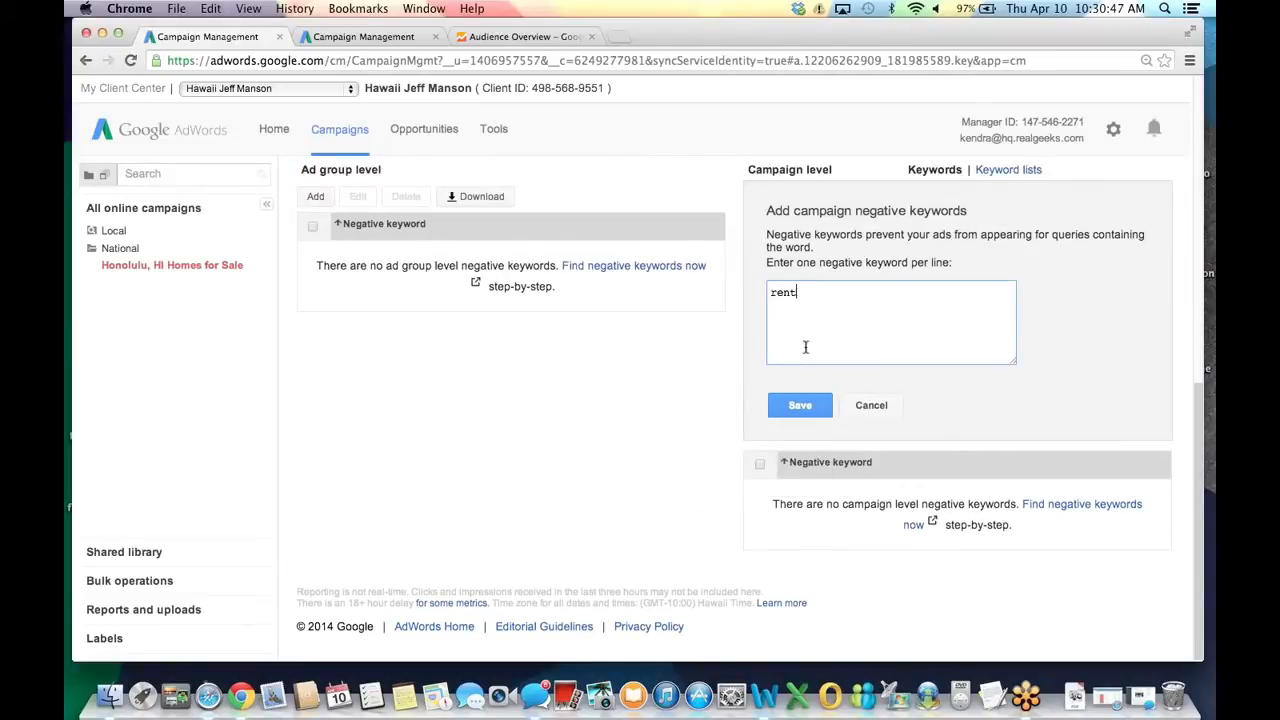
pyautogui.write('lease')
pyautogui.press('Return')
pyautogui.write('zillow')
pyautogui.press('Return')
pyautogui.write('commerci')
pyautogui.write('ial')
pyautogui.click(810, 408)
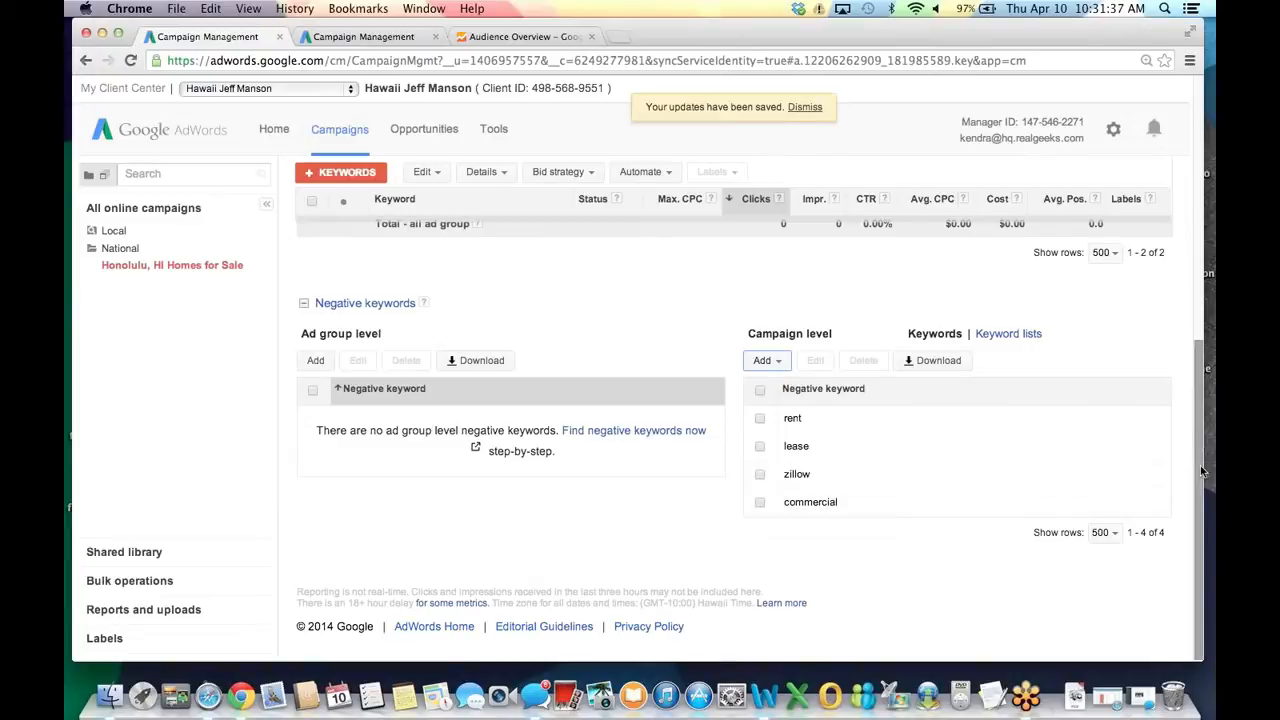
# Check the chart comparison metric choices without changing them, then open the Tools menu.
pyautogui.moveTo(1204, 440); pyautogui.dragTo(1211, 246)
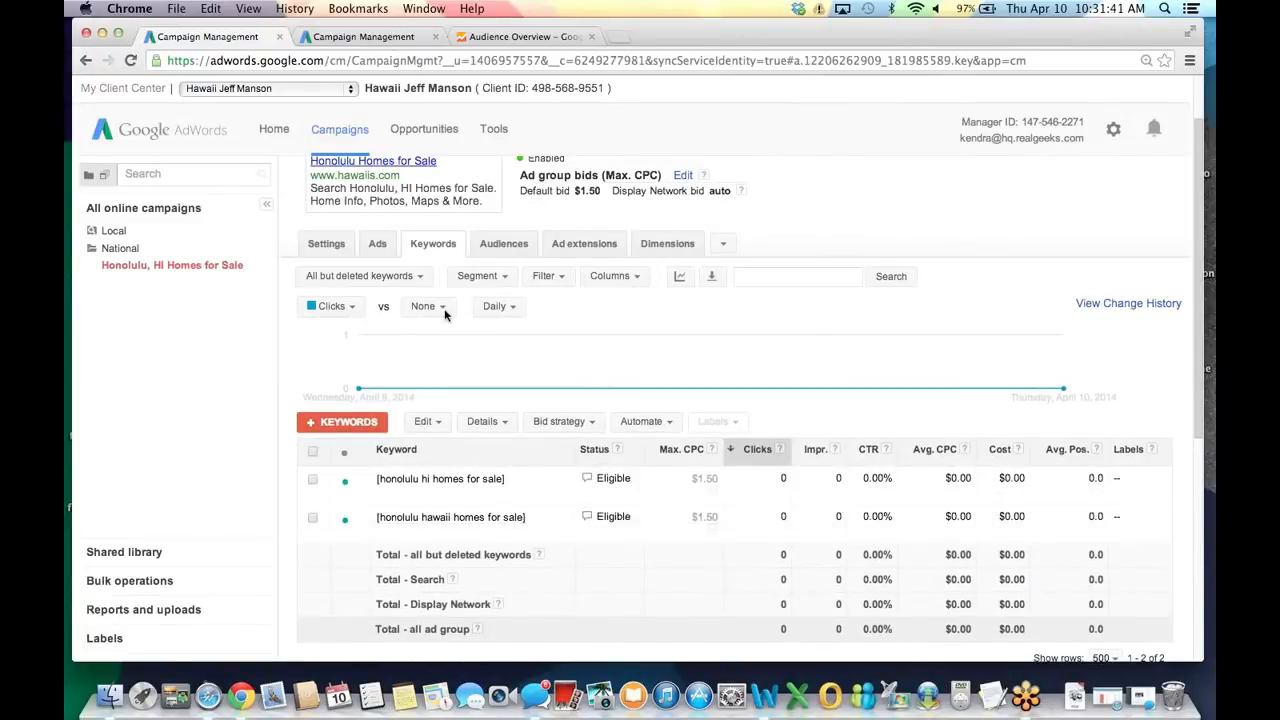
pyautogui.click(443, 308)
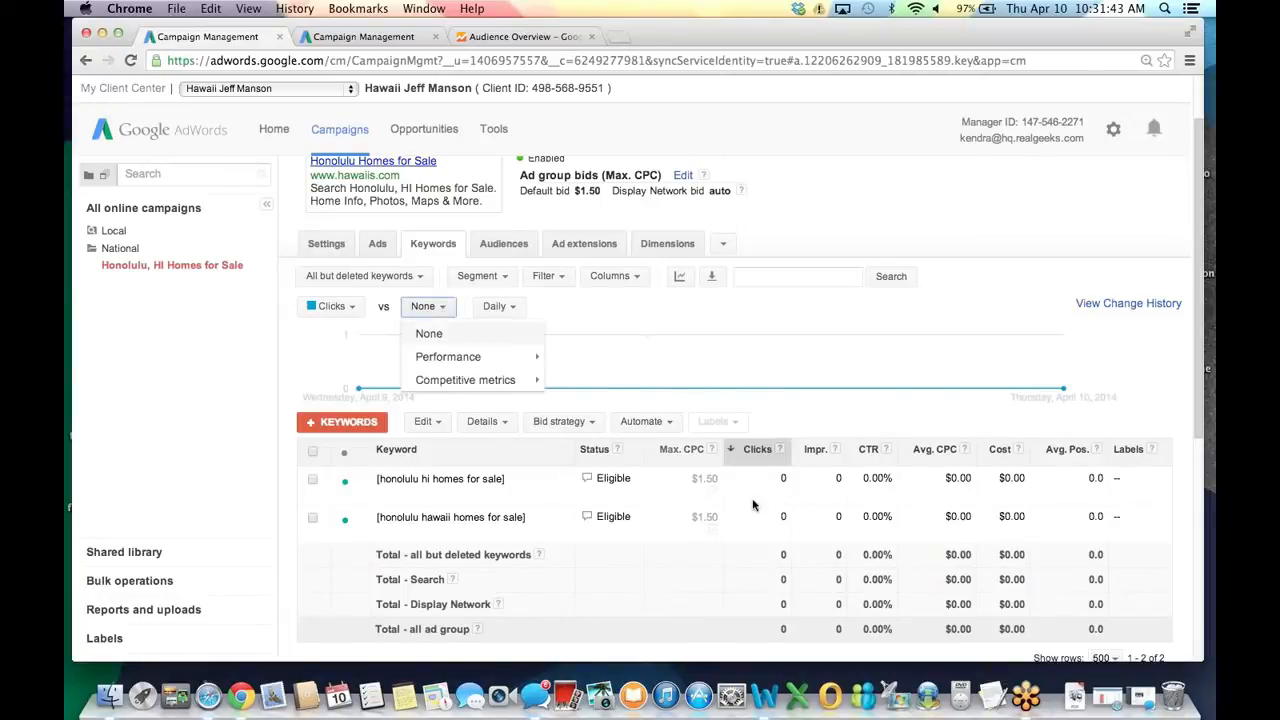
pyautogui.click(902, 386)
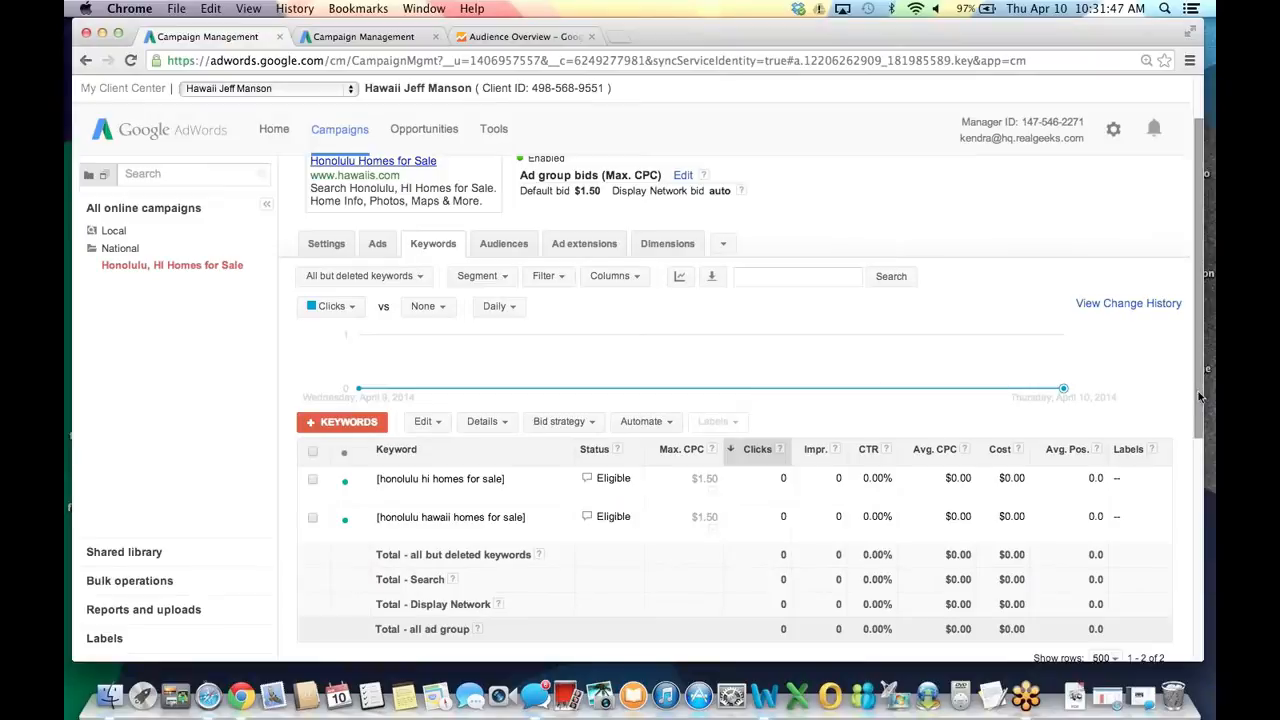
pyautogui.scroll(3, 1197, 360)
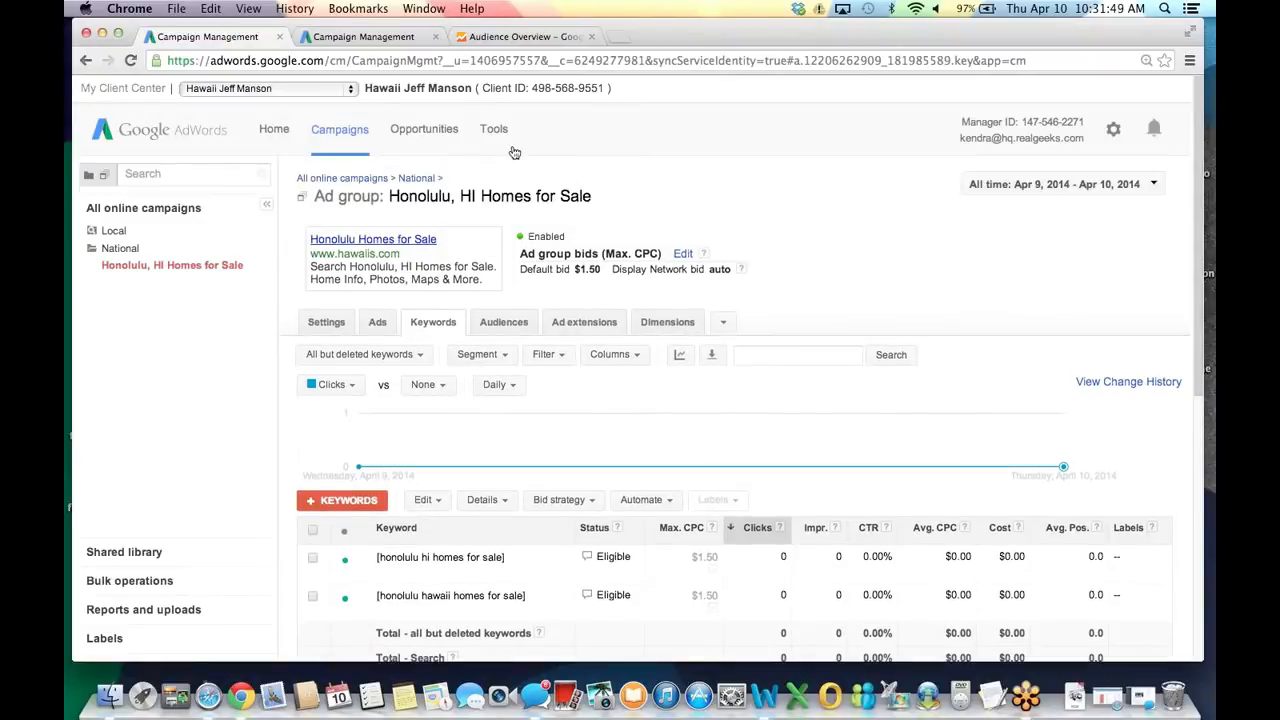
pyautogui.click(498, 132)
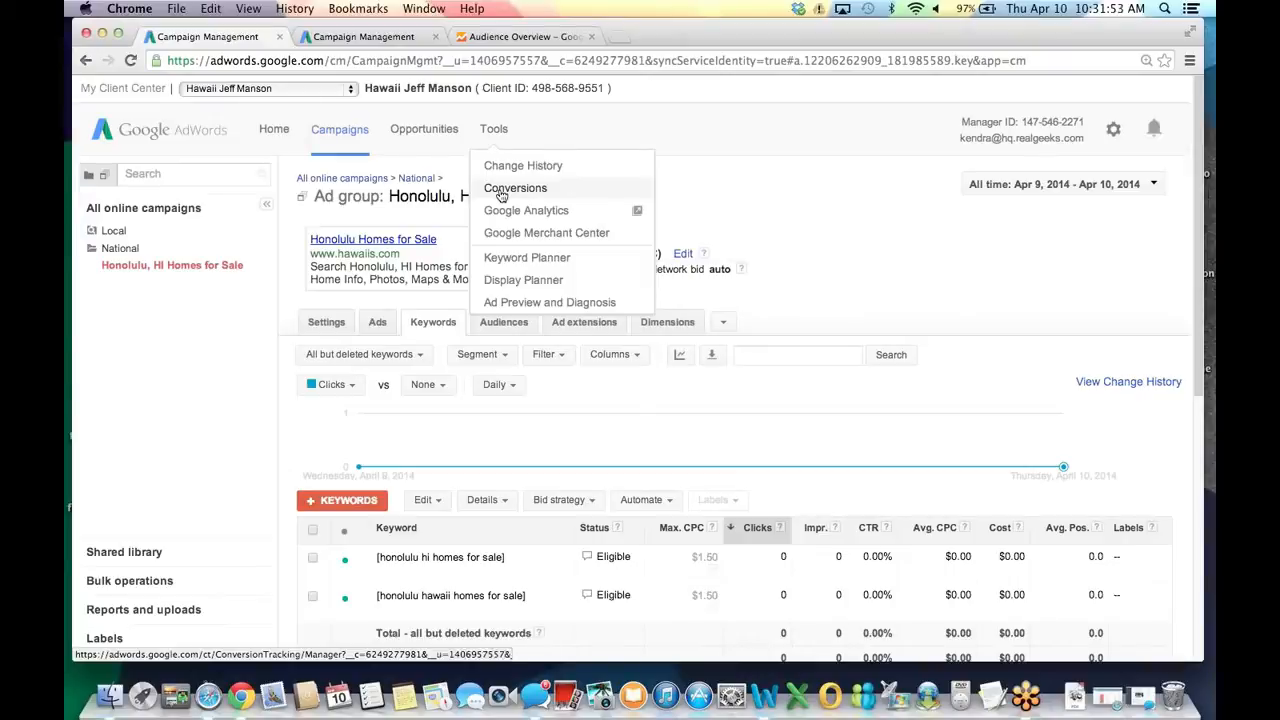
# Create a Webpage conversion named 'Sign Up' in Conversions and save it.
pyautogui.click(501, 192)
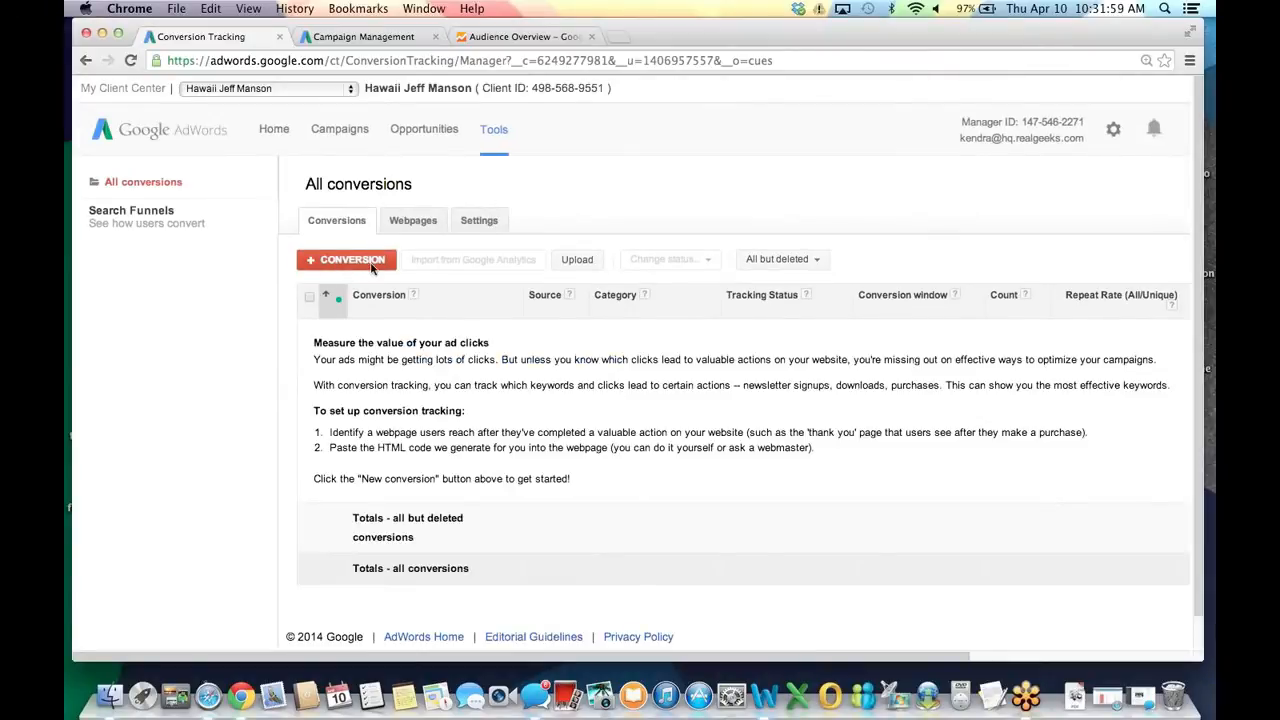
pyautogui.click(371, 262)
pyautogui.click(491, 230)
pyautogui.write('Sign')
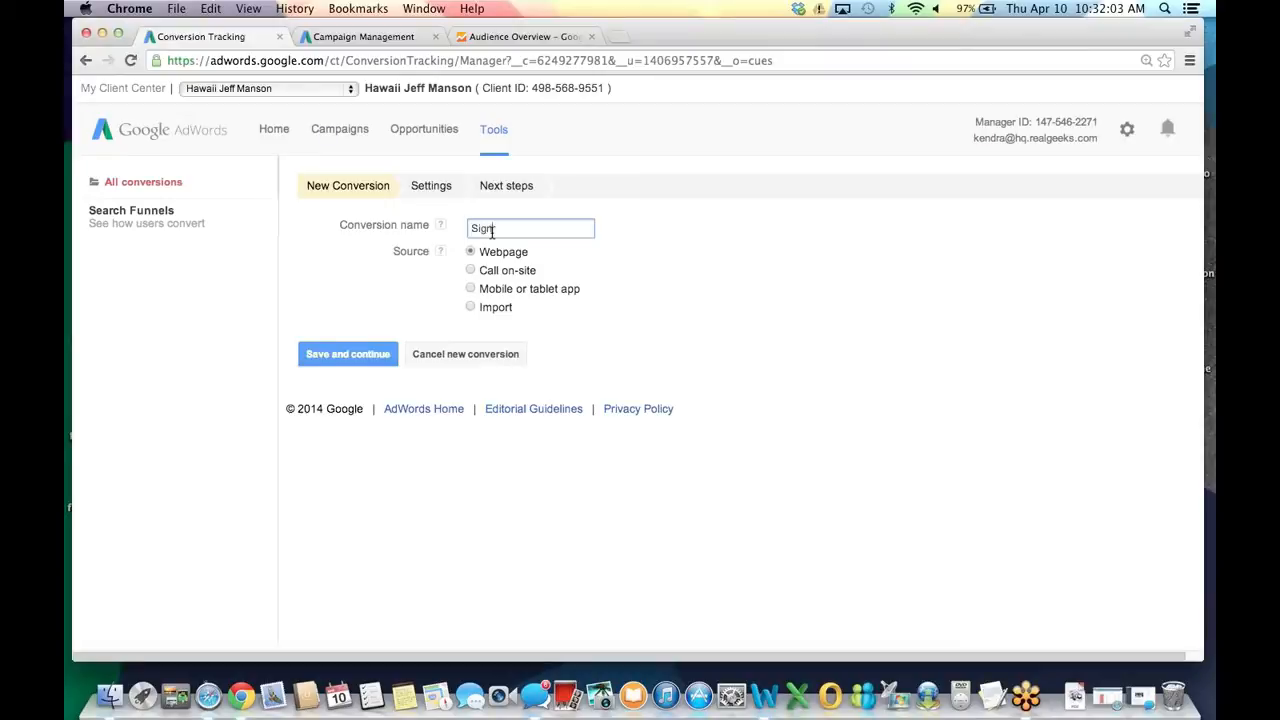
pyautogui.write(' Up')
pyautogui.click(357, 360)
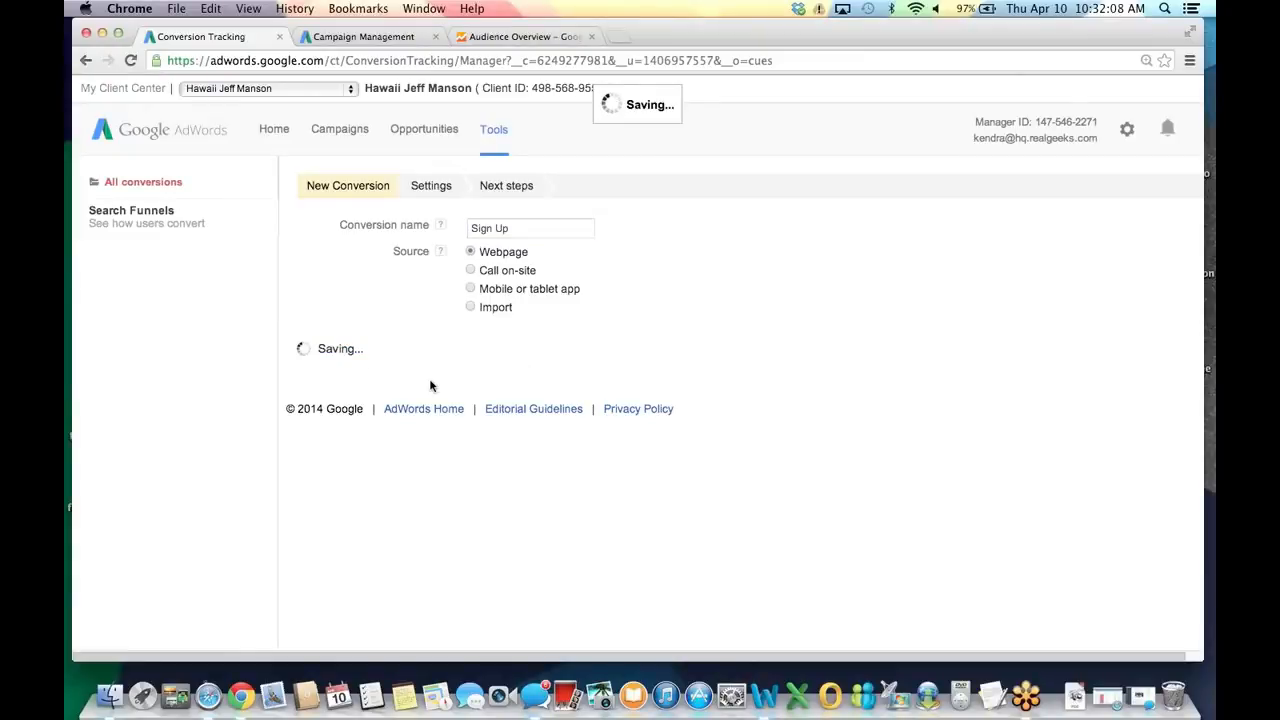
# Give the Sign Up conversion the Signup category and no assigned value, then save.
pyautogui.click(545, 230)
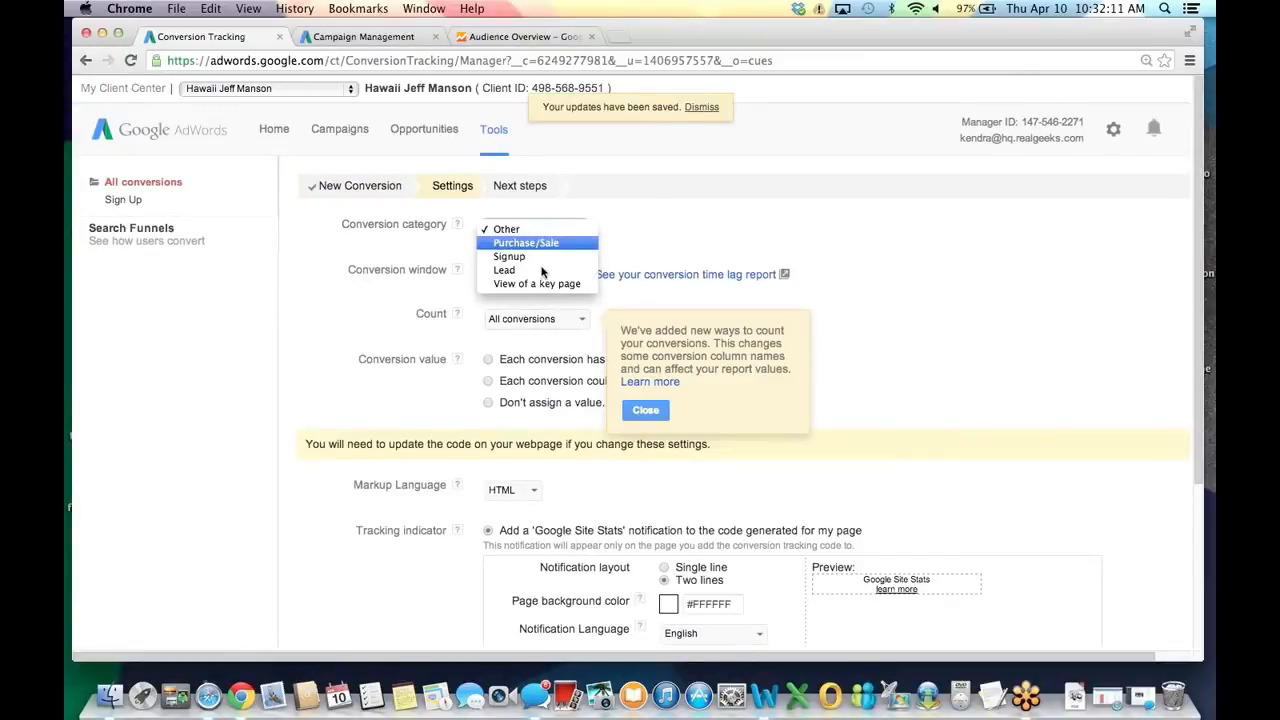
pyautogui.click(548, 256)
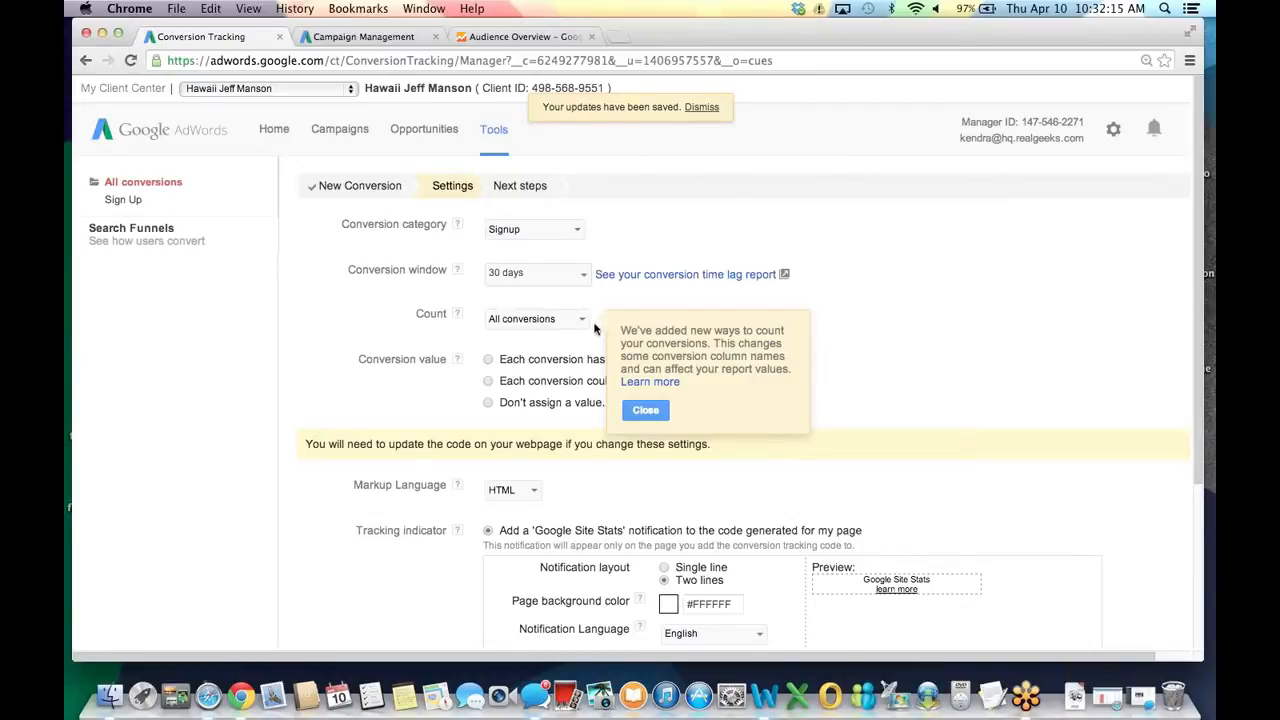
pyautogui.click(489, 403)
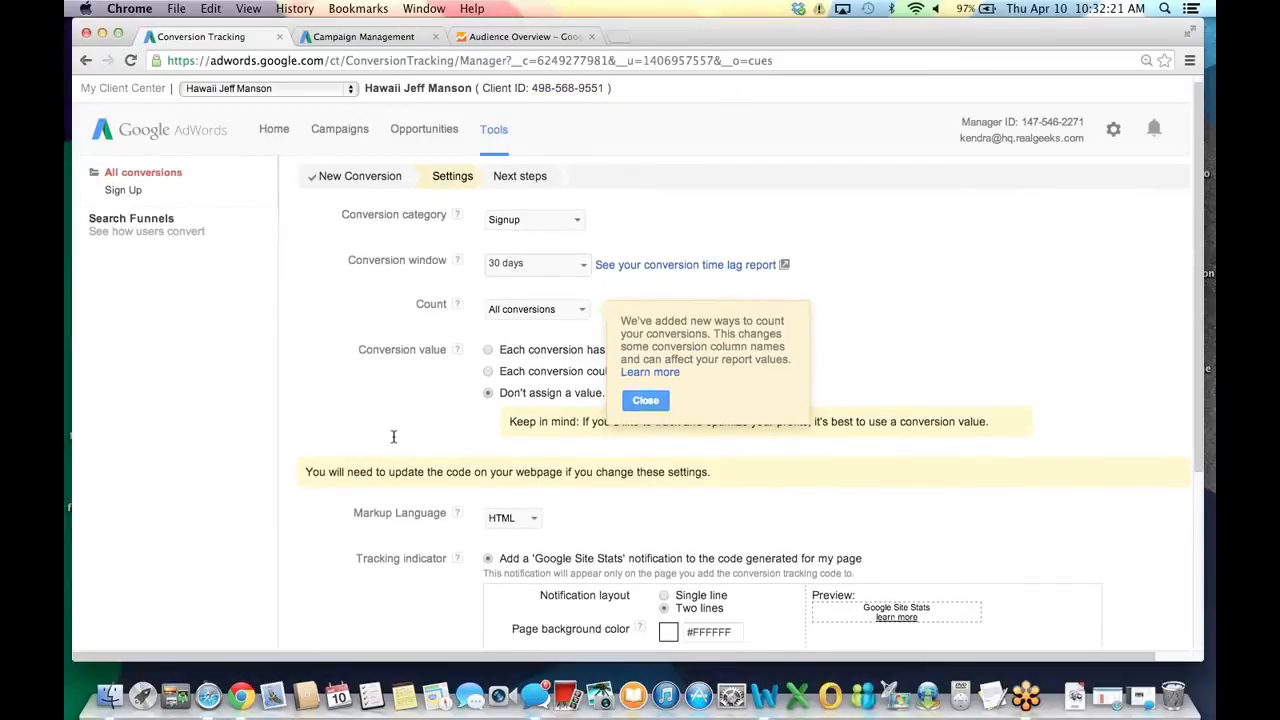
pyautogui.scroll(-5, 393, 437)
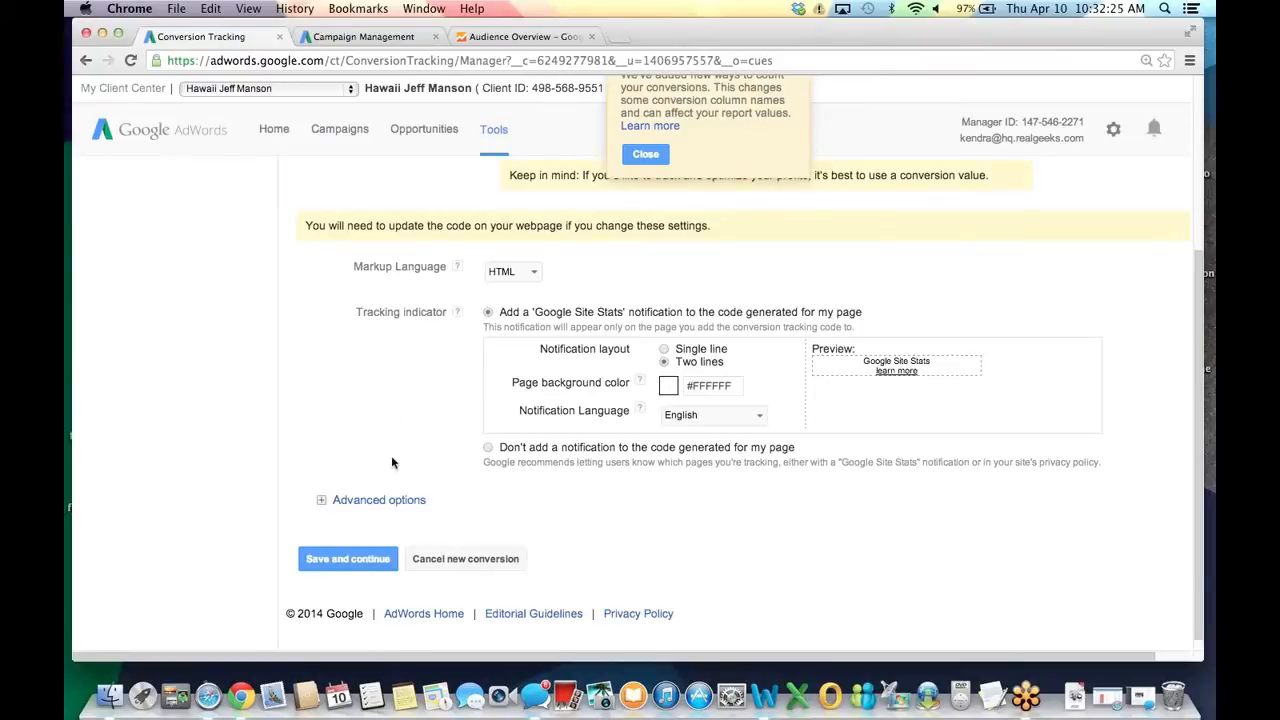
pyautogui.click(361, 566)
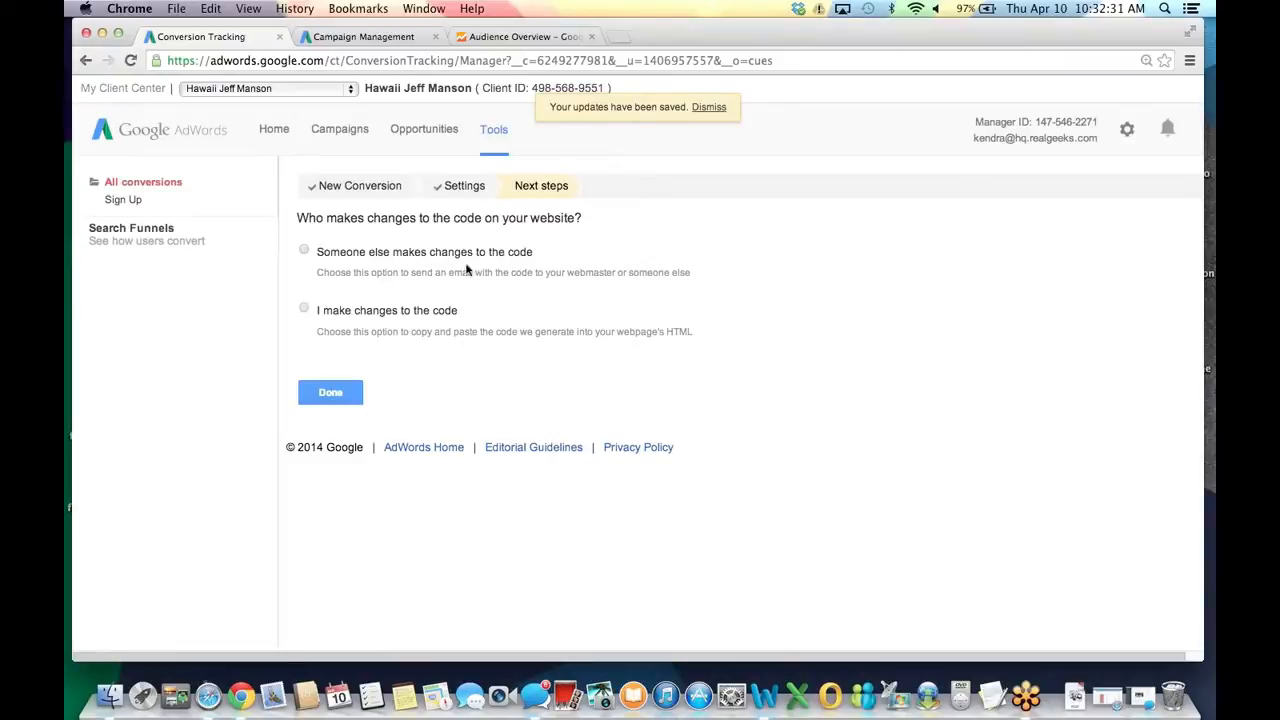
pyautogui.click(305, 252)
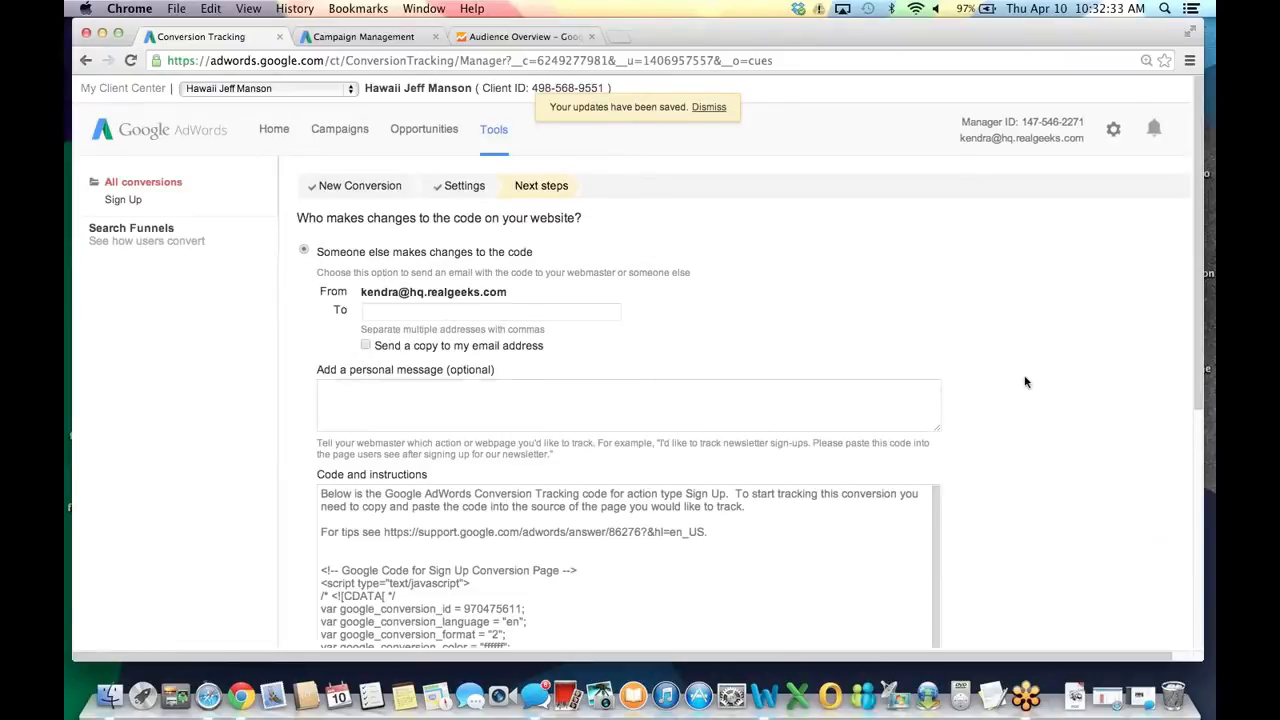
pyautogui.scroll(-2, 1024, 382)
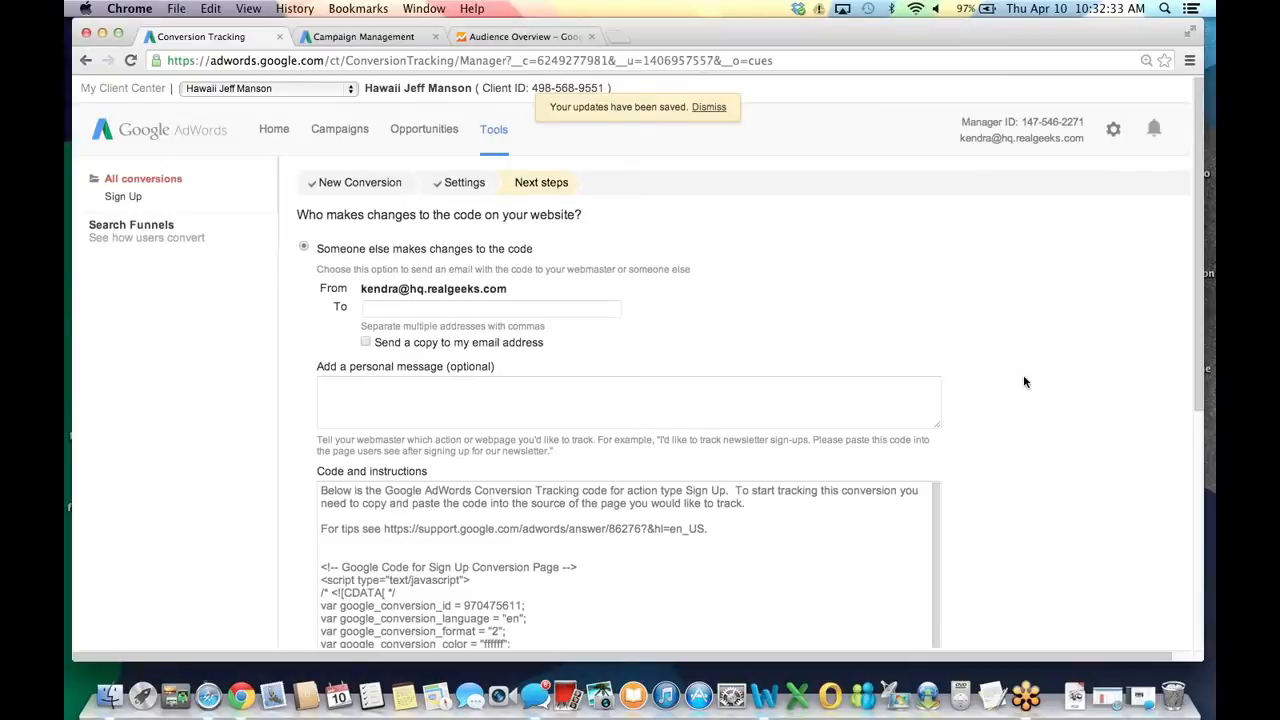
pyautogui.click(490, 239)
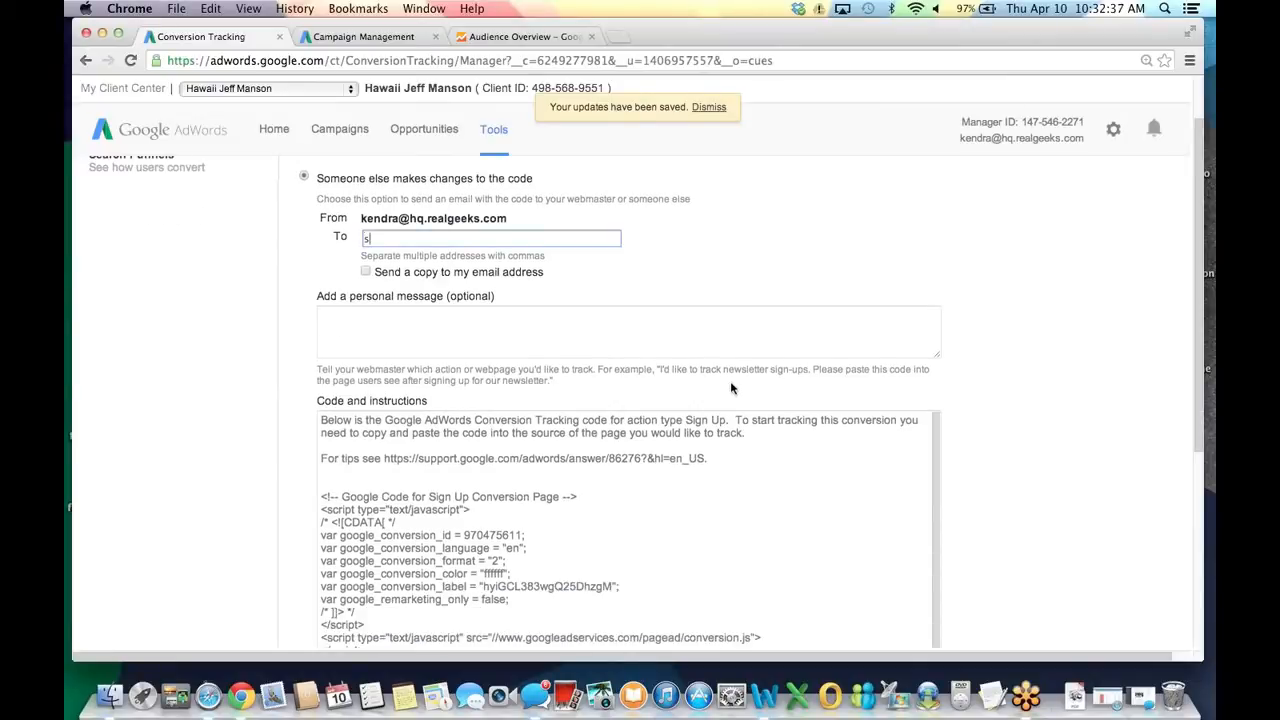
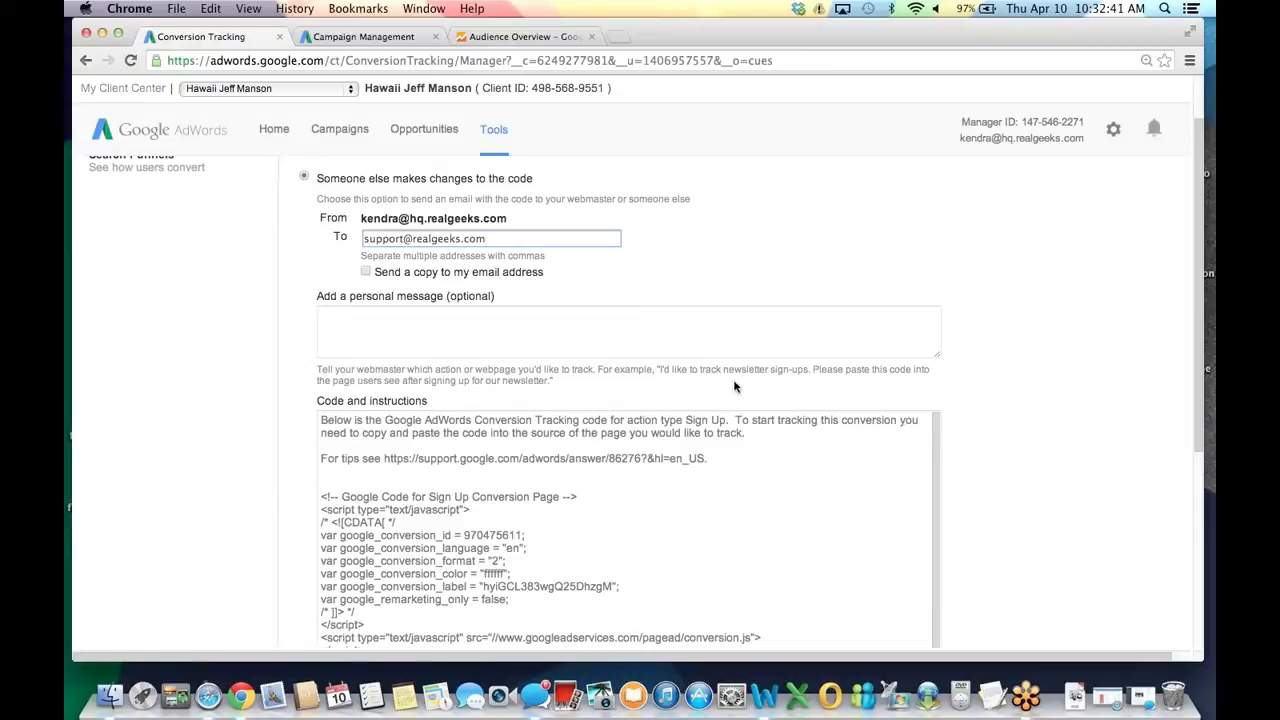
pyautogui.click(557, 324)
pyautogui.write('Please a')
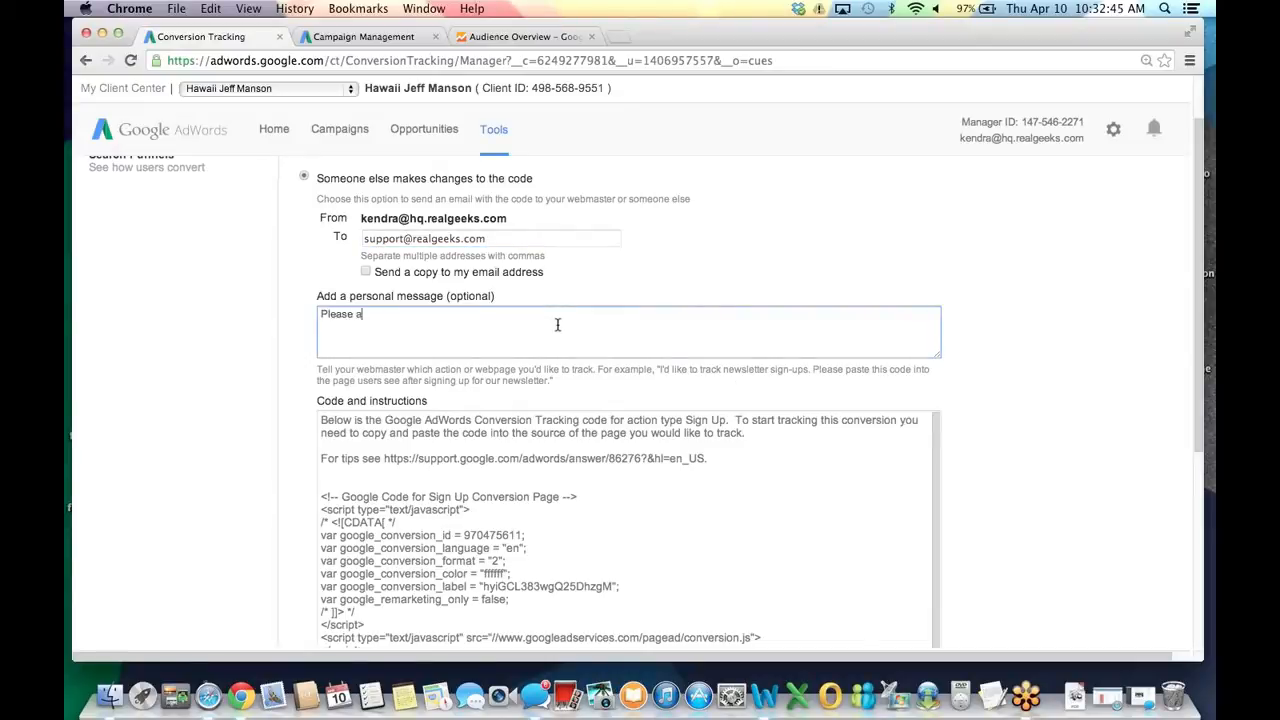
pyautogui.write('dd this to my website www.hawaiis.com.')
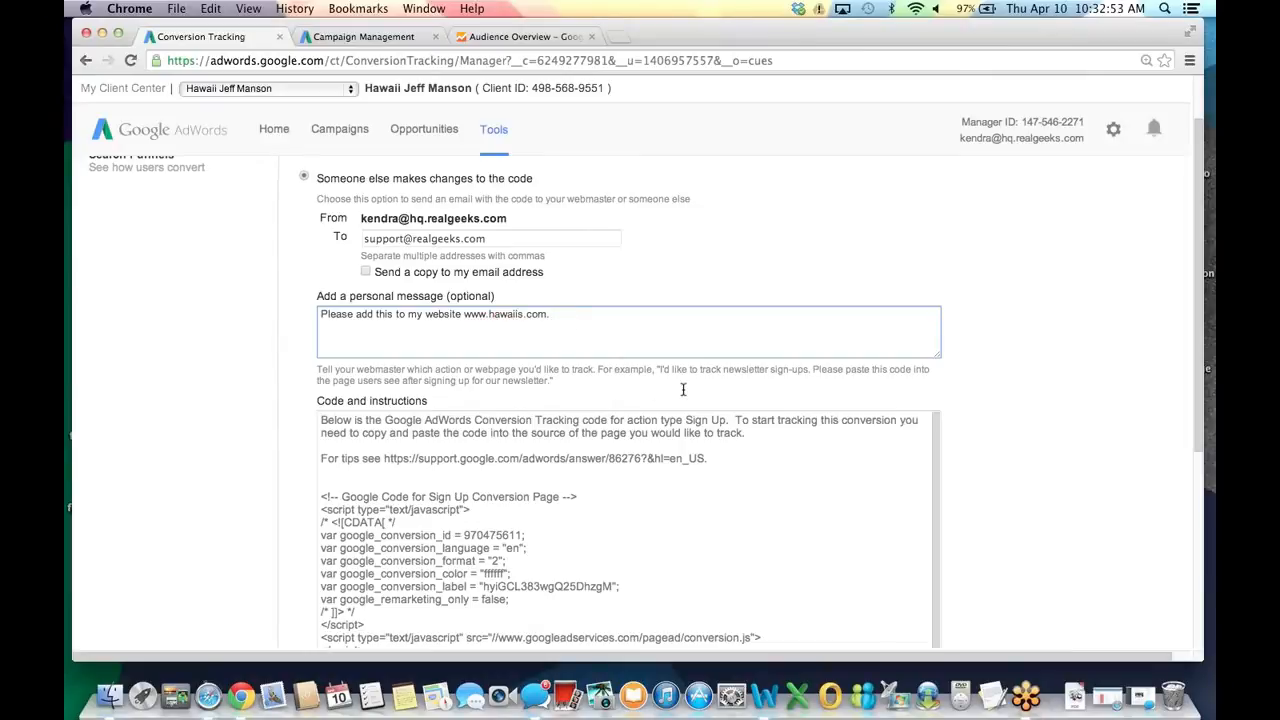
# Scroll through and review the generated Sign Up tracking code.
pyautogui.scroll(-1, 683, 389)
pyautogui.scroll(-3, 683, 389)
pyautogui.moveTo(321, 398); pyautogui.dragTo(900, 514)
pyautogui.click(1013, 520)
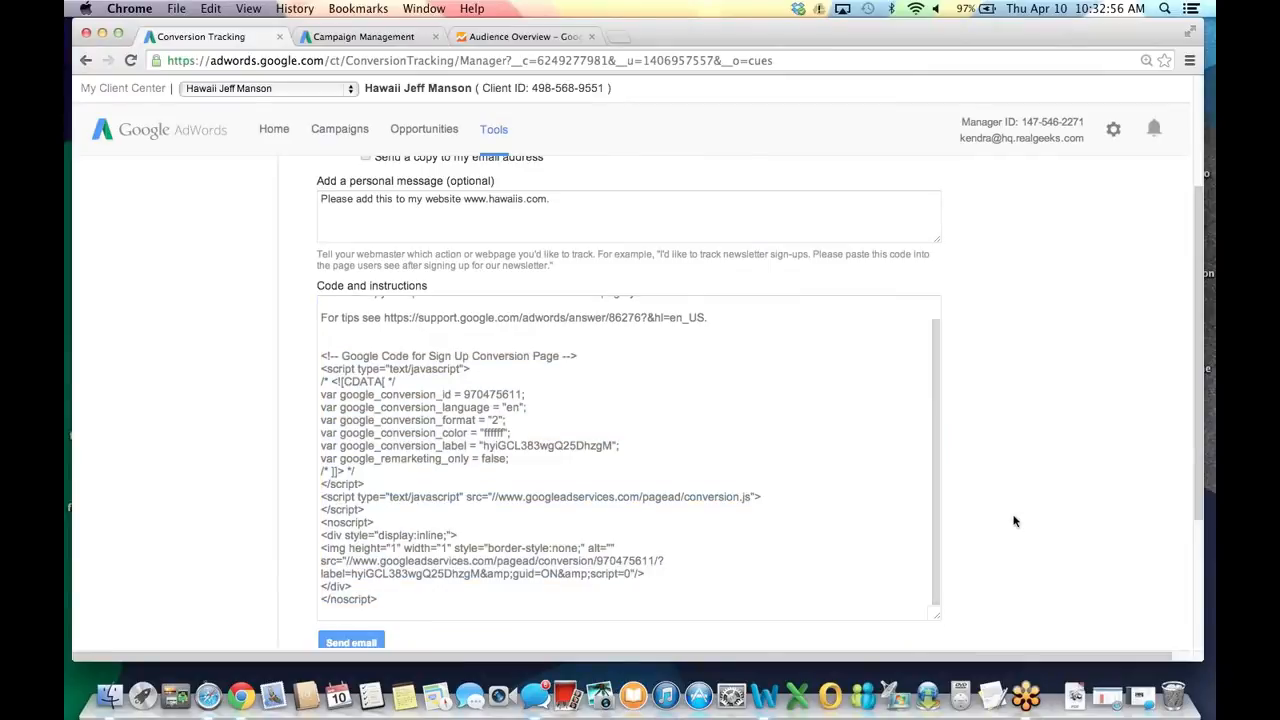
pyautogui.scroll(-3, 1013, 520)
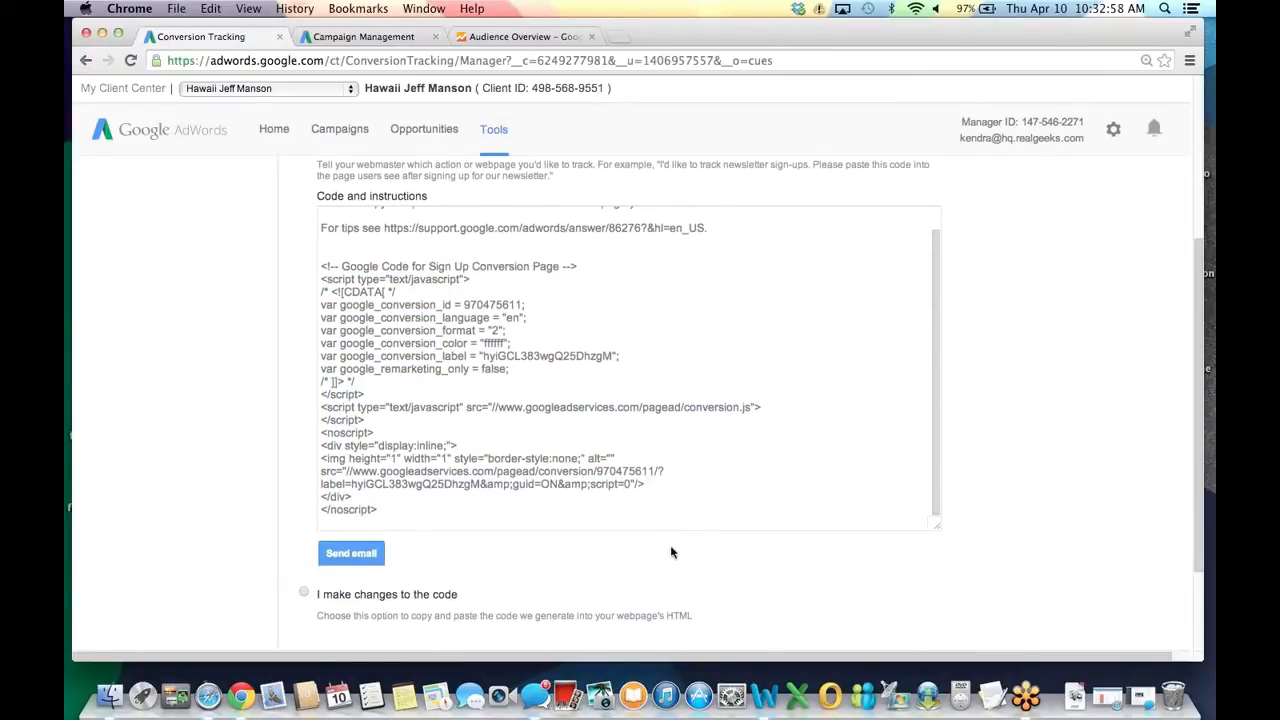
pyautogui.scroll(-1, 545, 535)
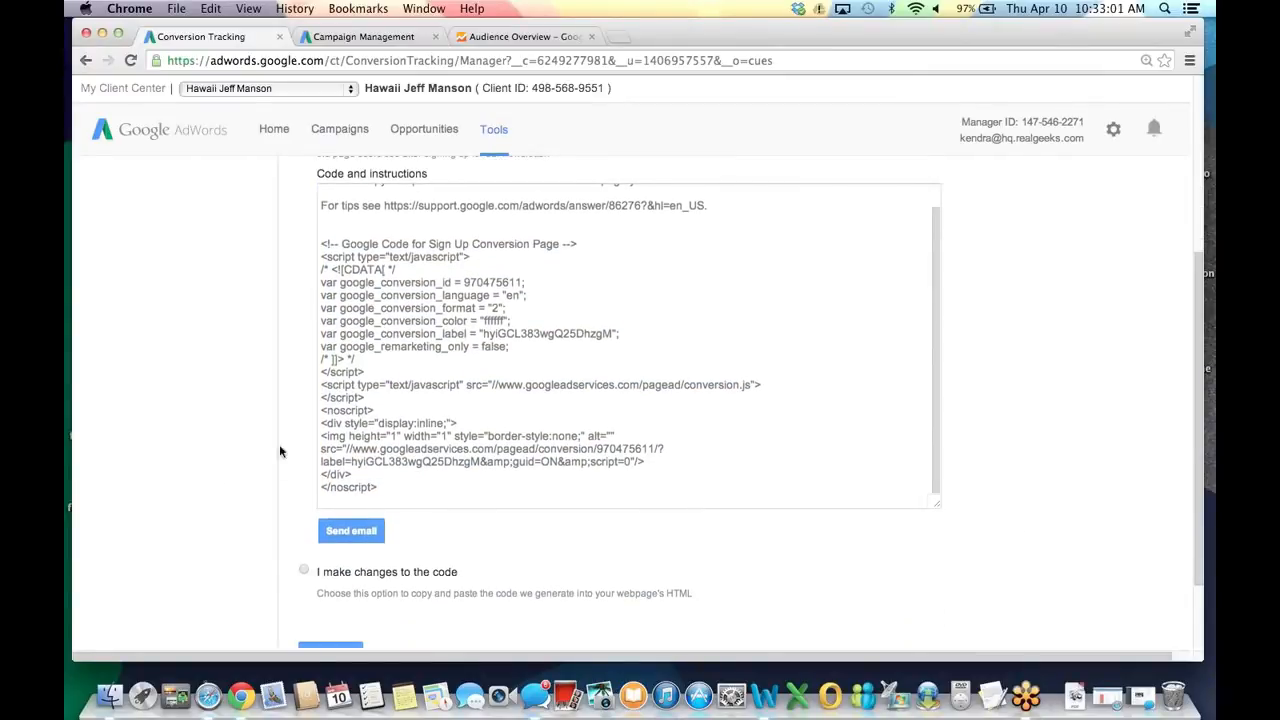
pyautogui.scroll(-1, 214, 449)
pyautogui.scroll(-3, 290, 530)
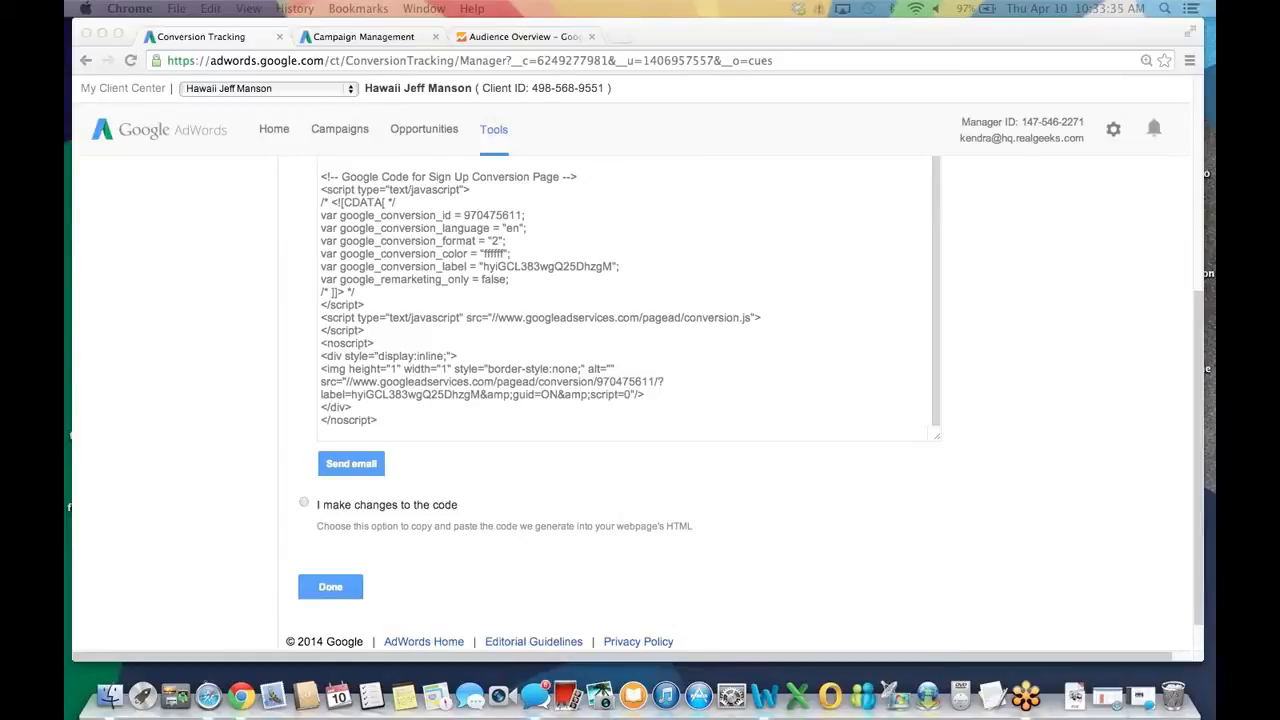
pyautogui.moveTo(498, 39); pyautogui.dragTo(652, 40)
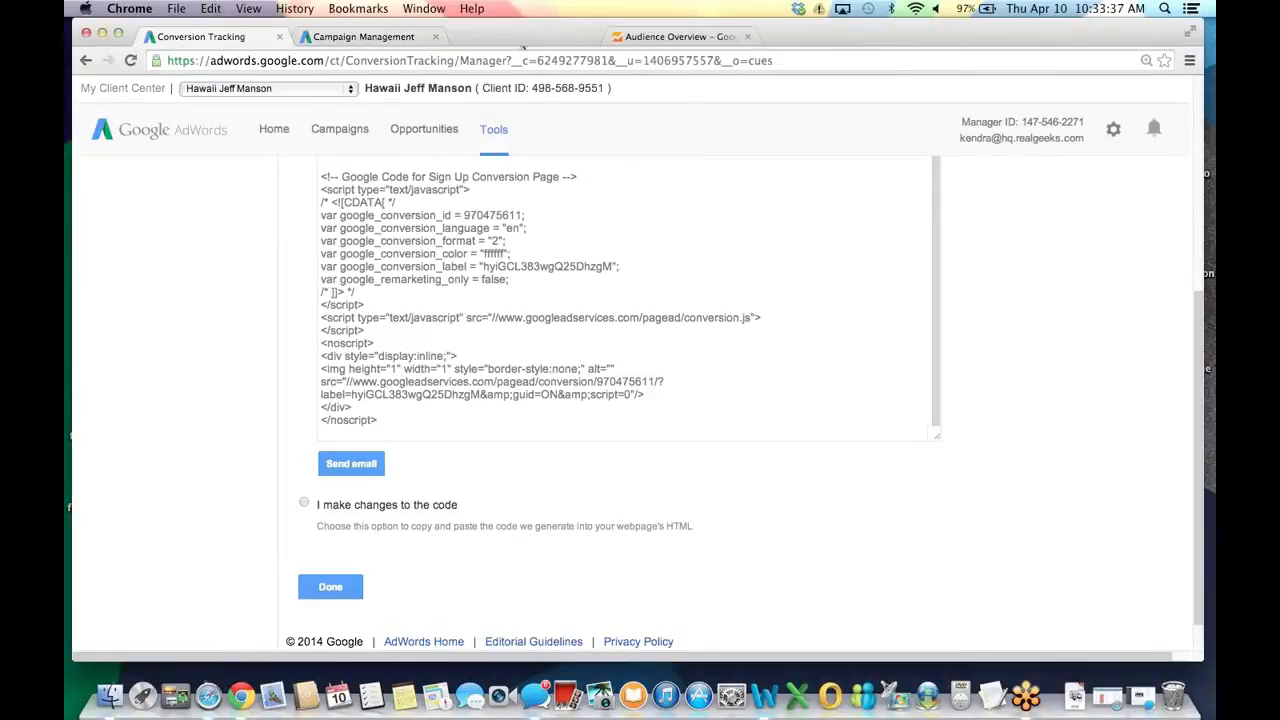
pyautogui.moveTo(522, 47); pyautogui.dragTo(500, 40)
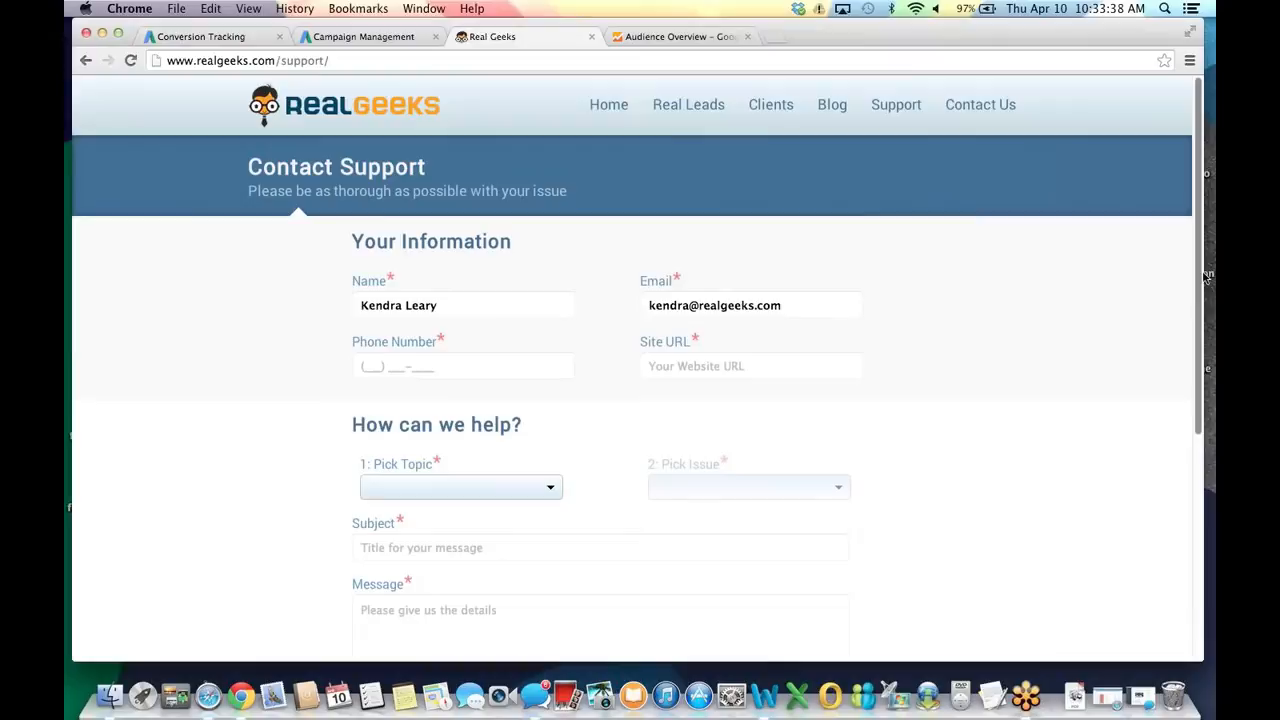
pyautogui.scroll(-1, 1166, 300)
pyautogui.scroll(-3, 1196, 300)
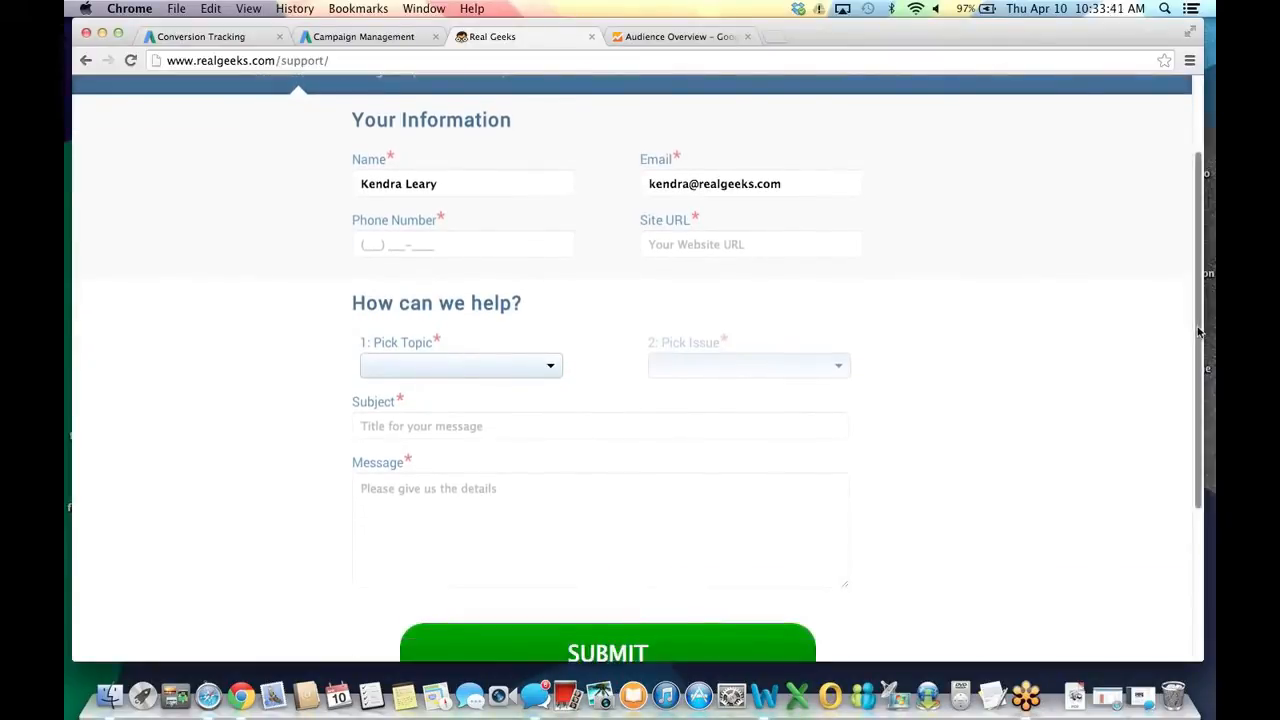
pyautogui.click(732, 238)
pyautogui.write('www')
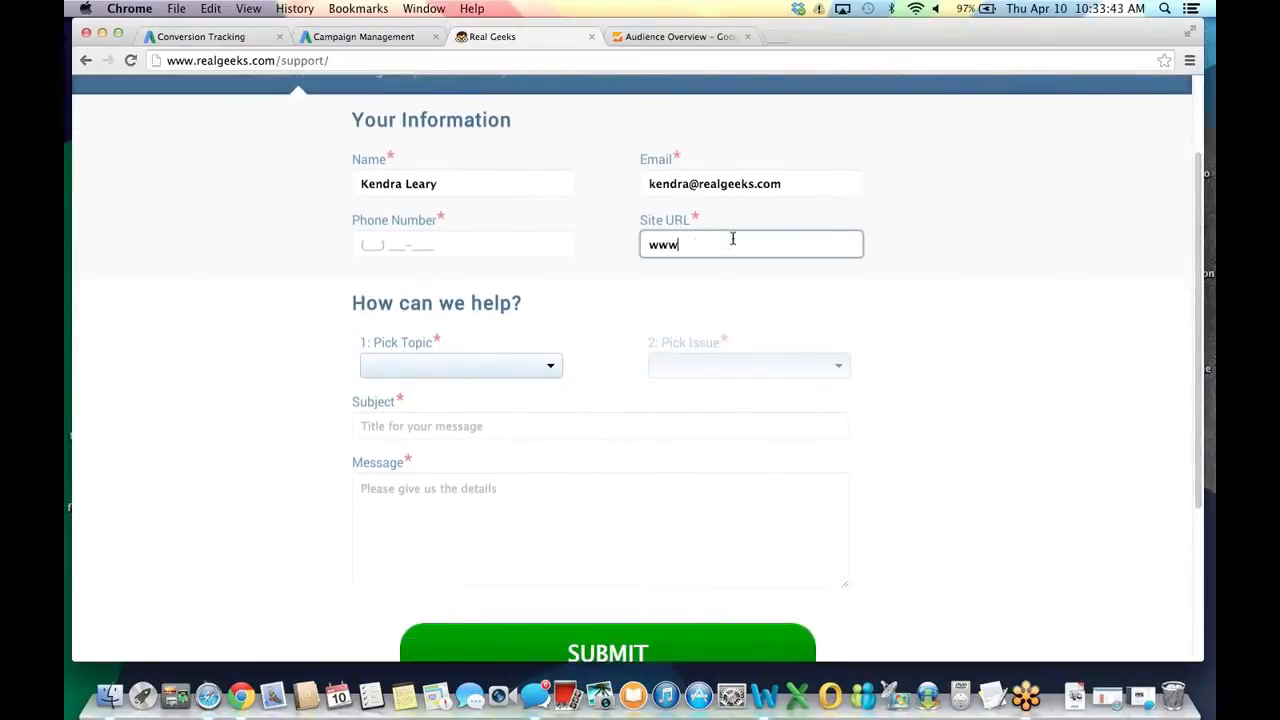
pyautogui.write('.hawaiis.com')
pyautogui.click(523, 237)
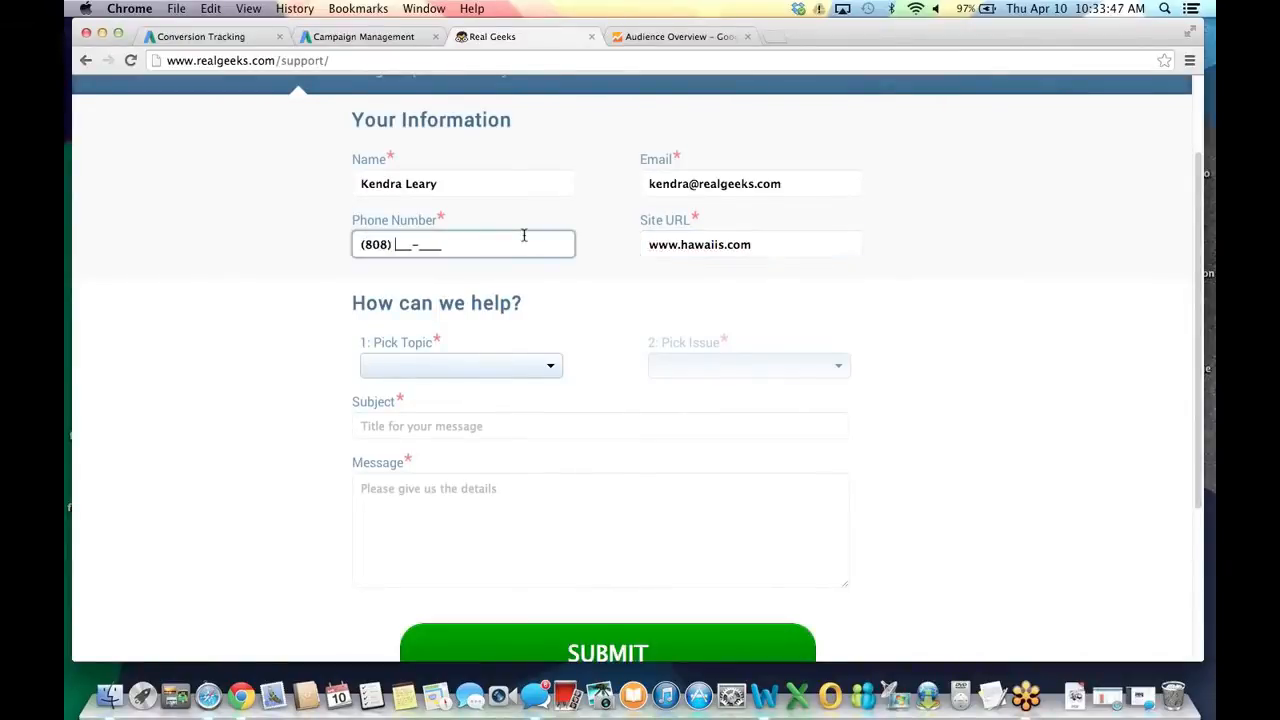
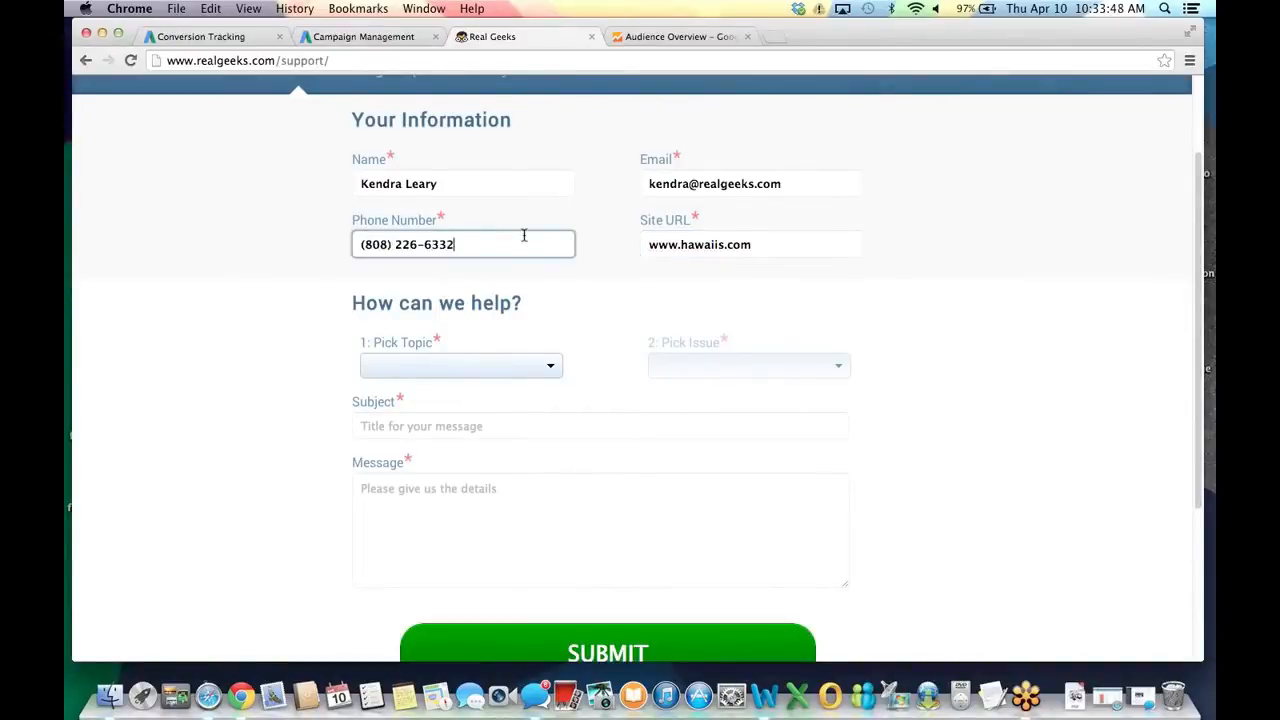
# Set the support topic to Website Backend and the issue to Other.
pyautogui.click(504, 364)
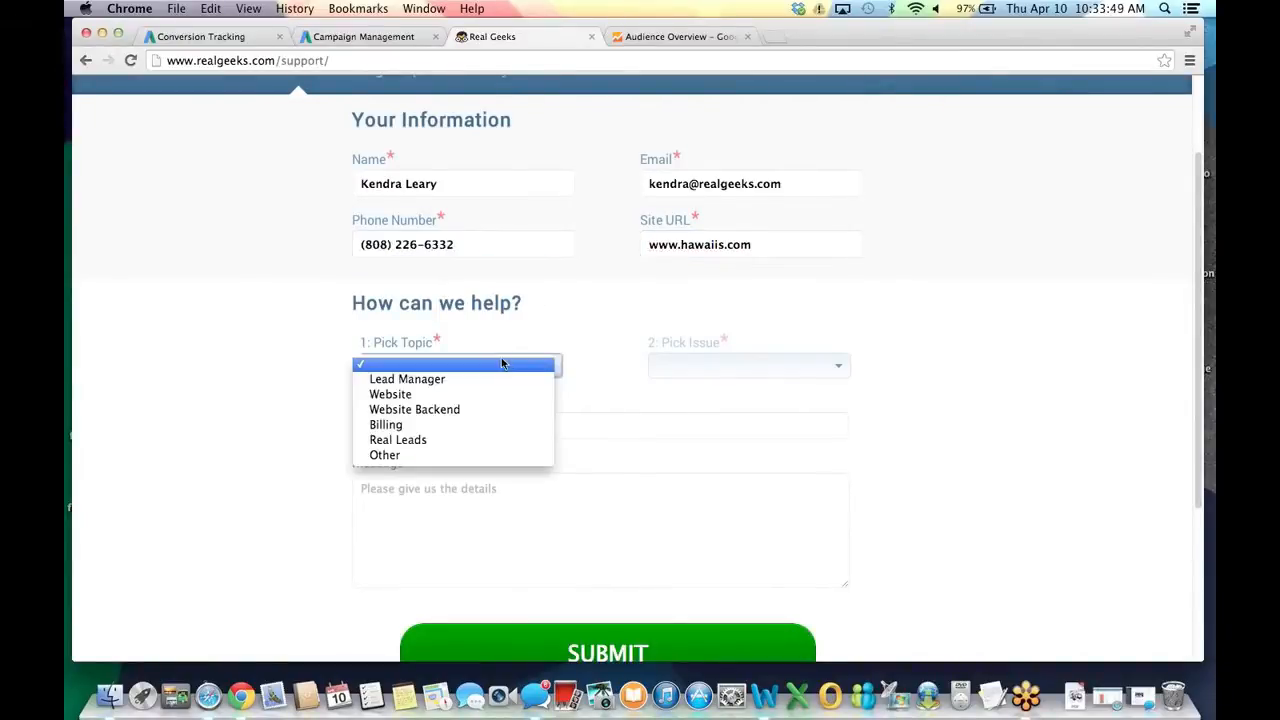
pyautogui.click(478, 410)
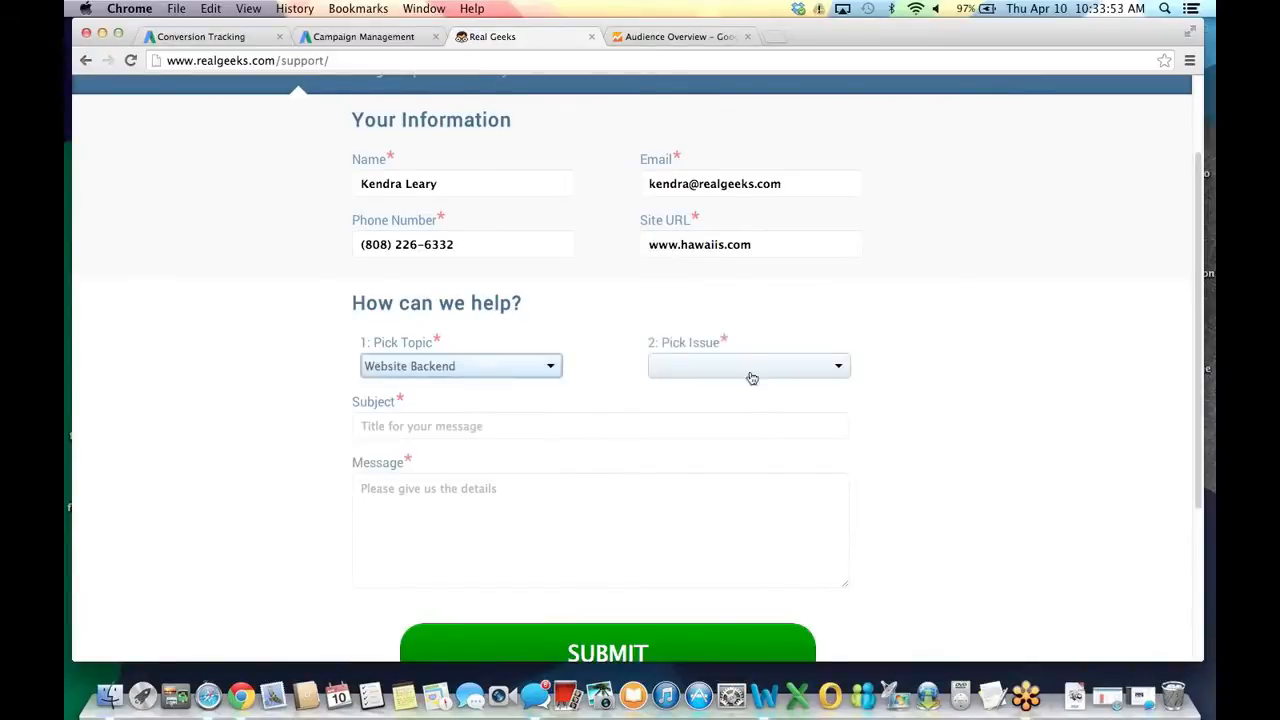
pyautogui.click(750, 368)
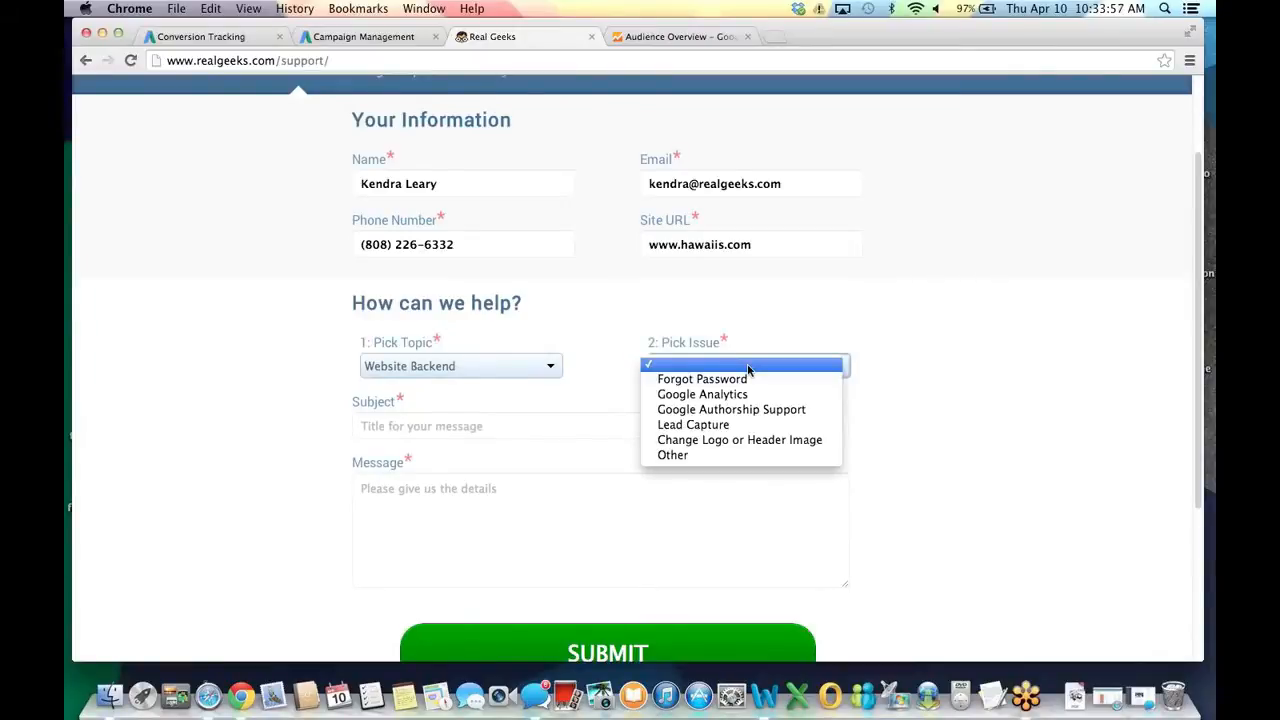
pyautogui.click(529, 365)
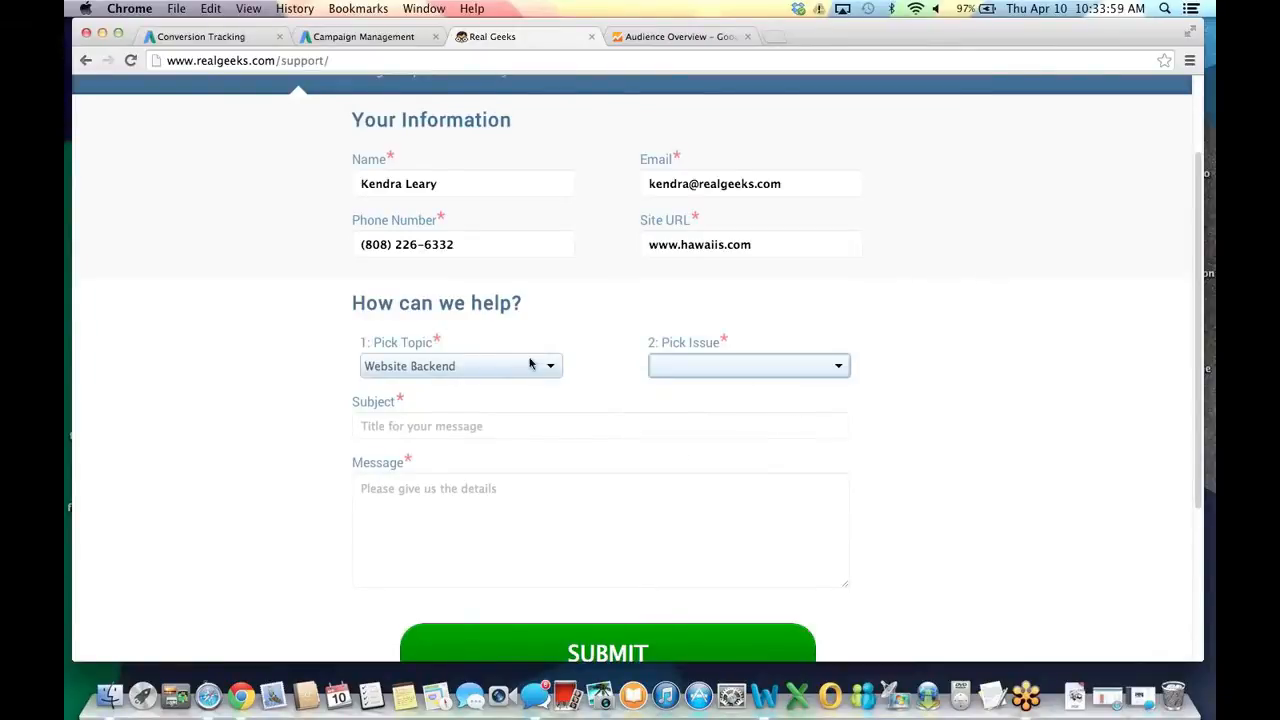
pyautogui.click(529, 365)
pyautogui.click(527, 350)
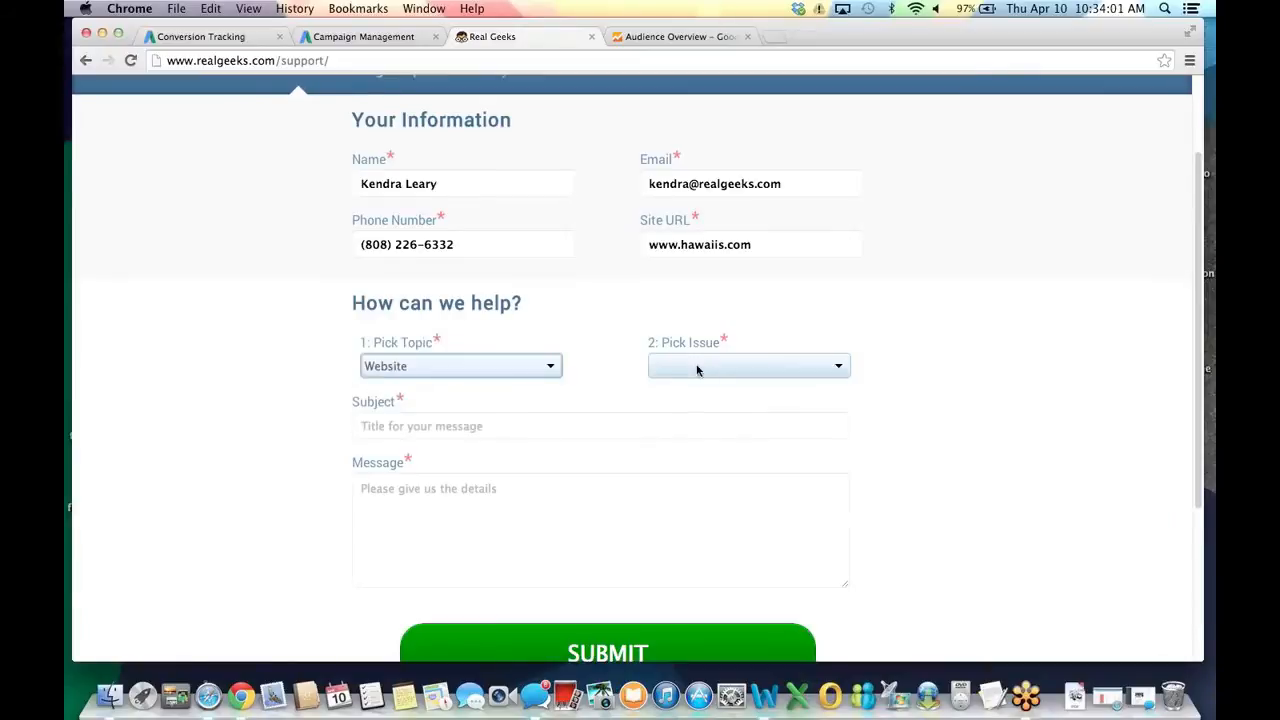
pyautogui.click(697, 369)
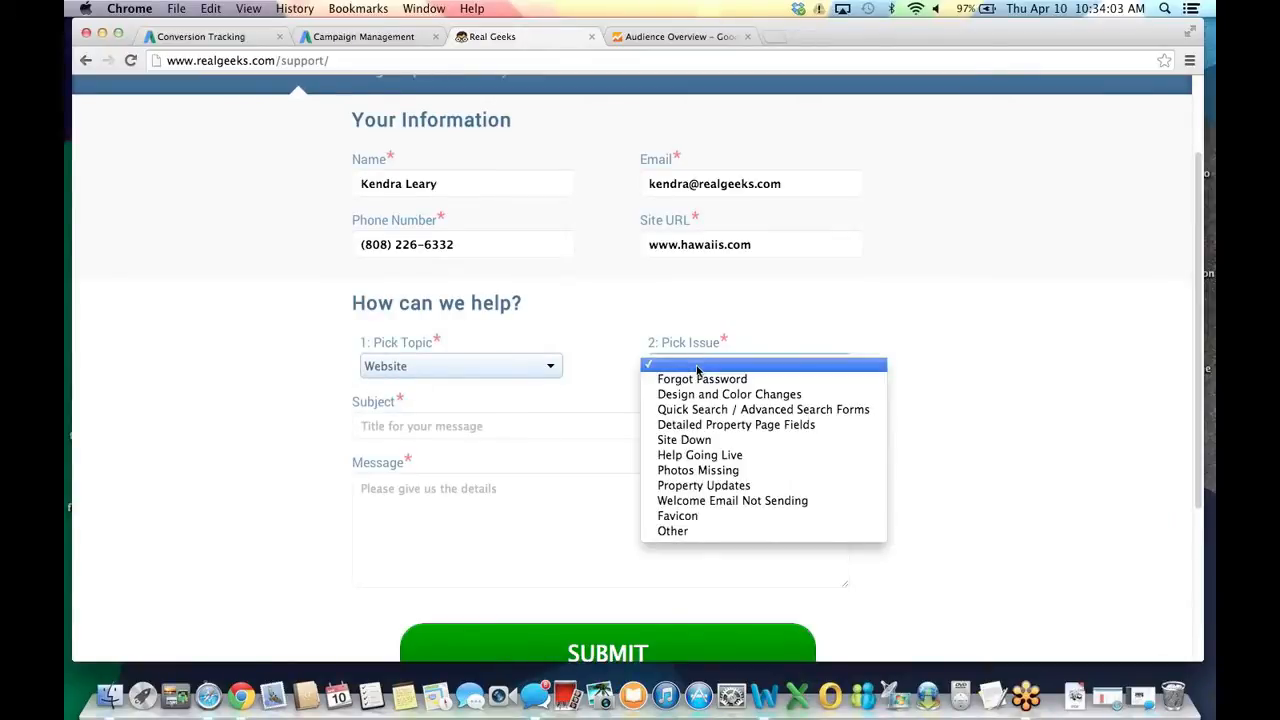
pyautogui.click(511, 365)
pyautogui.click(511, 365)
pyautogui.click(494, 375)
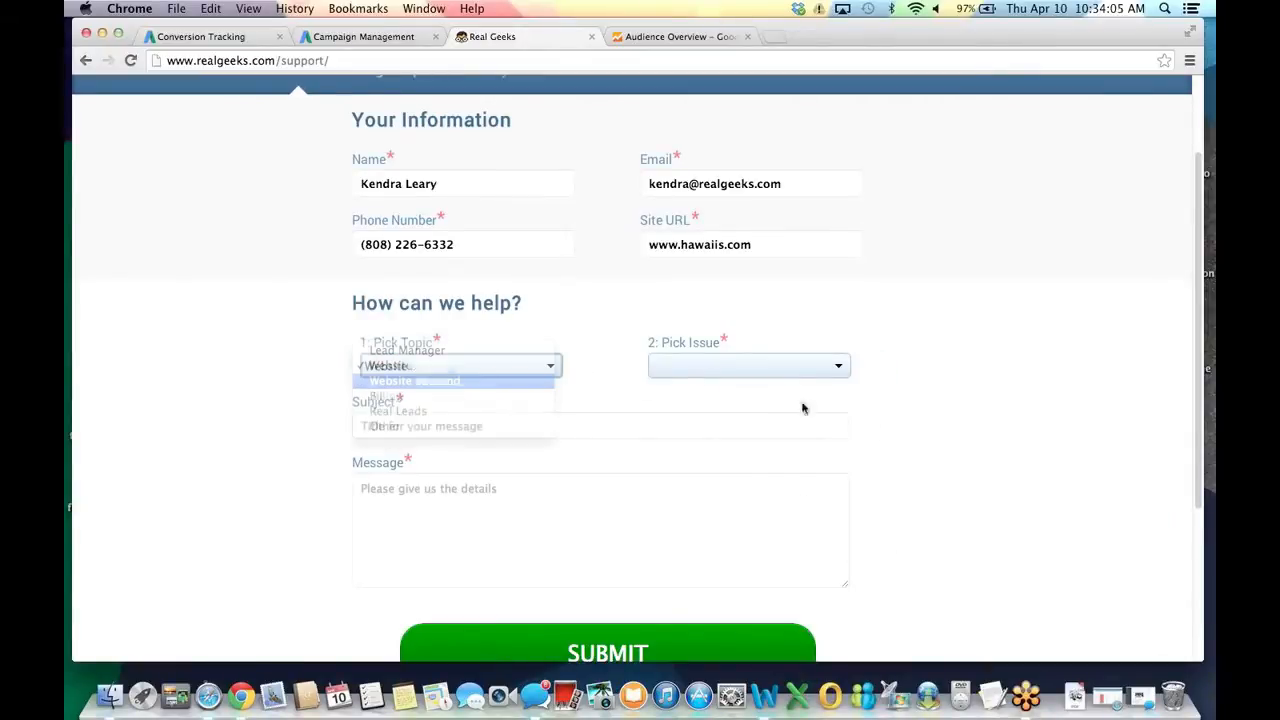
pyautogui.click(806, 366)
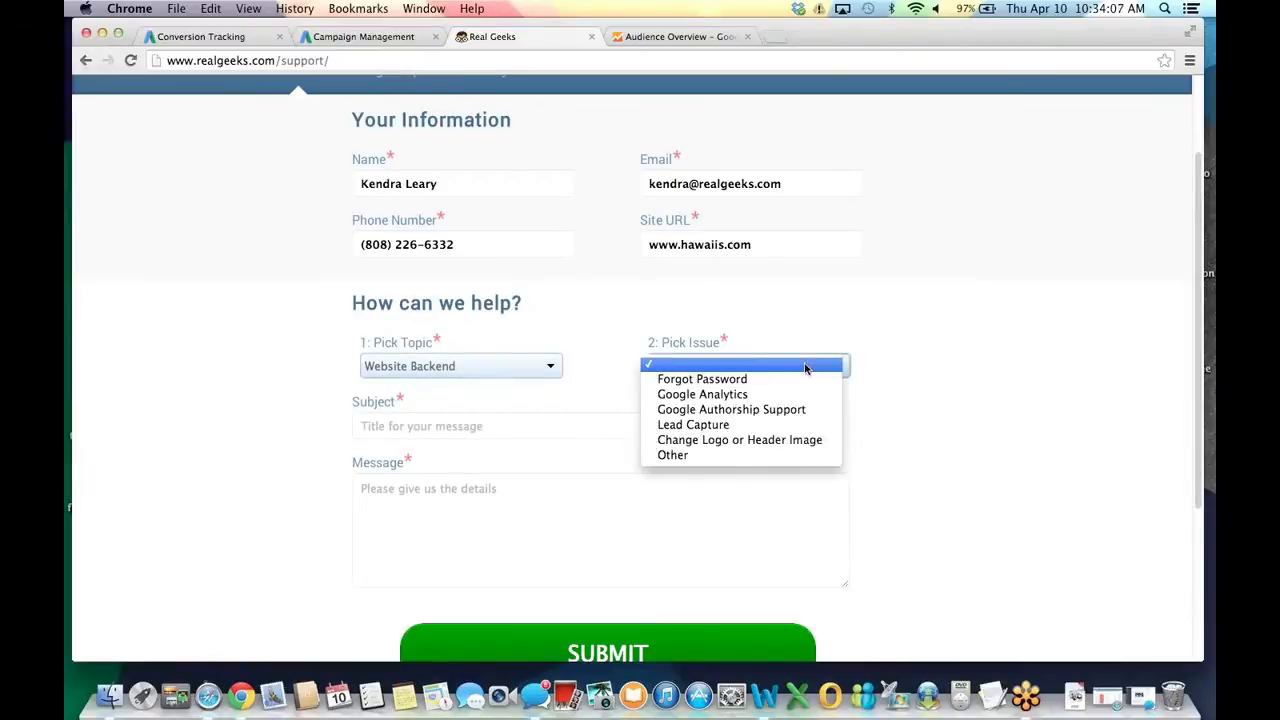
pyautogui.click(764, 458)
# Enter the subject 'Google Conversion Tracking Code'.
pyautogui.click(489, 422)
pyautogui.write('Google Conversi')
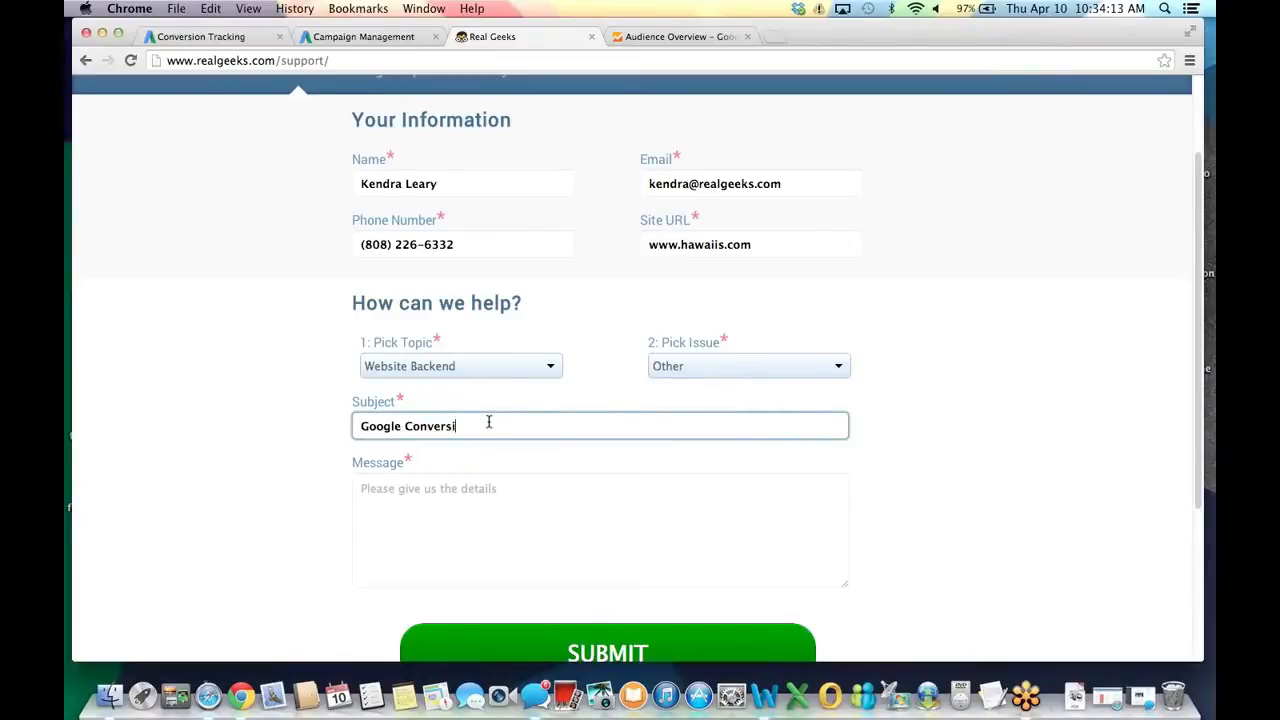
pyautogui.write('on Tracking Code')
# Copy the AdWords conversion code and paste it into the support form's Message box.
pyautogui.click(363, 36)
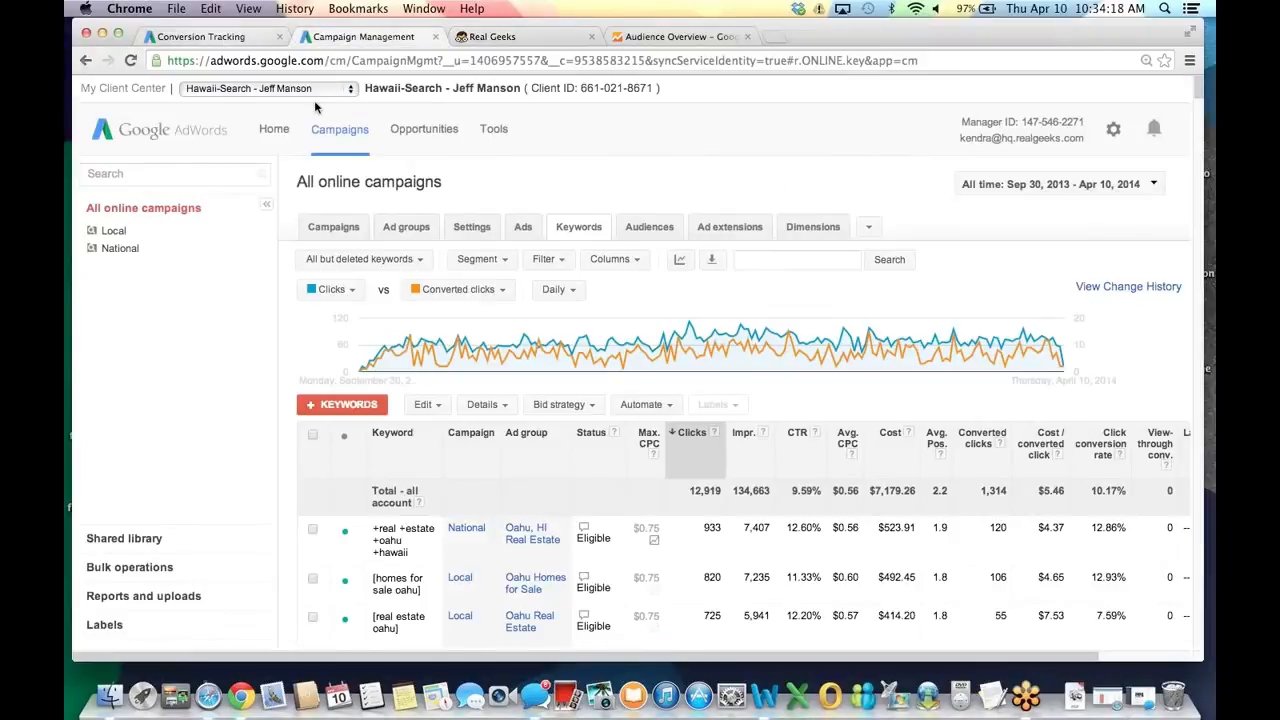
pyautogui.click(200, 36)
pyautogui.click(322, 178)
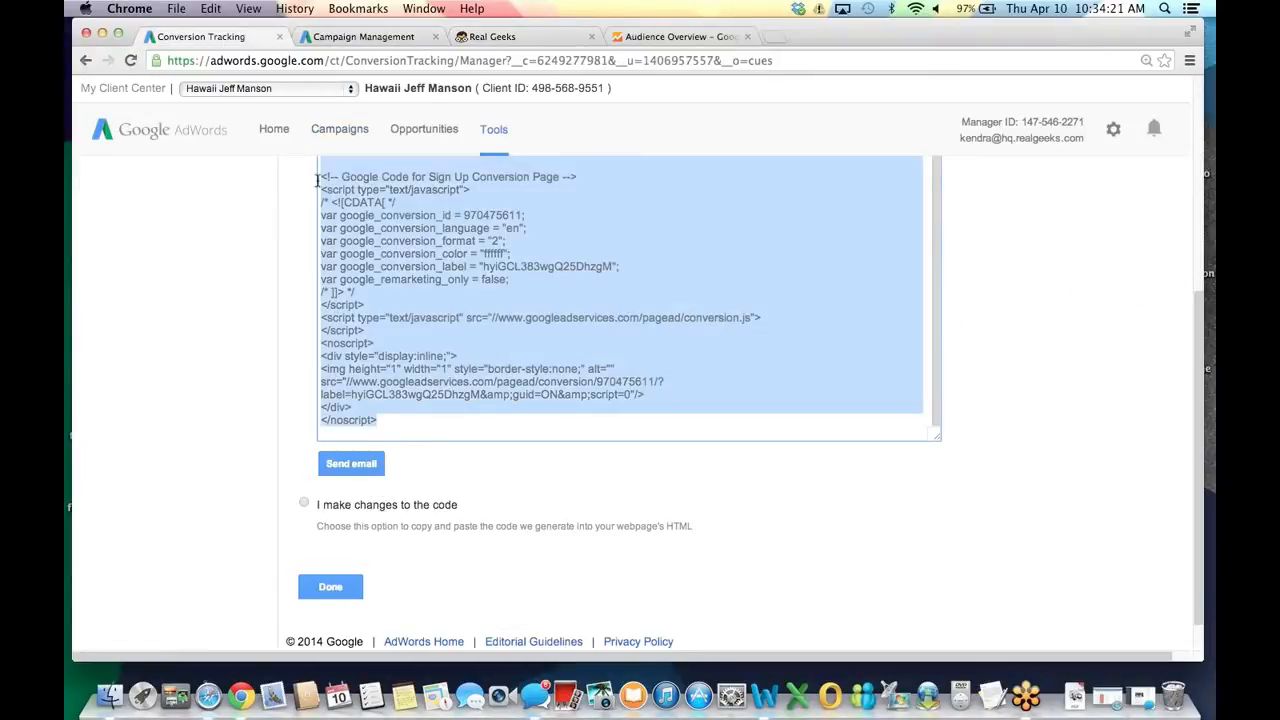
pyautogui.rightClick(366, 200)
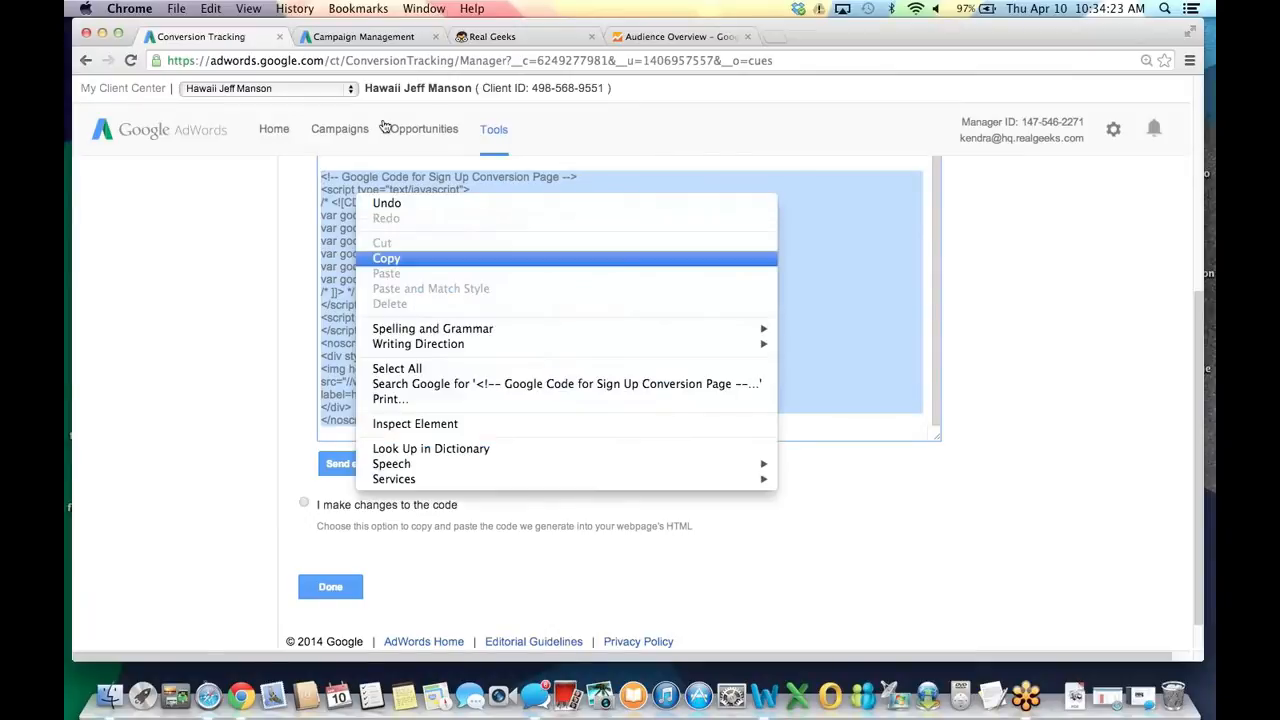
pyautogui.click(386, 258)
pyautogui.press('super+3')
pyautogui.click(520, 580)
pyautogui.press('super+v')
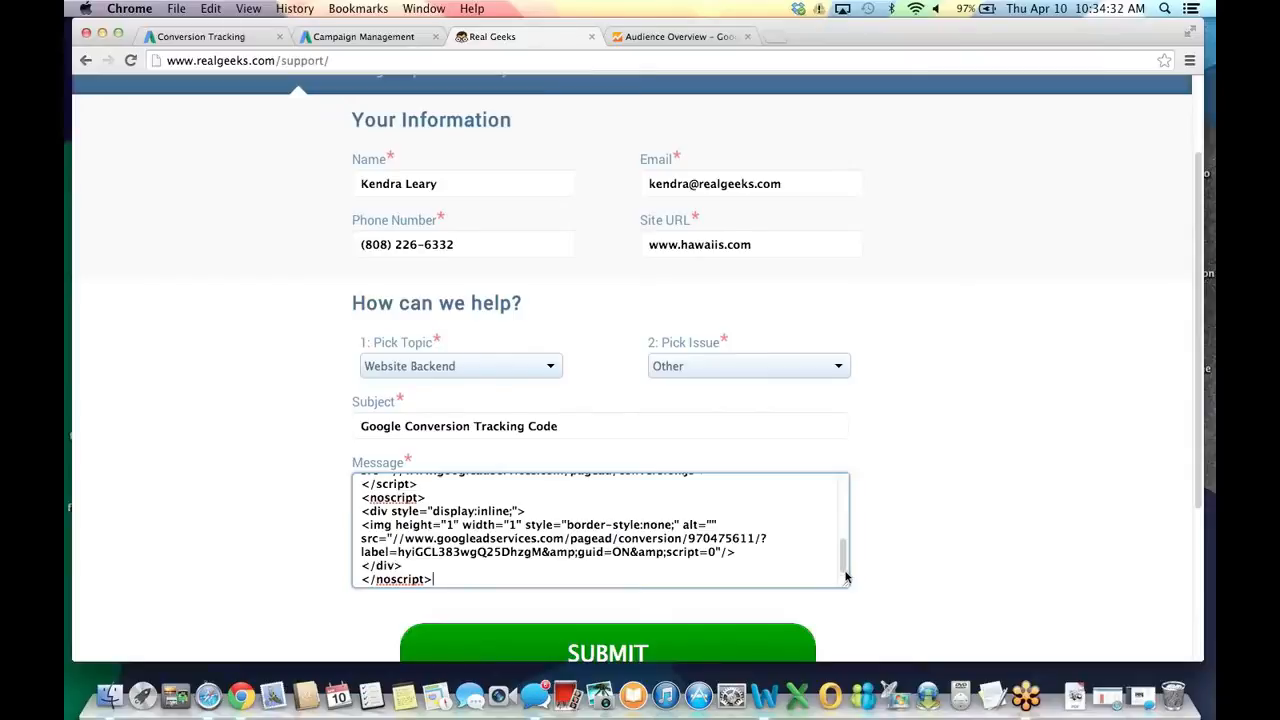
pyautogui.scroll(-3, 845, 577)
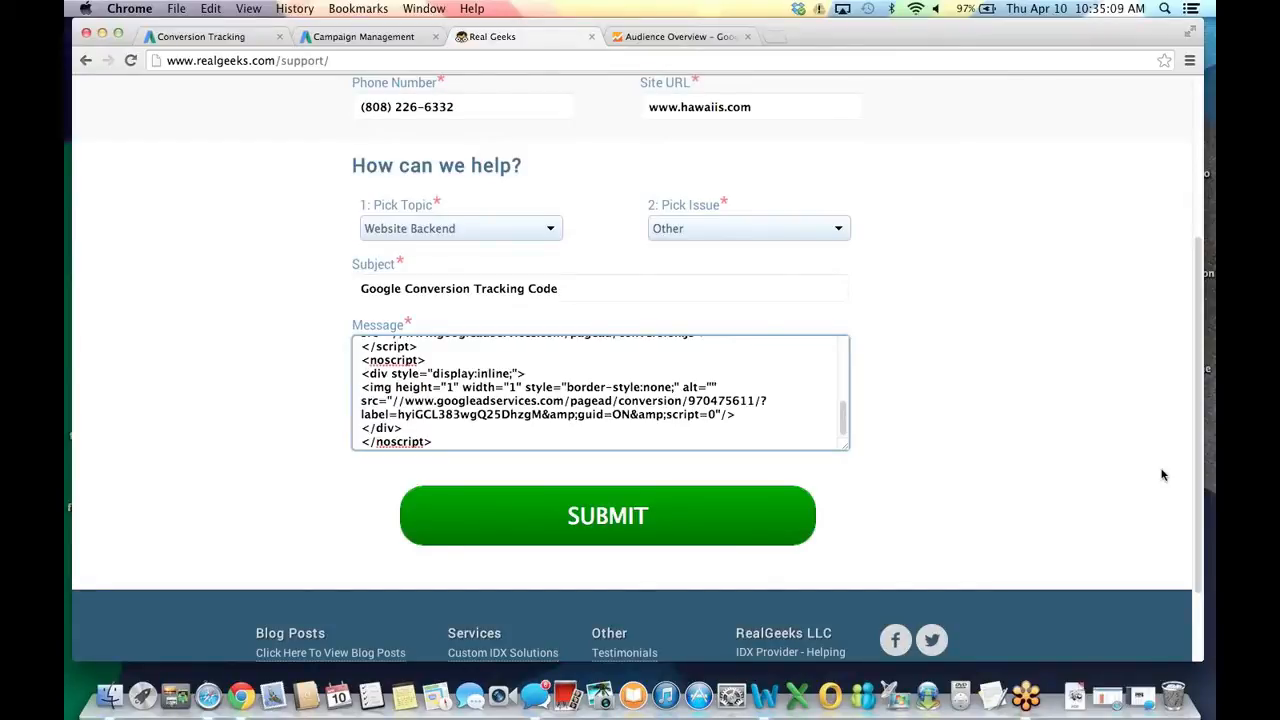
pyautogui.click(1032, 499)
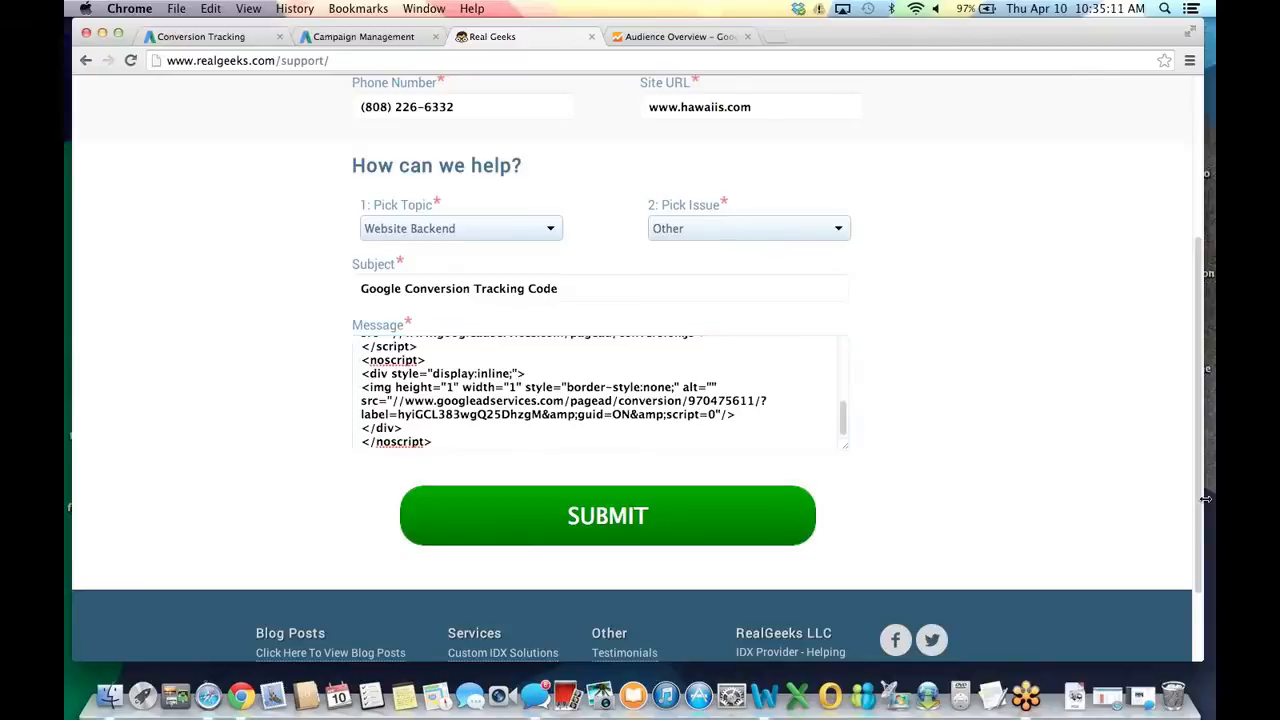
pyautogui.moveTo(1200, 499); pyautogui.dragTo(1212, 355)
pyautogui.scroll(2, 1184, 355)
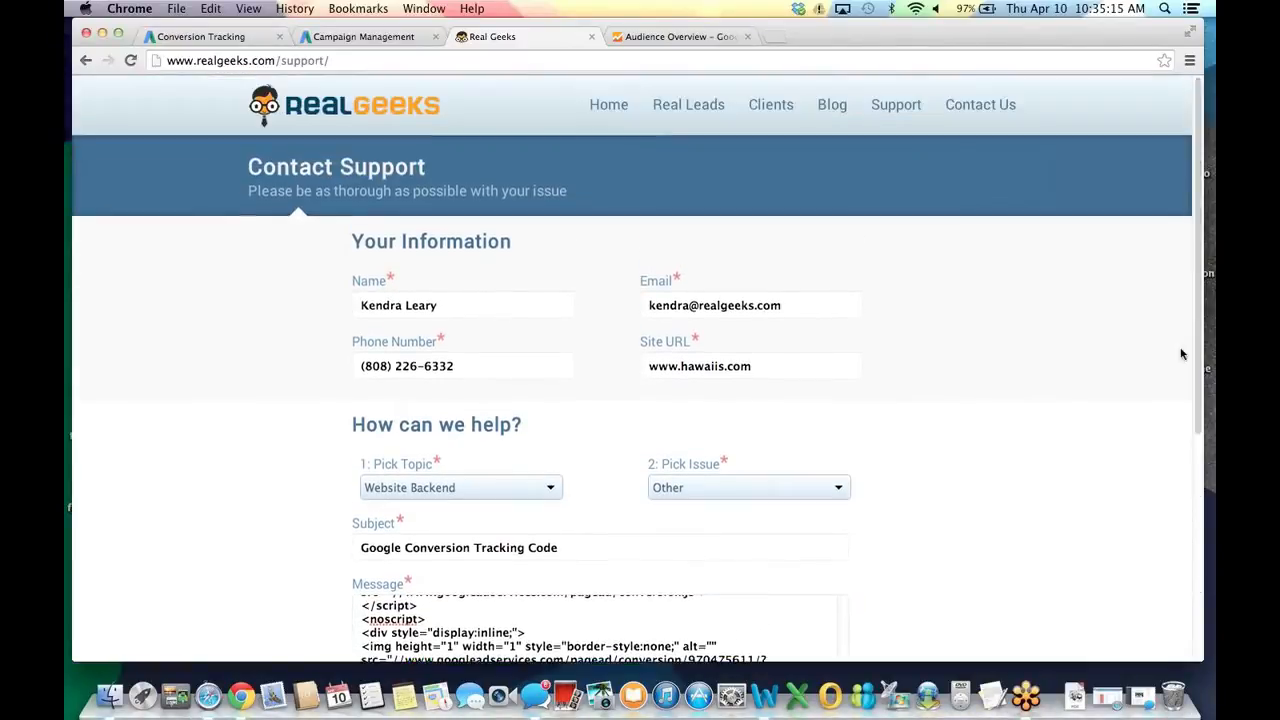
# Close the Real Geeks tab, finish the conversion tracking setup with Done, and go to Campaigns.
pyautogui.click(591, 36)
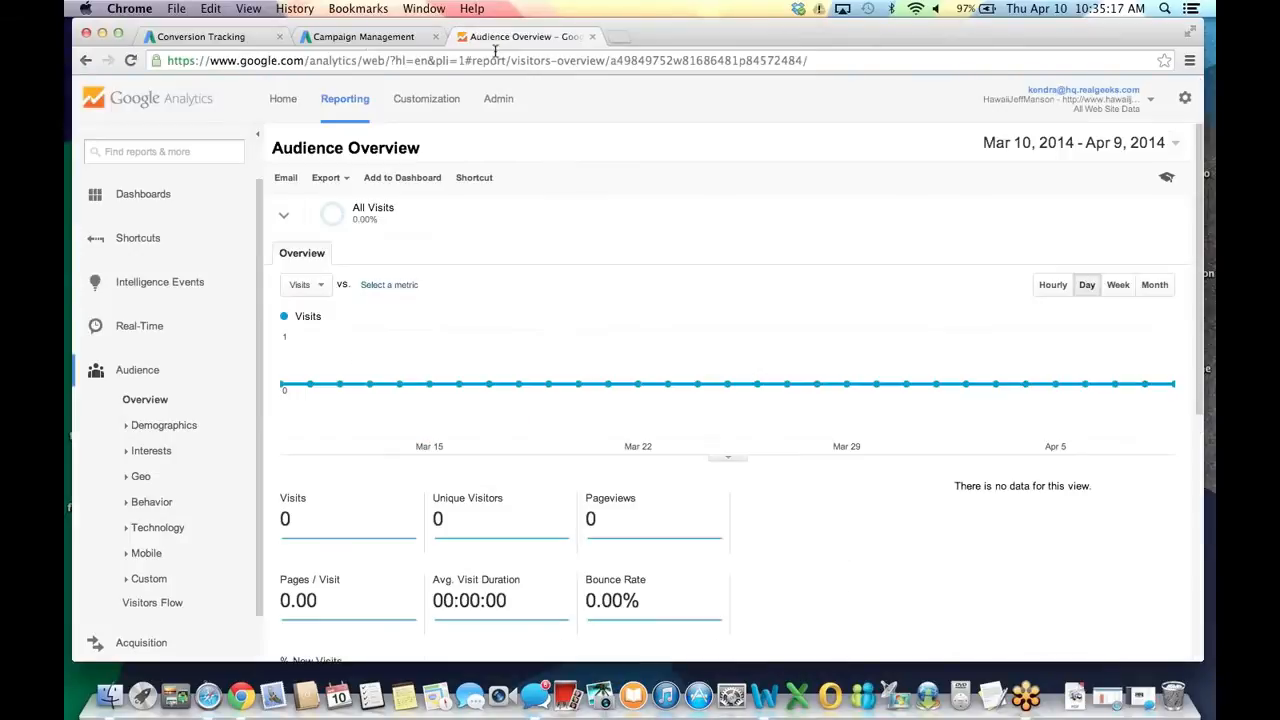
pyautogui.click(366, 37)
pyautogui.click(205, 36)
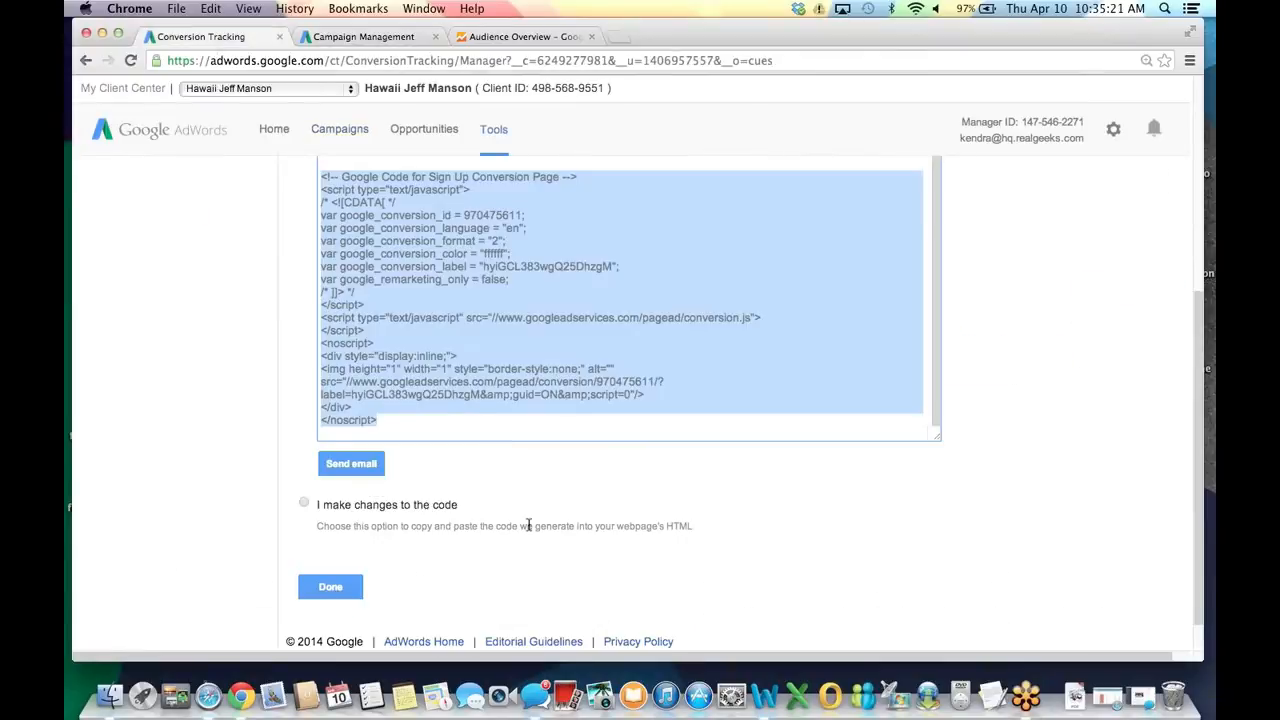
pyautogui.click(304, 507)
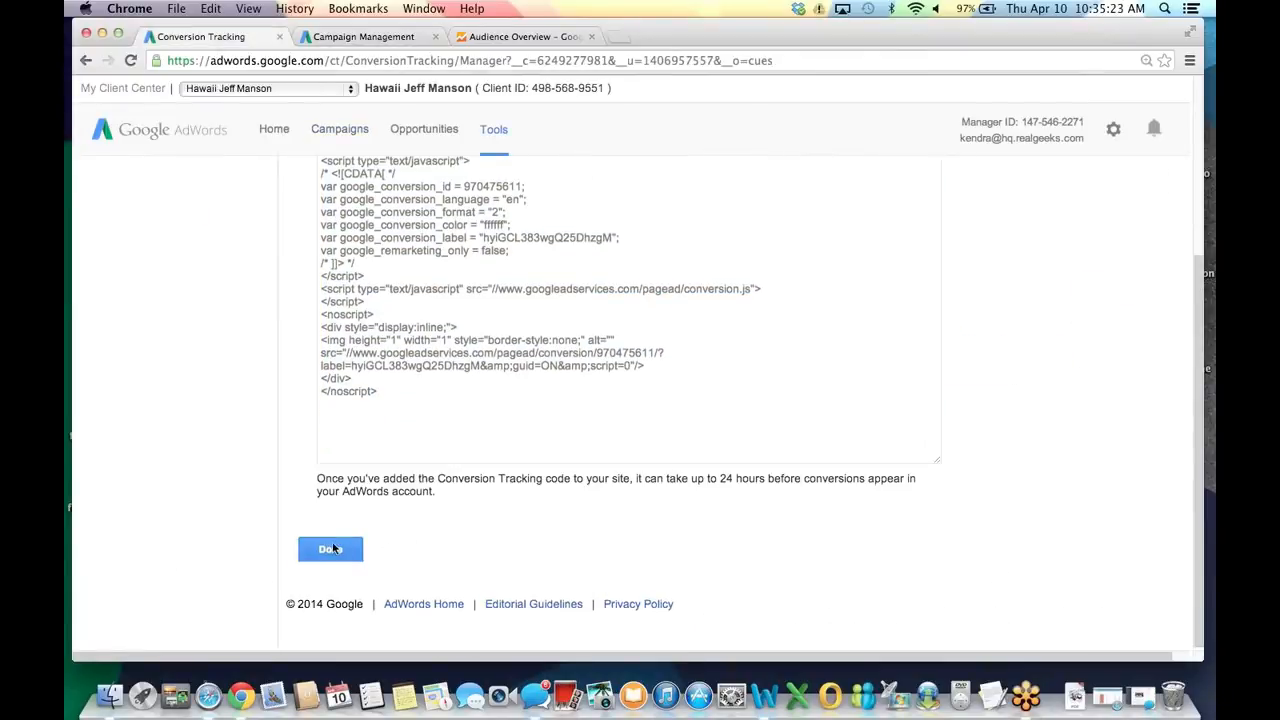
pyautogui.scroll(5, 573, 413)
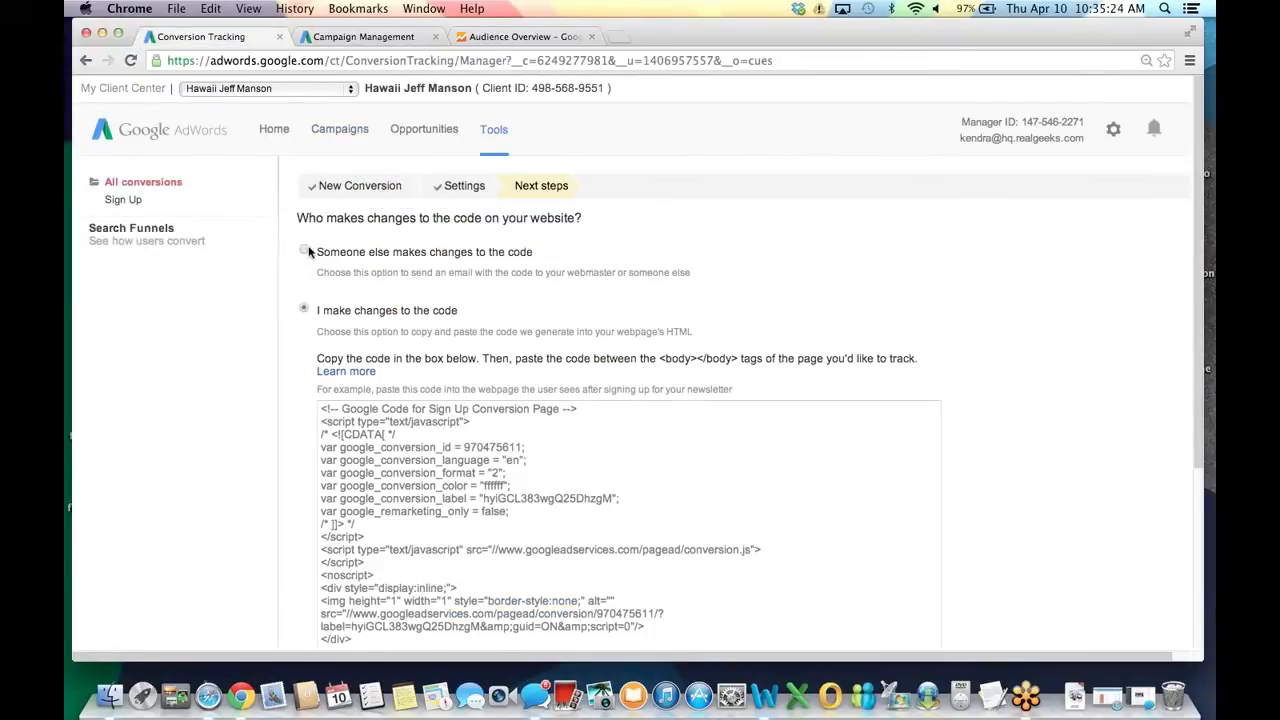
pyautogui.click(304, 251)
pyautogui.press('BackSpace')
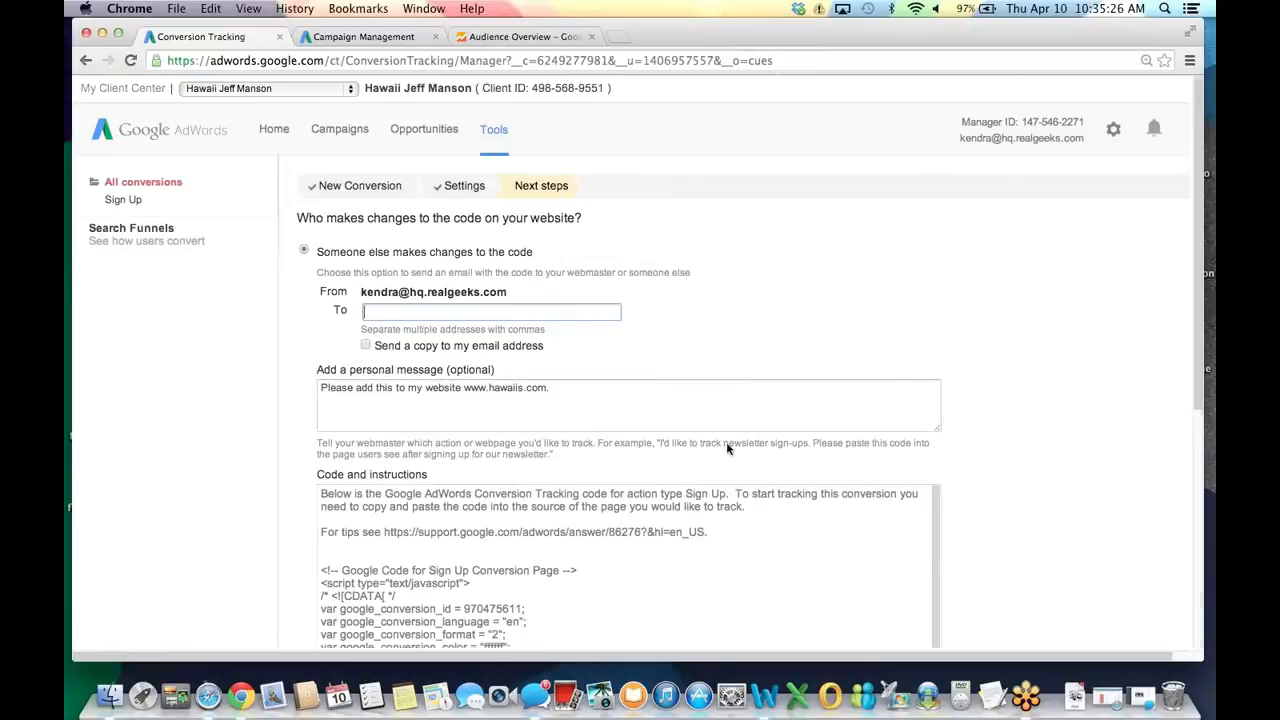
pyautogui.scroll(-10, 640, 400)
pyautogui.click(329, 546)
pyautogui.click(338, 133)
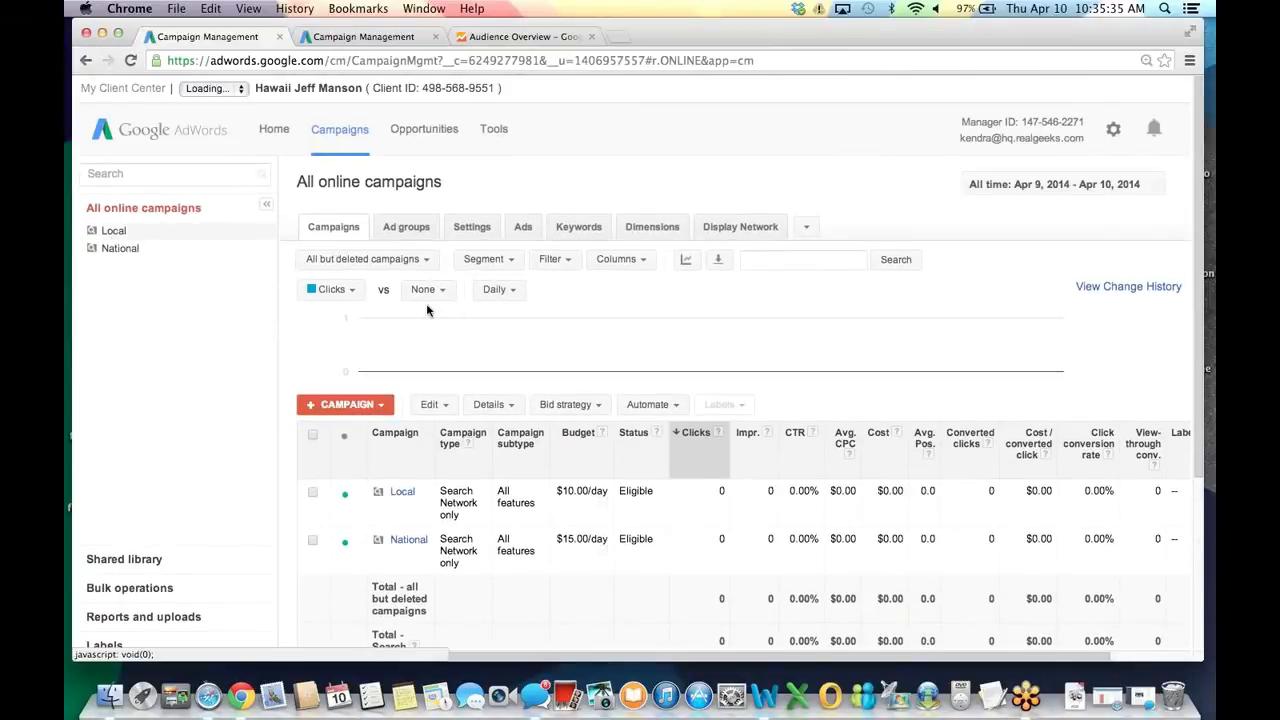
# Compare Clicks against Conversions > Converted clicks in the chart, keeping the All time range.
pyautogui.click(440, 290)
pyautogui.moveTo(447, 363)
pyautogui.click(586, 367)
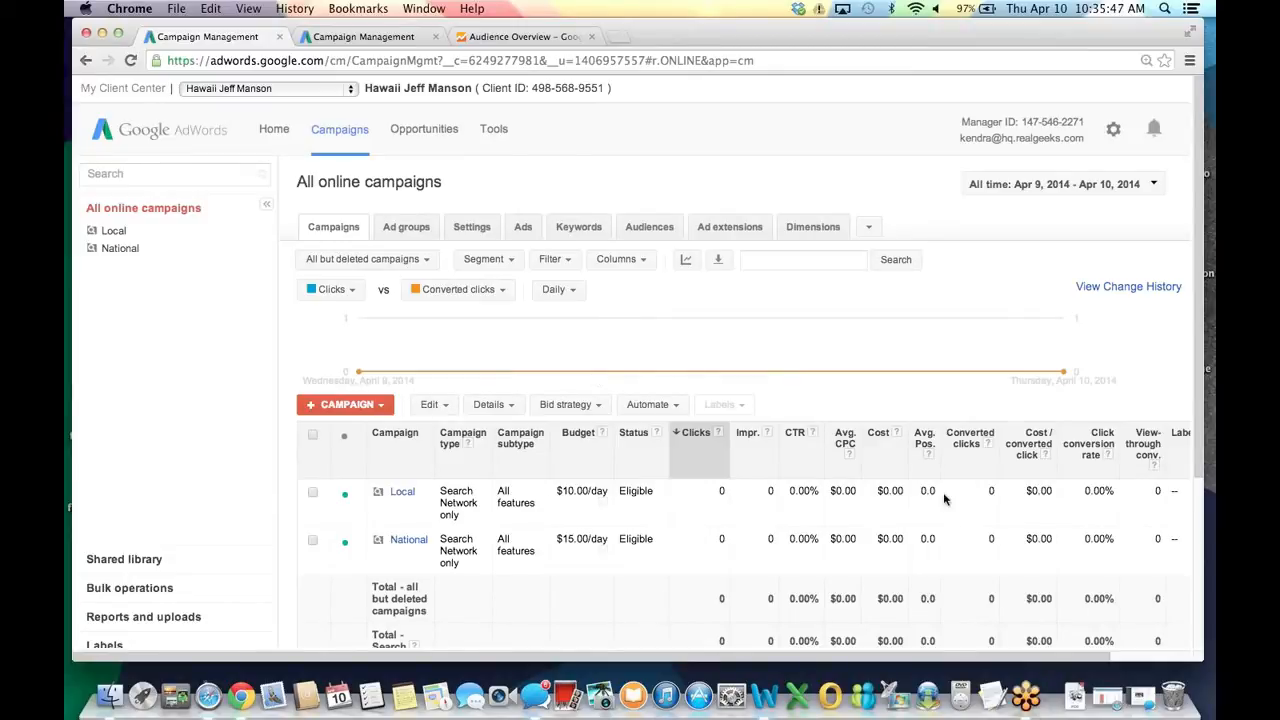
pyautogui.click(1015, 190)
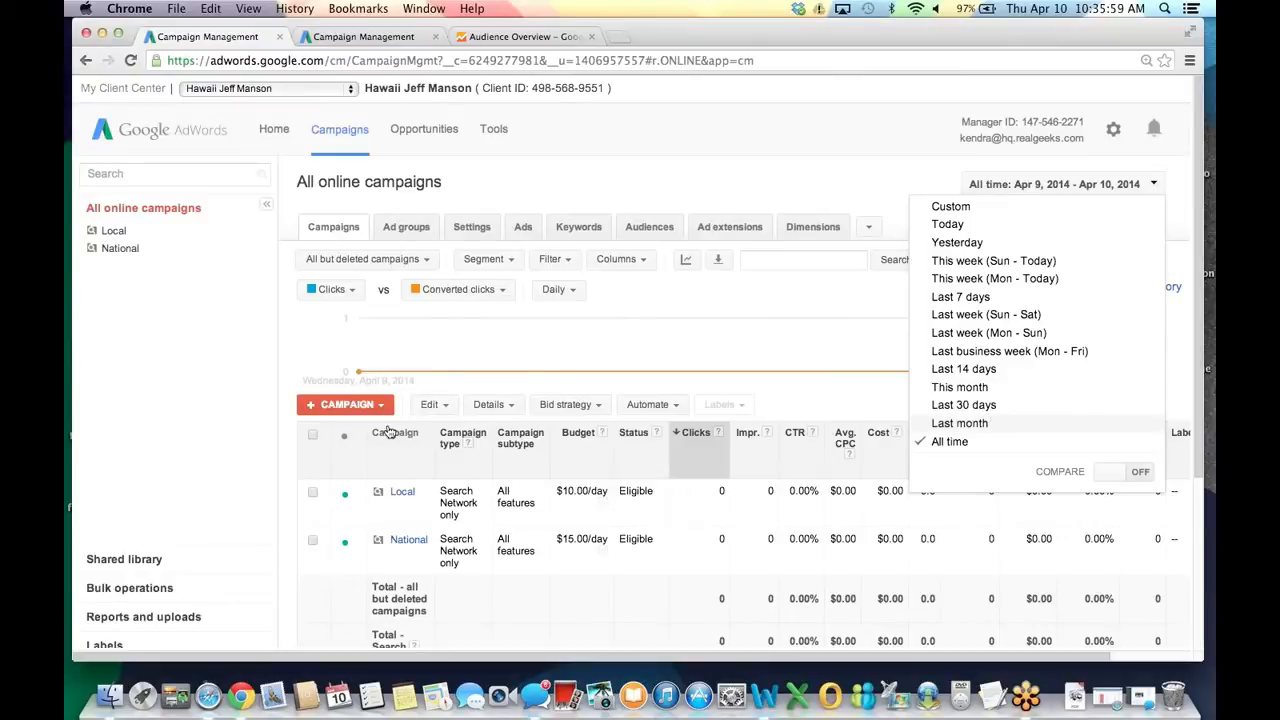
pyautogui.click(208, 403)
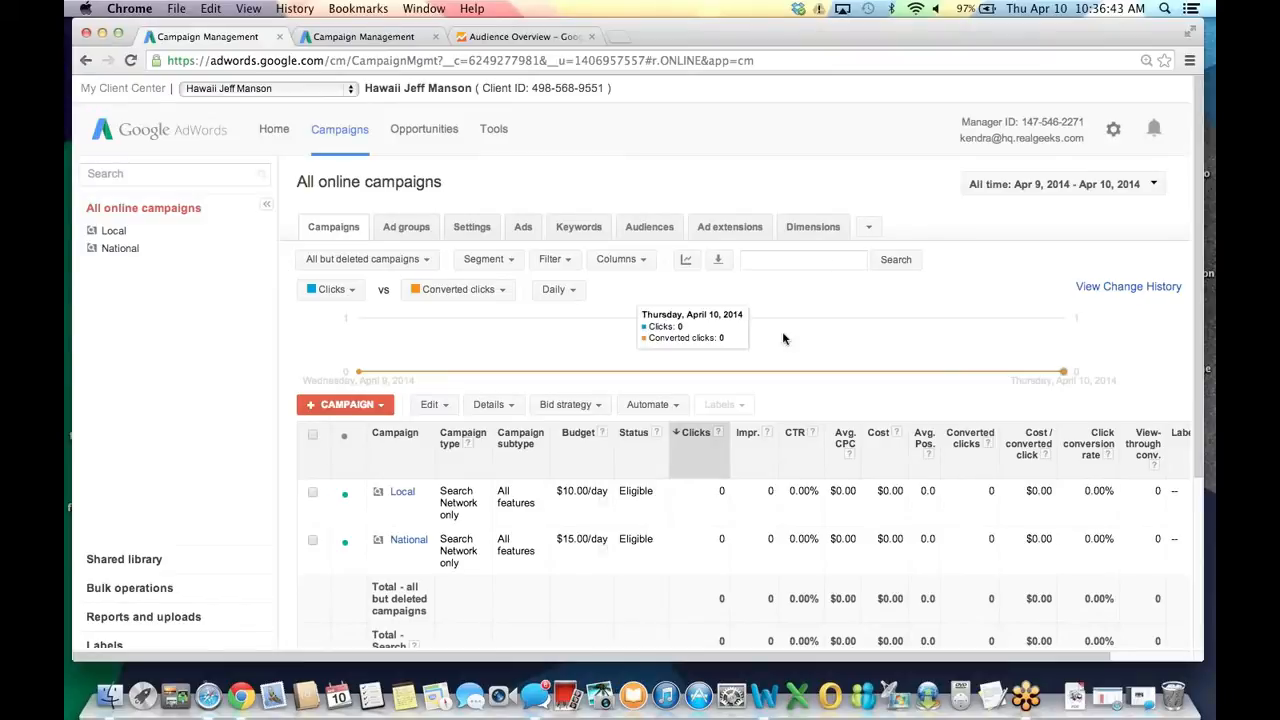
# In Analytics Admin > AdWords Linking, select the Hawaii-Search account and proceed to Next step.
pyautogui.click(507, 37)
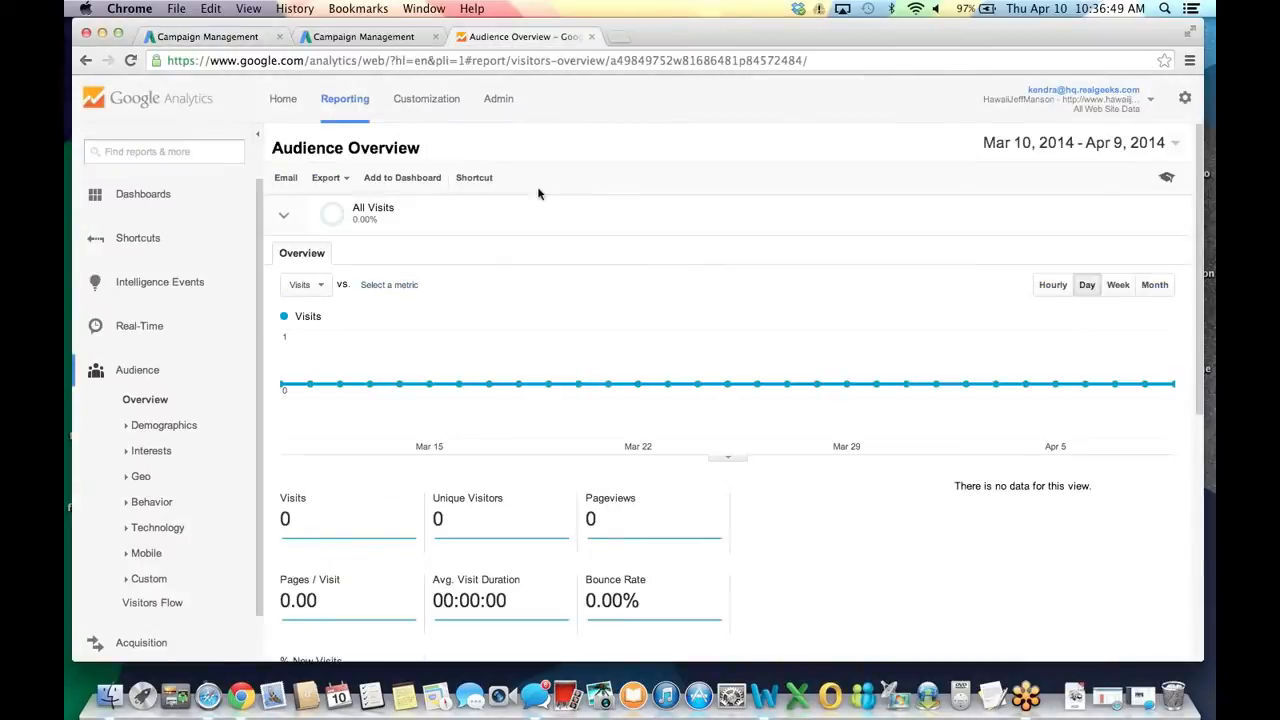
pyautogui.click(500, 99)
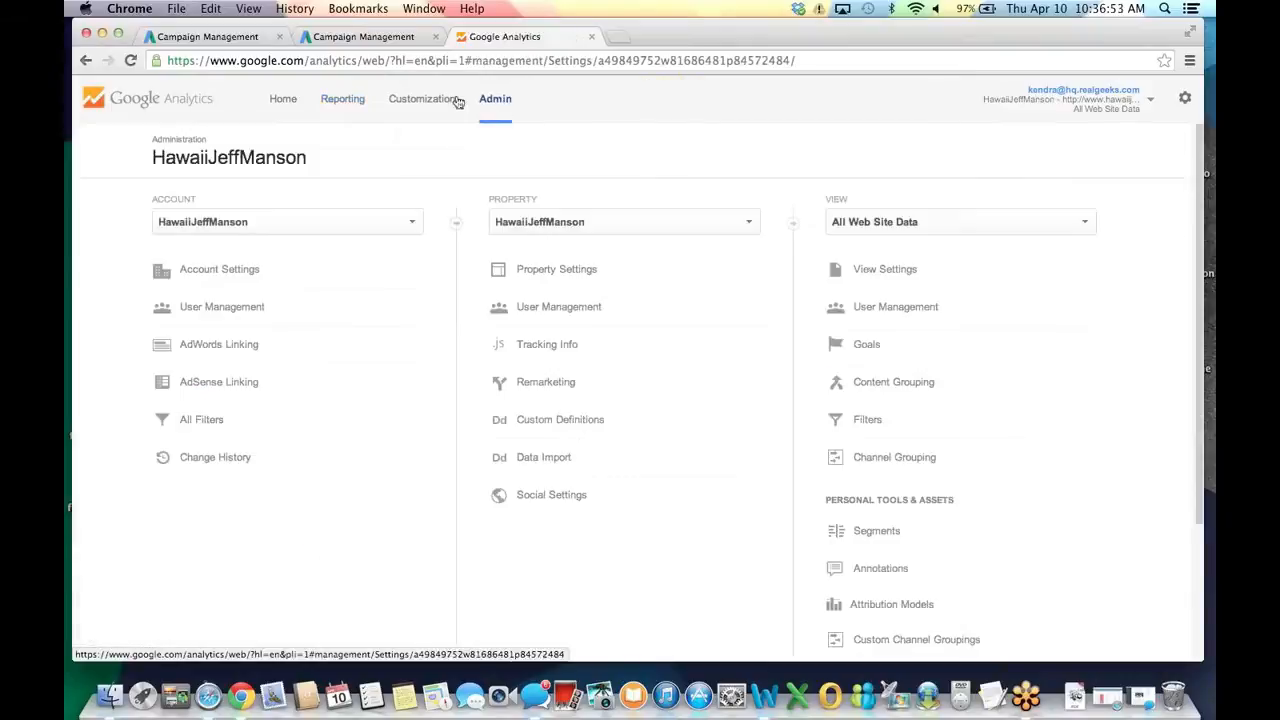
pyautogui.click(241, 357)
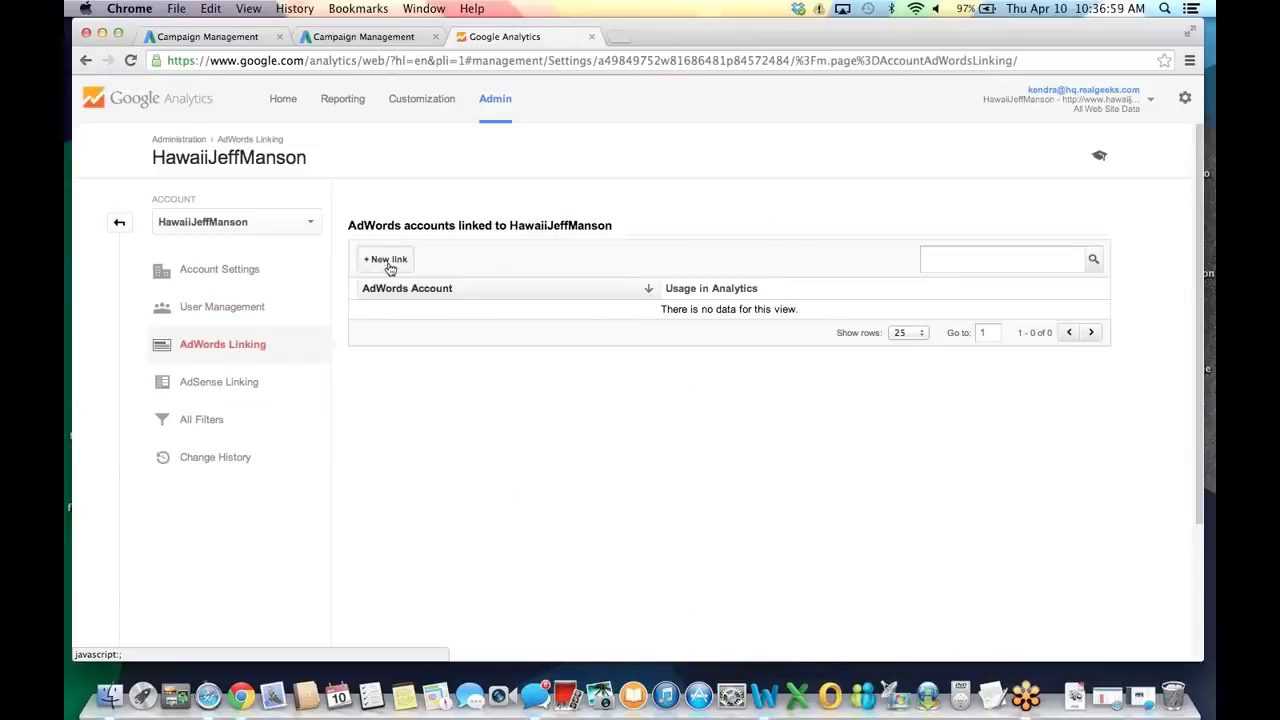
pyautogui.click(390, 266)
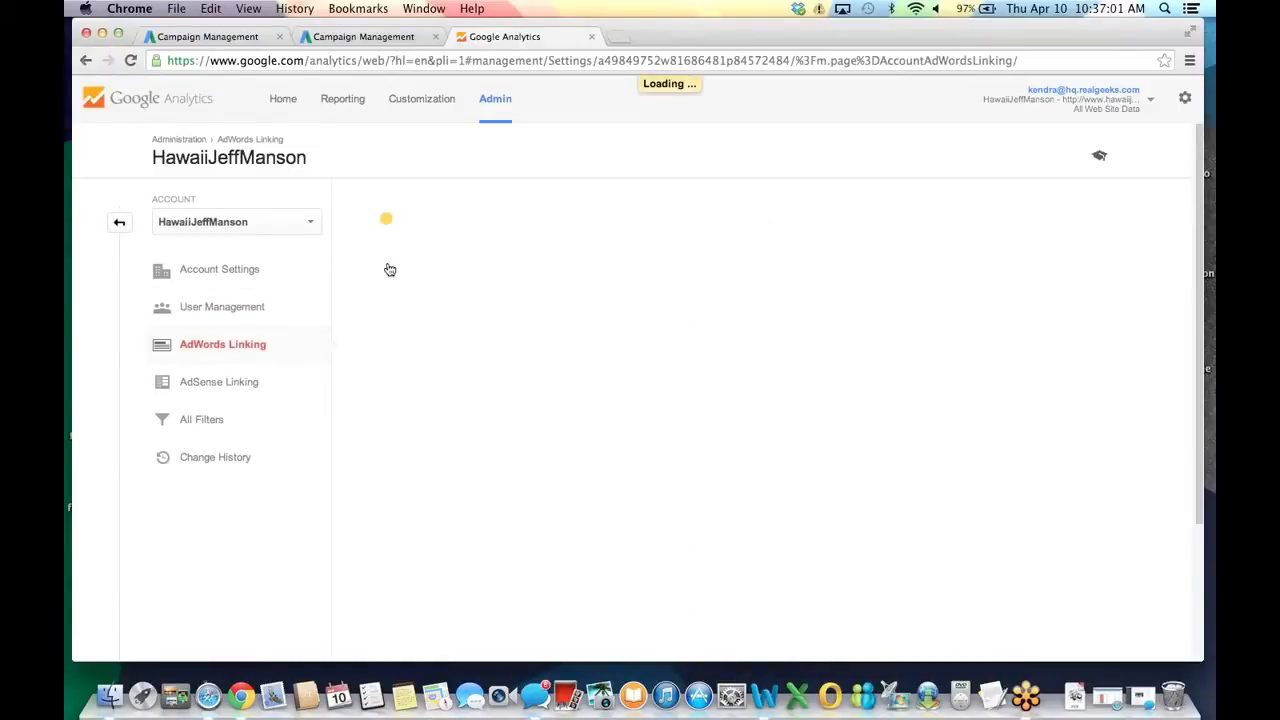
pyautogui.scroll(-1, 633, 336)
pyautogui.scroll(-3, 634, 338)
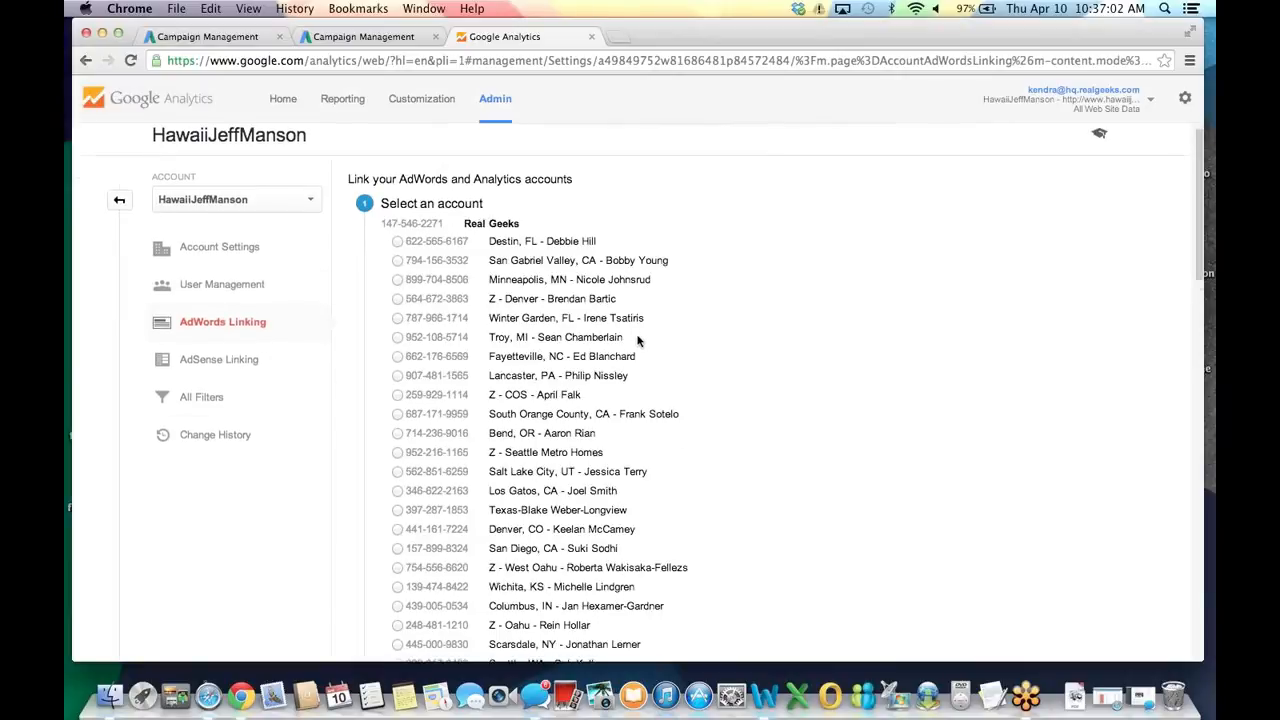
pyautogui.scroll(-5, 638, 340)
pyautogui.click(397, 538)
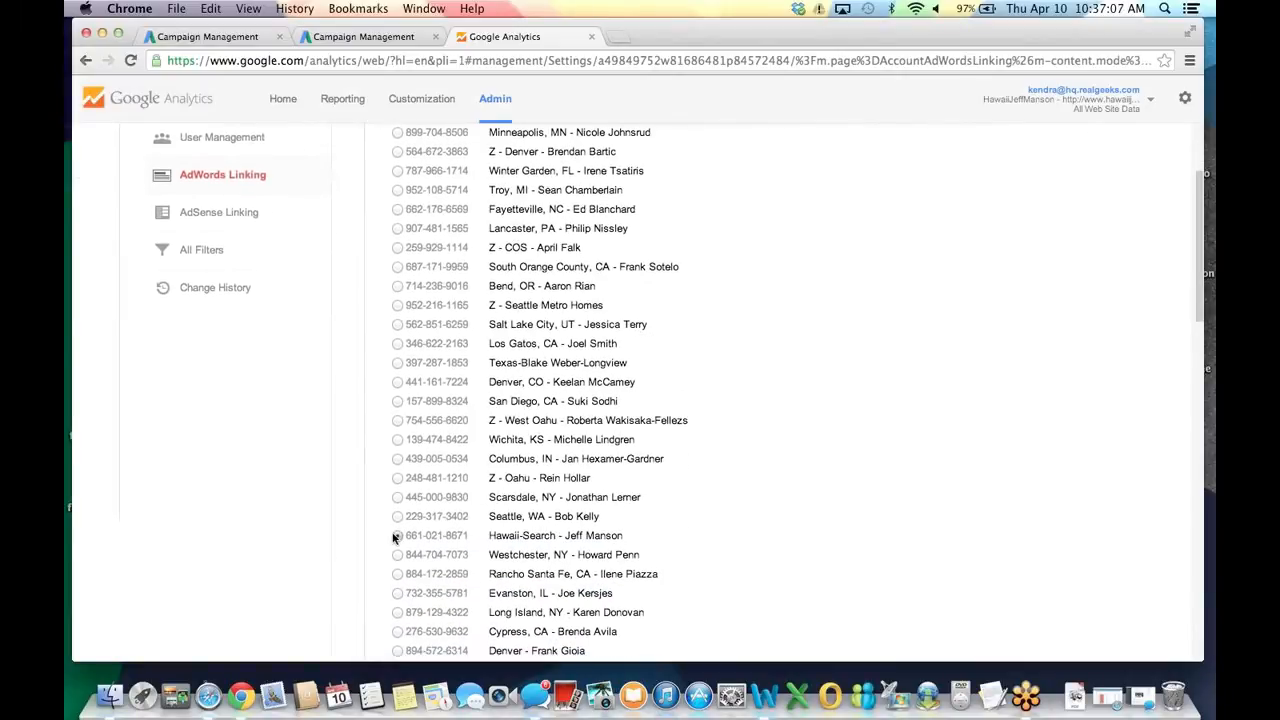
pyautogui.scroll(-15, 646, 505)
pyautogui.scroll(-6, 588, 429)
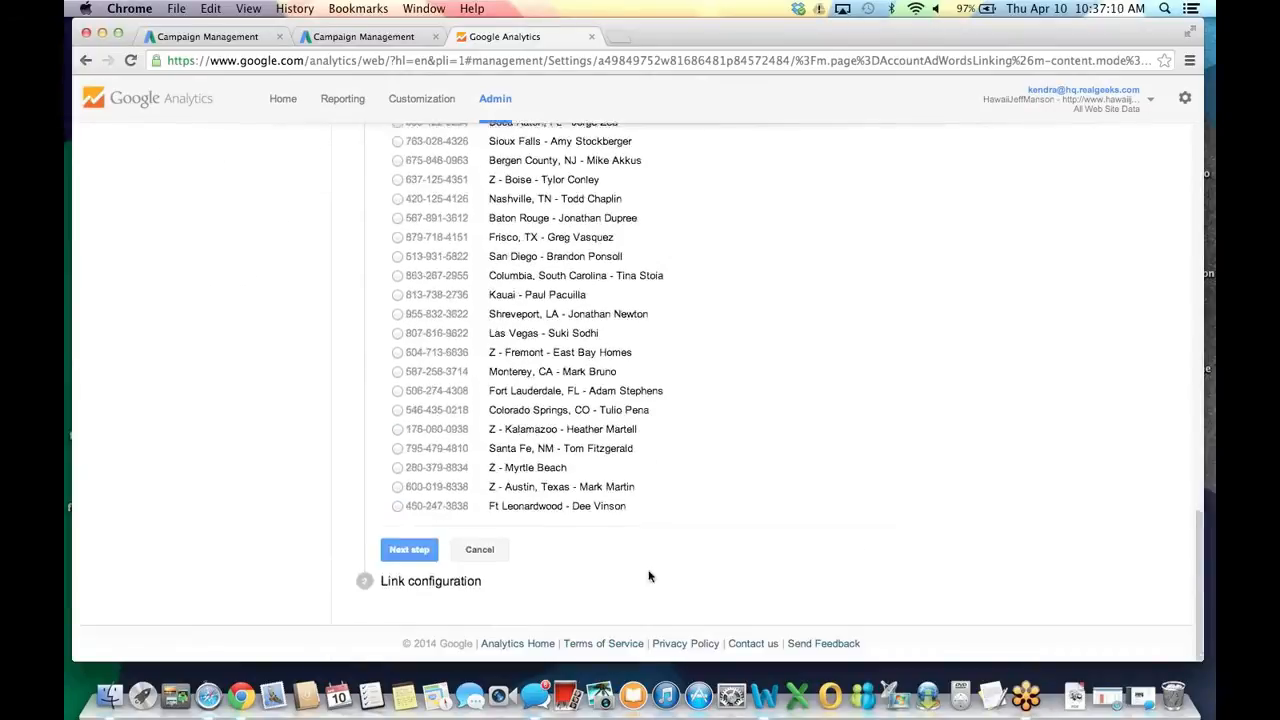
pyautogui.click(409, 549)
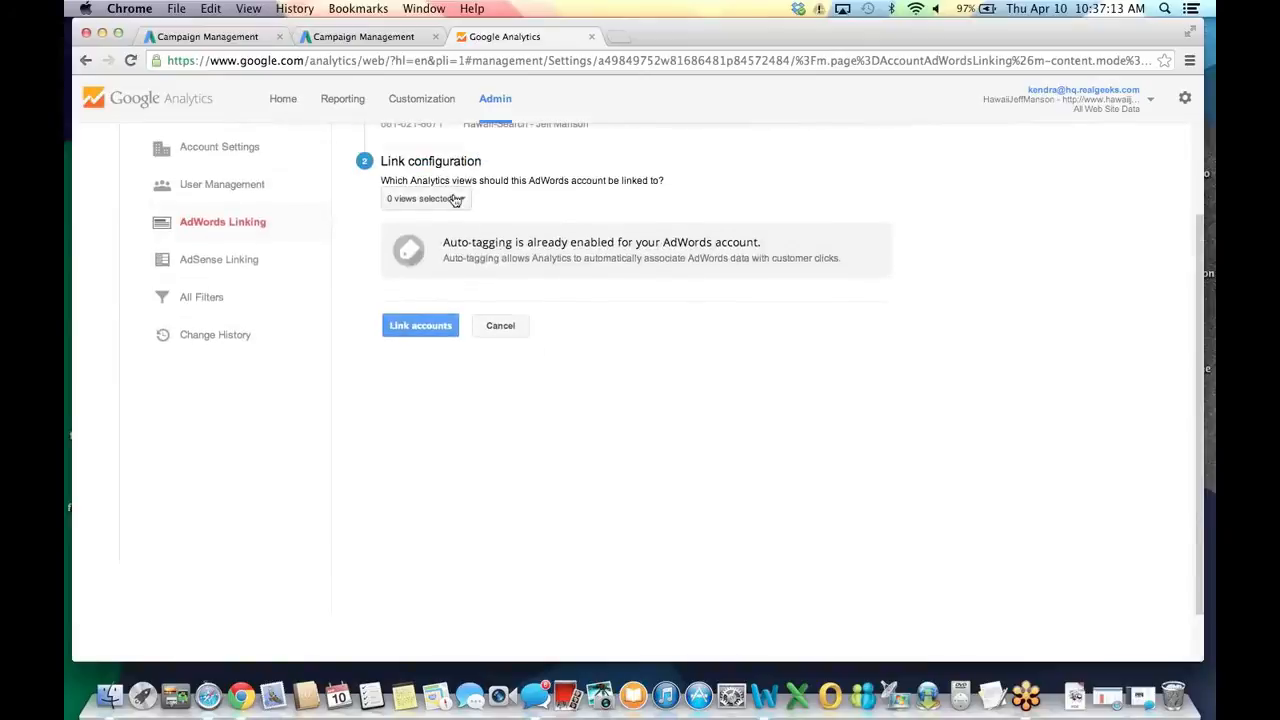
# Tick the All Web Site Data view and link the accounts.
pyautogui.click(451, 197)
pyautogui.click(395, 275)
pyautogui.click(693, 397)
pyautogui.click(411, 326)
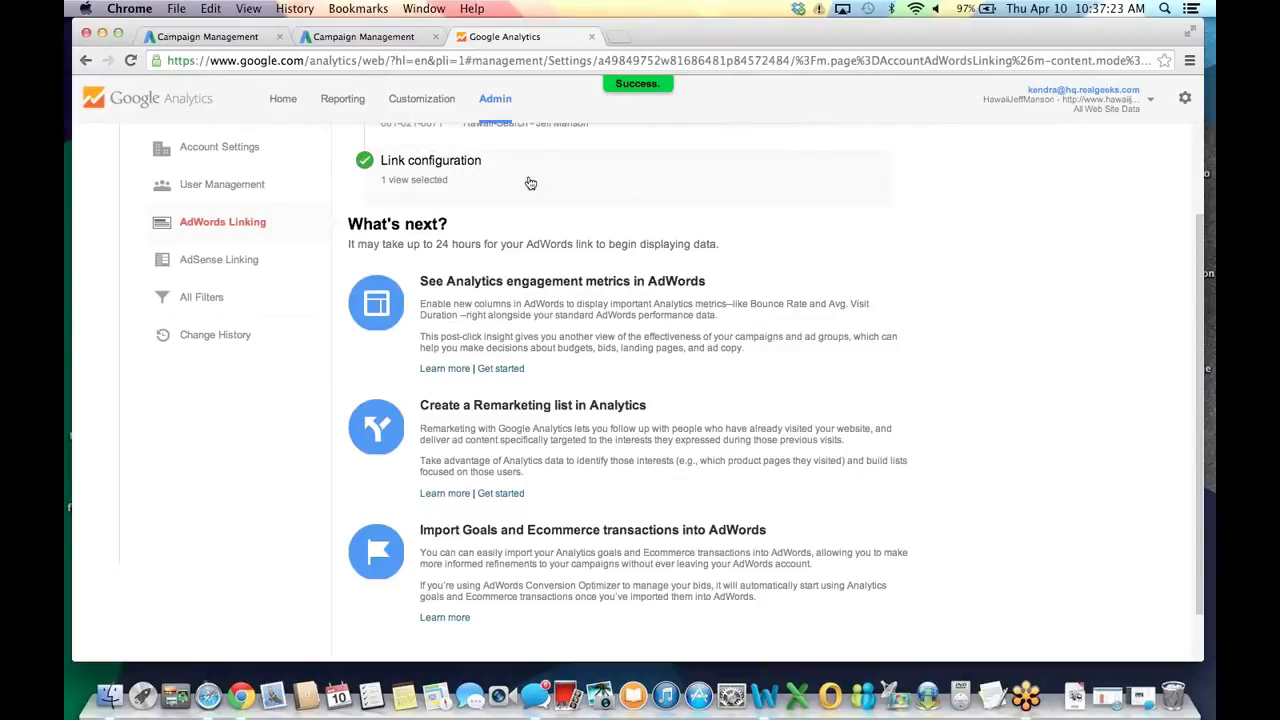
# Save the Google Analytics link under Account settings > Linked accounts, acknowledging the remaining-step notice.
pyautogui.click(380, 43)
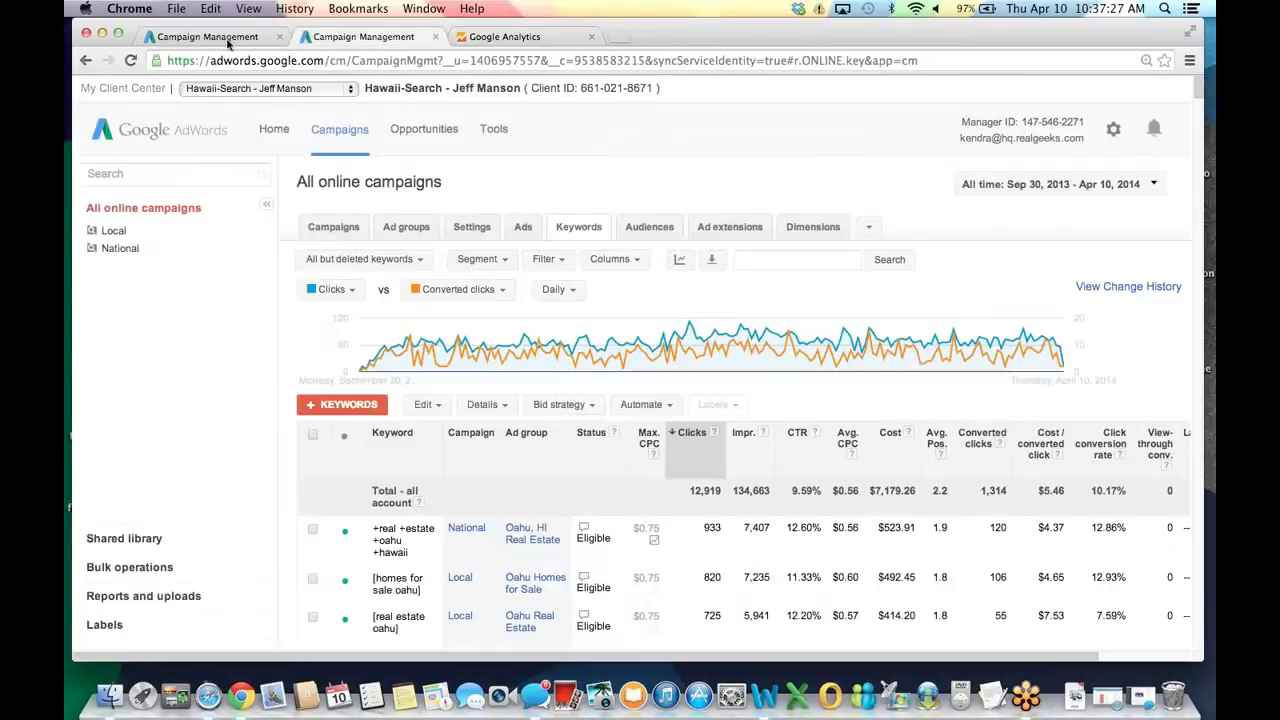
pyautogui.click(1113, 137)
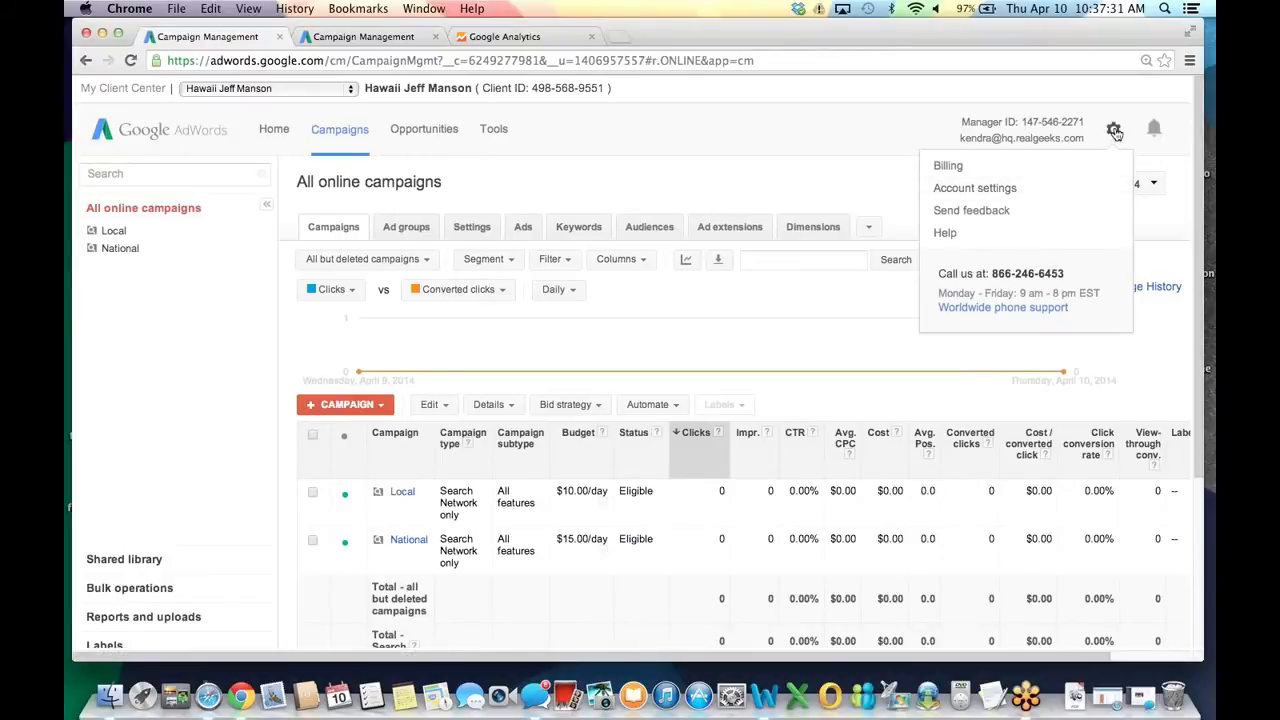
pyautogui.click(986, 189)
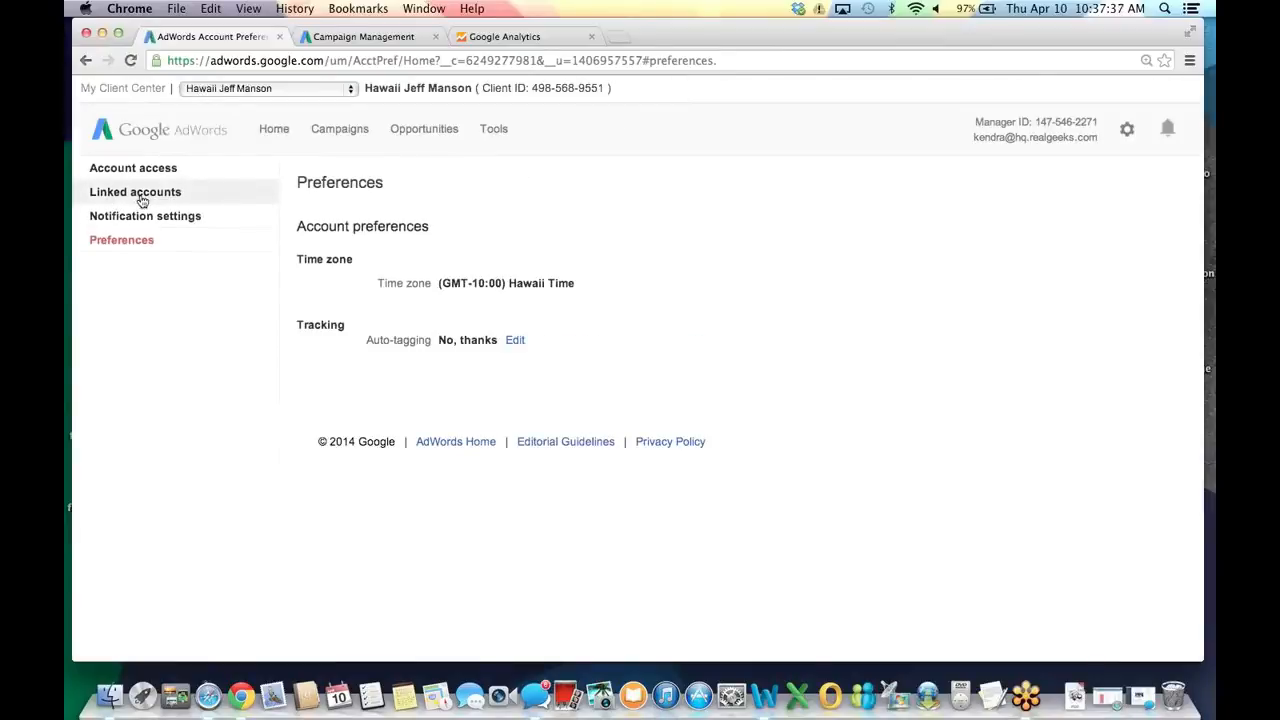
pyautogui.click(142, 201)
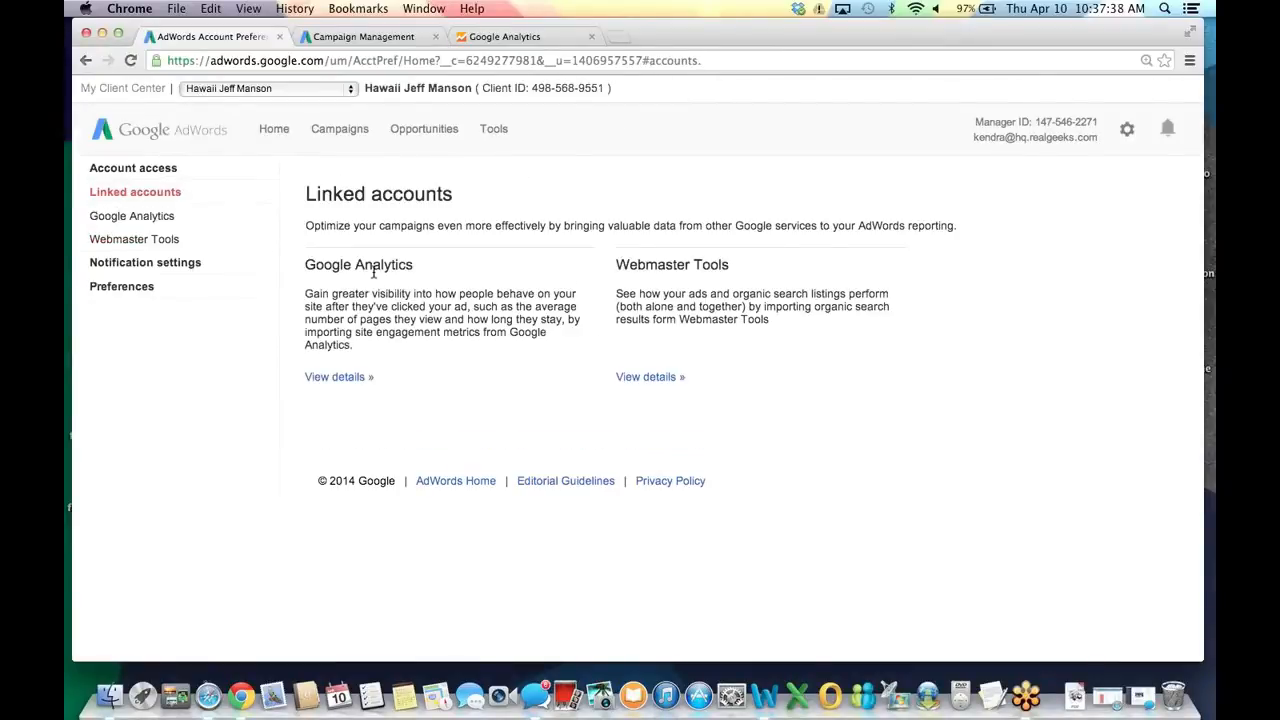
pyautogui.click(338, 378)
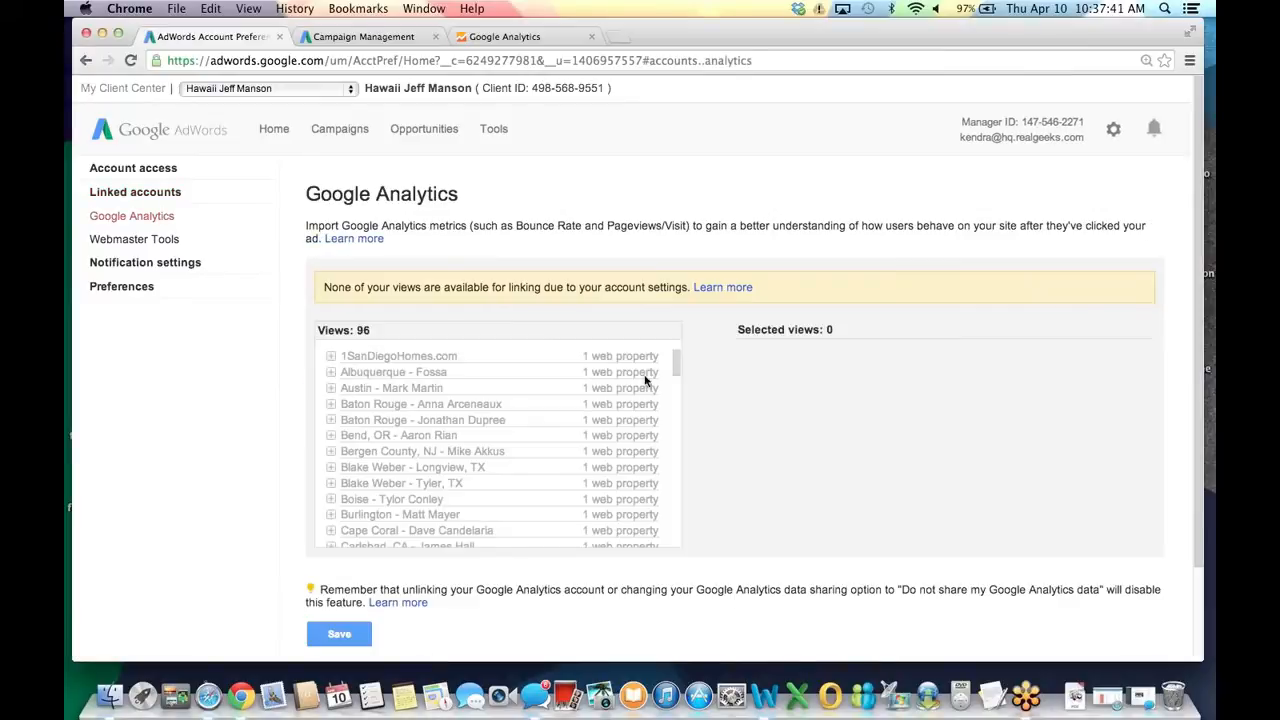
pyautogui.scroll(-10, 620, 385)
pyautogui.scroll(-15, 619, 386)
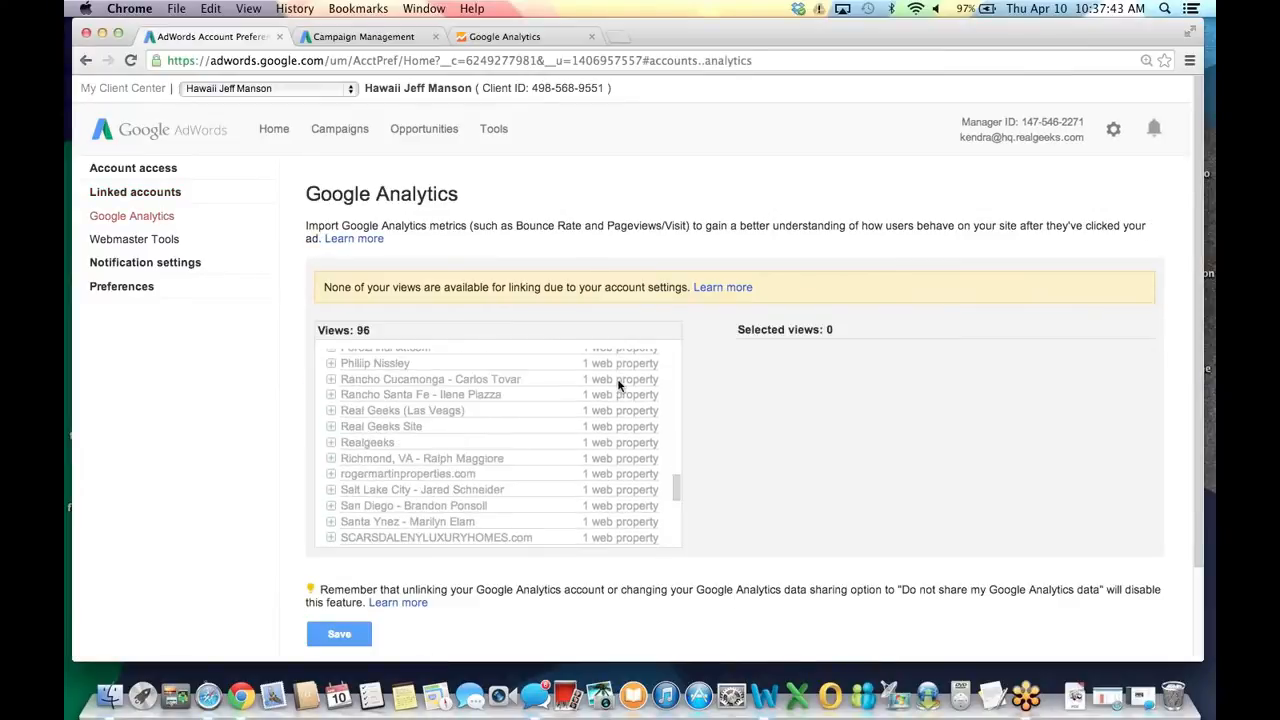
pyautogui.scroll(-3, 617, 385)
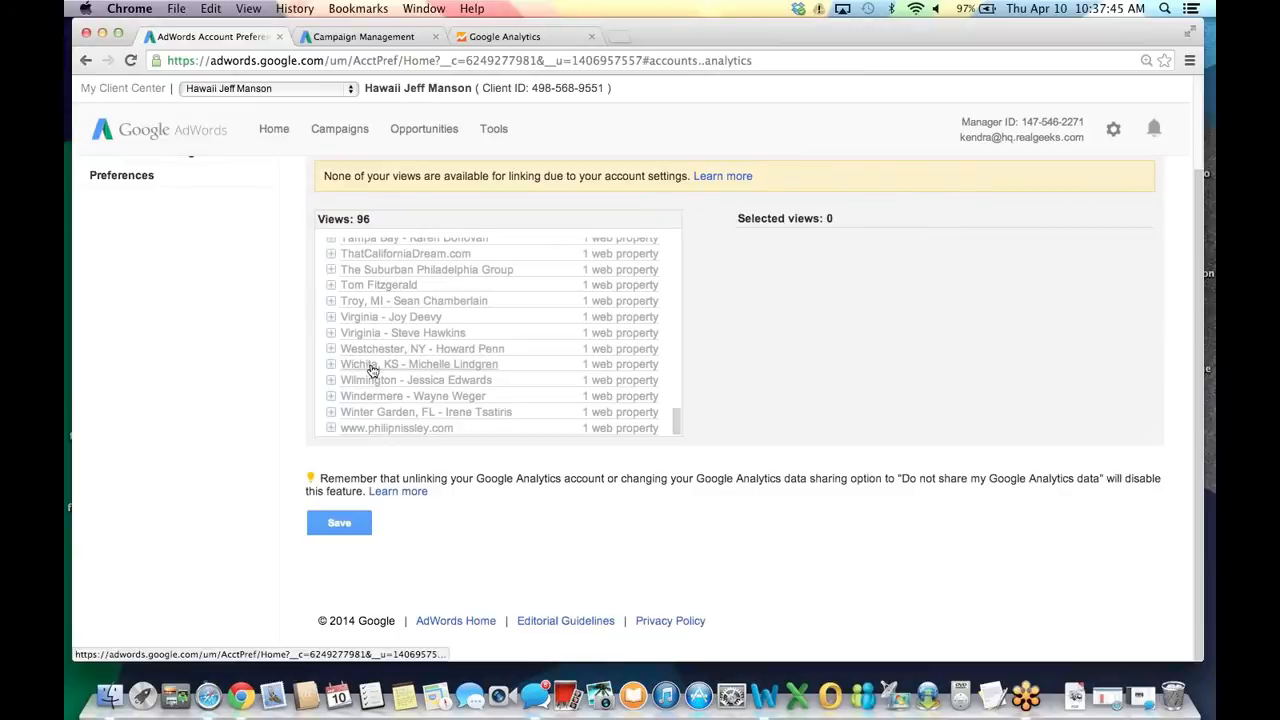
pyautogui.scroll(5, 409, 354)
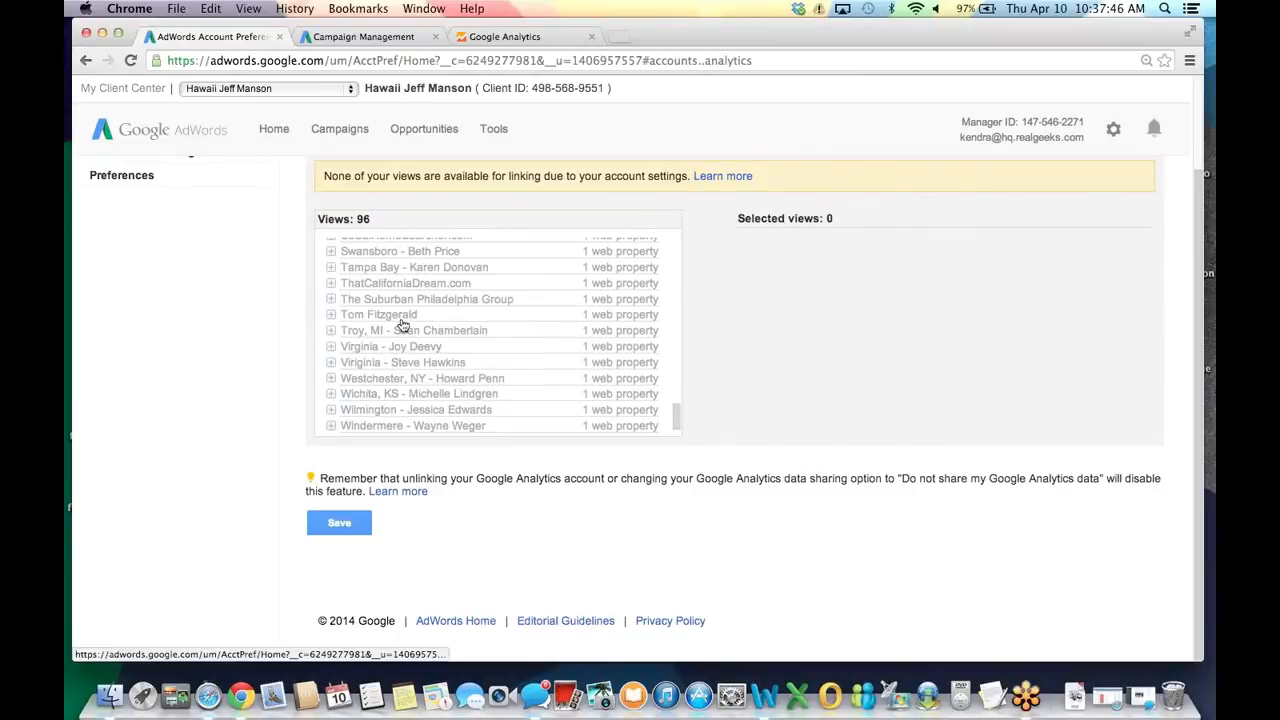
pyautogui.scroll(10, 400, 320)
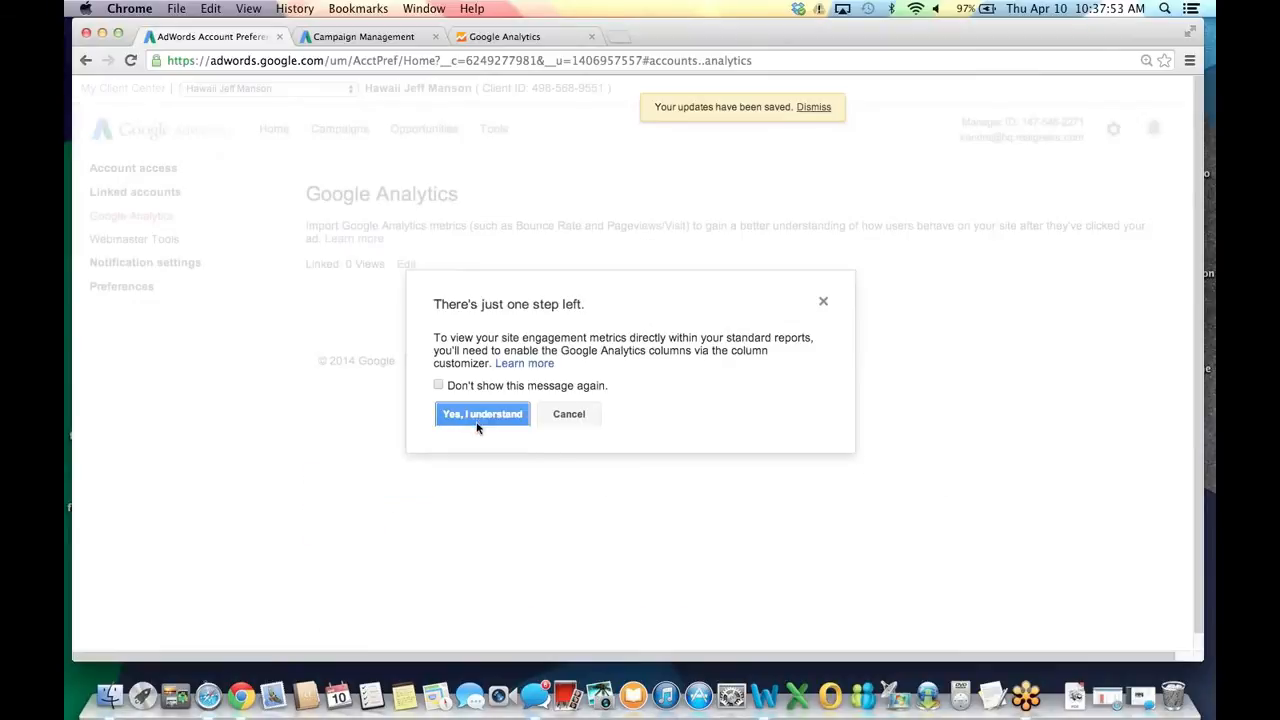
pyautogui.click(479, 420)
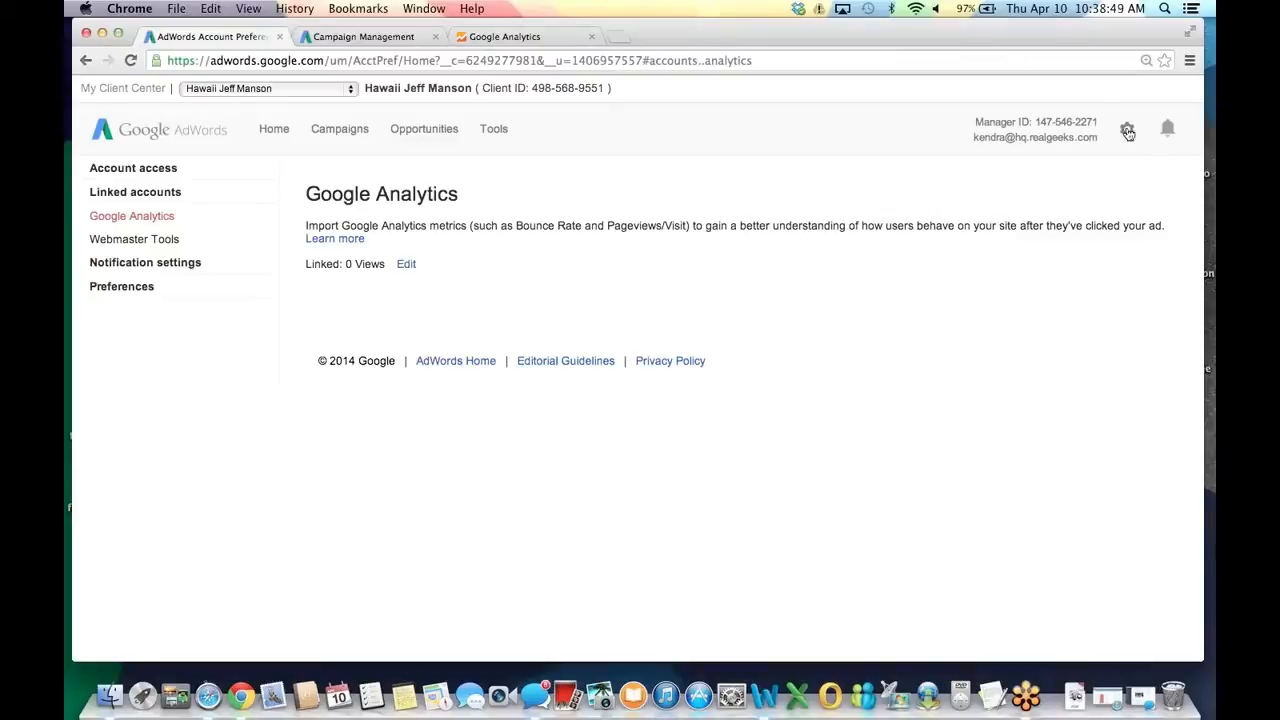
# Start a billing profile with United States as the country.
pyautogui.click(1126, 131)
pyautogui.click(995, 170)
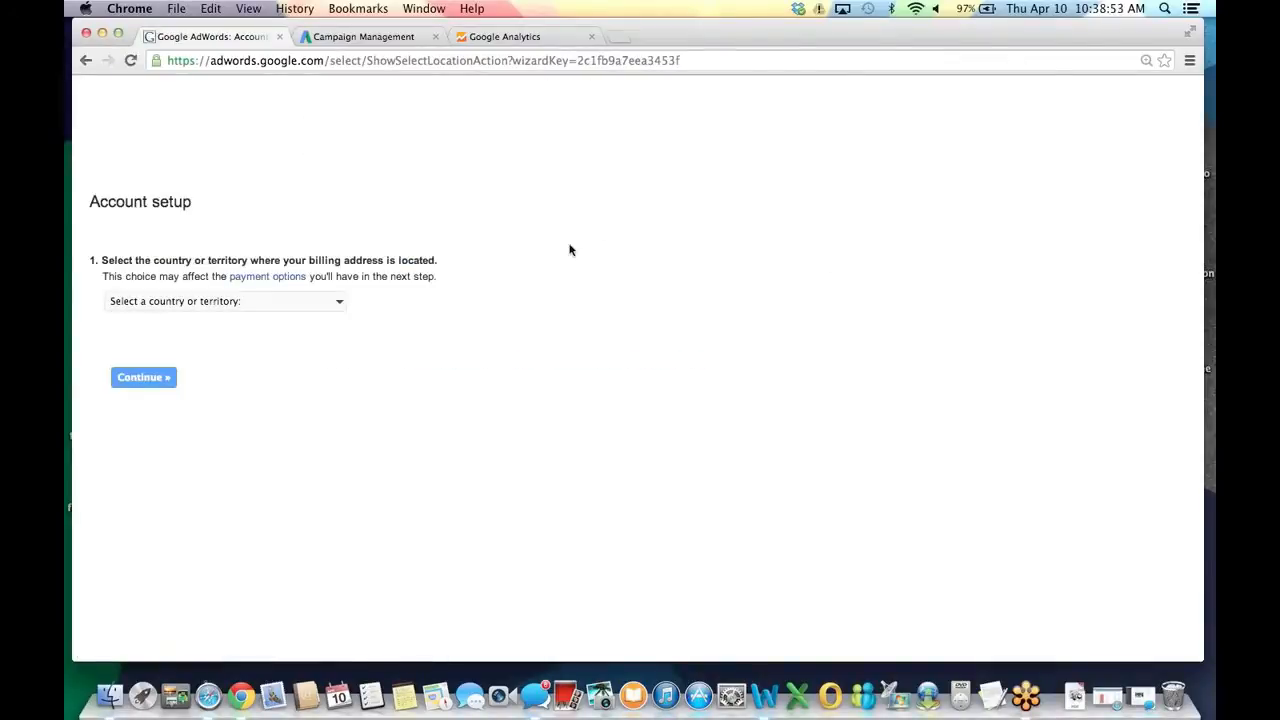
pyautogui.click(291, 289)
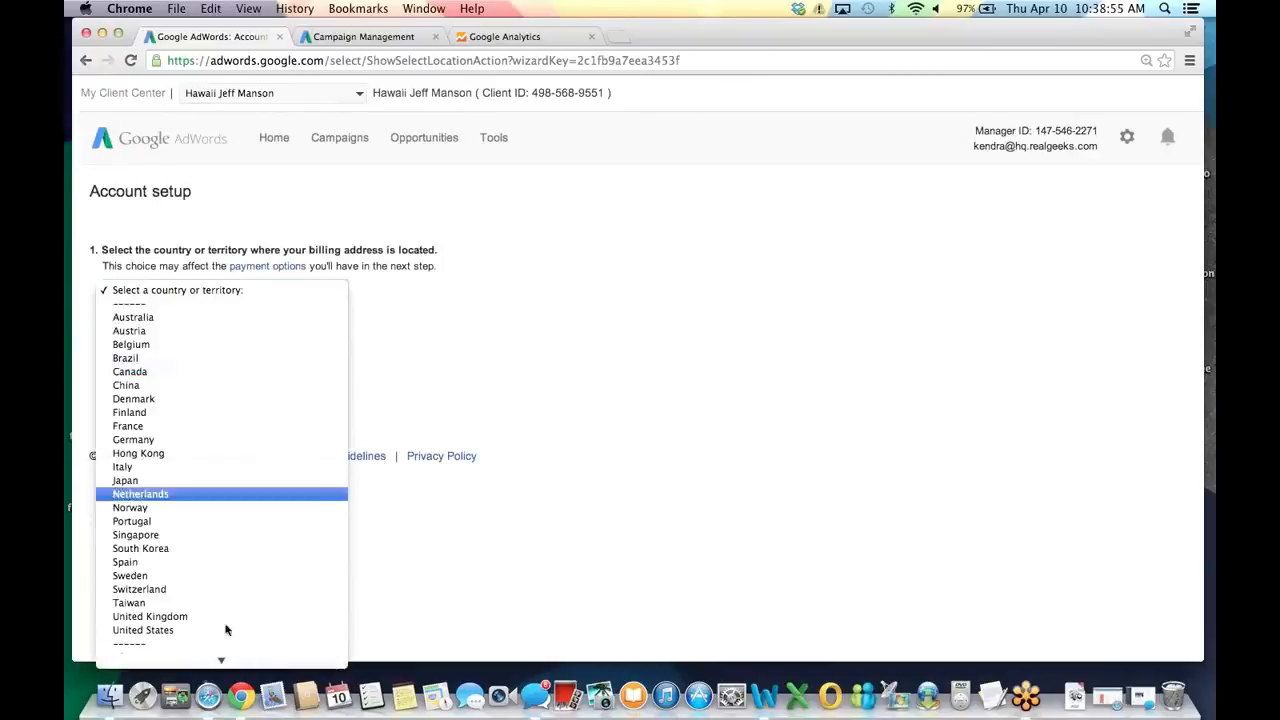
pyautogui.click(220, 630)
pyautogui.click(155, 370)
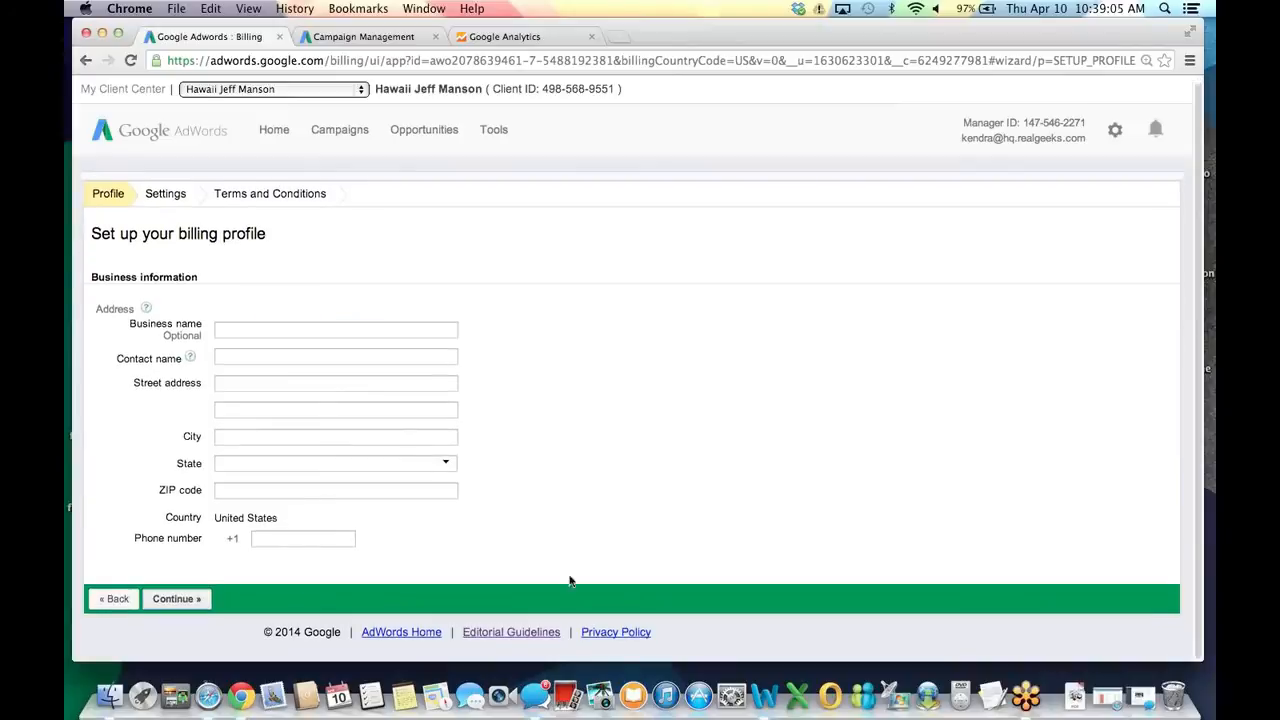
# Fill in the contact name, street address, city, state, ZIP code and phone number.
pyautogui.click(301, 357)
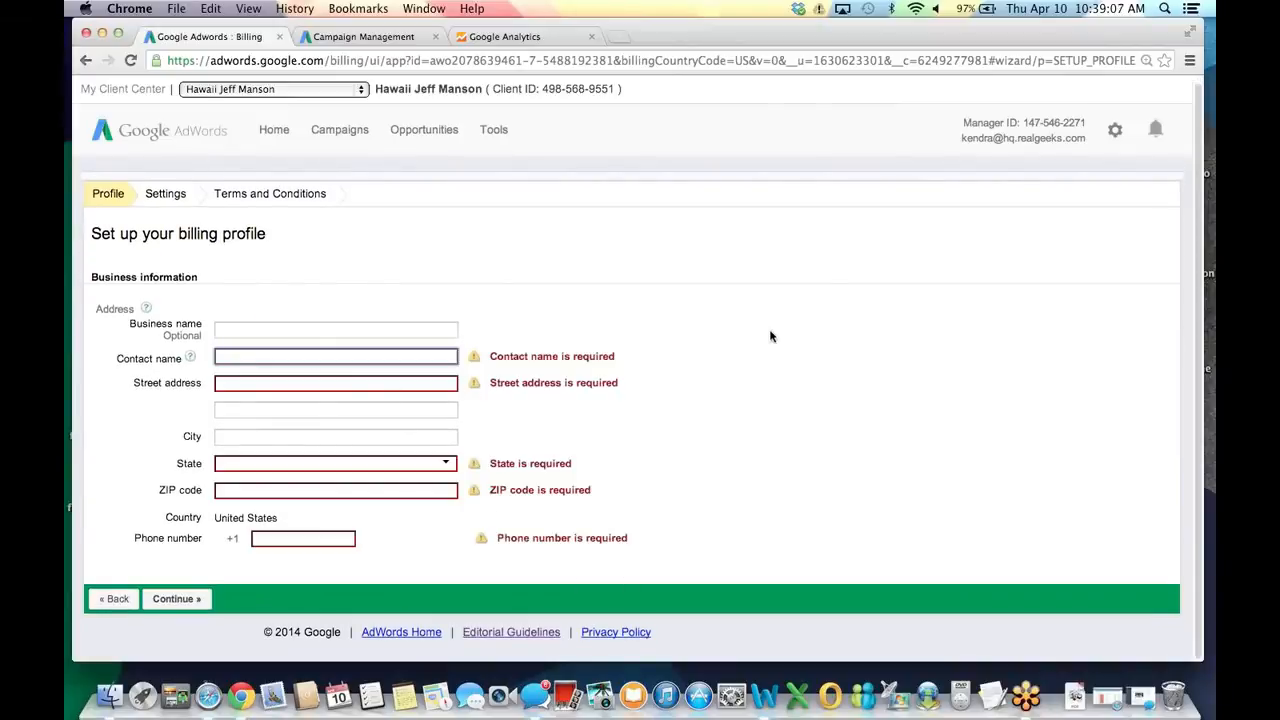
pyautogui.press('Tab')
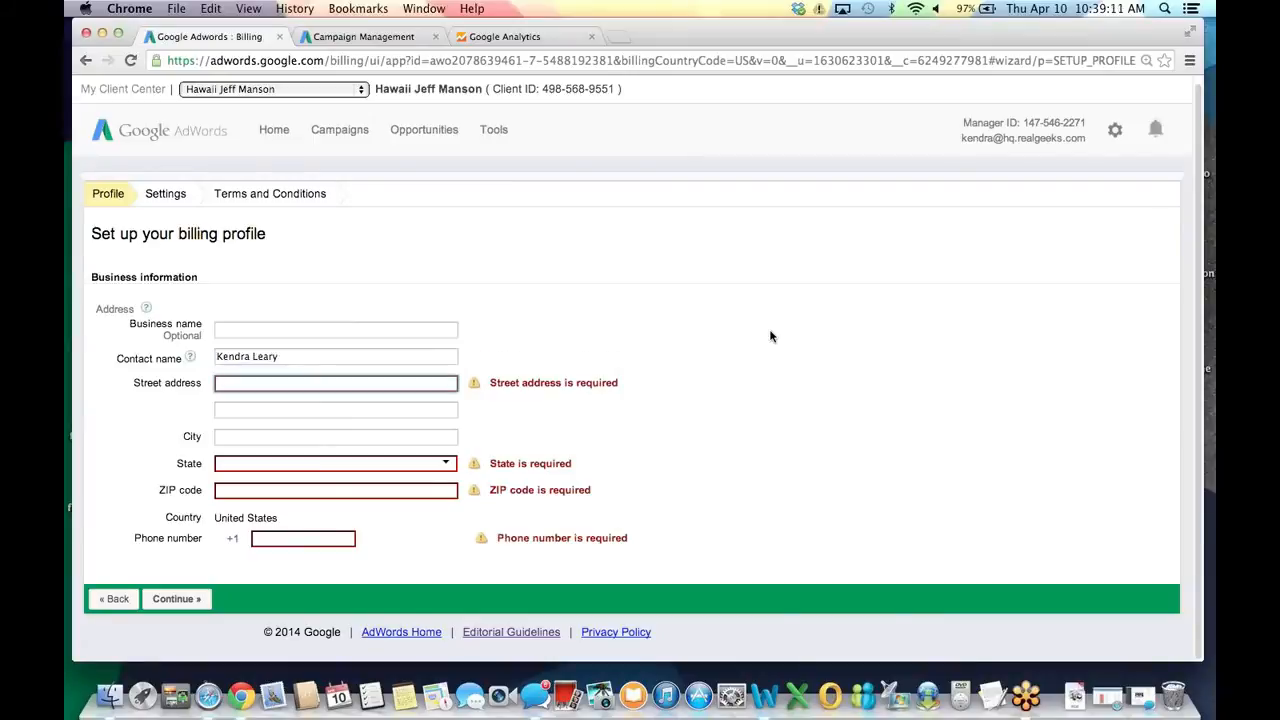
pyautogui.press('Tab')
pyautogui.press('Tab')
pyautogui.write('Kailua')
pyautogui.press('Tab')
pyautogui.write('Hawaiia')
pyautogui.press('Tab')
pyautogui.write('96734')
pyautogui.press('Tab')
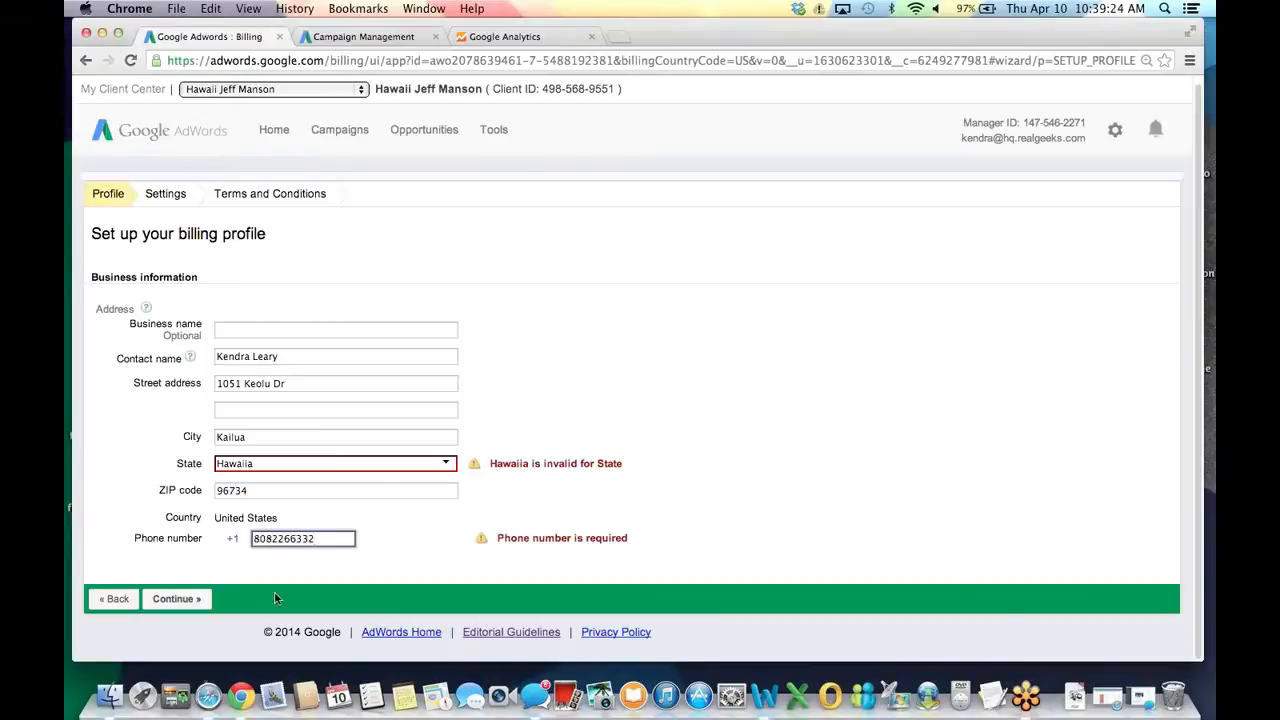
# Correct the misspelled state entry to Hawaii from the suggestions.
pyautogui.click(190, 600)
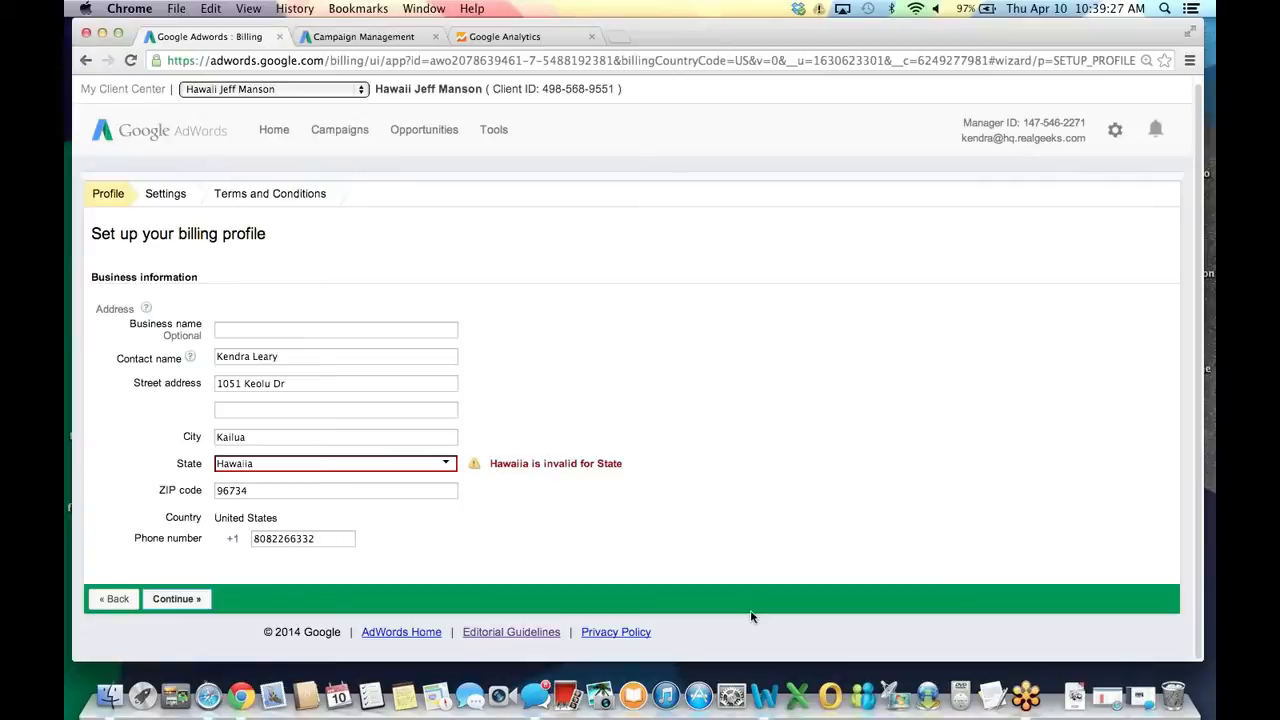
pyautogui.click(260, 463)
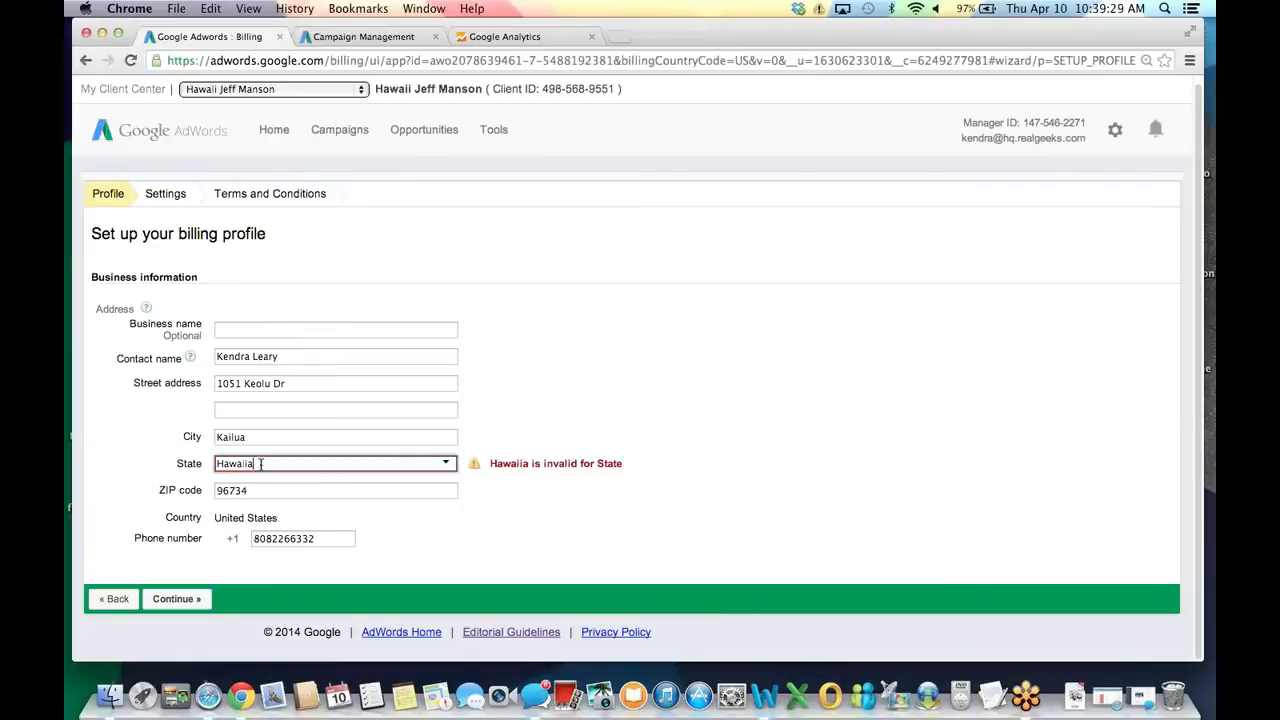
pyautogui.press('BackSpace')
pyautogui.click(232, 480)
# Submit the billing profile with State Hawaii and select Credit or debit card payment.
pyautogui.click(177, 598)
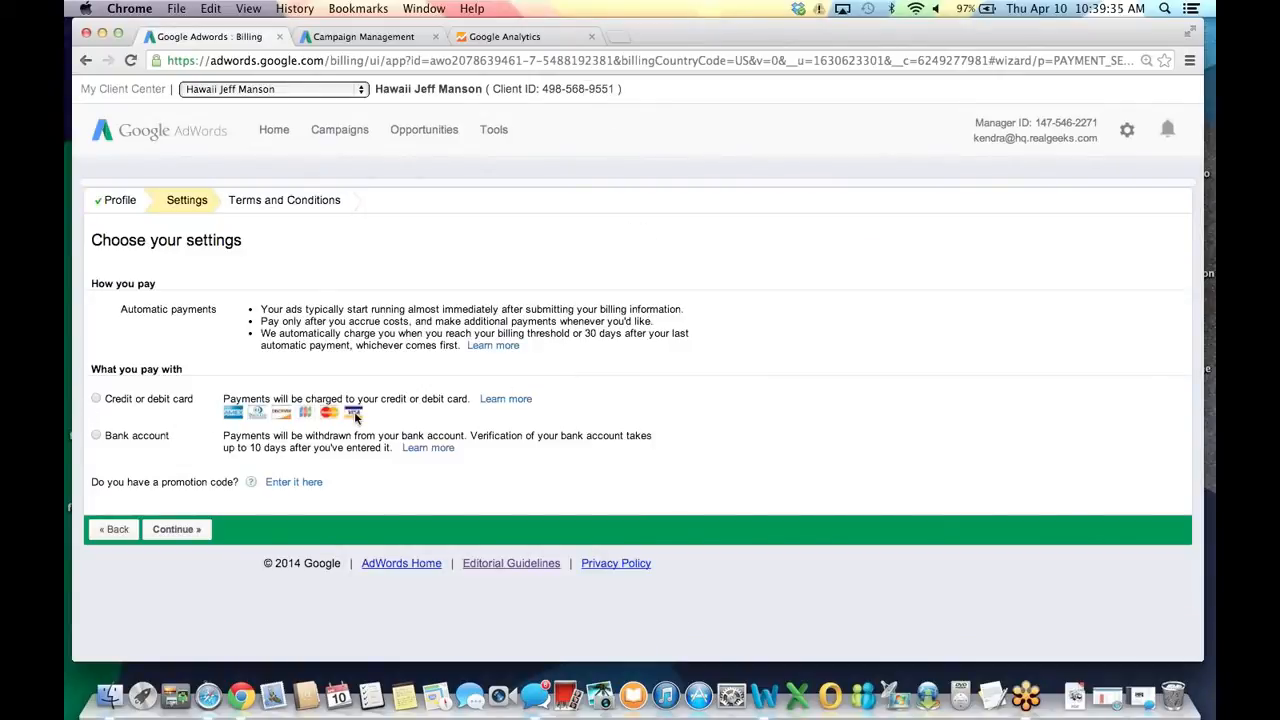
pyautogui.click(96, 400)
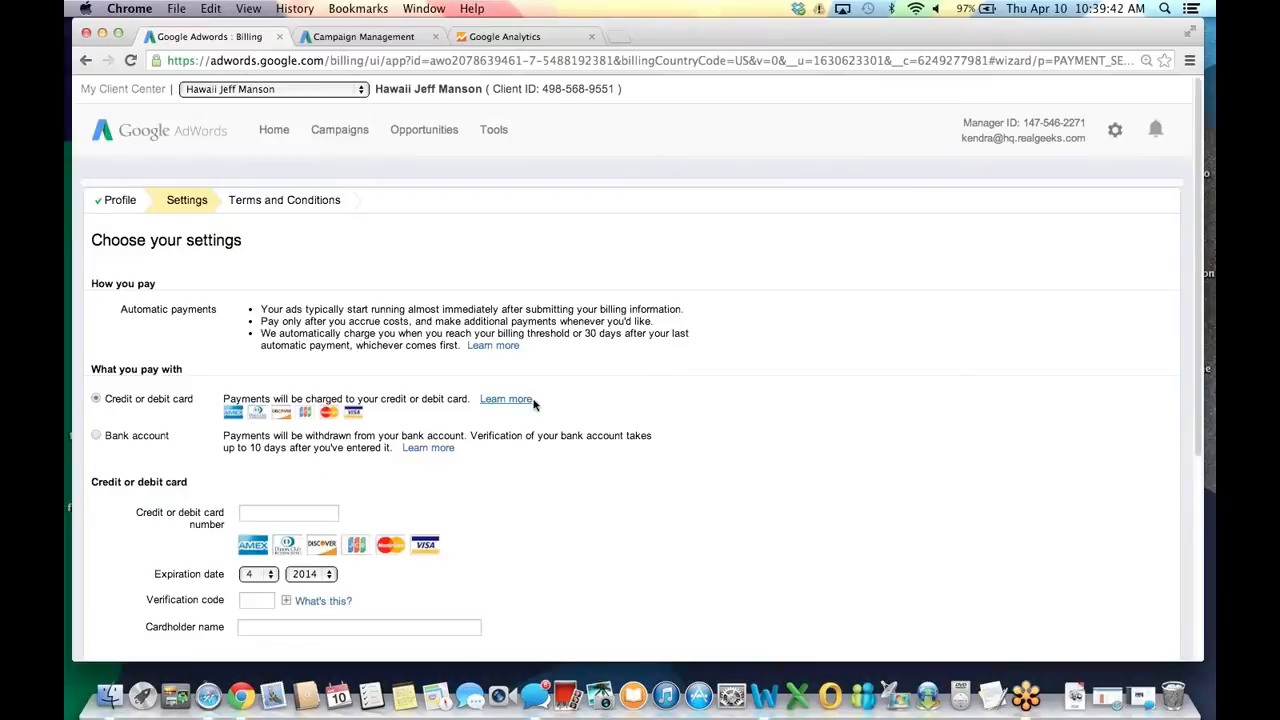
pyautogui.scroll(-5, 534, 403)
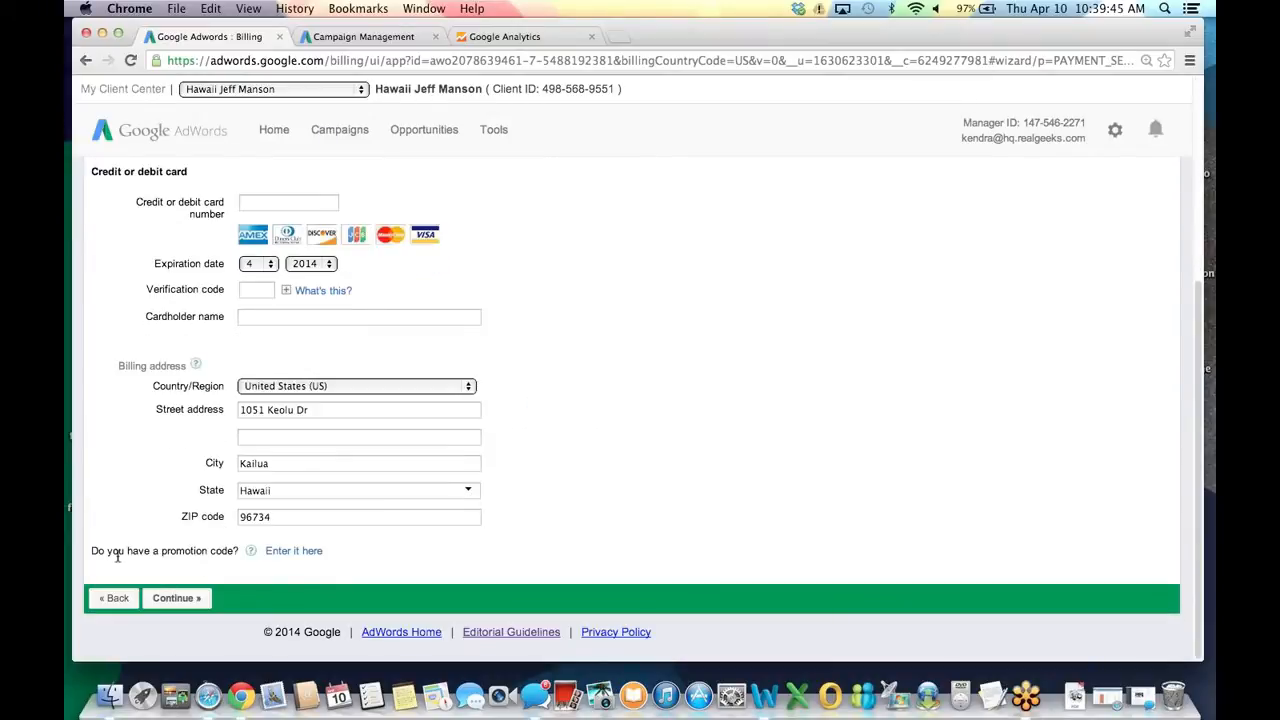
# Review the card details, billing address and promotion code fields.
pyautogui.moveTo(90, 551); pyautogui.dragTo(240, 556)
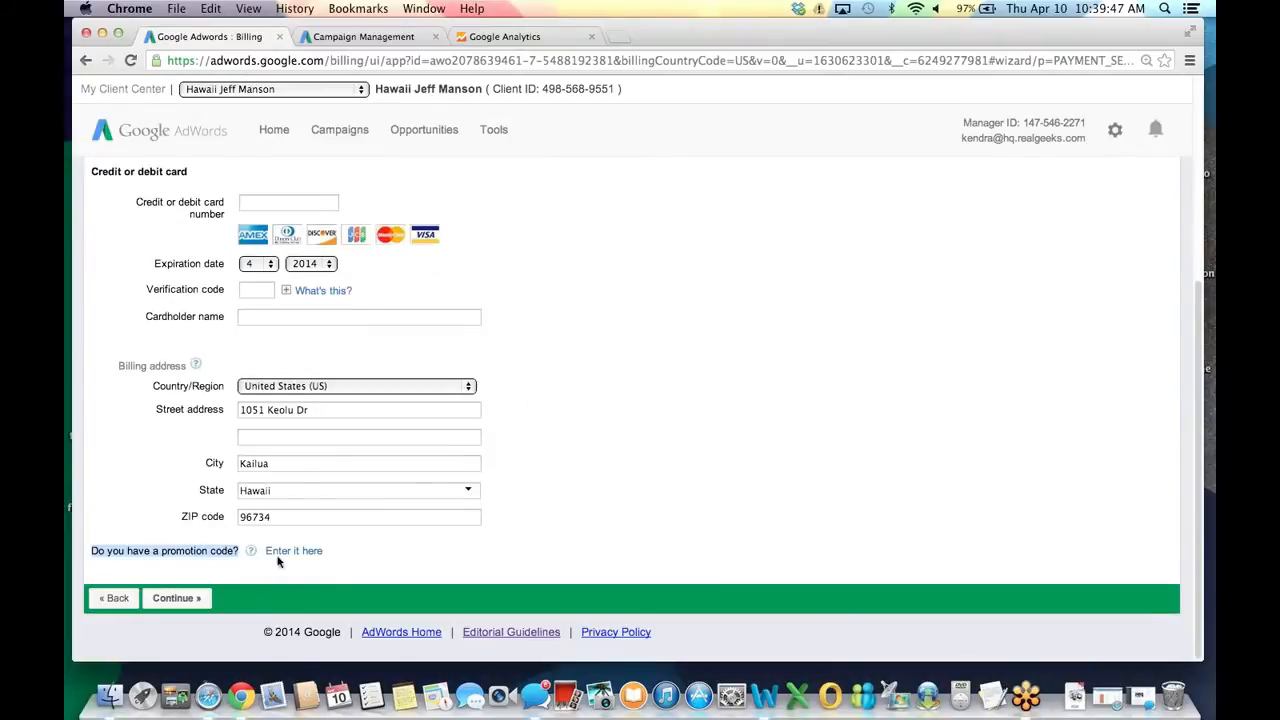
pyautogui.click(363, 562)
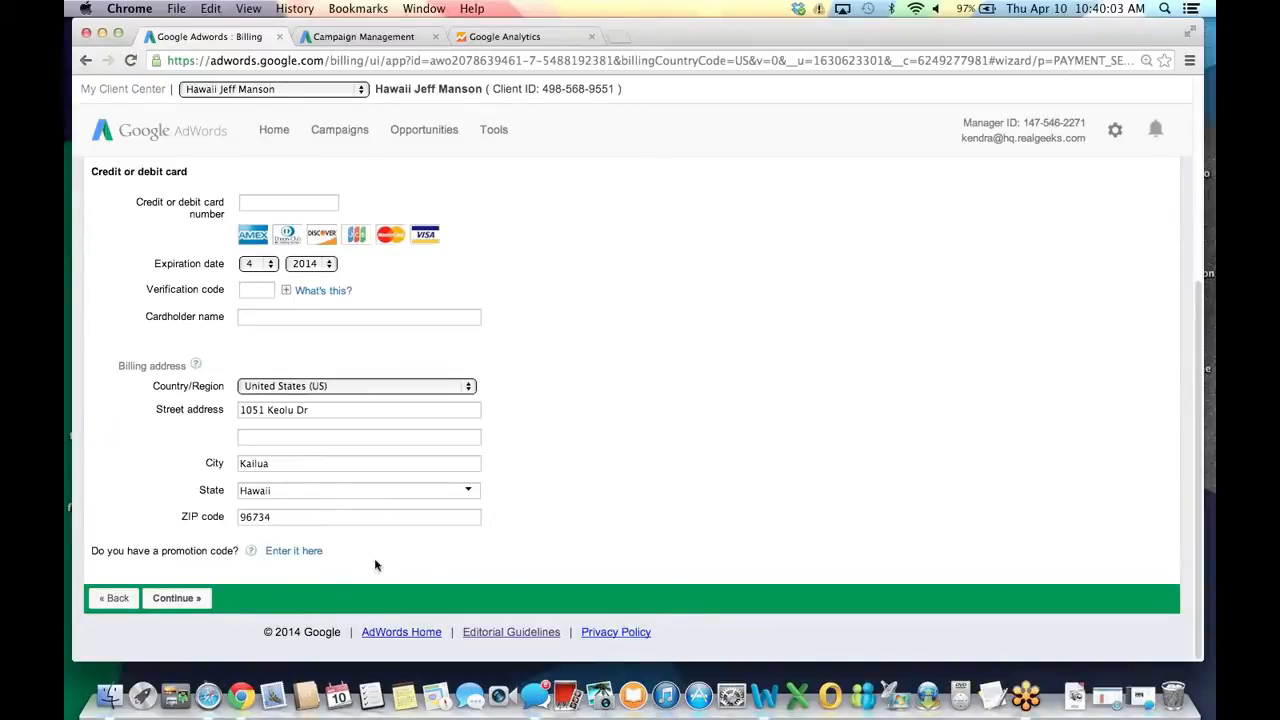
pyautogui.scroll(1, 630, 540)
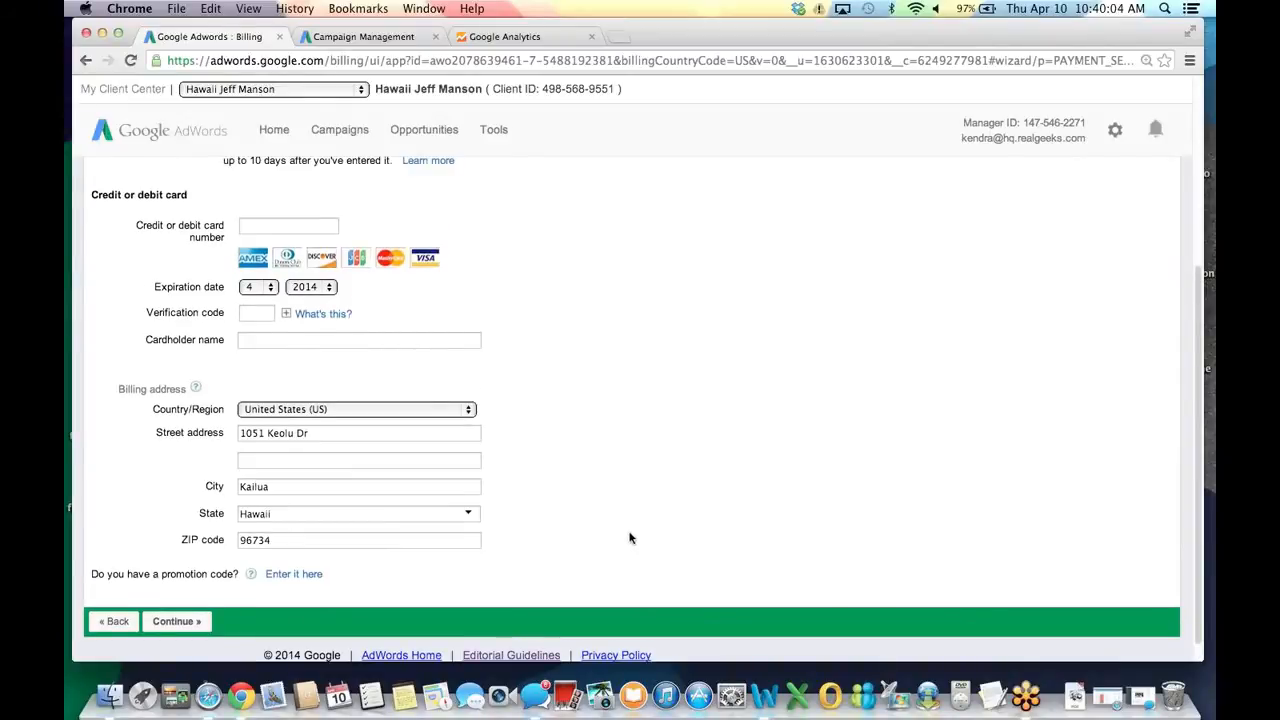
pyautogui.scroll(2, 630, 538)
pyautogui.scroll(-3, 630, 538)
pyautogui.scroll(5, 630, 538)
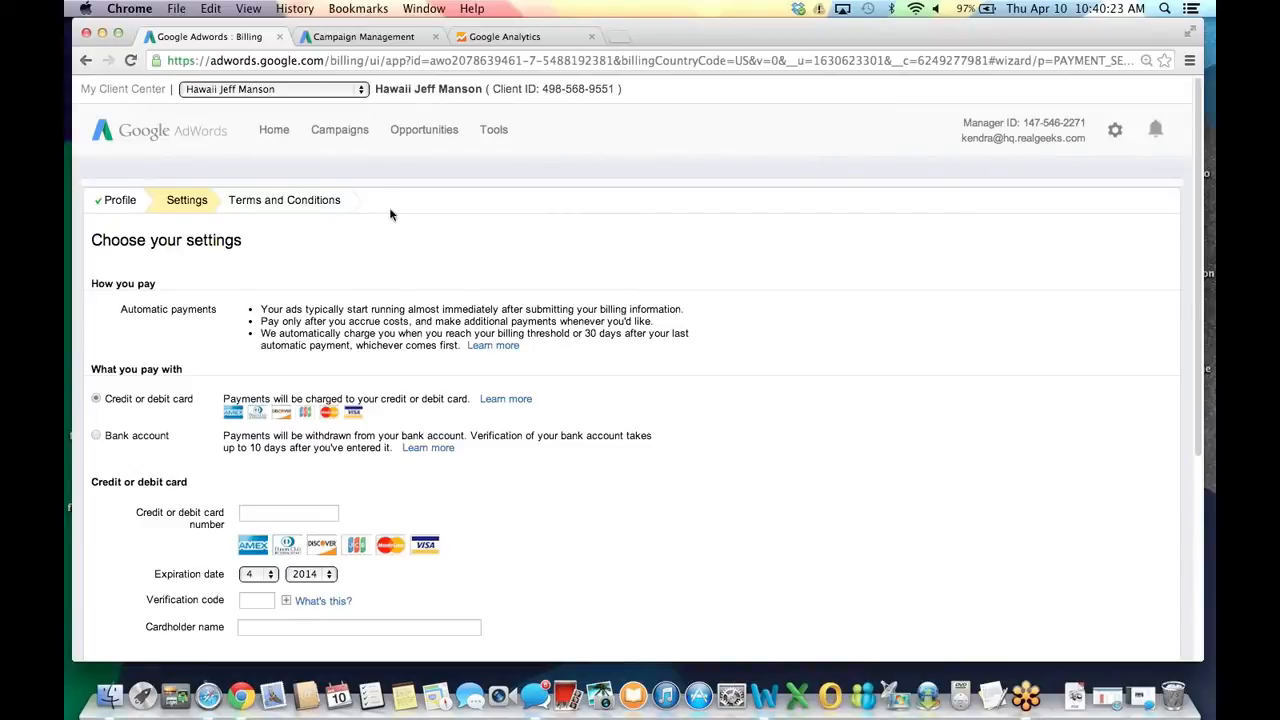
# Return to the All online campaigns Keywords tab and view every campaign's keywords sorted by Clicks.
pyautogui.click(364, 40)
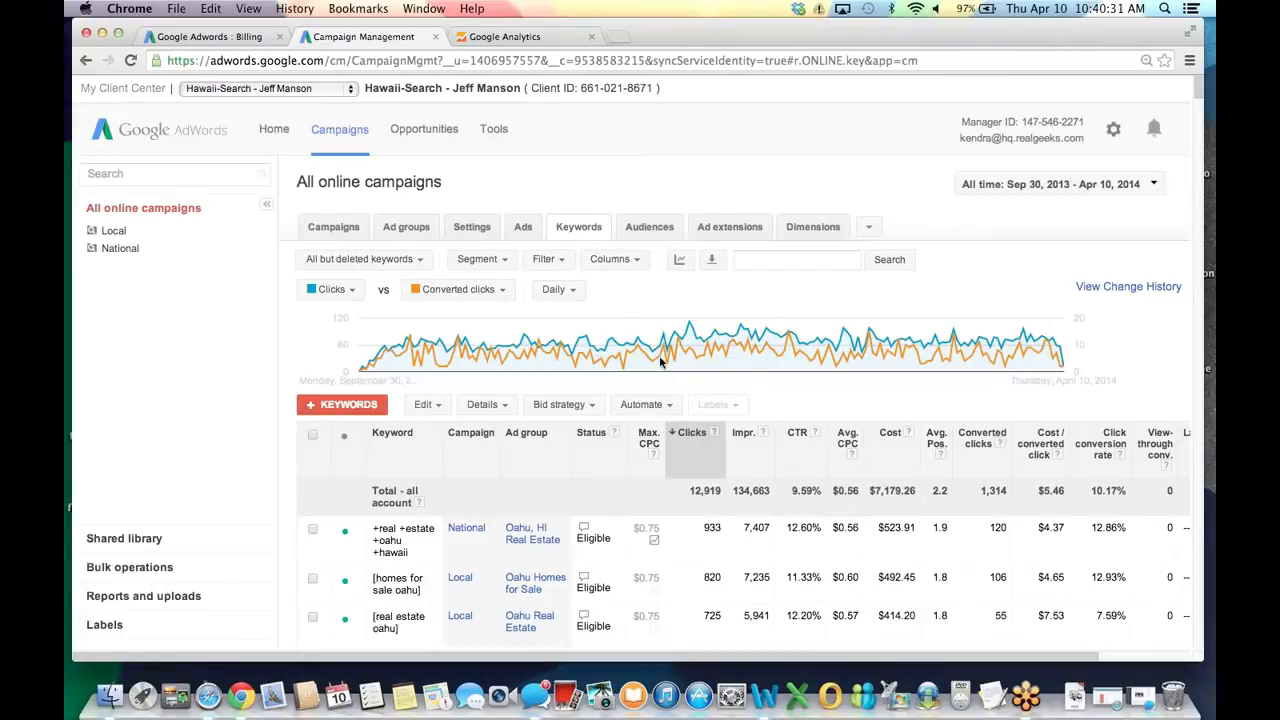
pyautogui.moveTo(666, 352)
pyautogui.scroll(-5, 1198, 94)
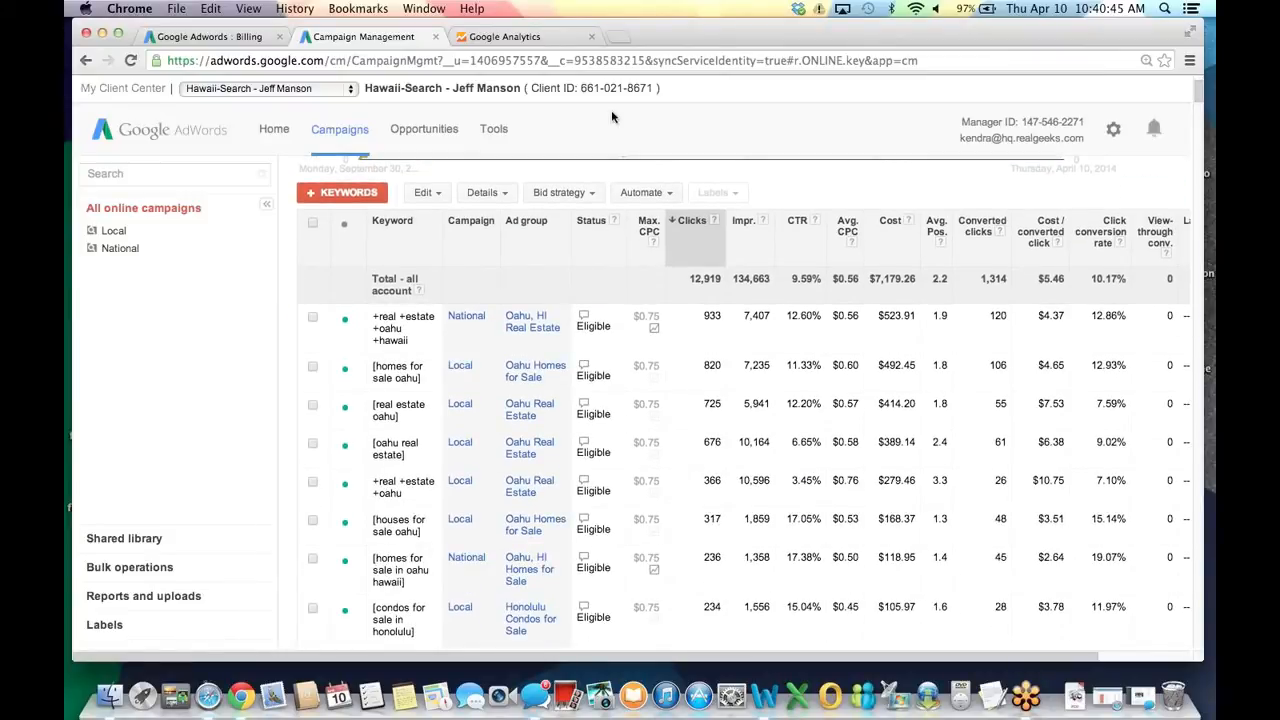
# Open the Local campaign, widen the browser window and scroll through its keyword table.
pyautogui.click(113, 233)
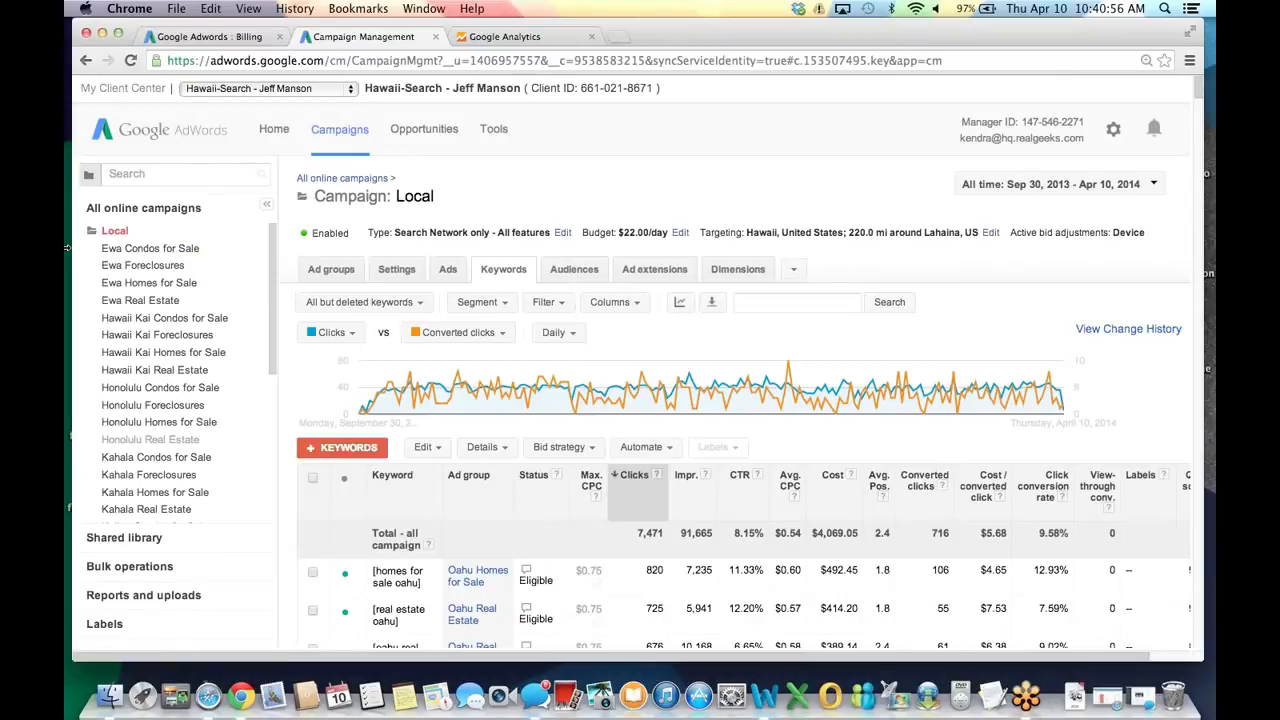
pyautogui.moveTo(66, 248); pyautogui.dragTo(61, 248)
pyautogui.moveTo(1204, 264); pyautogui.dragTo(1212, 266)
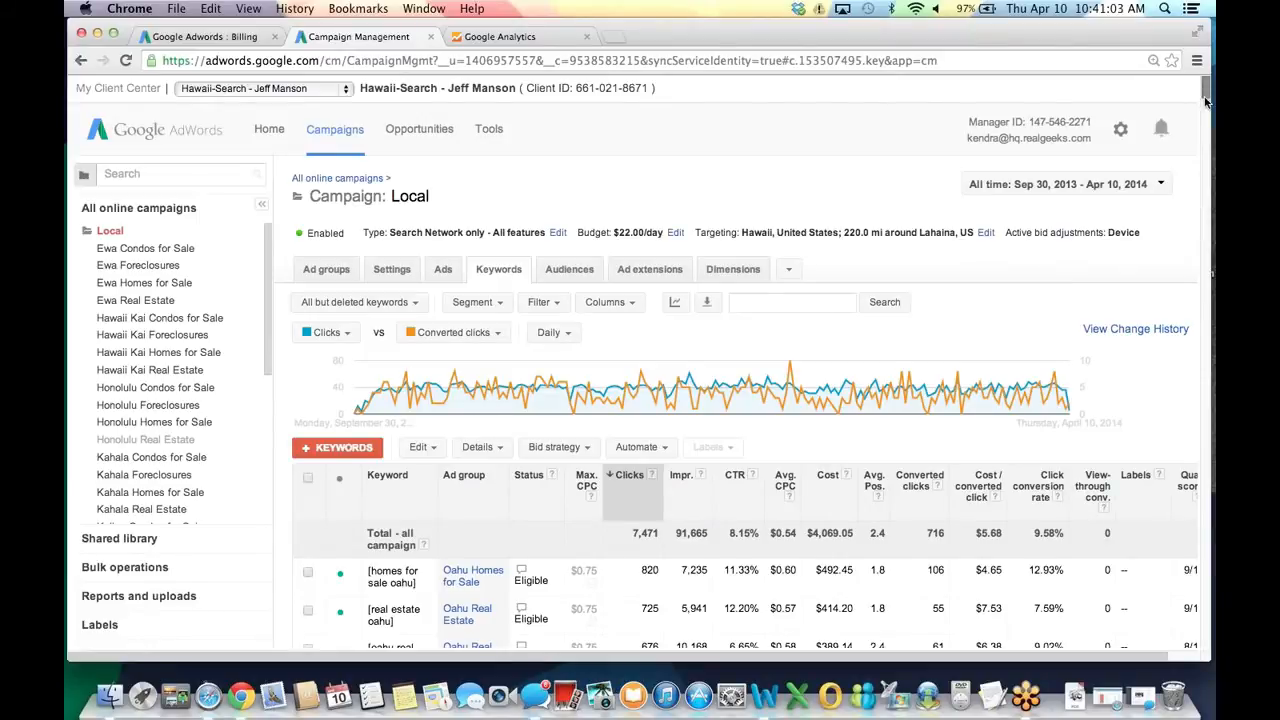
pyautogui.scroll(-5, 1070, 453)
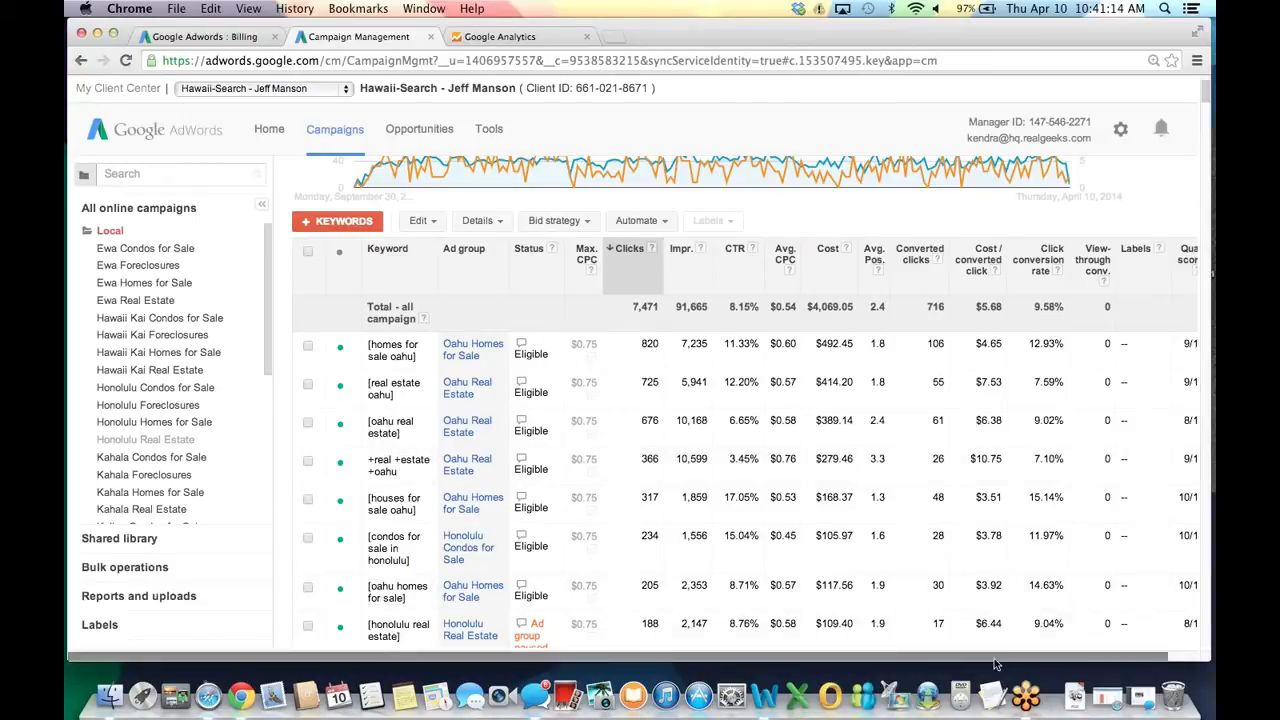
pyautogui.hscroll(2, 994, 658)
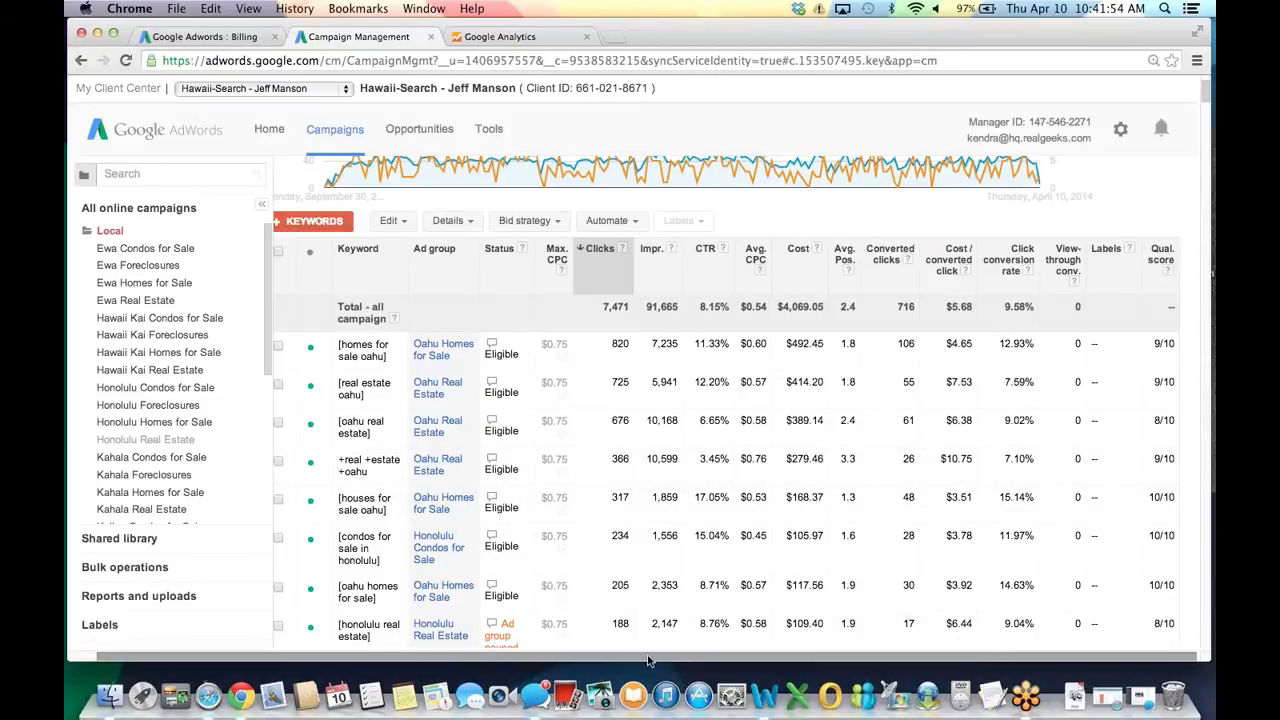
pyautogui.hscroll(-3, 400, 470)
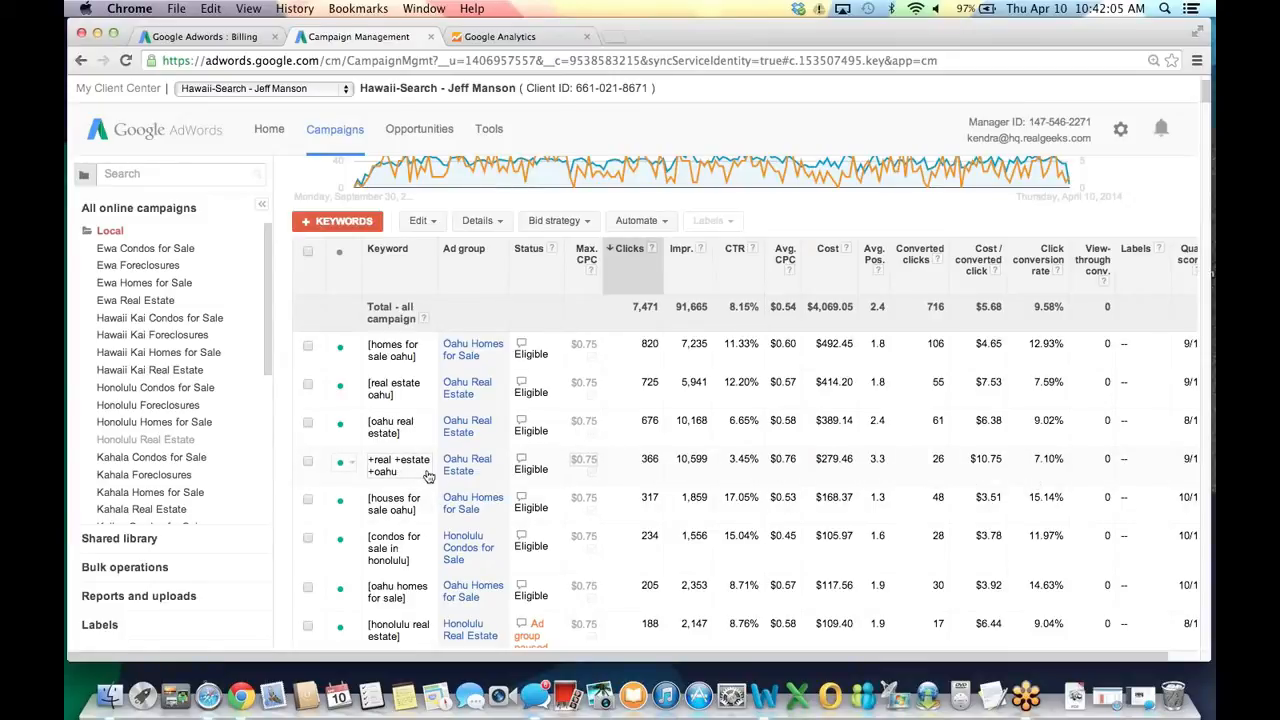
# Show search terms for the +real +estate +oahu keyword via Details > Search terms > Selected.
pyautogui.click(308, 461)
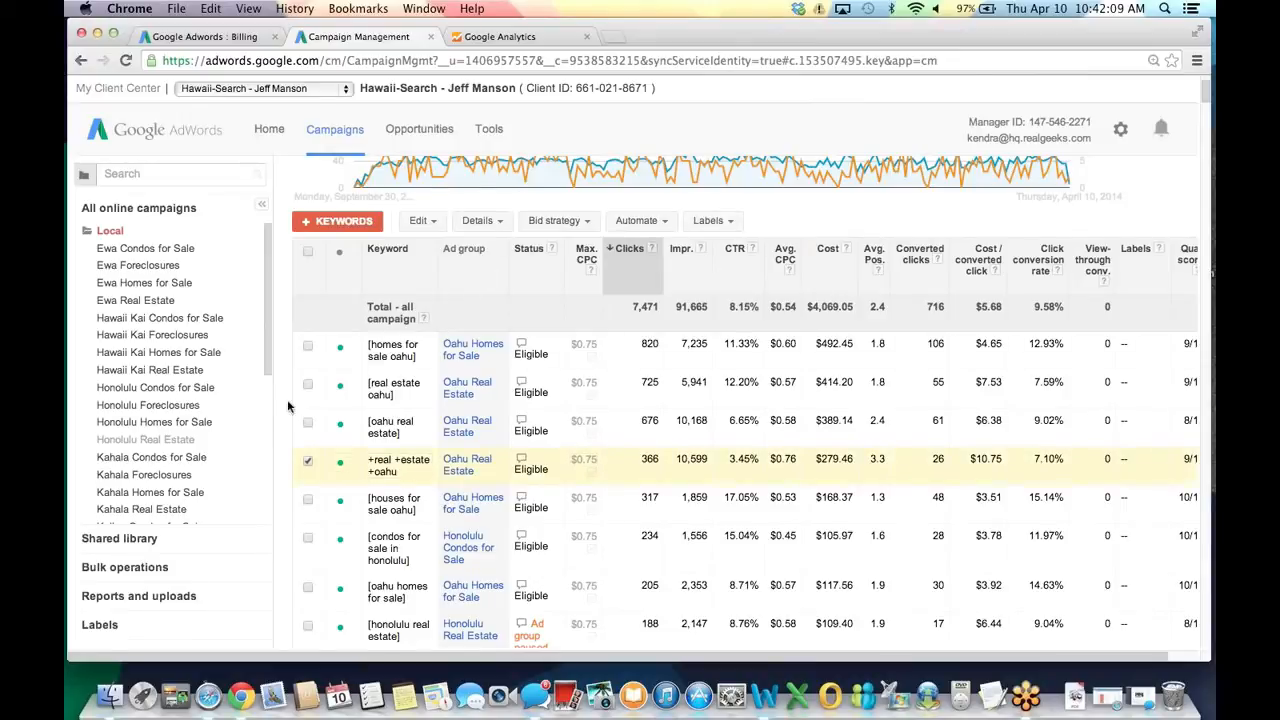
pyautogui.click(485, 220)
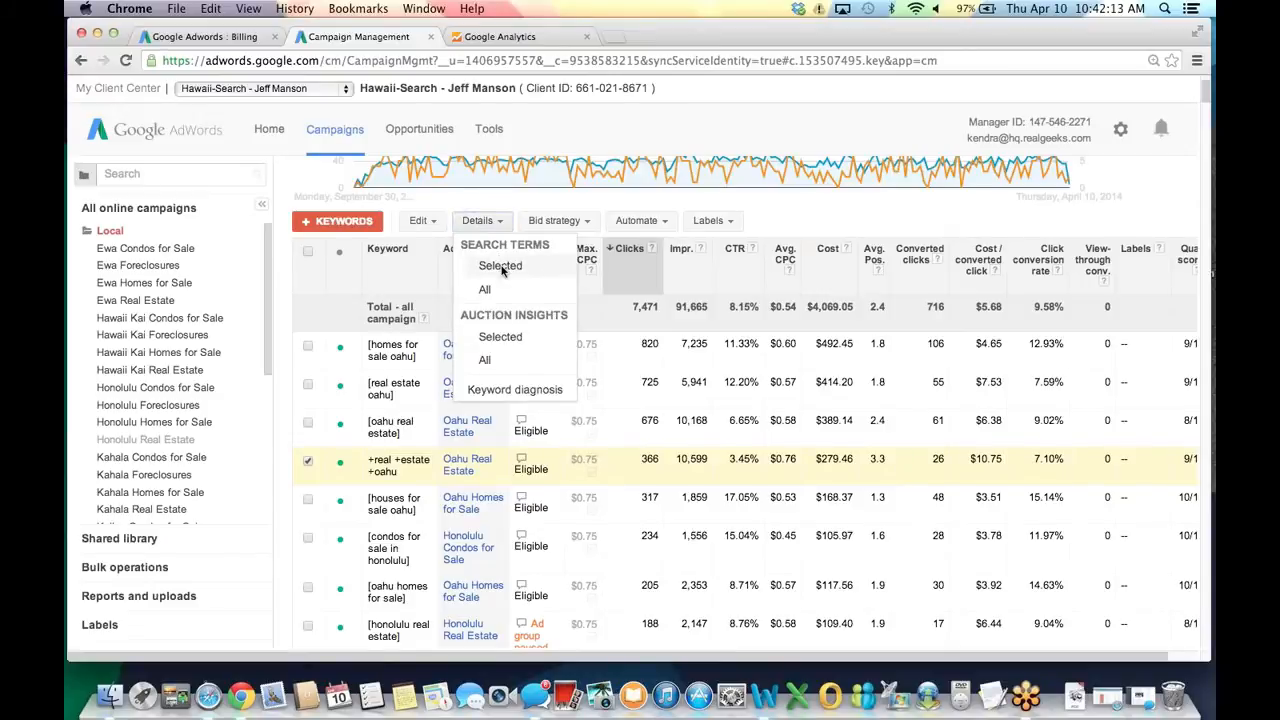
pyautogui.click(503, 268)
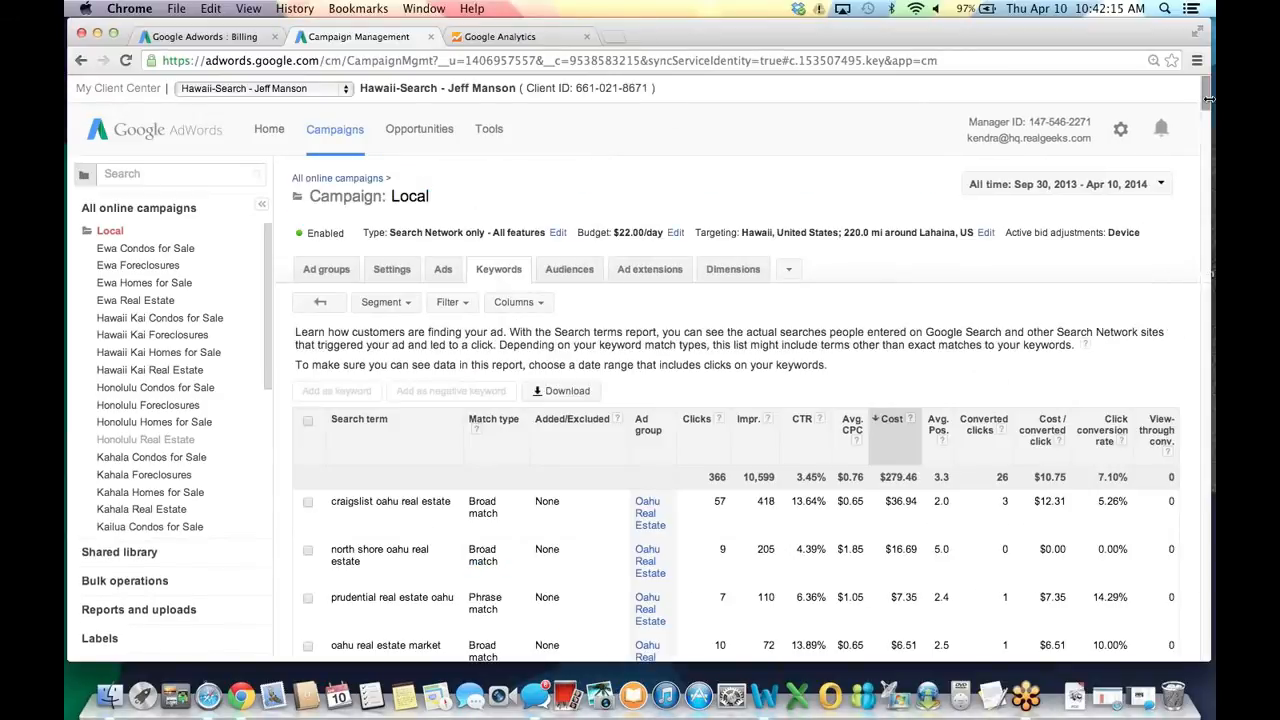
# Scroll the search terms list to find north shore real estate oahu.
pyautogui.moveTo(1208, 105); pyautogui.dragTo(1207, 111)
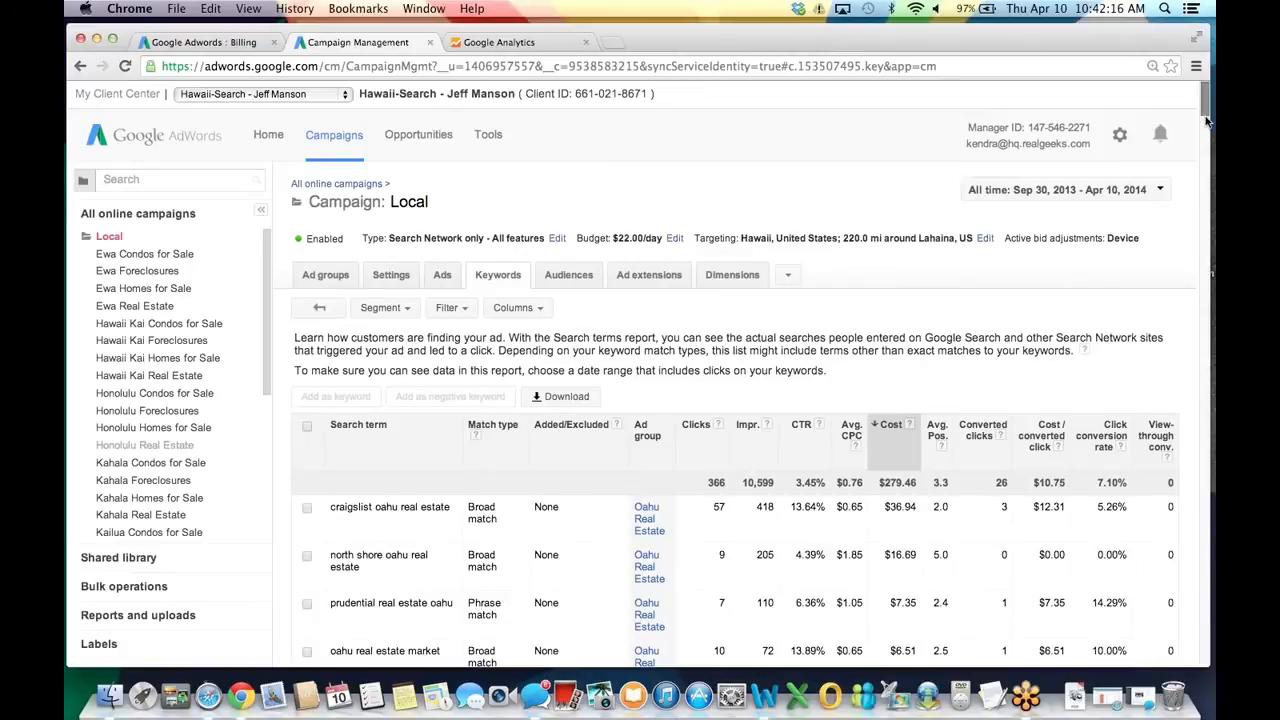
pyautogui.press('Down')
pyautogui.press('Down')
pyautogui.press('Down')
pyautogui.press('Down')
pyautogui.press('Down')
pyautogui.press('Down')
pyautogui.moveTo(1135, 39); pyautogui.dragTo(1137, 33)
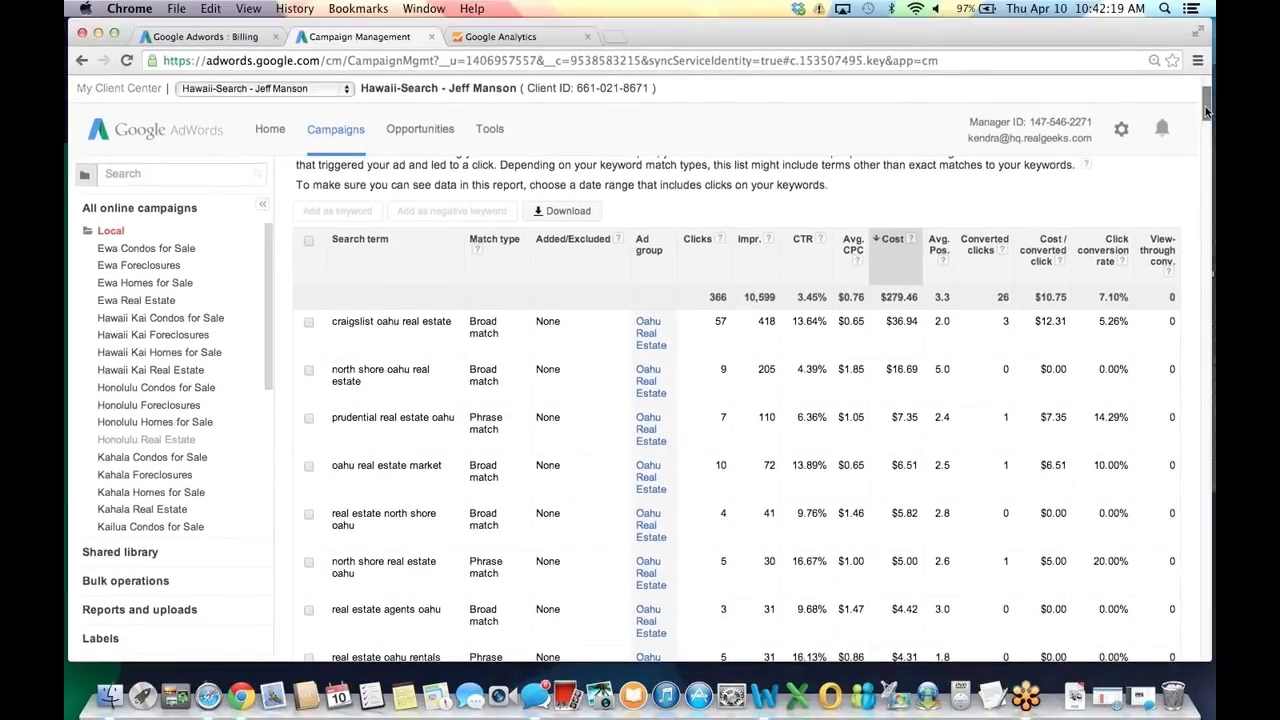
pyautogui.scroll(-1, 1206, 112)
pyautogui.moveTo(330, 313); pyautogui.dragTo(372, 313)
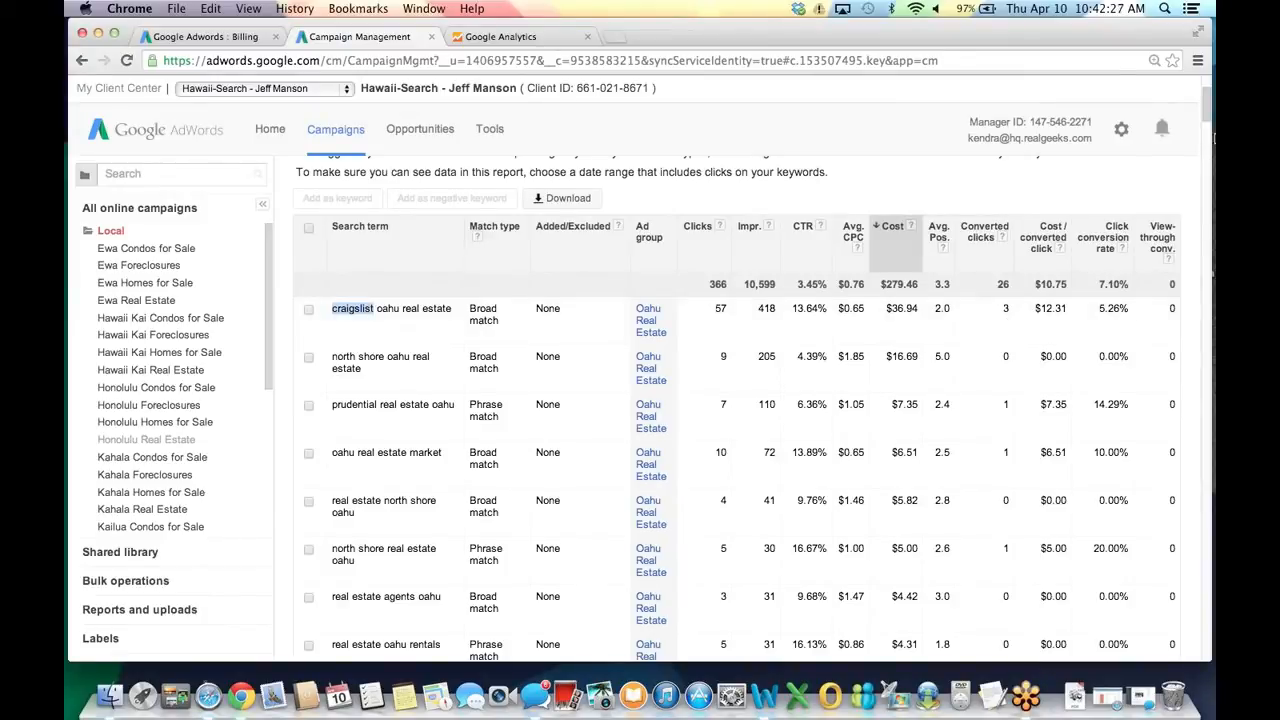
pyautogui.moveTo(1205, 106); pyautogui.dragTo(1205, 108)
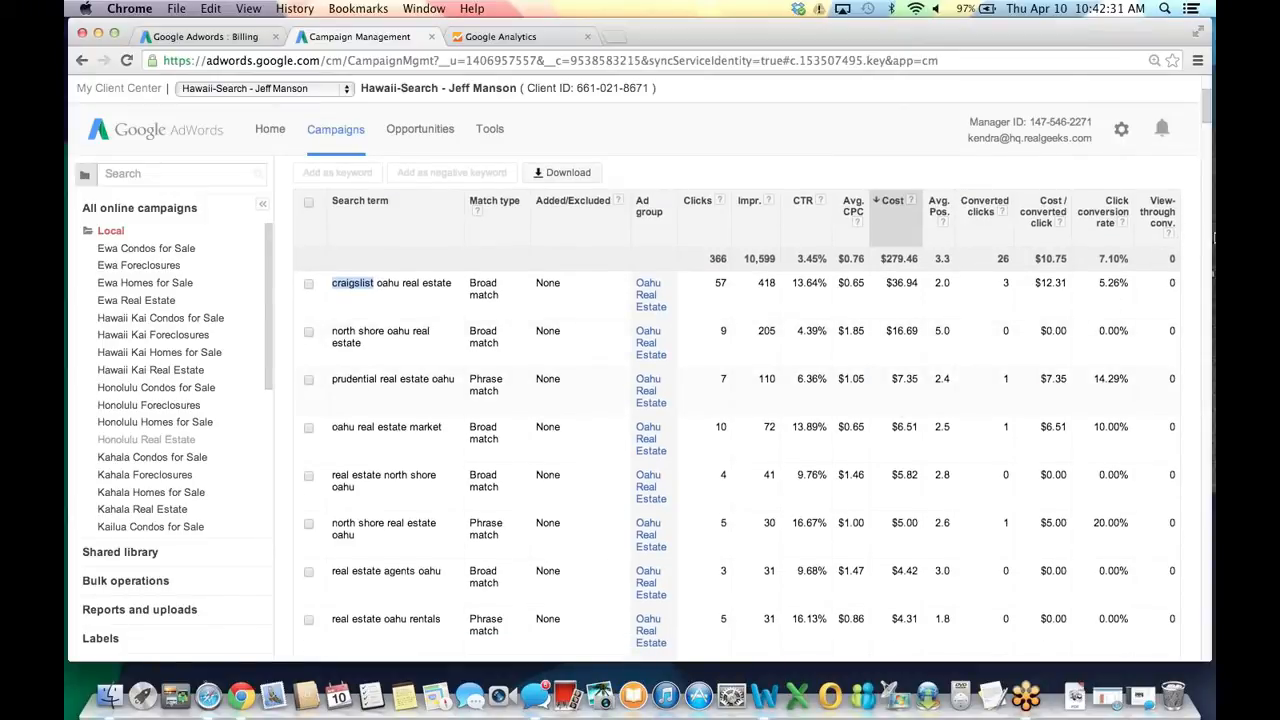
pyautogui.moveTo(1206, 118); pyautogui.dragTo(1206, 122)
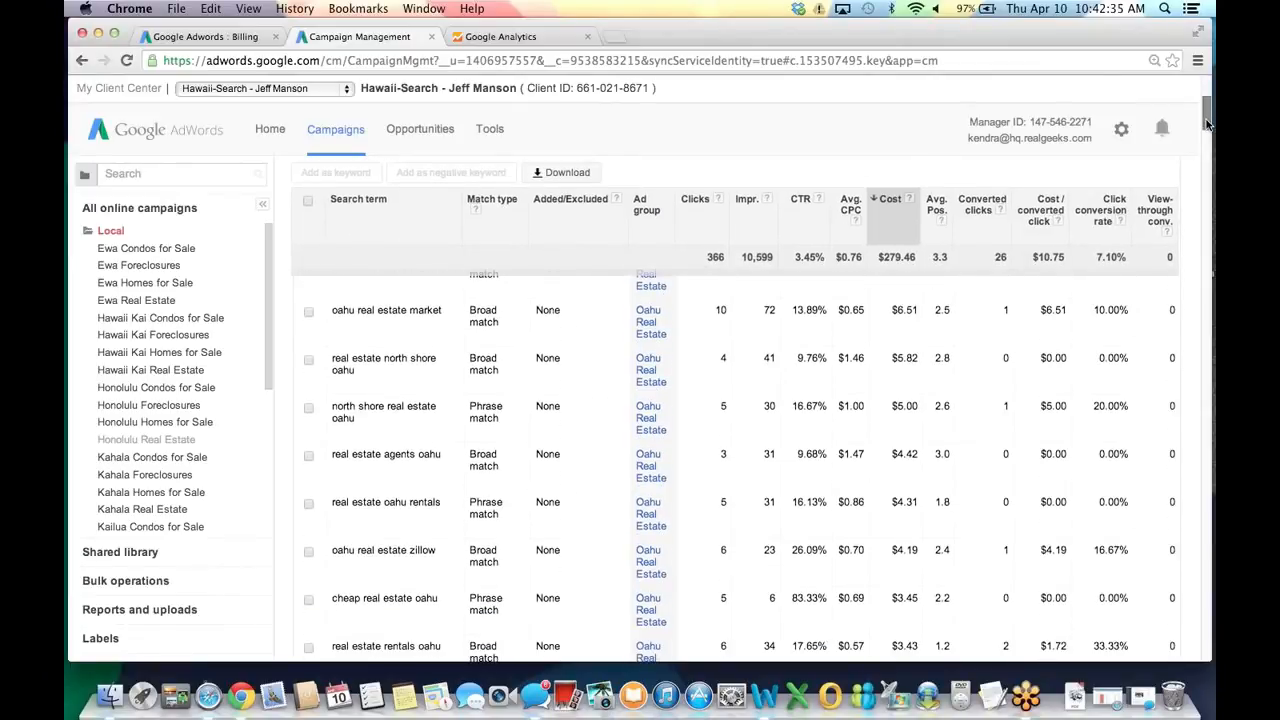
# Add the north shore real estate oahu search term as exact-match keyword [north shore real estate oahu].
pyautogui.click(309, 408)
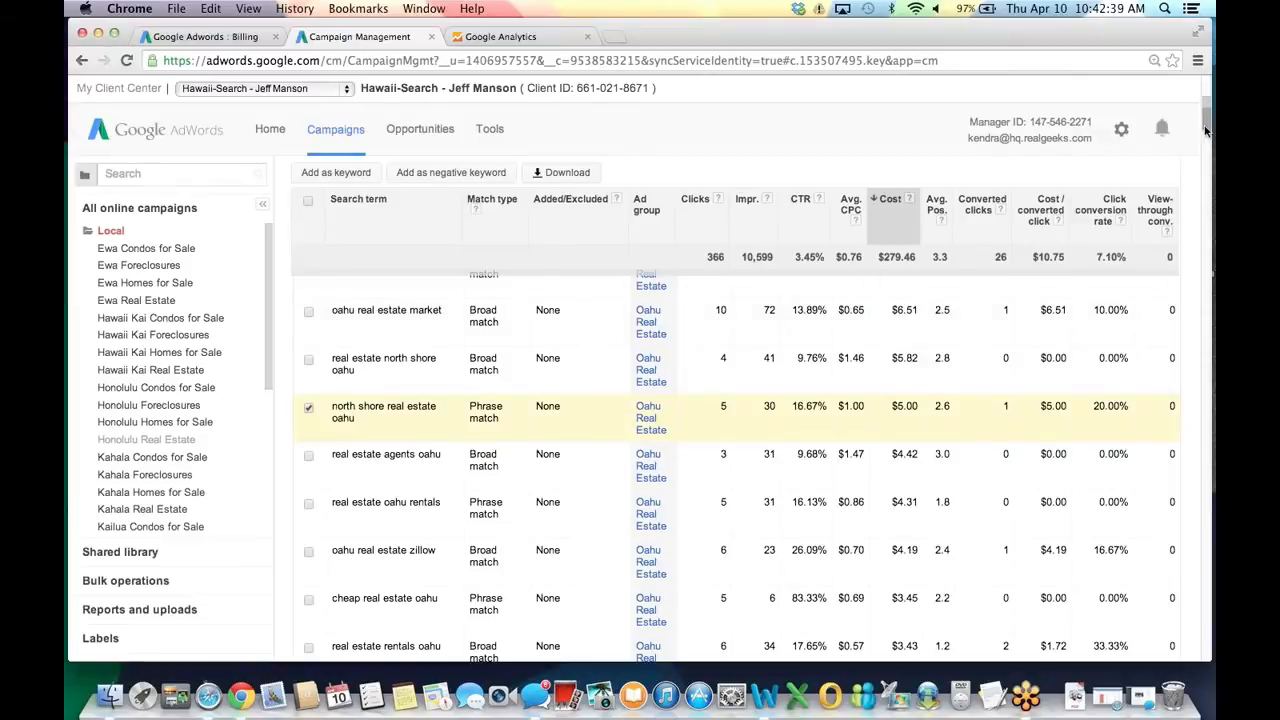
pyautogui.moveTo(1206, 122); pyautogui.dragTo(1206, 116)
pyautogui.click(336, 172)
pyautogui.write('[north shore real estate oa')
pyautogui.doubleClick(452, 458)
pyautogui.click(453, 458)
pyautogui.write(']')
pyautogui.click(346, 528)
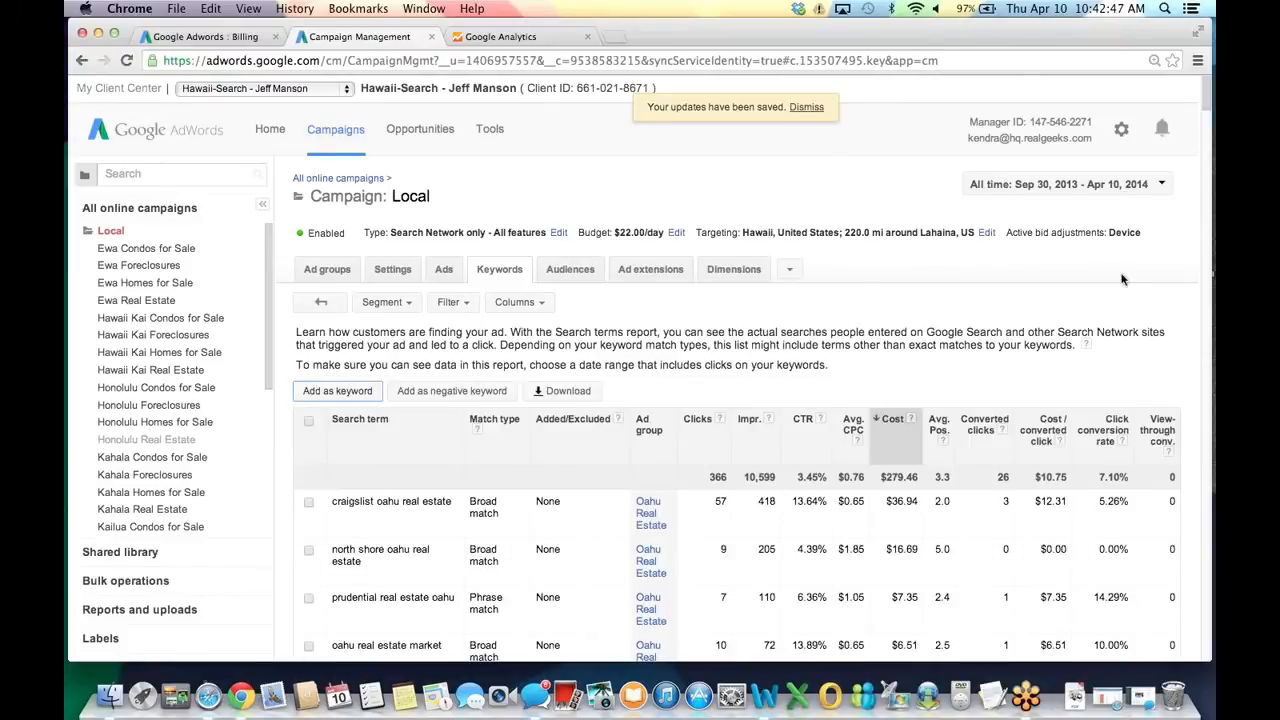
# Uncheck the added term and scroll through the updated search terms report.
pyautogui.scroll(-5, 760, 400)
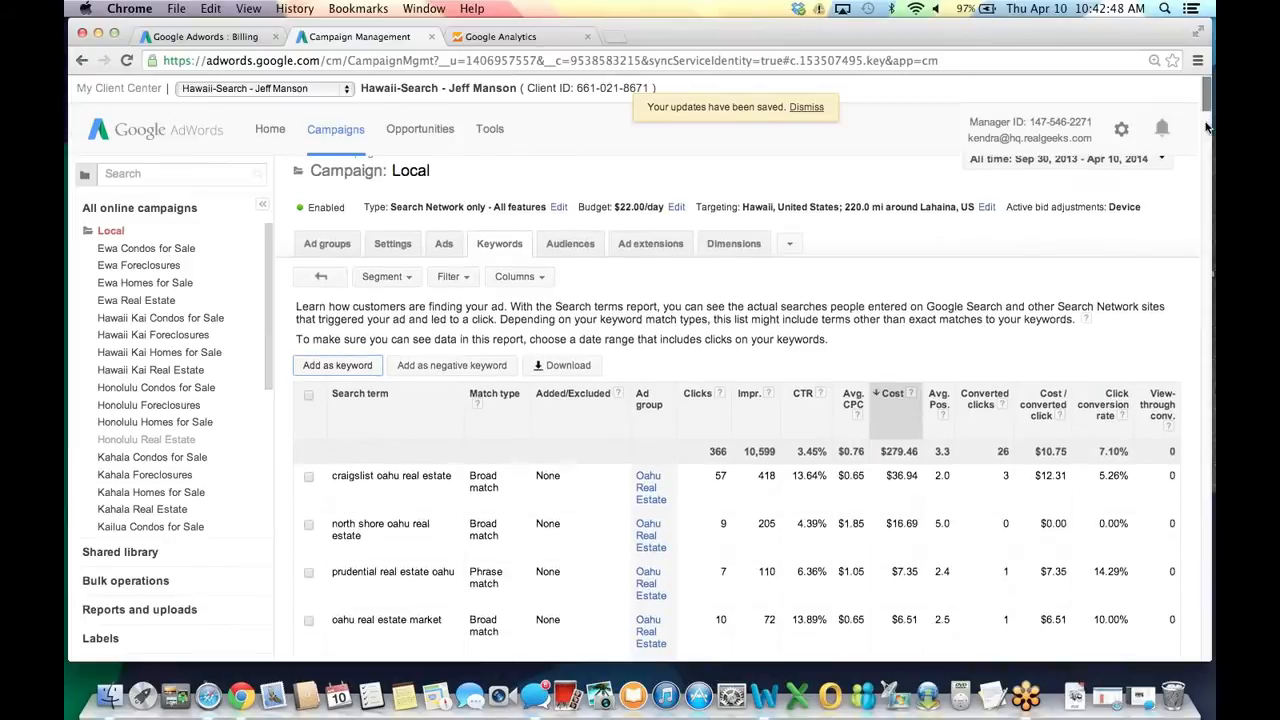
pyautogui.click(308, 461)
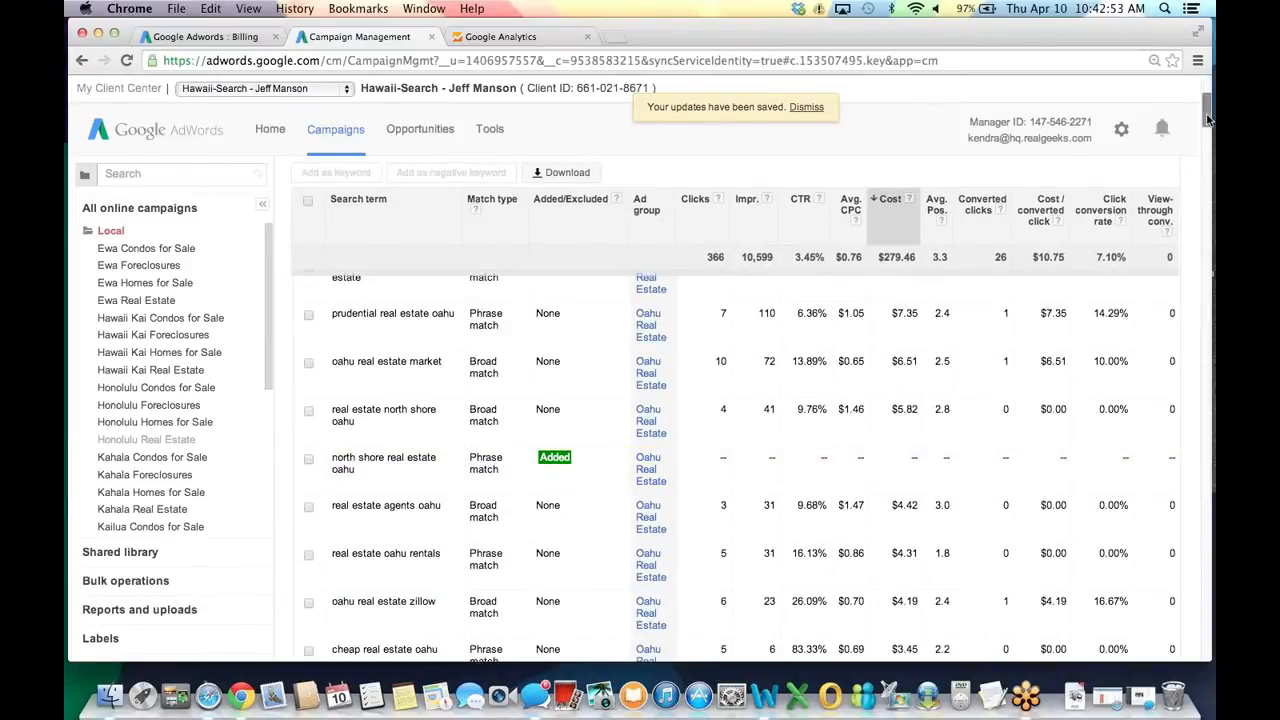
pyautogui.scroll(-2, 1208, 121)
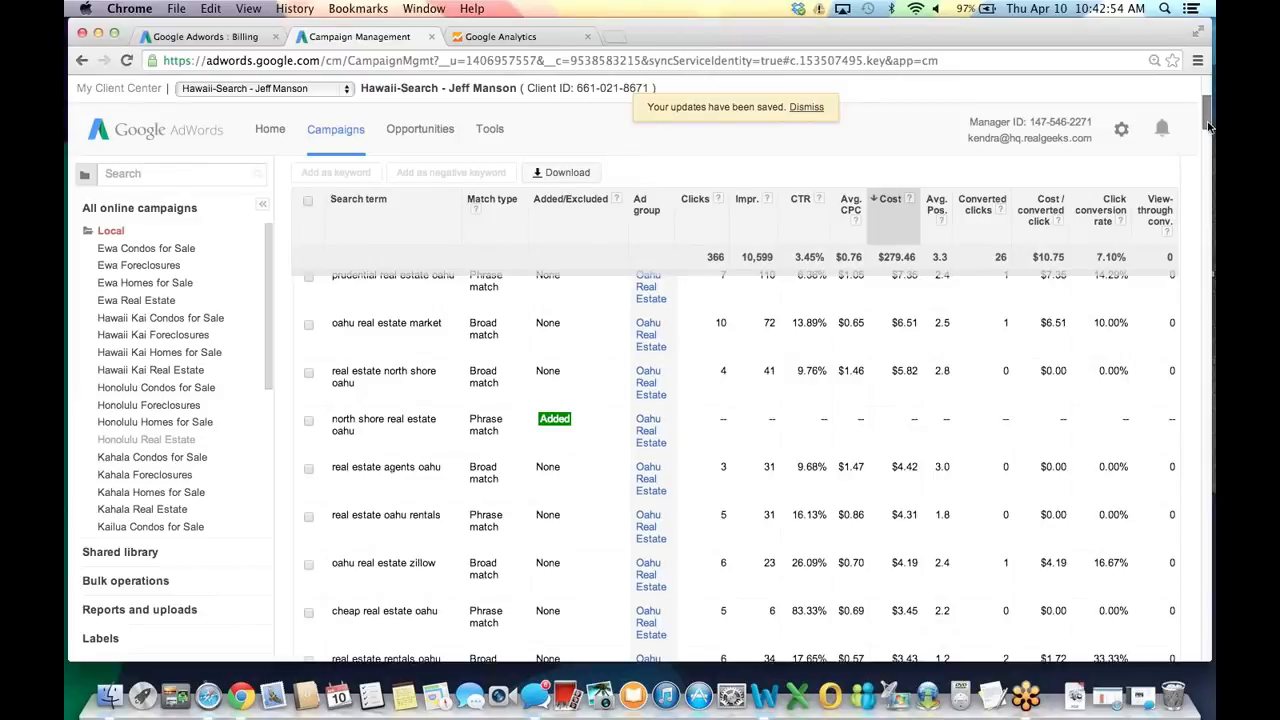
pyautogui.scroll(-2, 1208, 125)
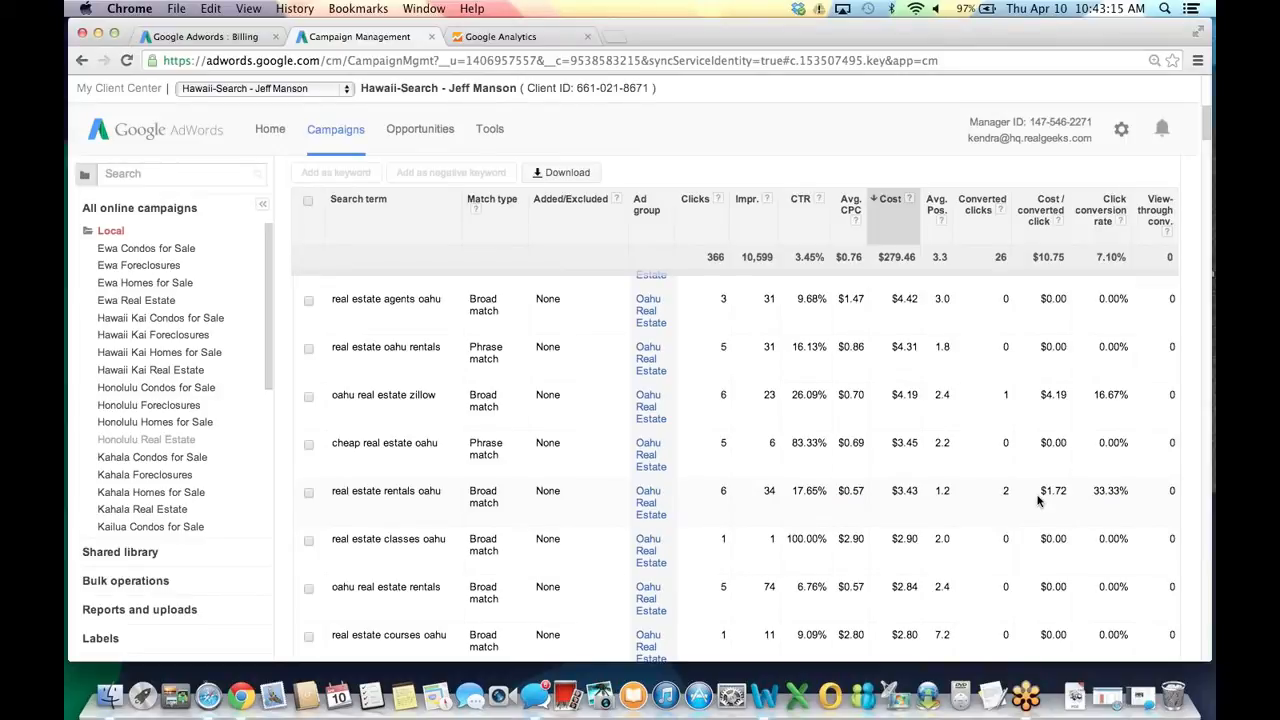
pyautogui.scroll(5, 1207, 130)
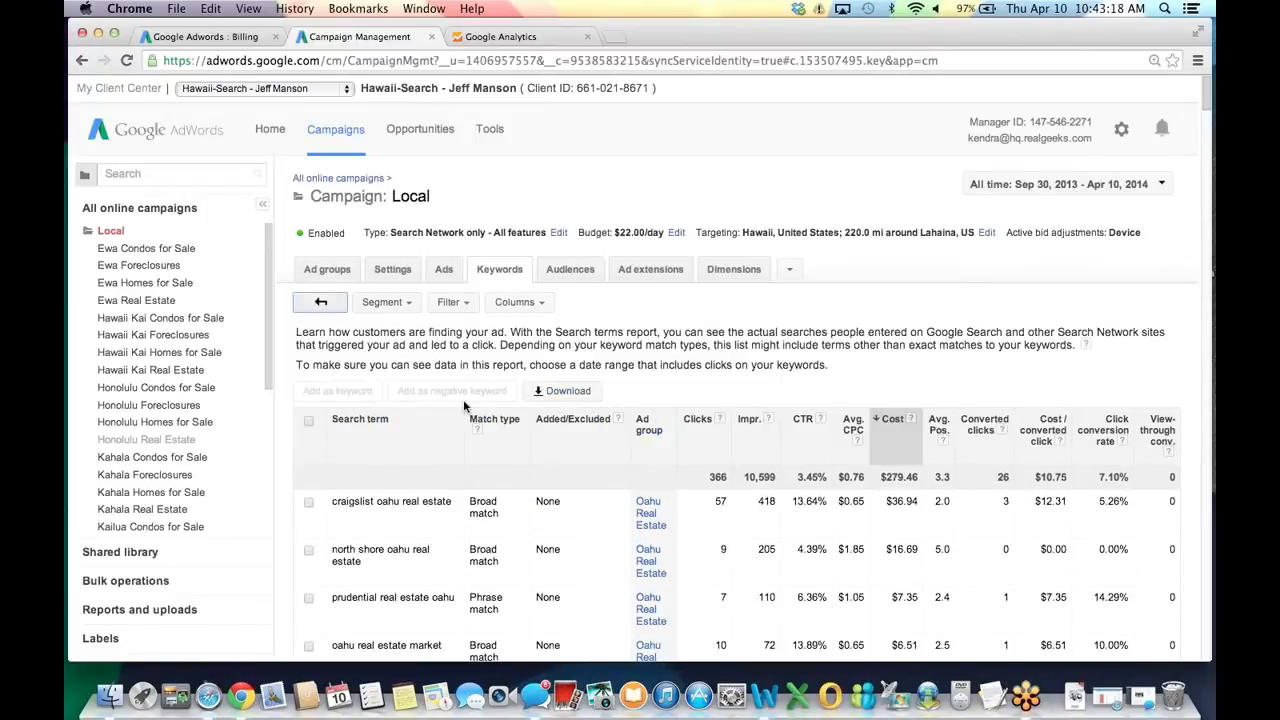
pyautogui.click(321, 301)
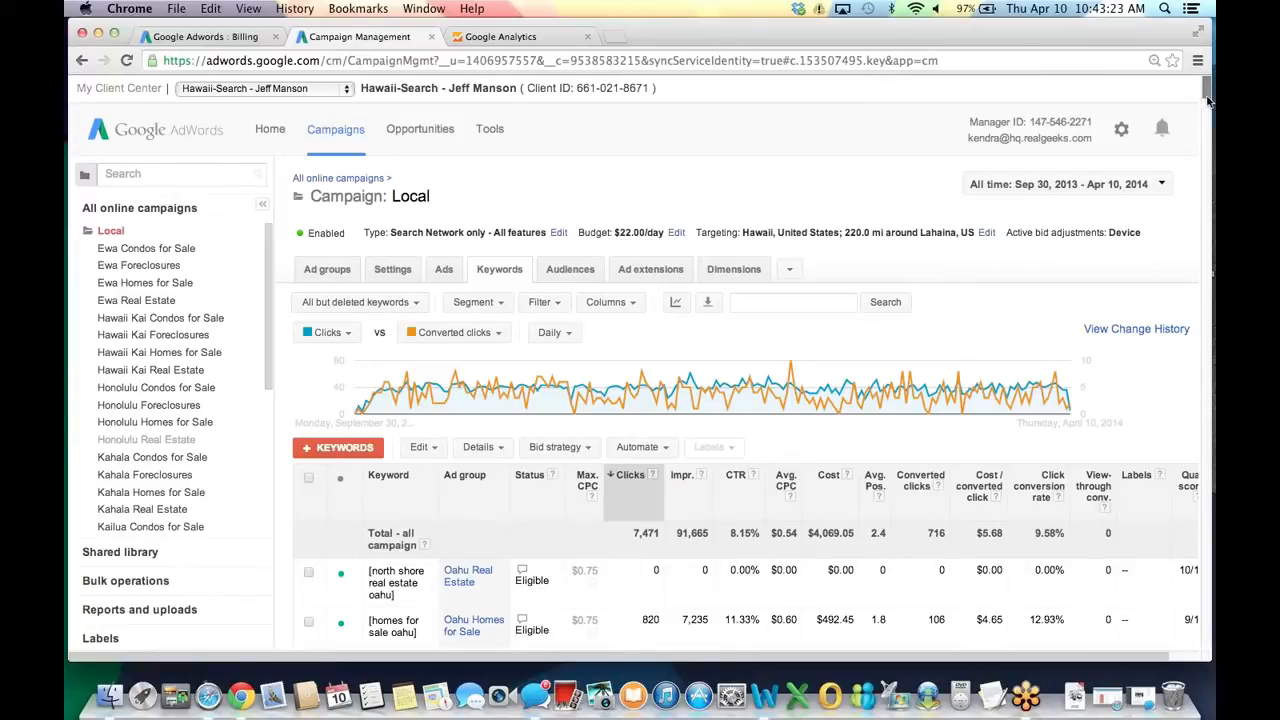
pyautogui.scroll(-3, 407, 425)
pyautogui.click(309, 510)
pyautogui.click(478, 220)
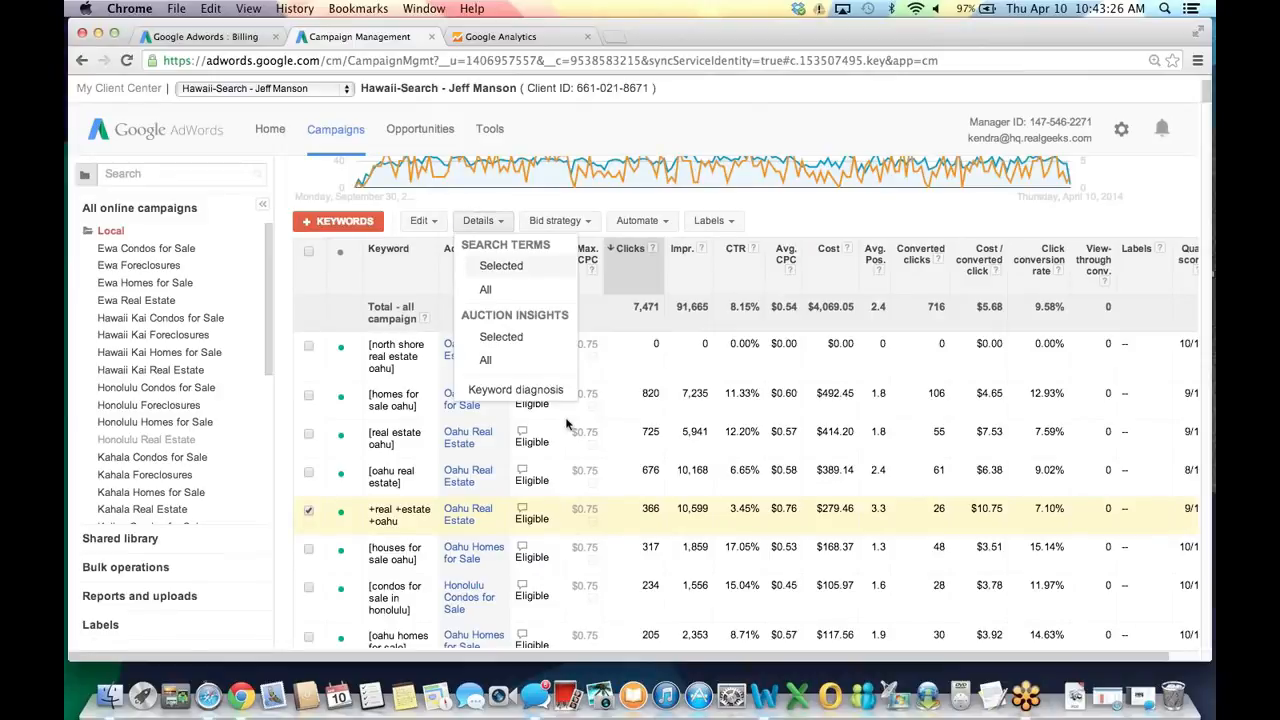
pyautogui.click(501, 265)
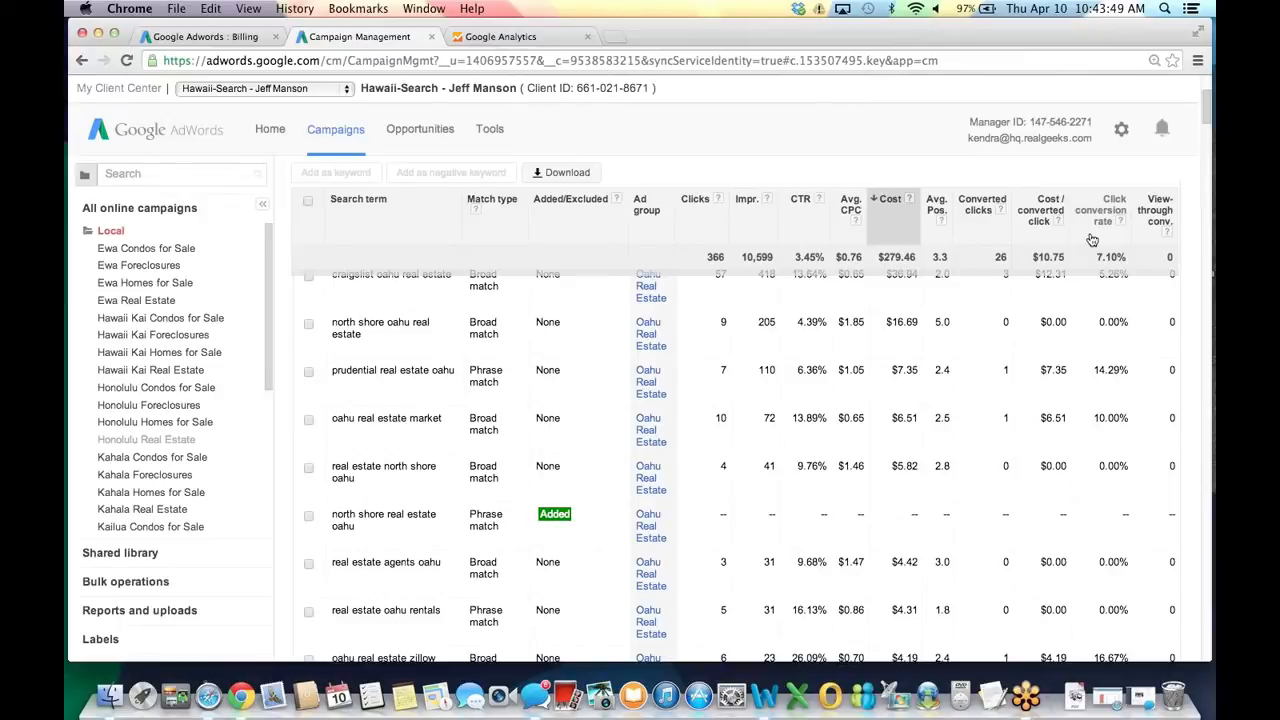
pyautogui.click(894, 240)
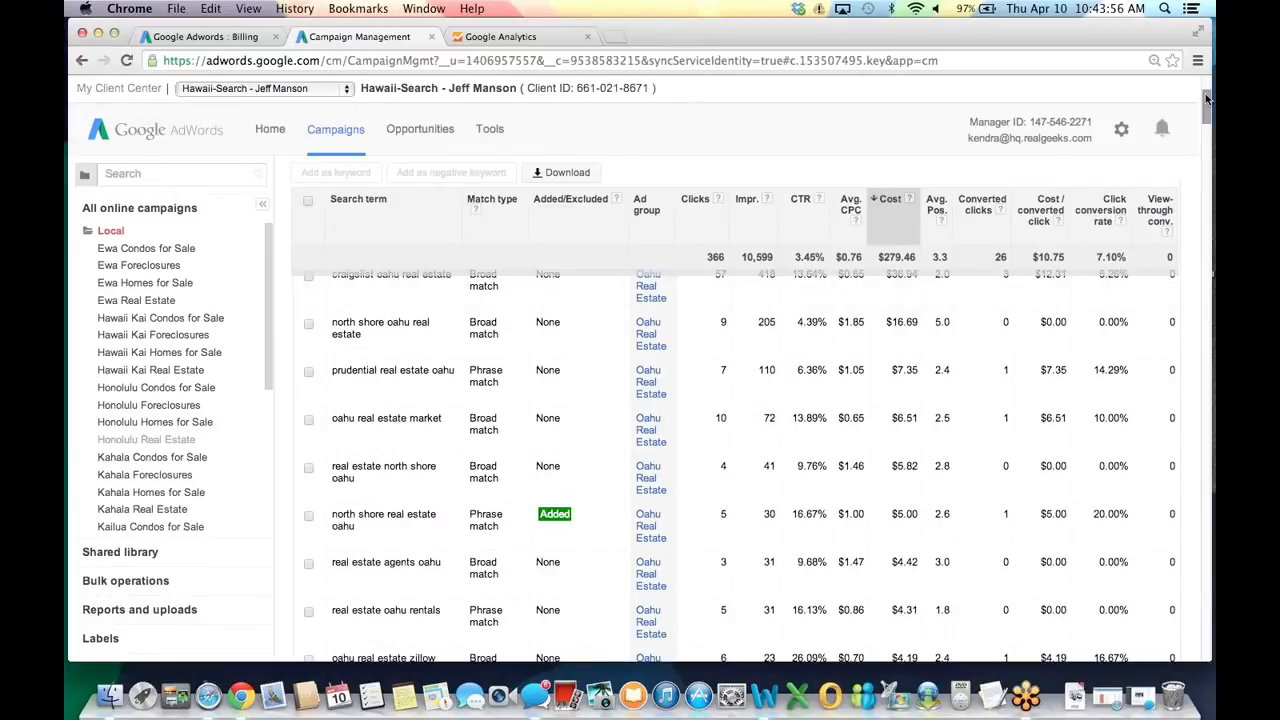
pyautogui.scroll(4, 1207, 97)
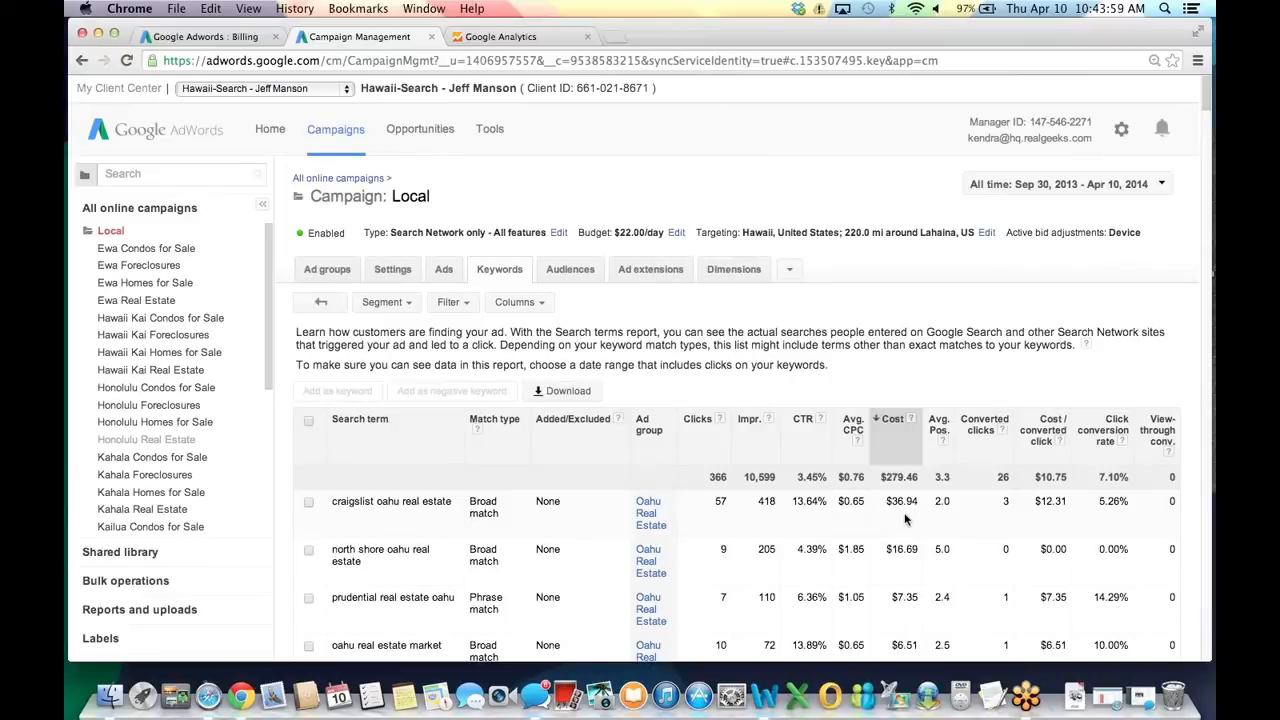
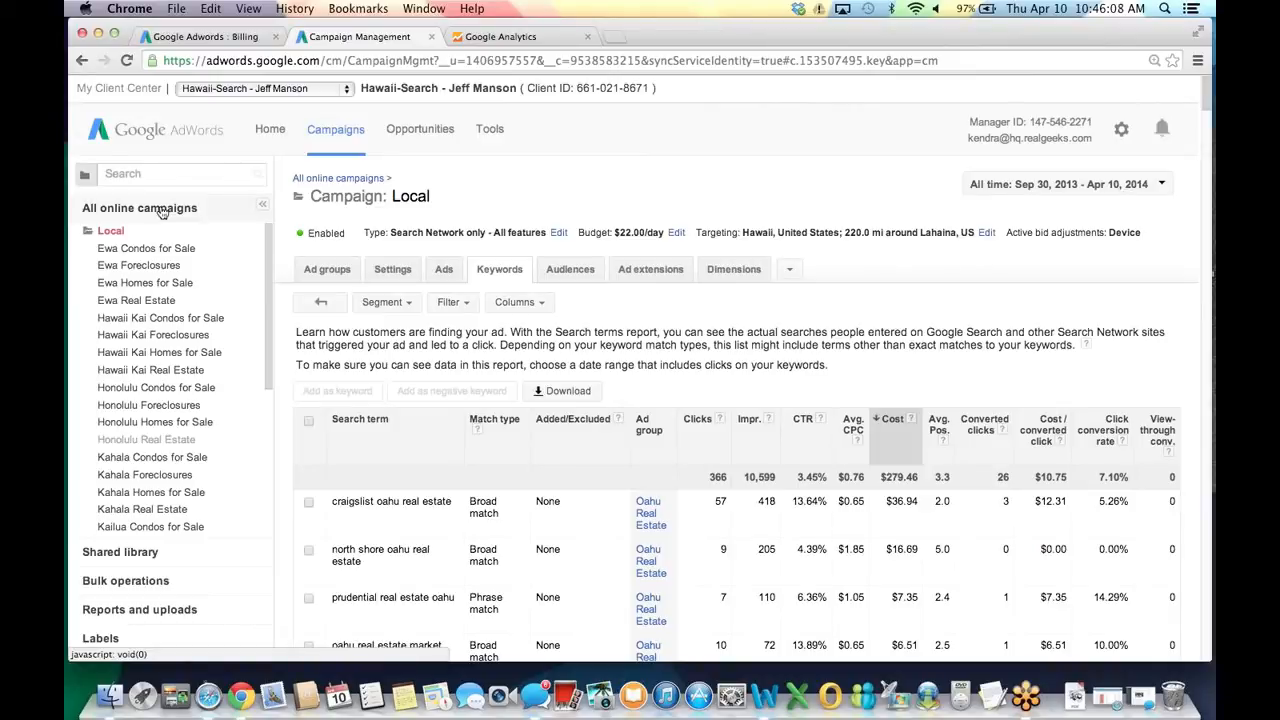
# Review the all-campaigns list: Local and National at $22.00/day, totalling 12,920 clicks and $7,179.97.
pyautogui.click(161, 210)
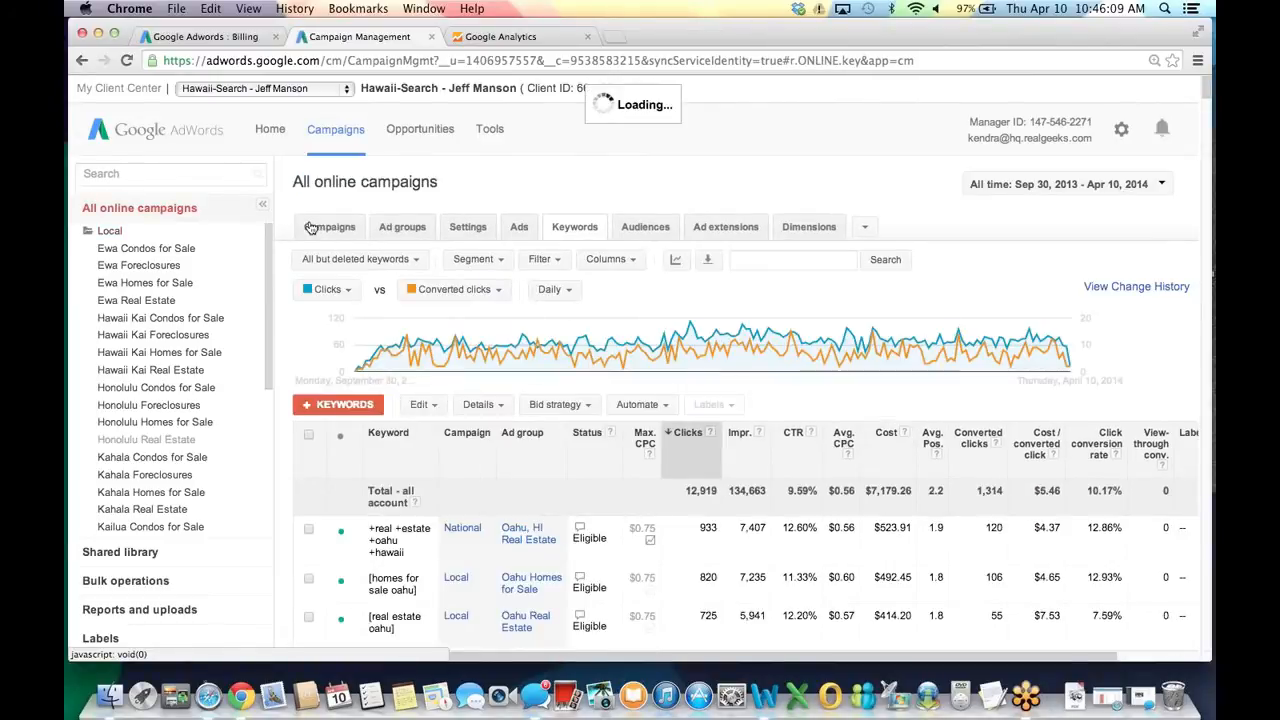
pyautogui.click(310, 227)
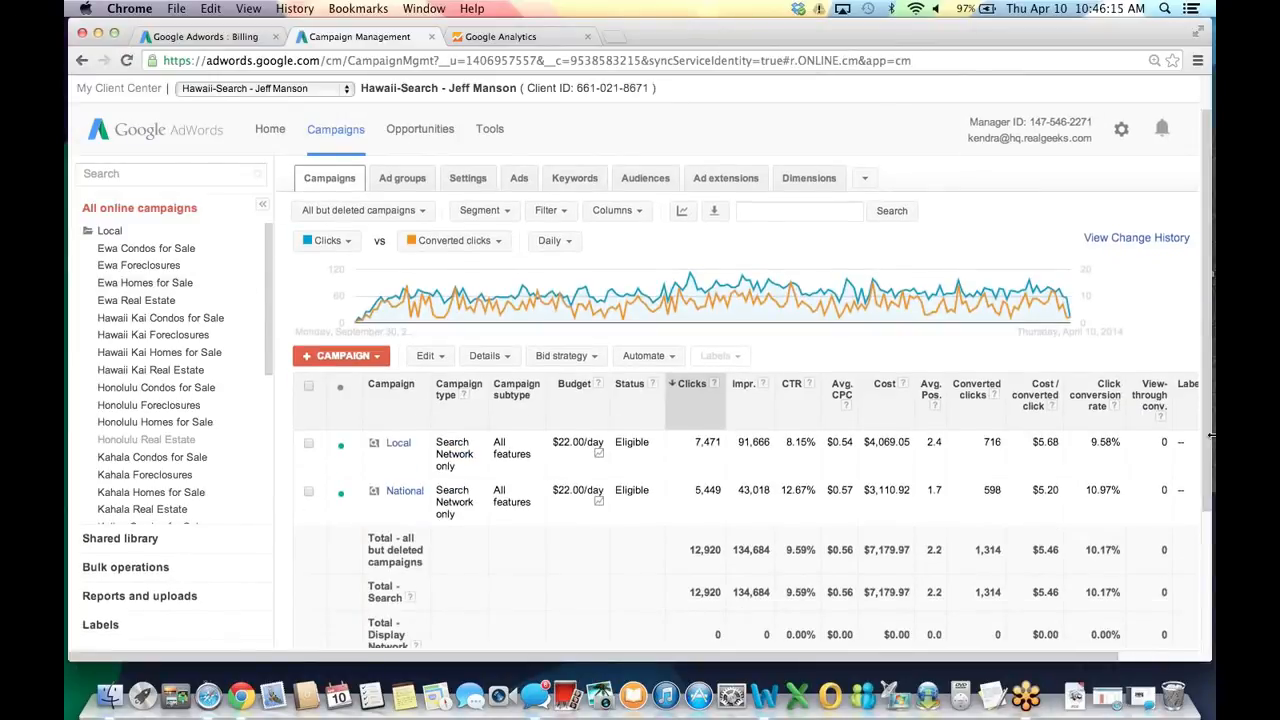
pyautogui.scroll(-3, 1212, 452)
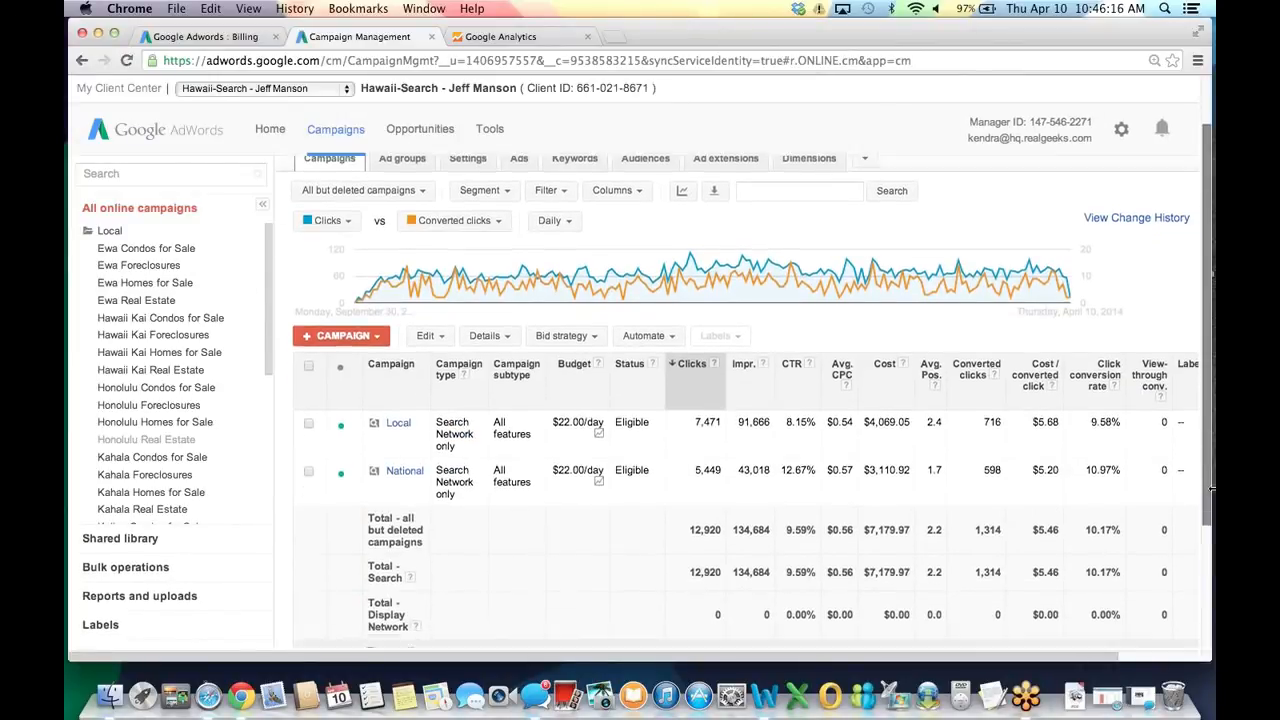
pyautogui.moveTo(366, 567); pyautogui.dragTo(1135, 590)
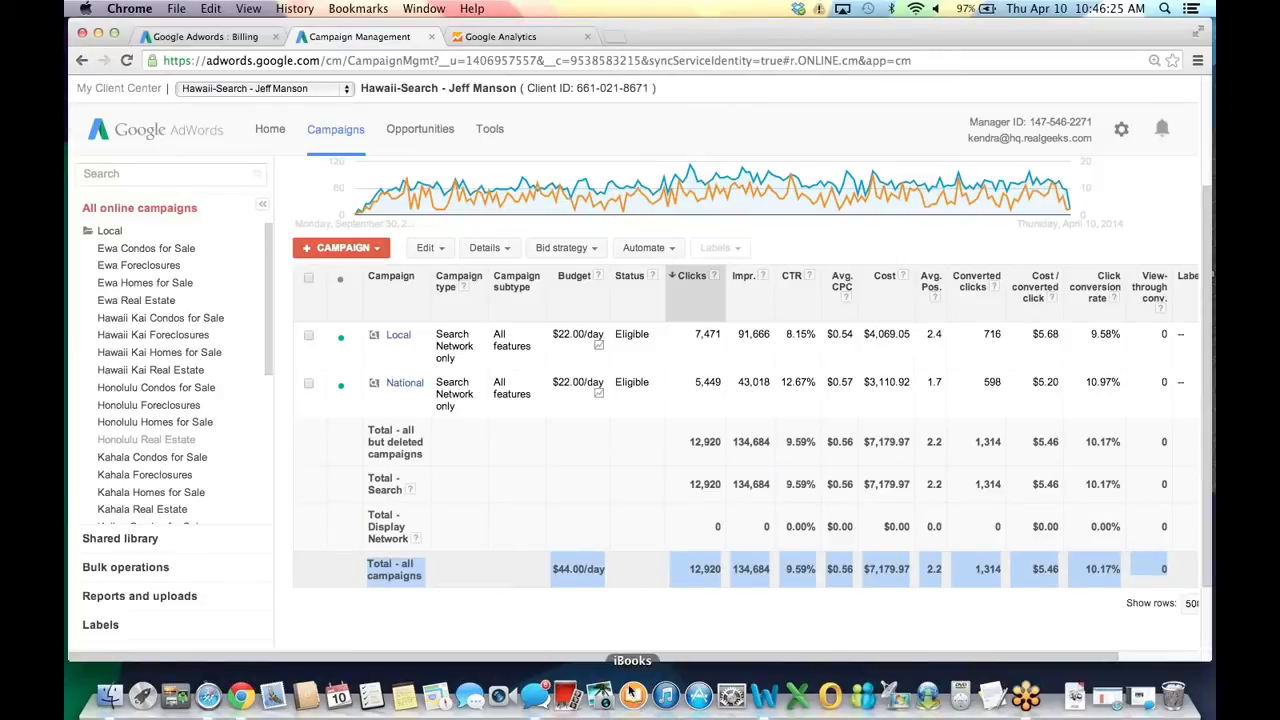
pyautogui.click(602, 609)
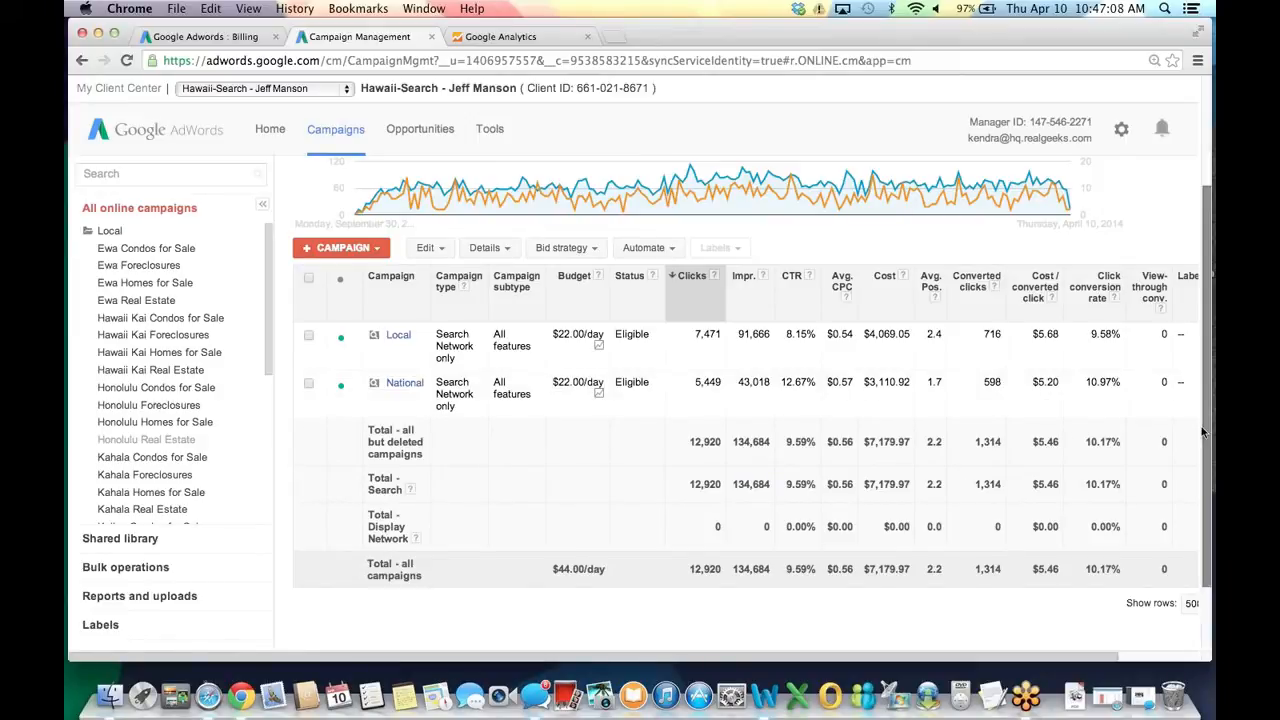
pyautogui.moveTo(1204, 432); pyautogui.dragTo(1206, 318)
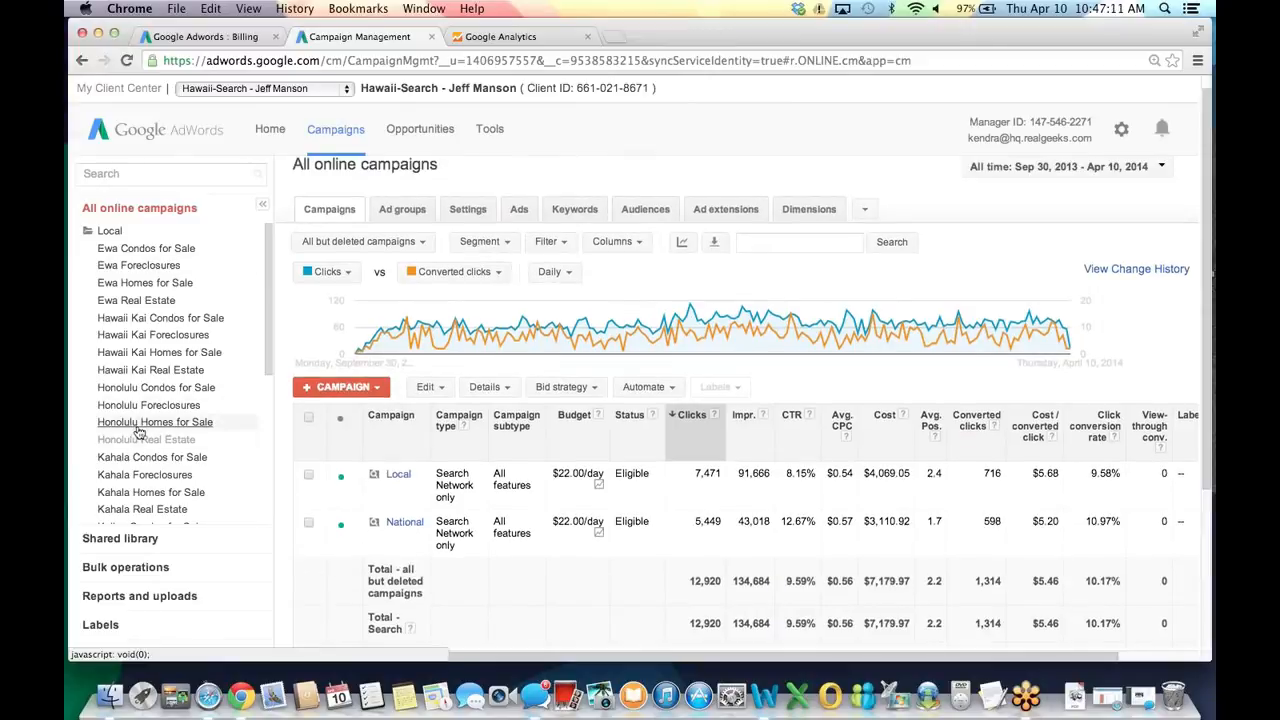
# Pause the weaker duplicate Honolulu Homes for Sale ad (12.17% served, $15.09 cost).
pyautogui.click(139, 425)
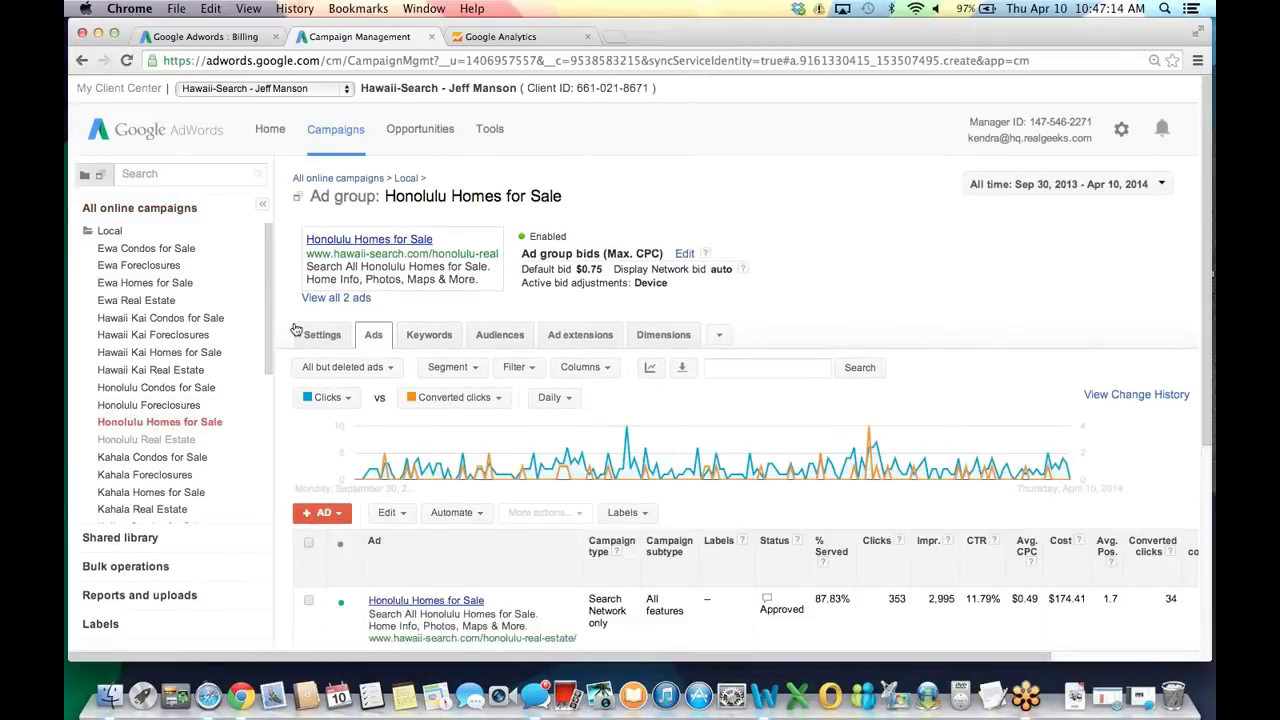
pyautogui.scroll(-2, 292, 330)
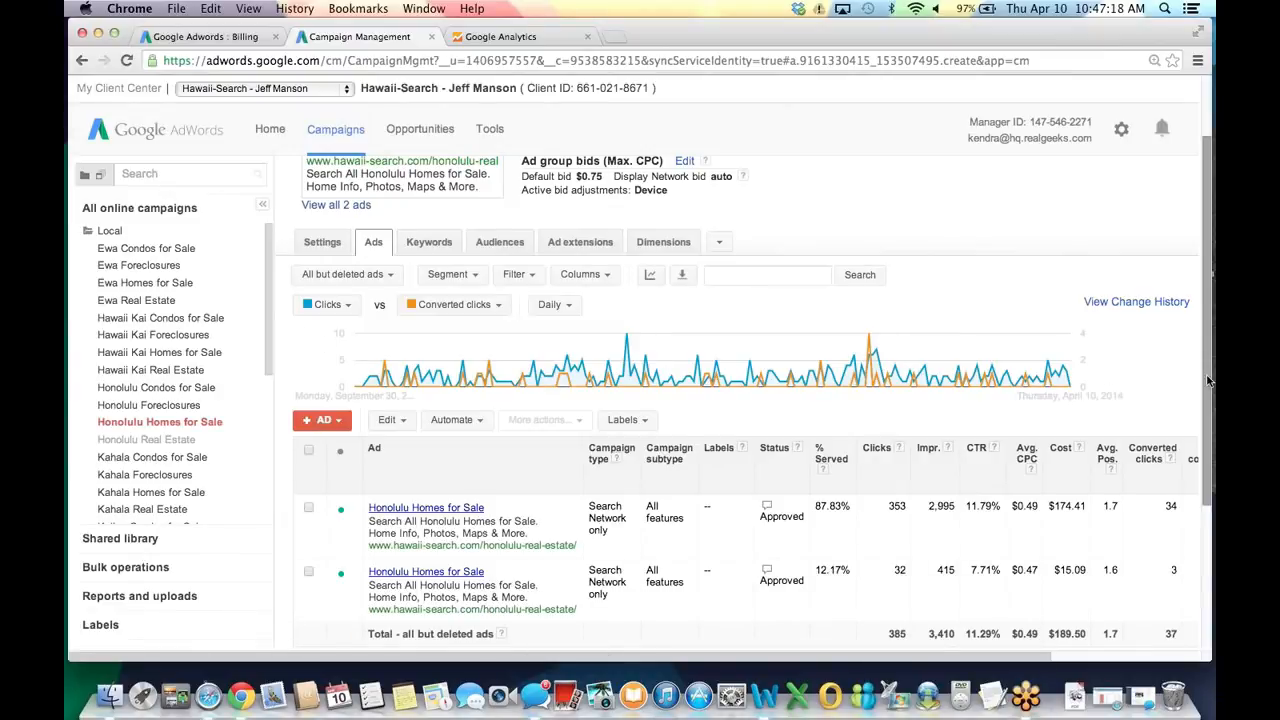
pyautogui.scroll(-1, 1208, 380)
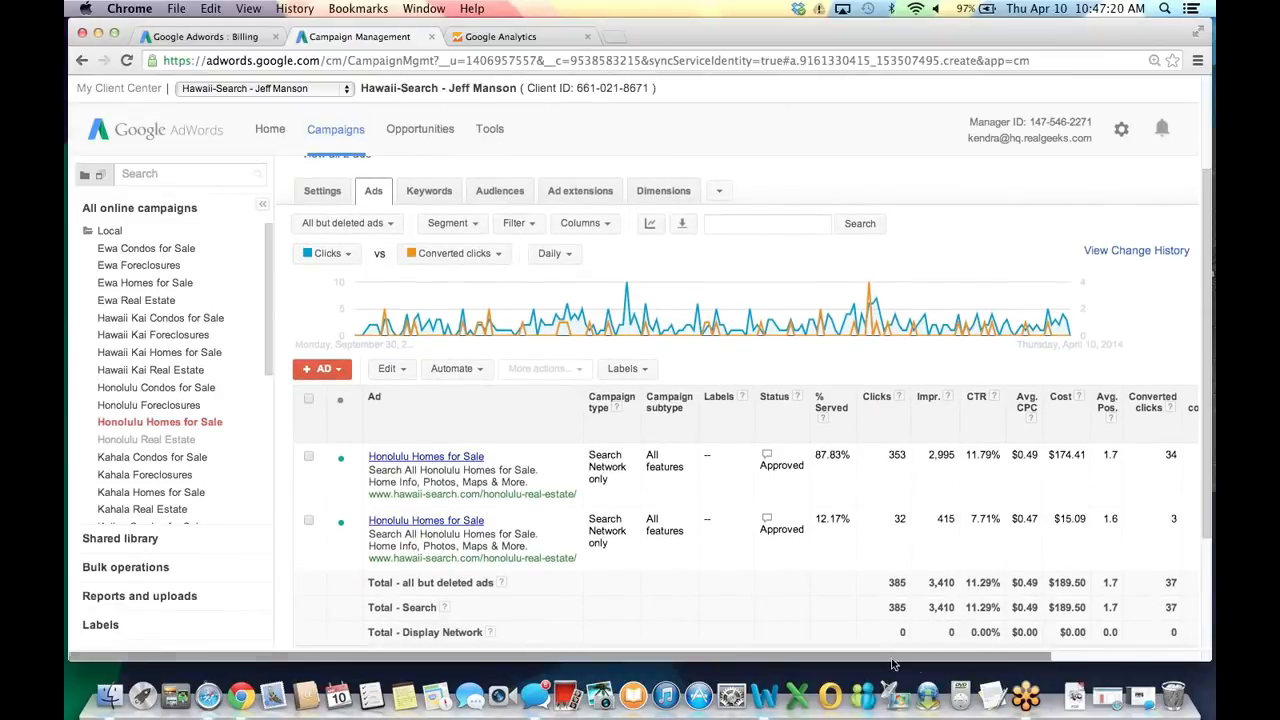
pyautogui.moveTo(893, 663); pyautogui.dragTo(1036, 670)
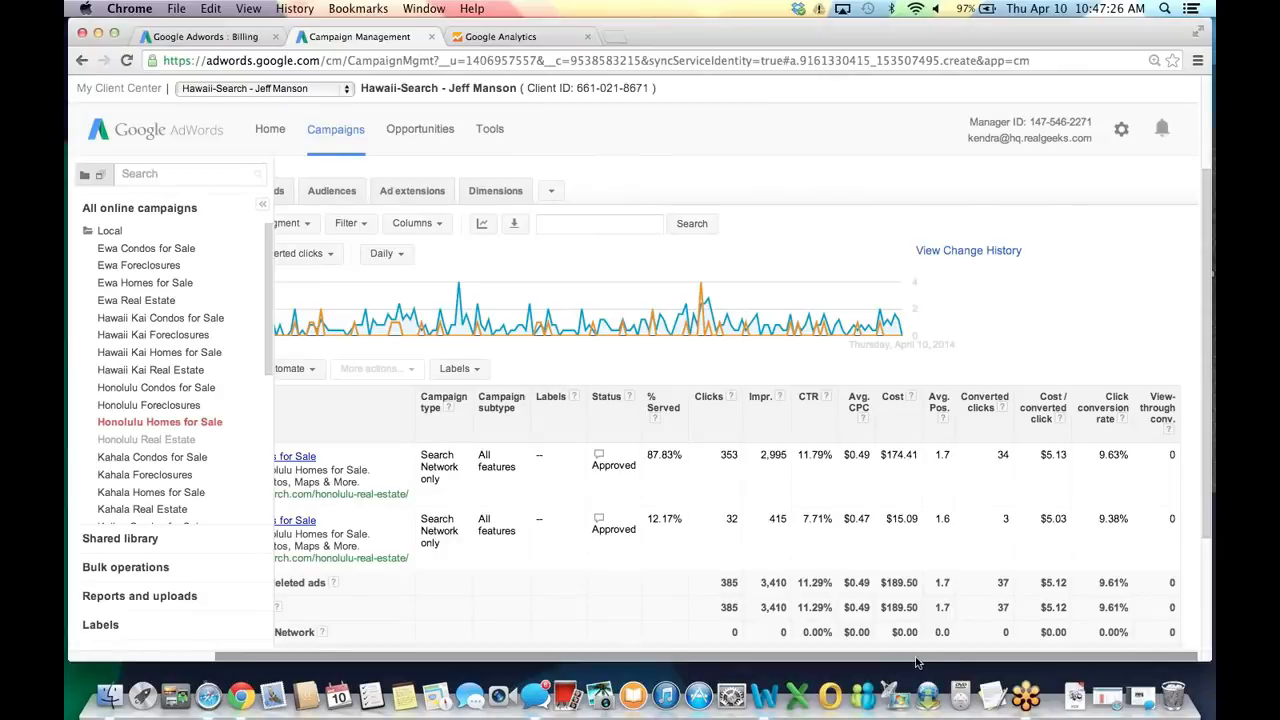
pyautogui.hscroll(-5, 916, 662)
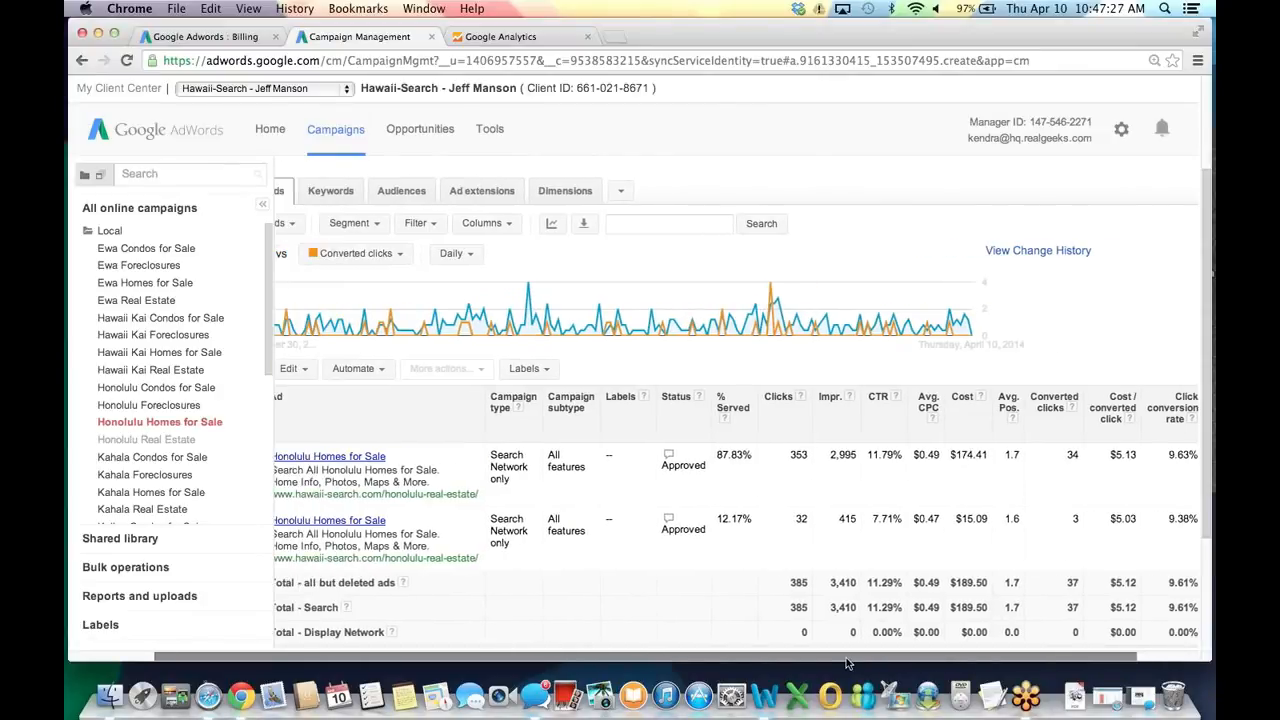
pyautogui.click(319, 566)
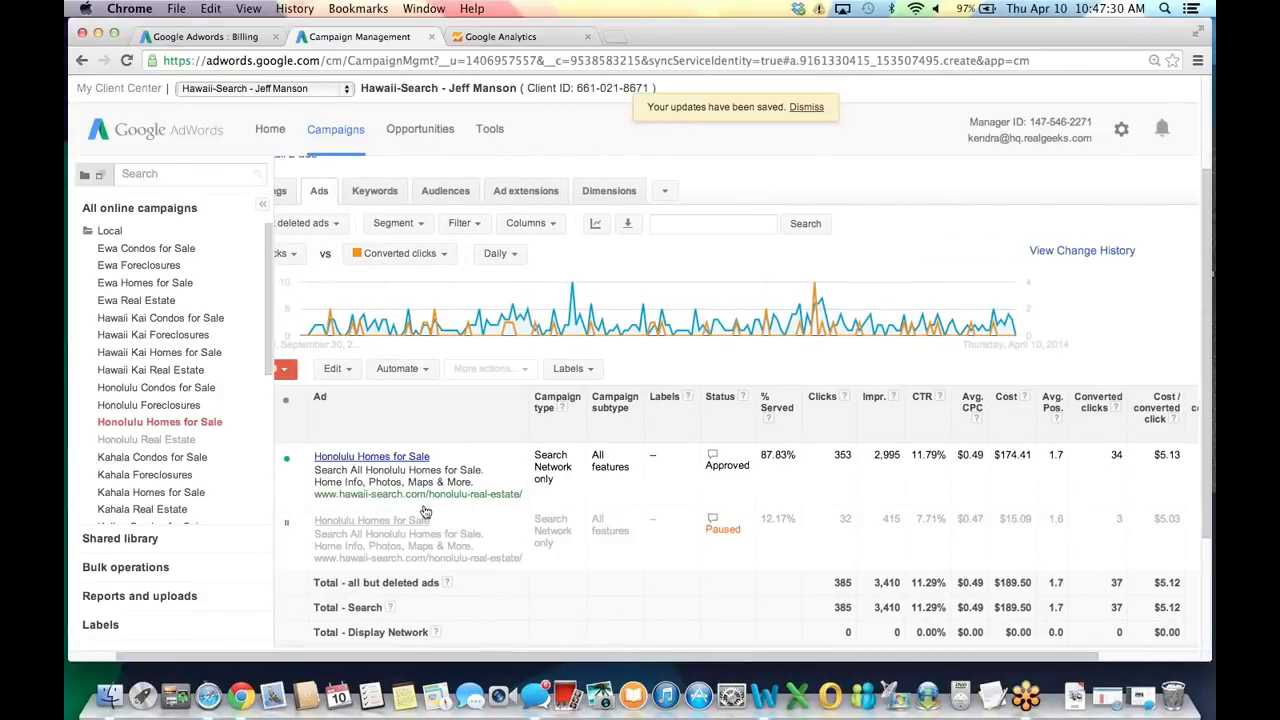
pyautogui.scroll(-1, 425, 512)
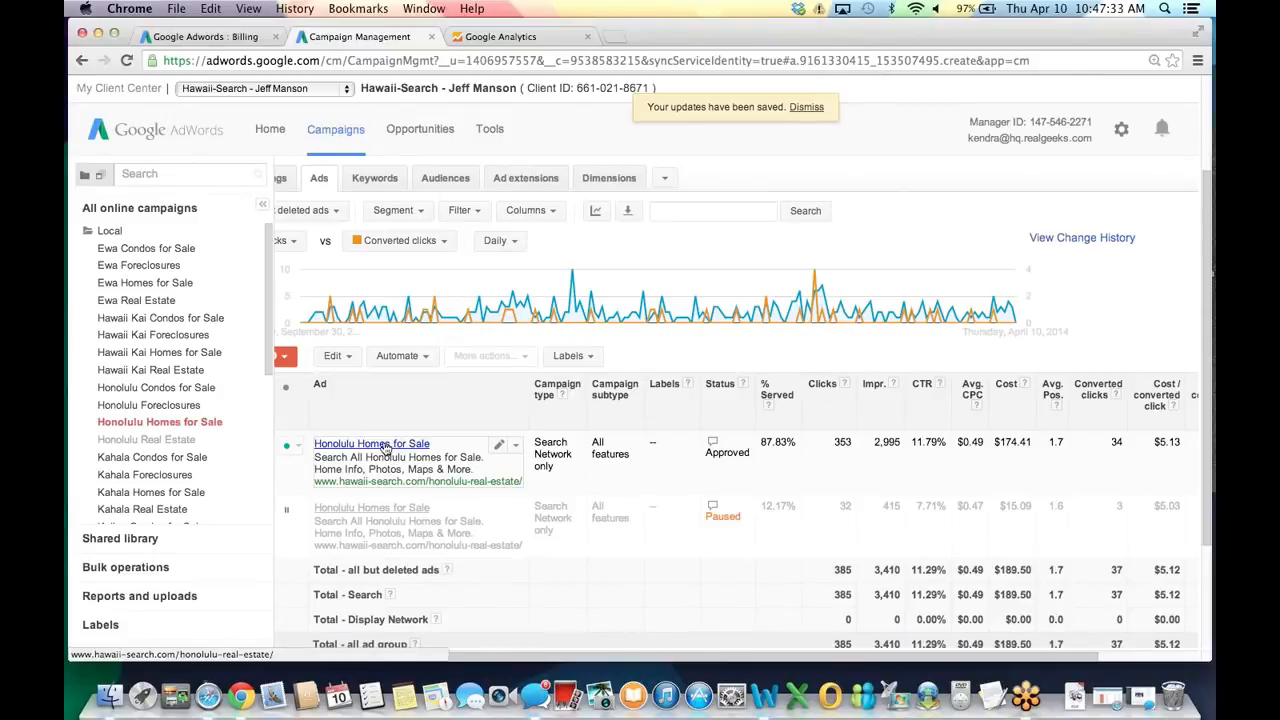
# Open the first ad's Honolulu real estate landing page in a new tab, then return to AdWords.
pyautogui.click(389, 445)
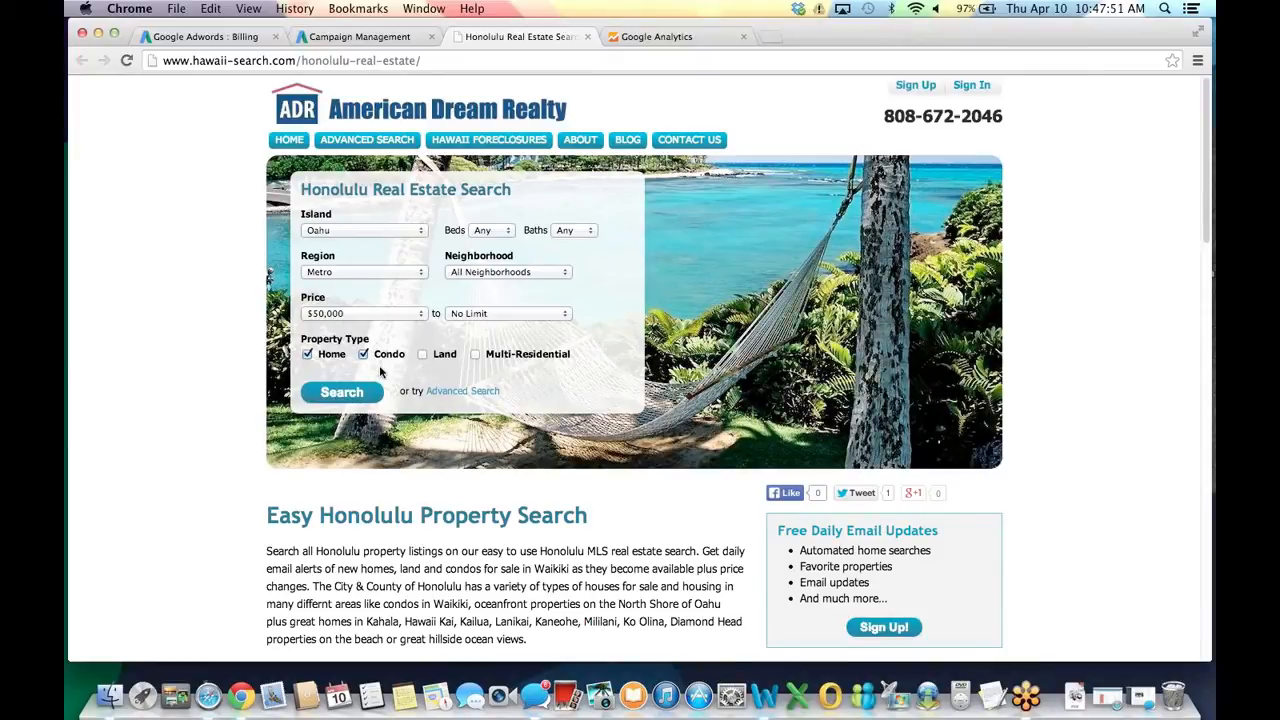
pyautogui.click(357, 37)
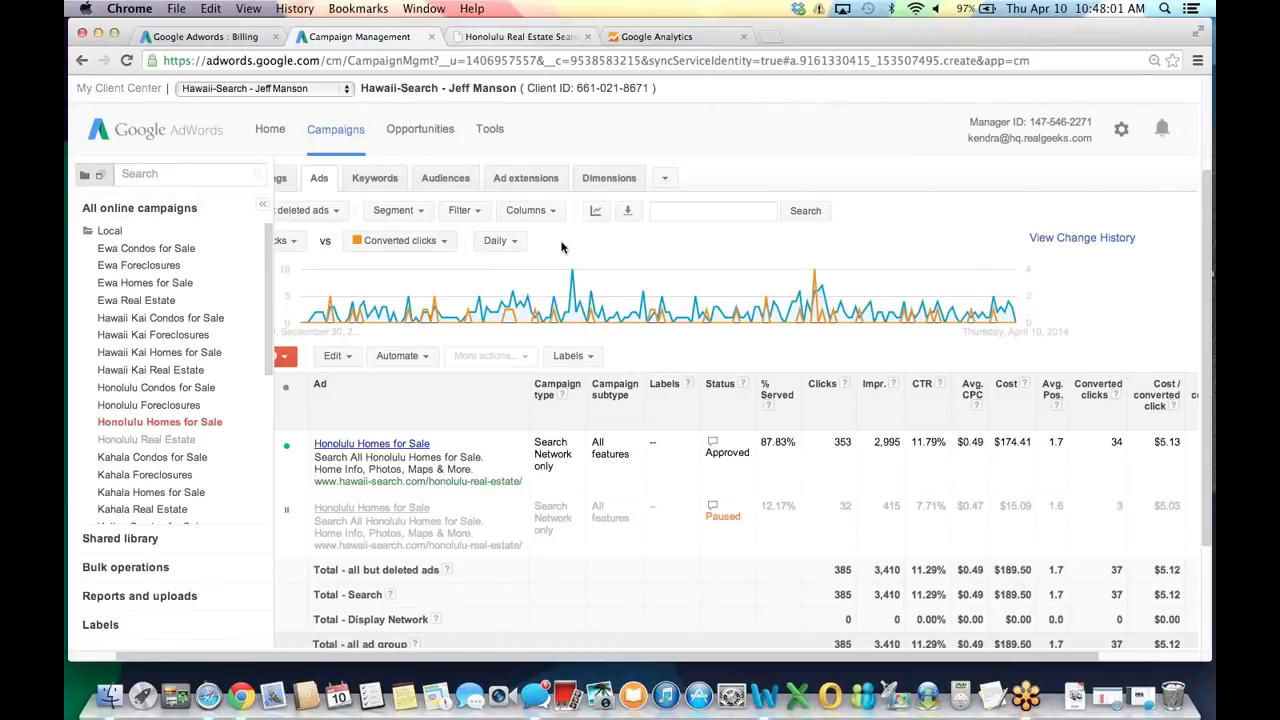
# Show the Honolulu Homes for Sale keywords, led by [honolulu homes for sale] with 86 clicks and 10/10 quality.
pyautogui.scroll(3, 400, 250)
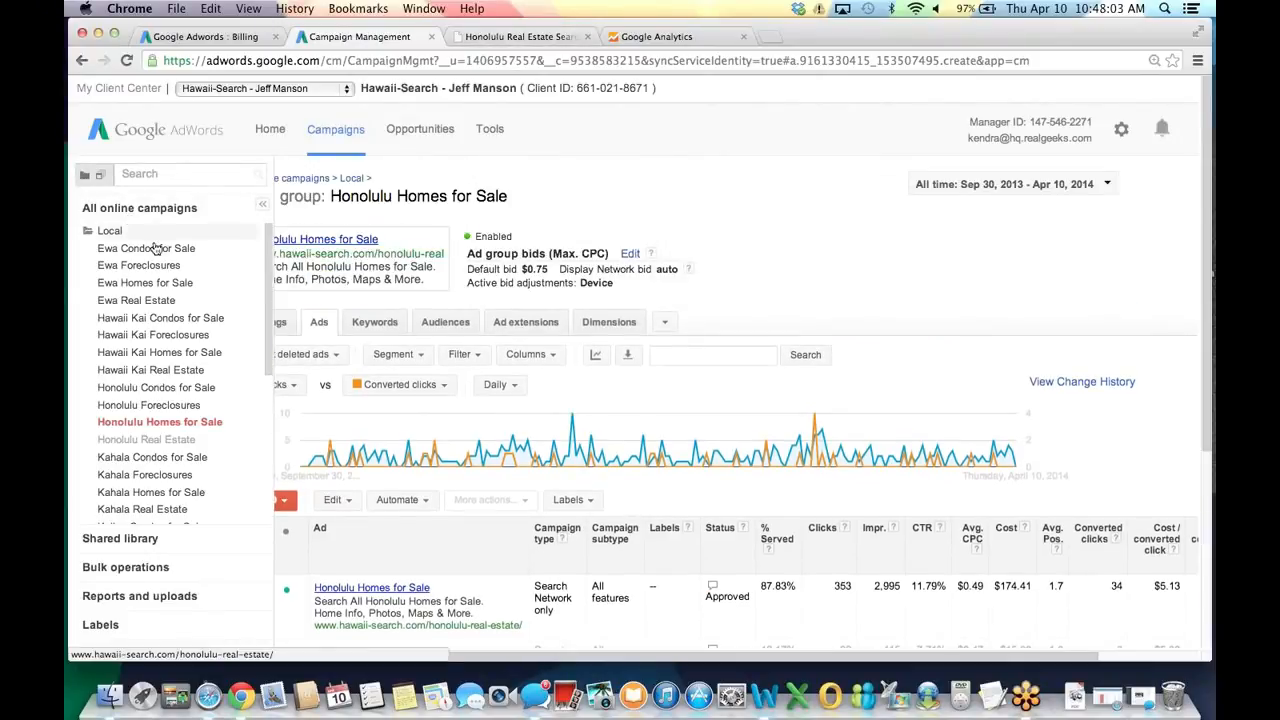
pyautogui.click(150, 236)
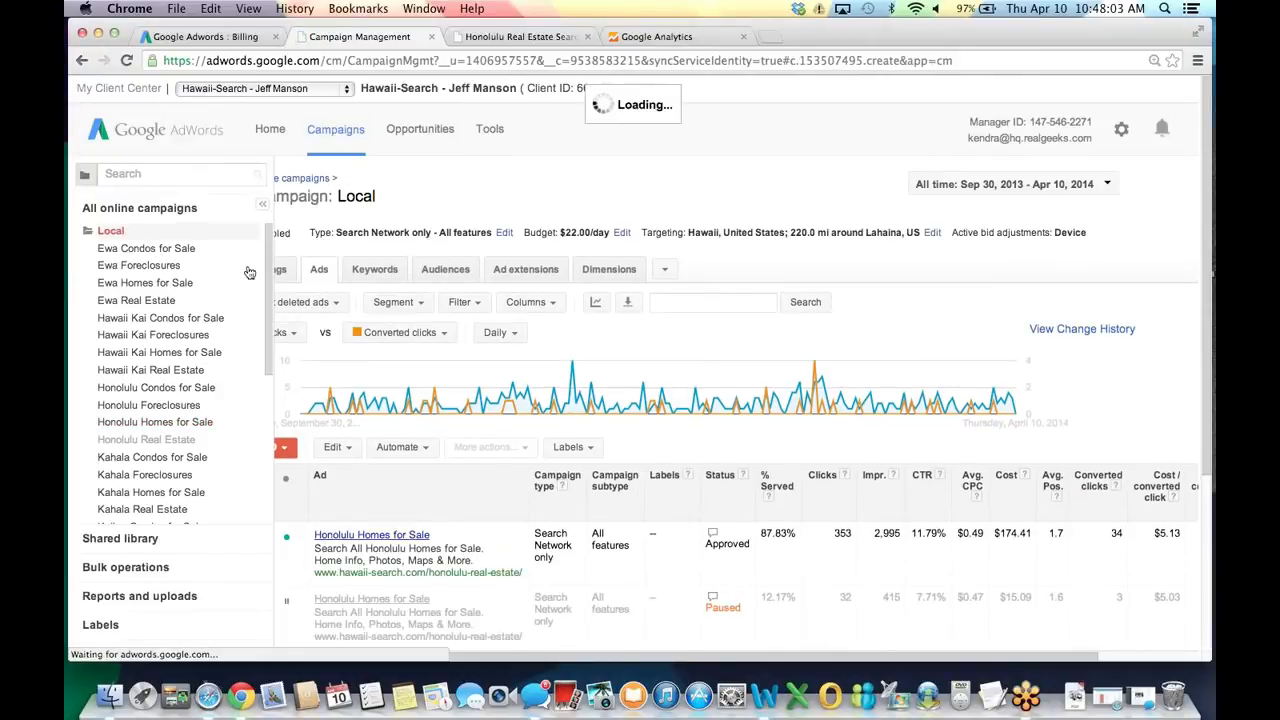
pyautogui.click(166, 423)
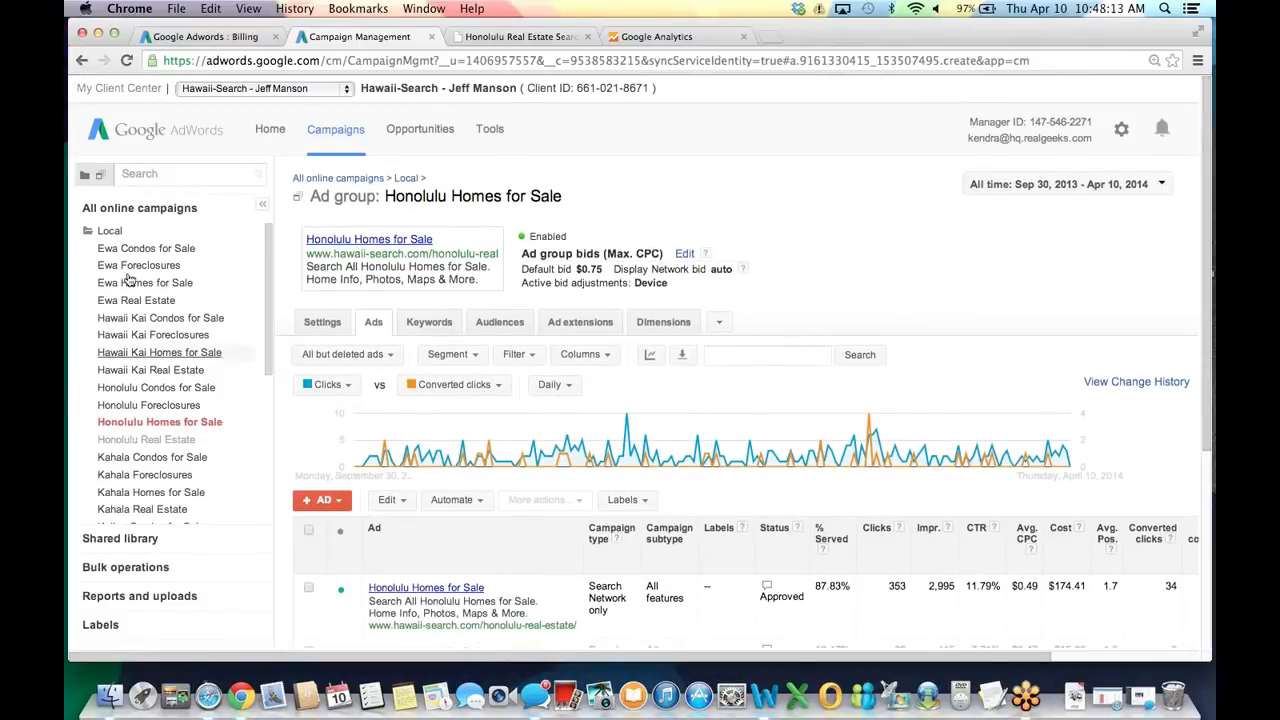
pyautogui.click(427, 323)
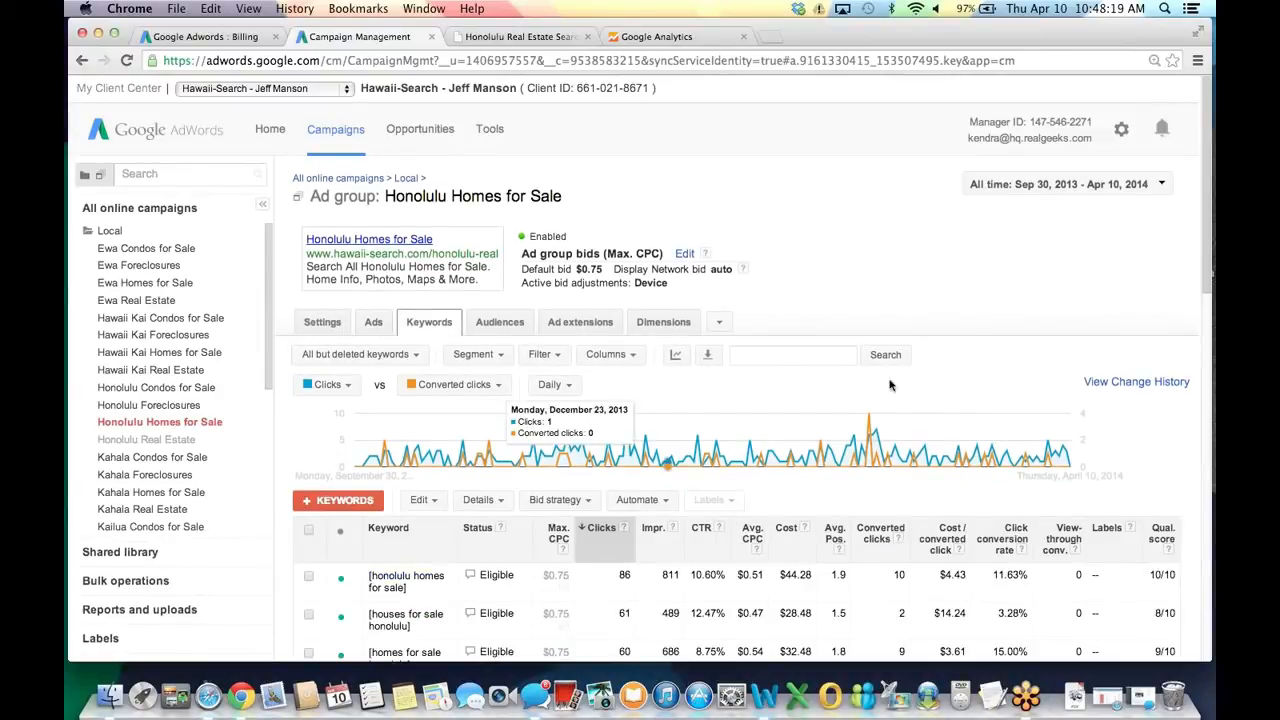
pyautogui.moveTo(1205, 217); pyautogui.dragTo(1208, 254)
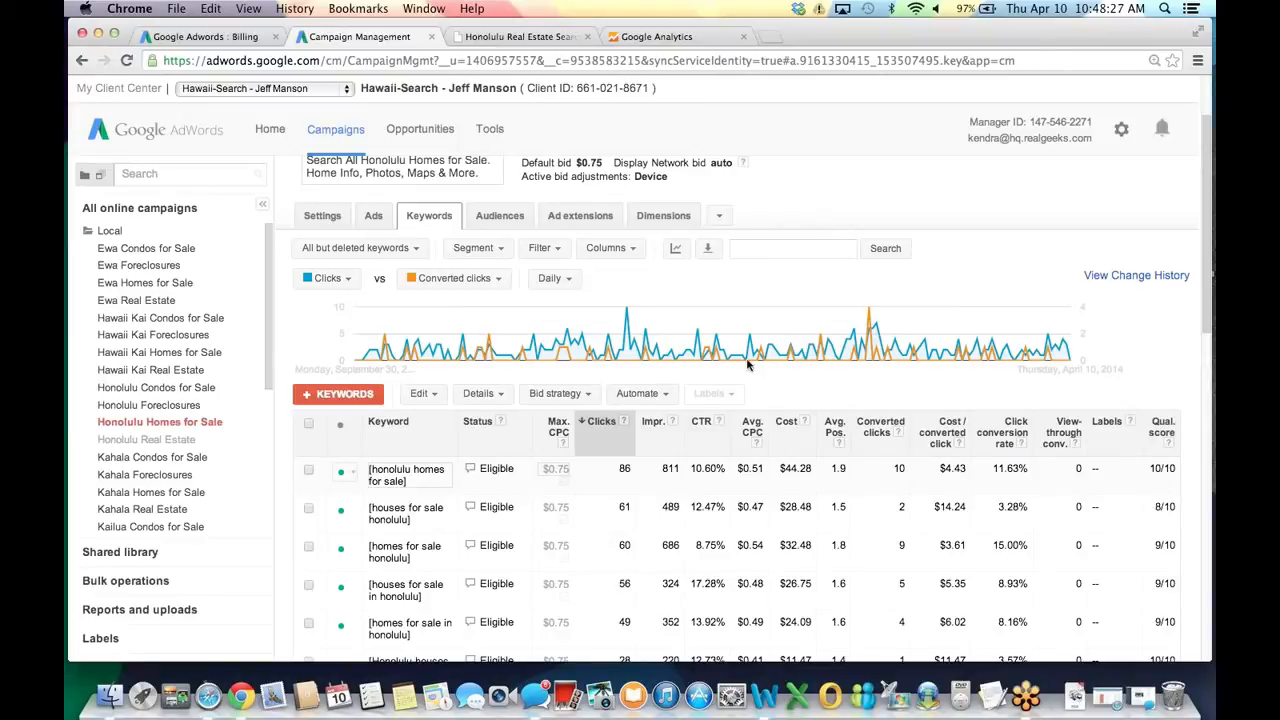
# Add the Match type attribute column to the keyword table, showing Exact for every keyword.
pyautogui.click(625, 251)
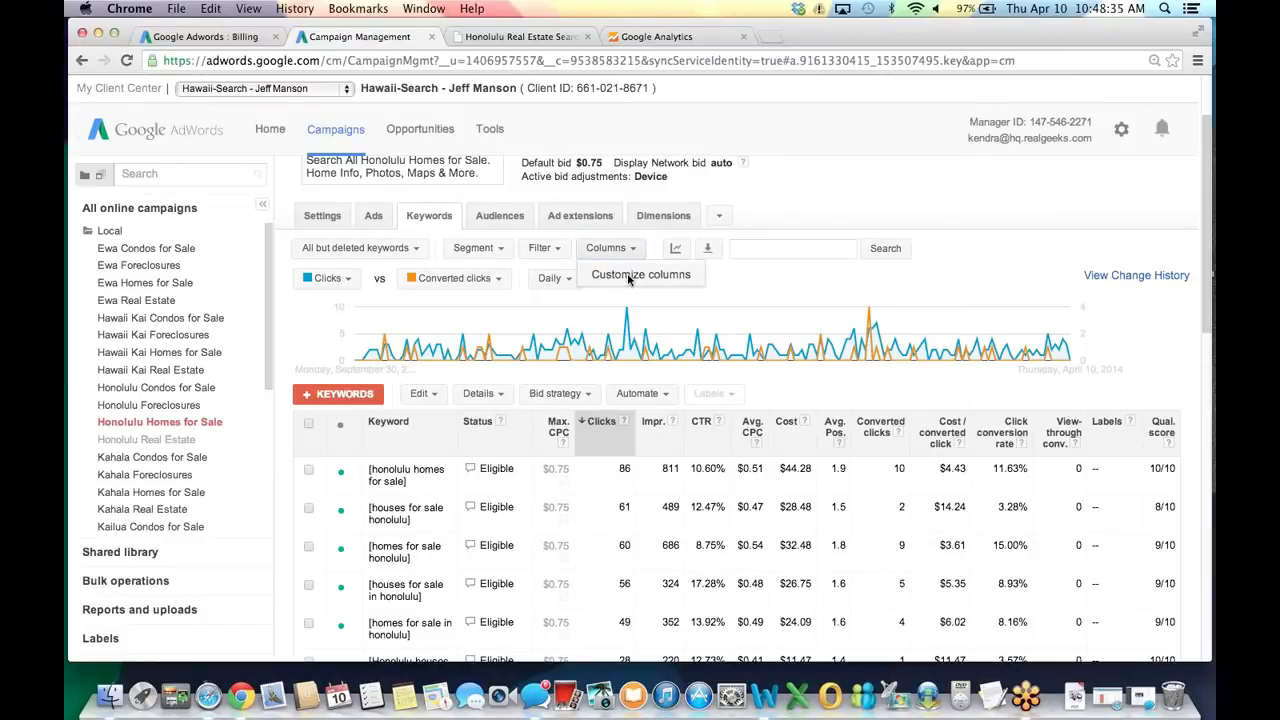
pyautogui.click(629, 277)
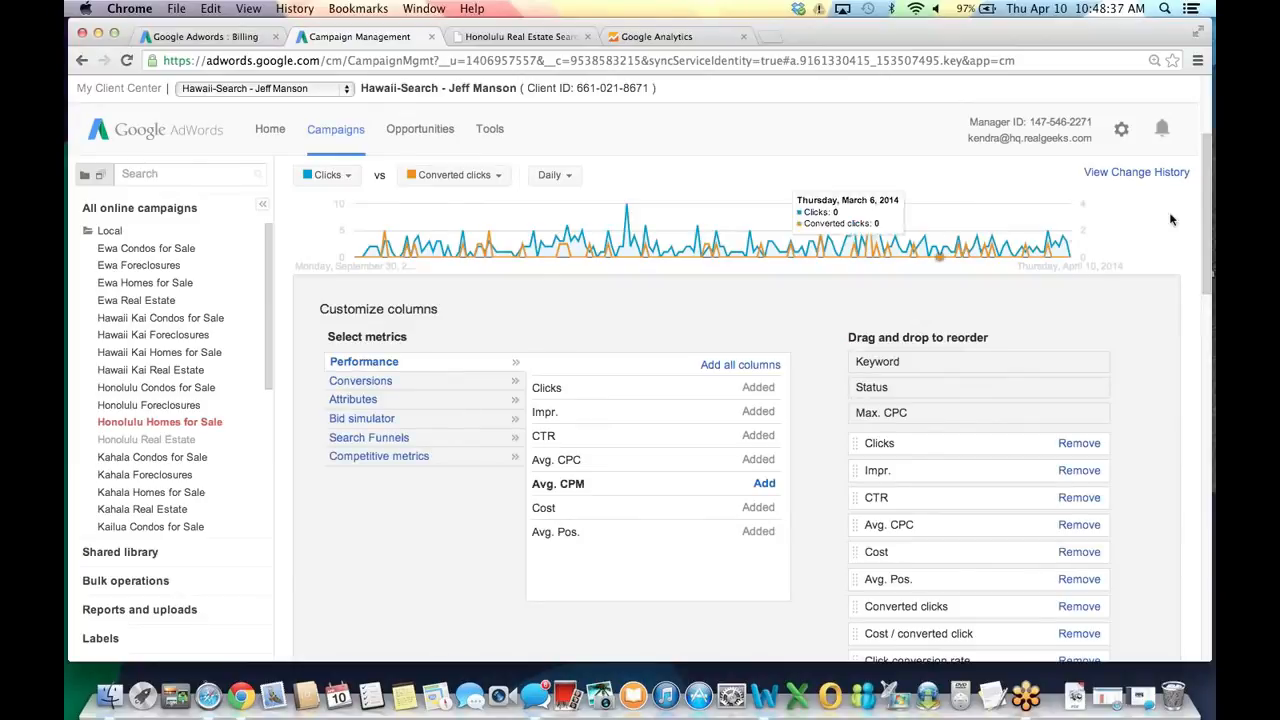
pyautogui.scroll(-3, 700, 260)
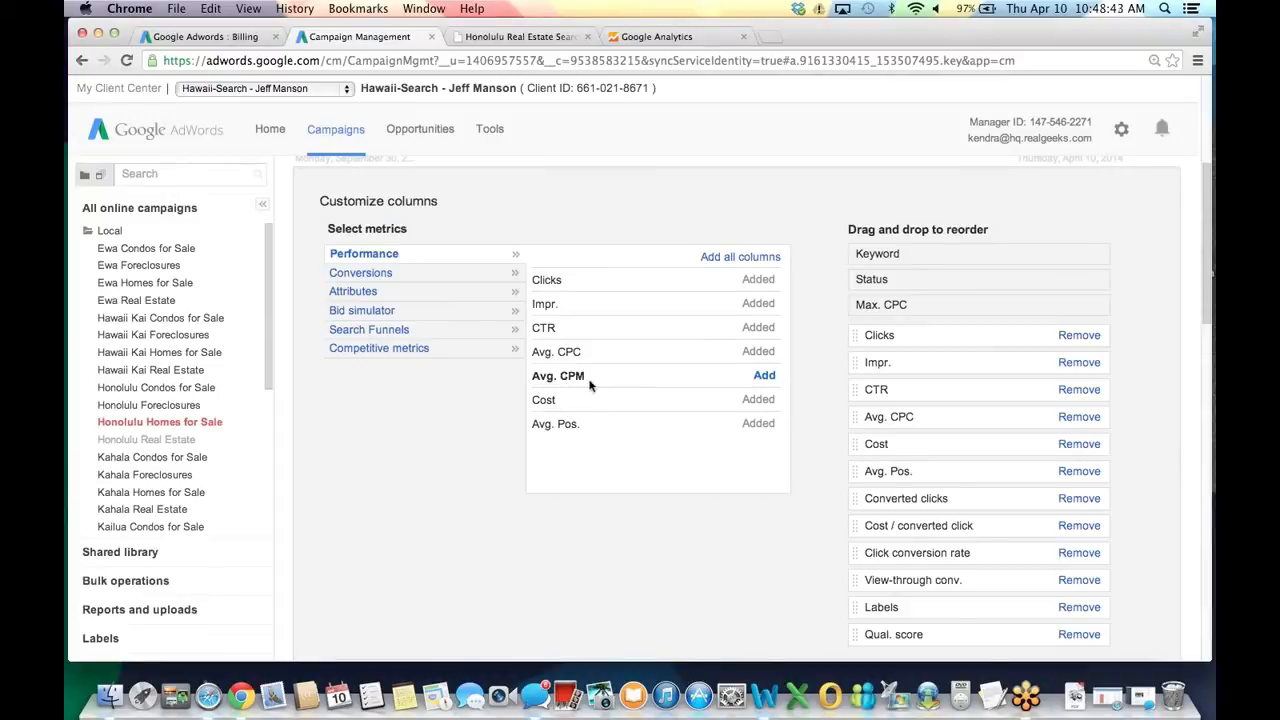
pyautogui.click(374, 275)
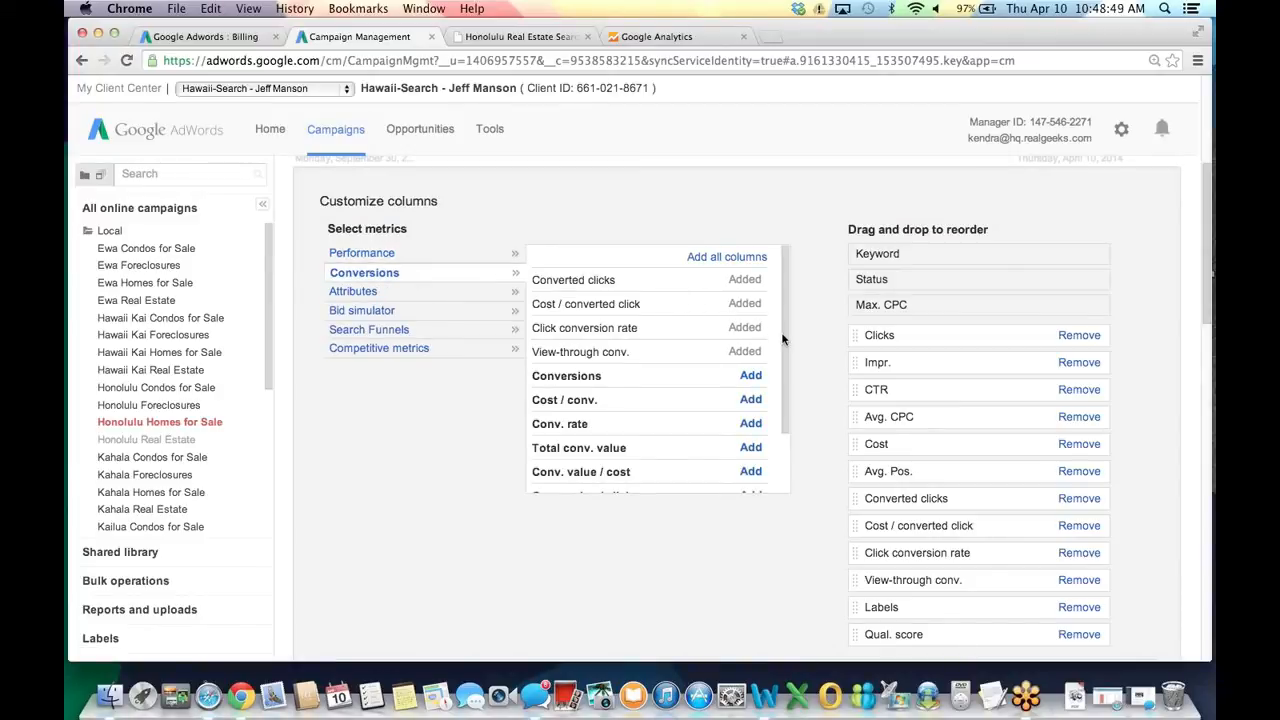
pyautogui.scroll(-3, 786, 354)
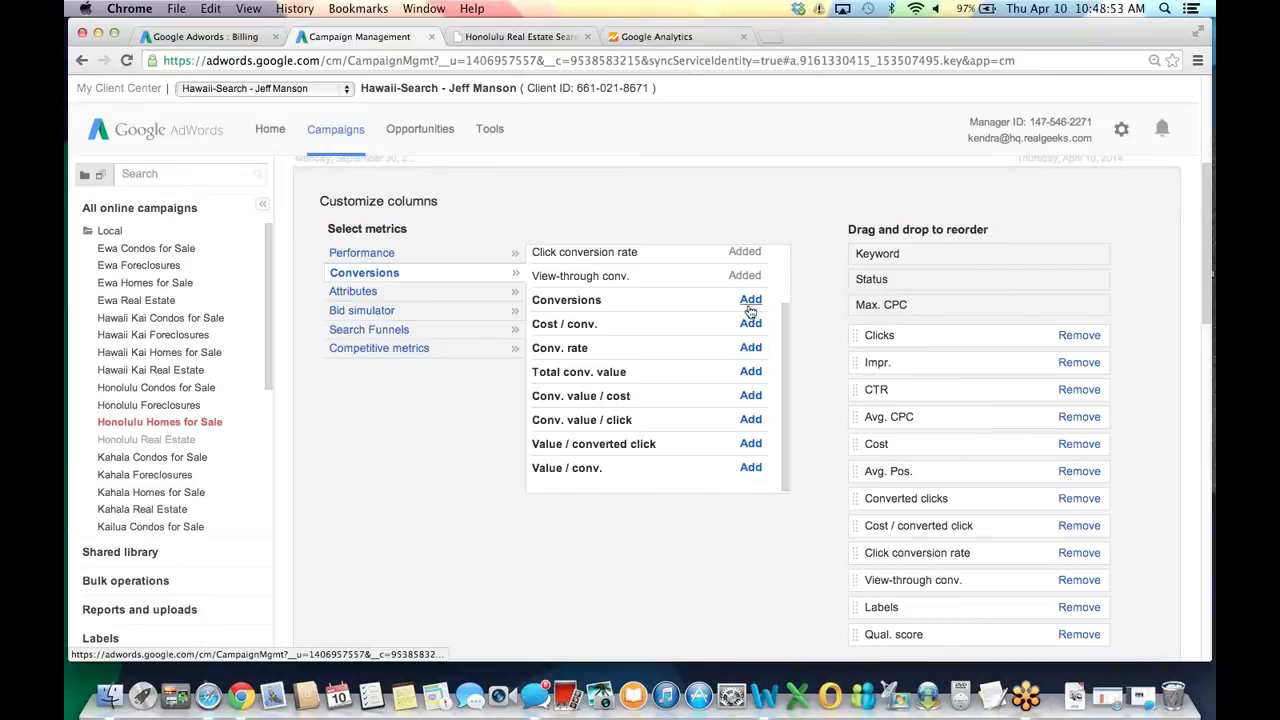
pyautogui.click(344, 292)
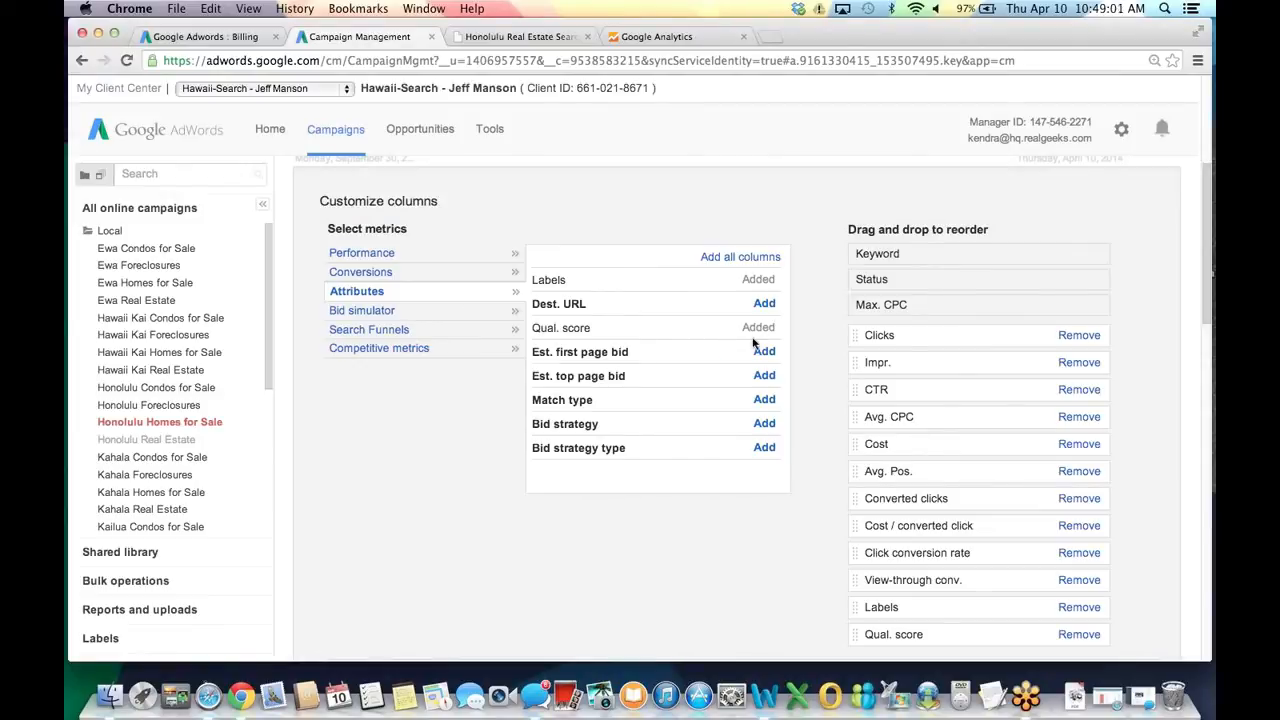
pyautogui.click(765, 400)
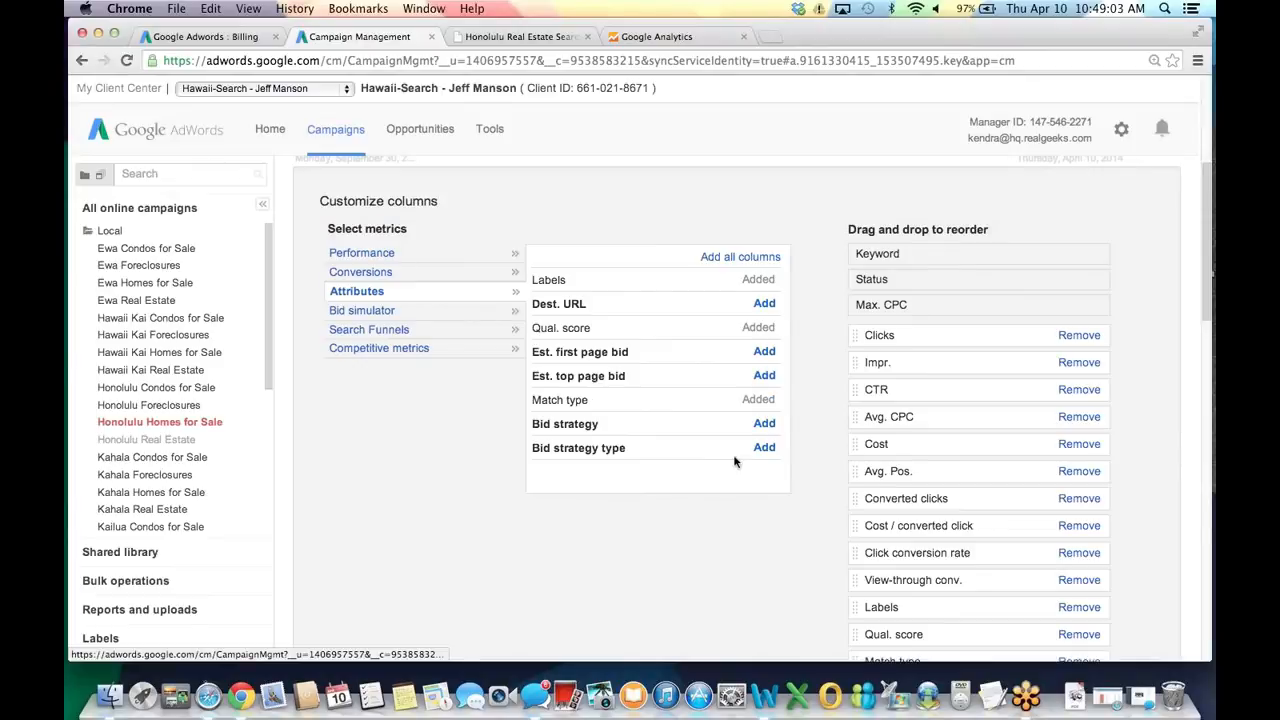
pyautogui.scroll(-1, 750, 515)
pyautogui.scroll(-1, 750, 519)
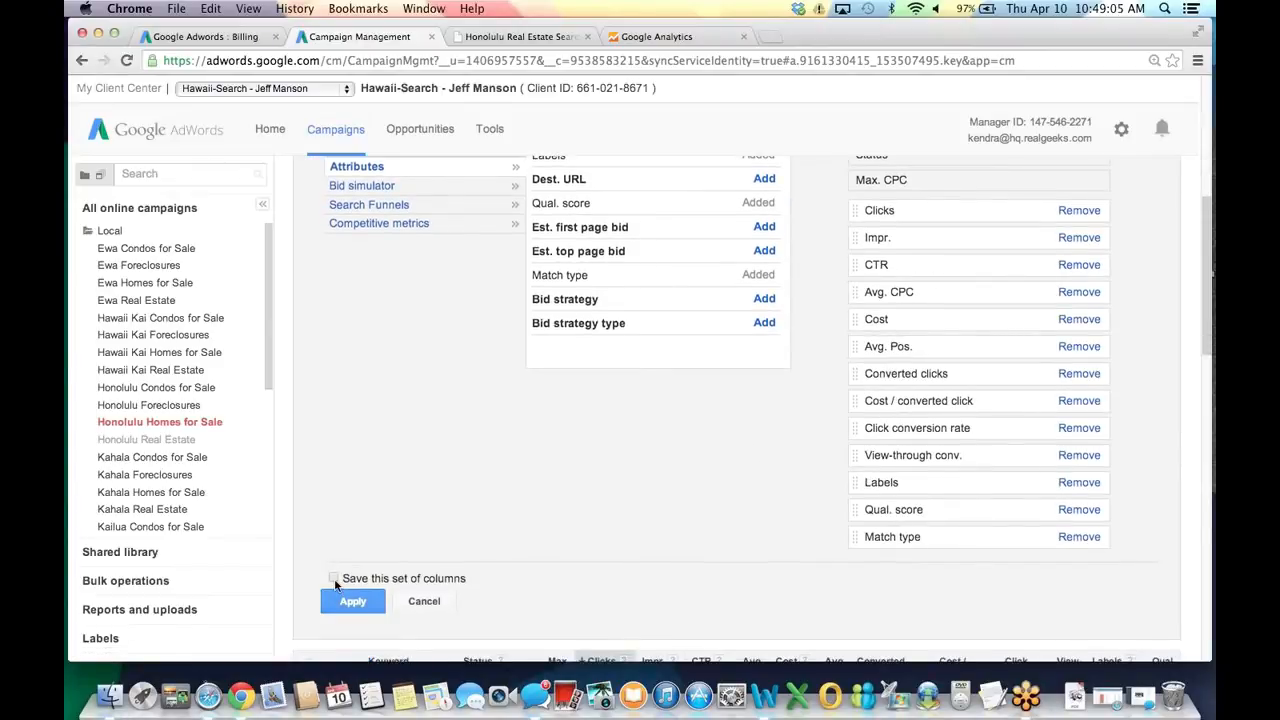
pyautogui.click(350, 602)
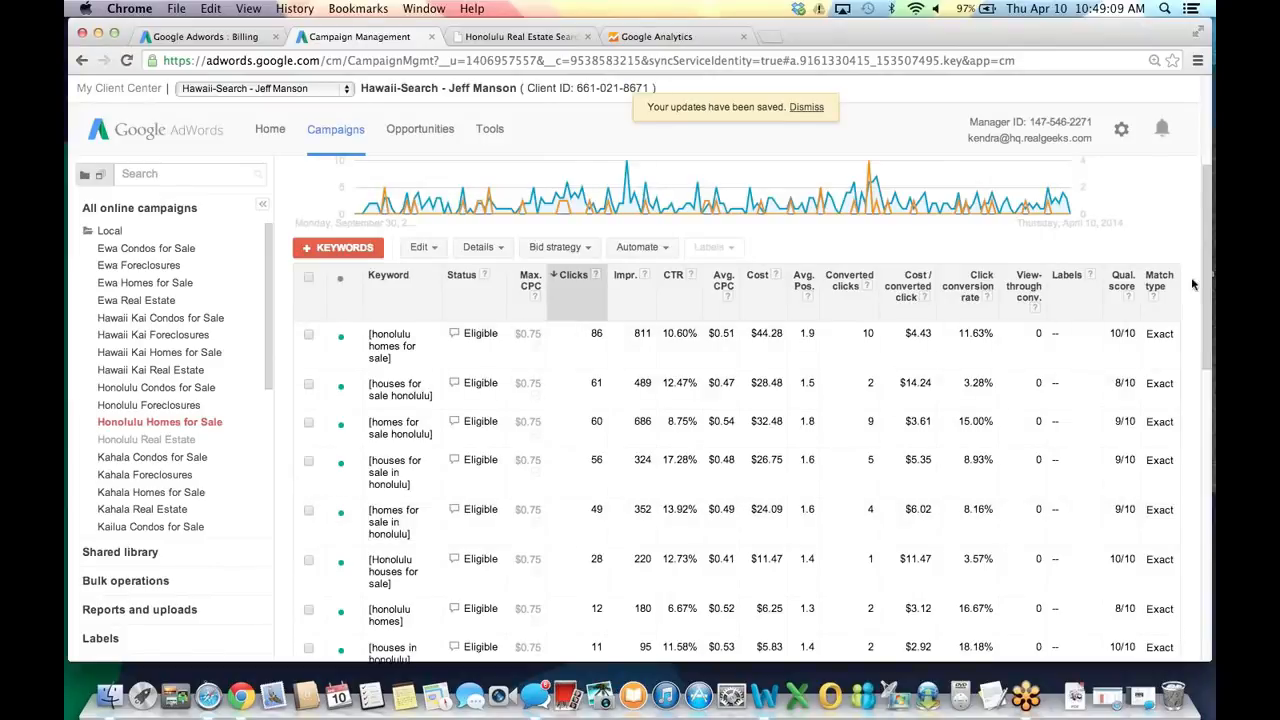
pyautogui.scroll(-2, 1205, 291)
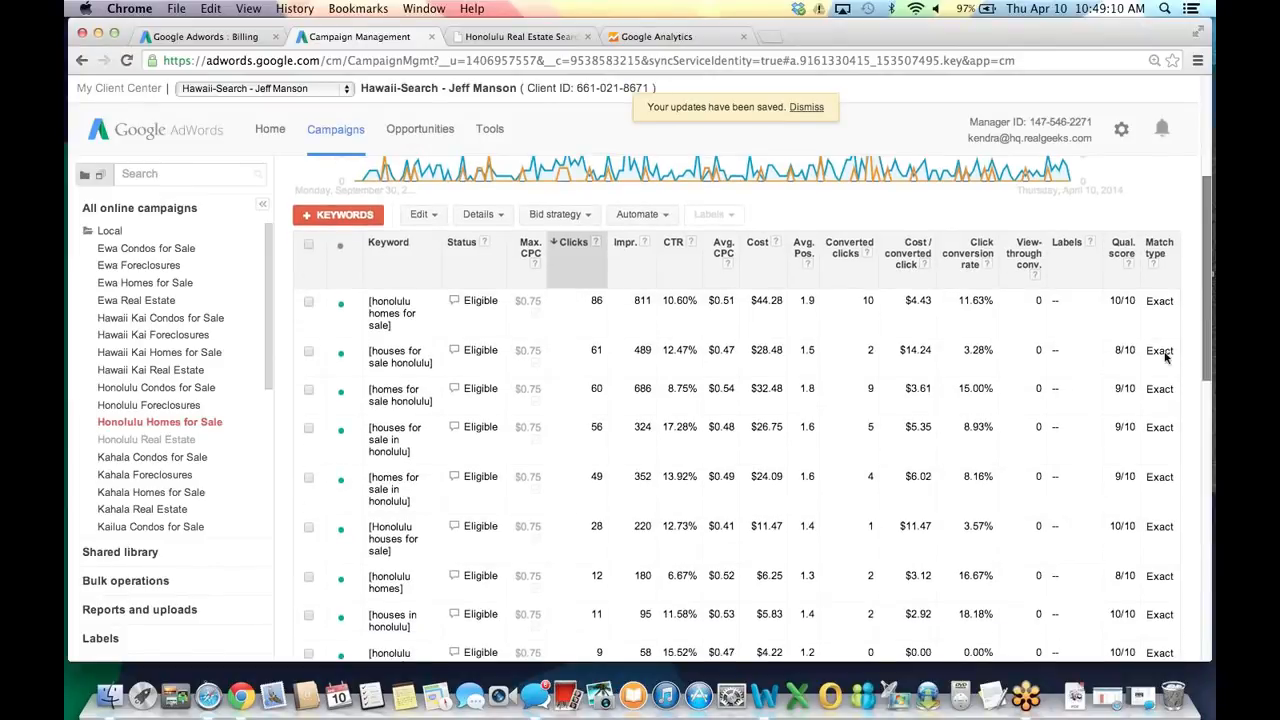
pyautogui.moveTo(1210, 362); pyautogui.dragTo(1210, 259)
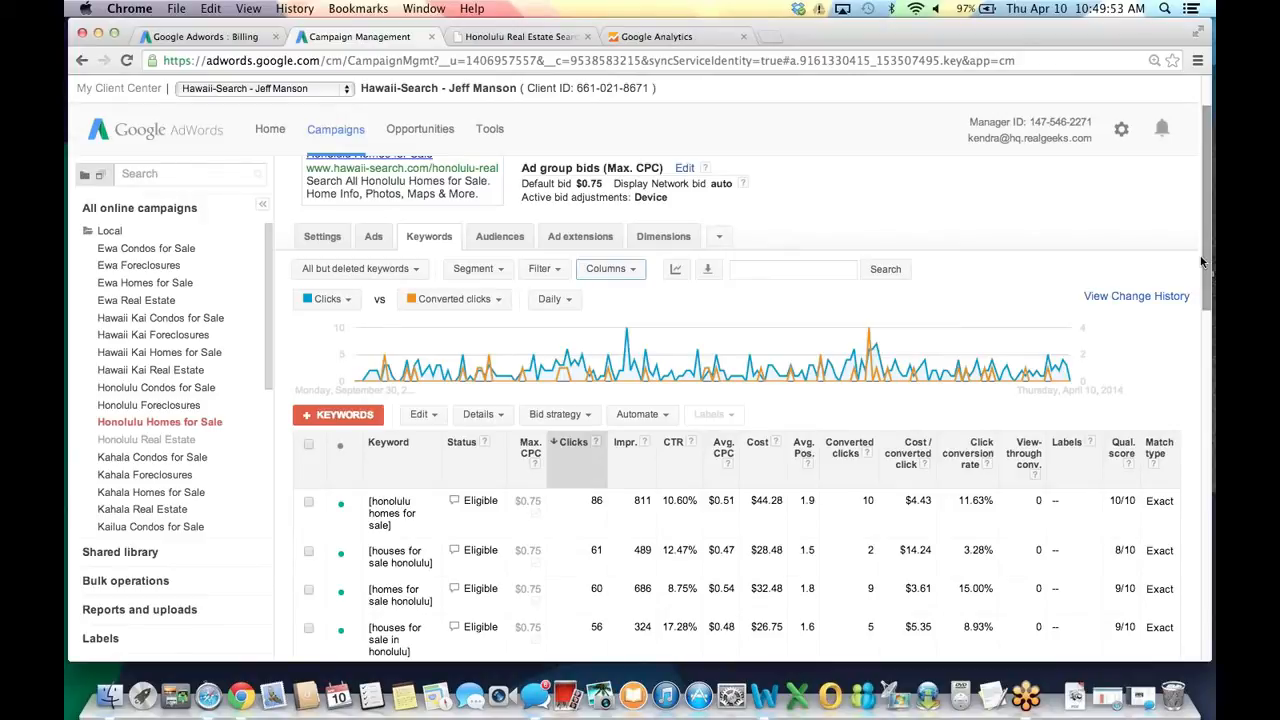
pyautogui.click(205, 37)
# Check the new account's Local campaign keywords, then view Hawaii-Search's Local keywords for comparison.
pyautogui.click(335, 129)
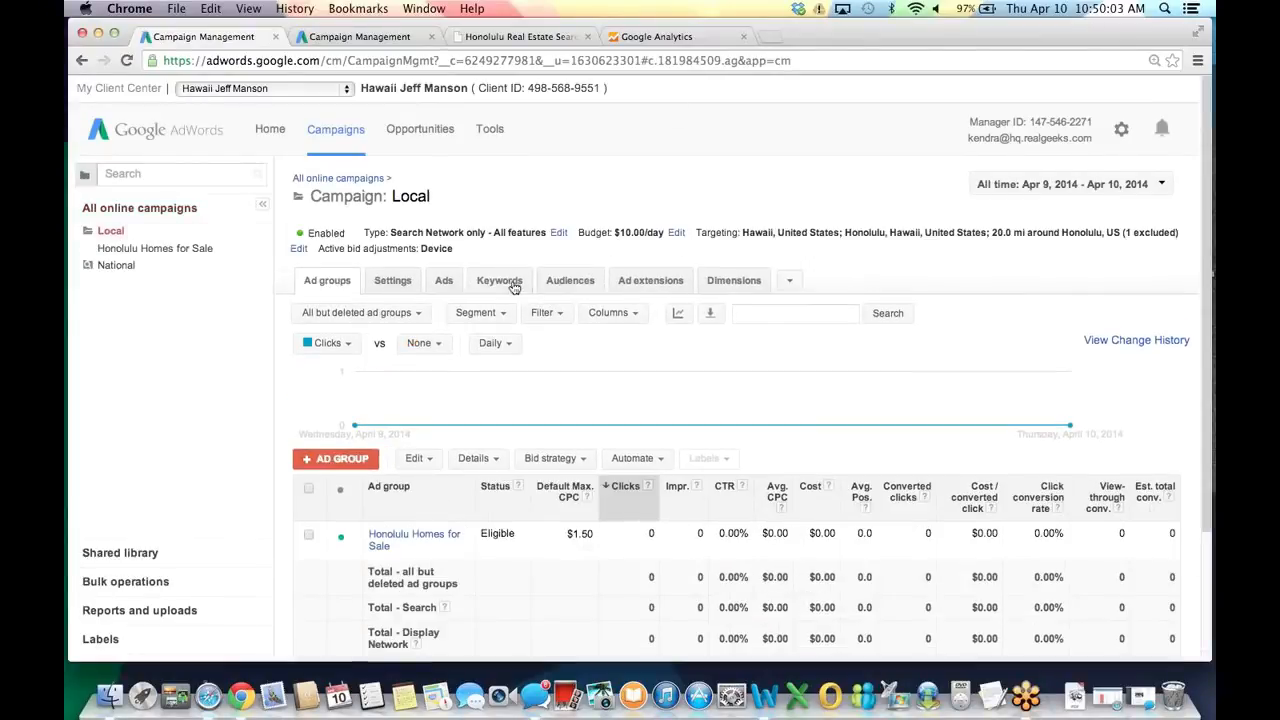
pyautogui.click(499, 280)
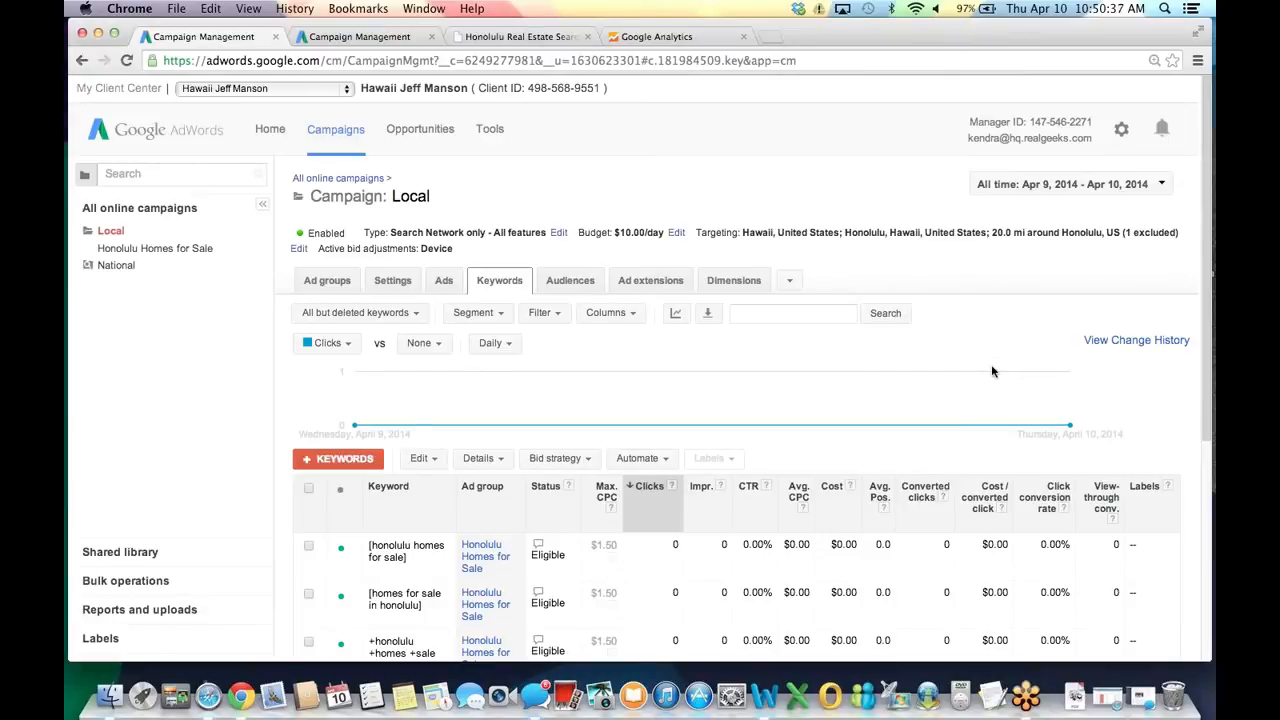
pyautogui.click(380, 40)
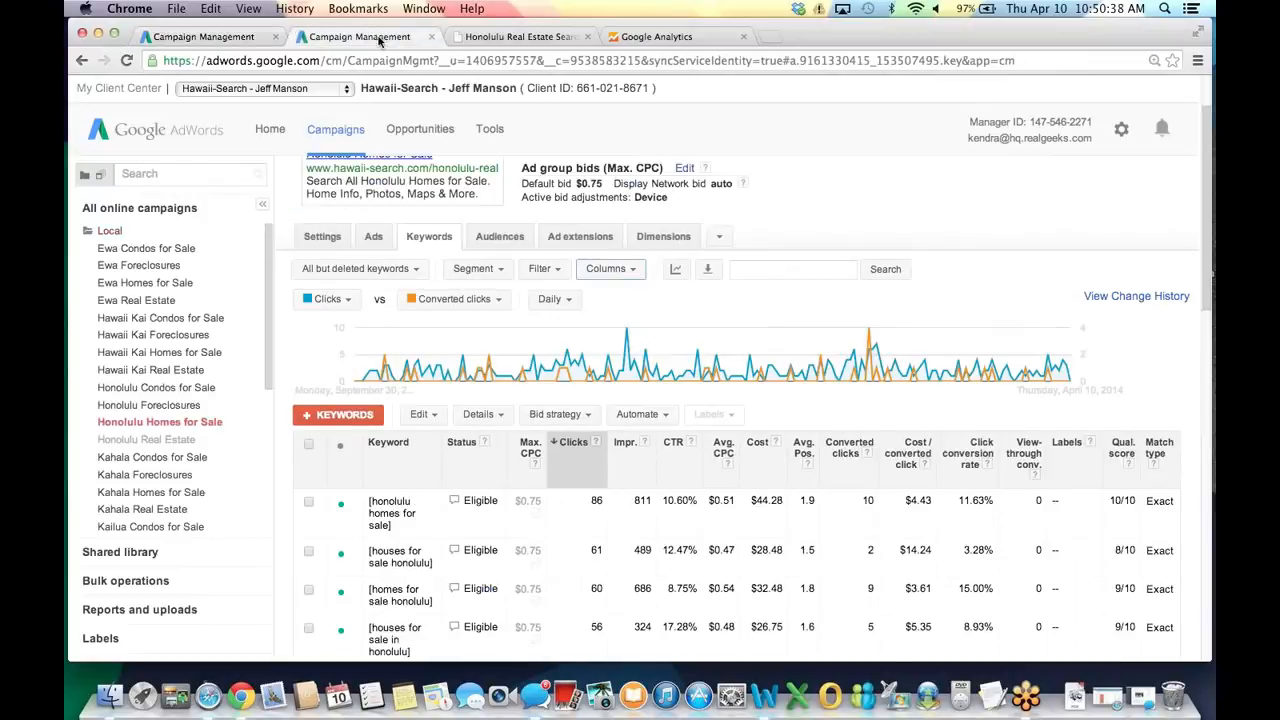
pyautogui.click(122, 231)
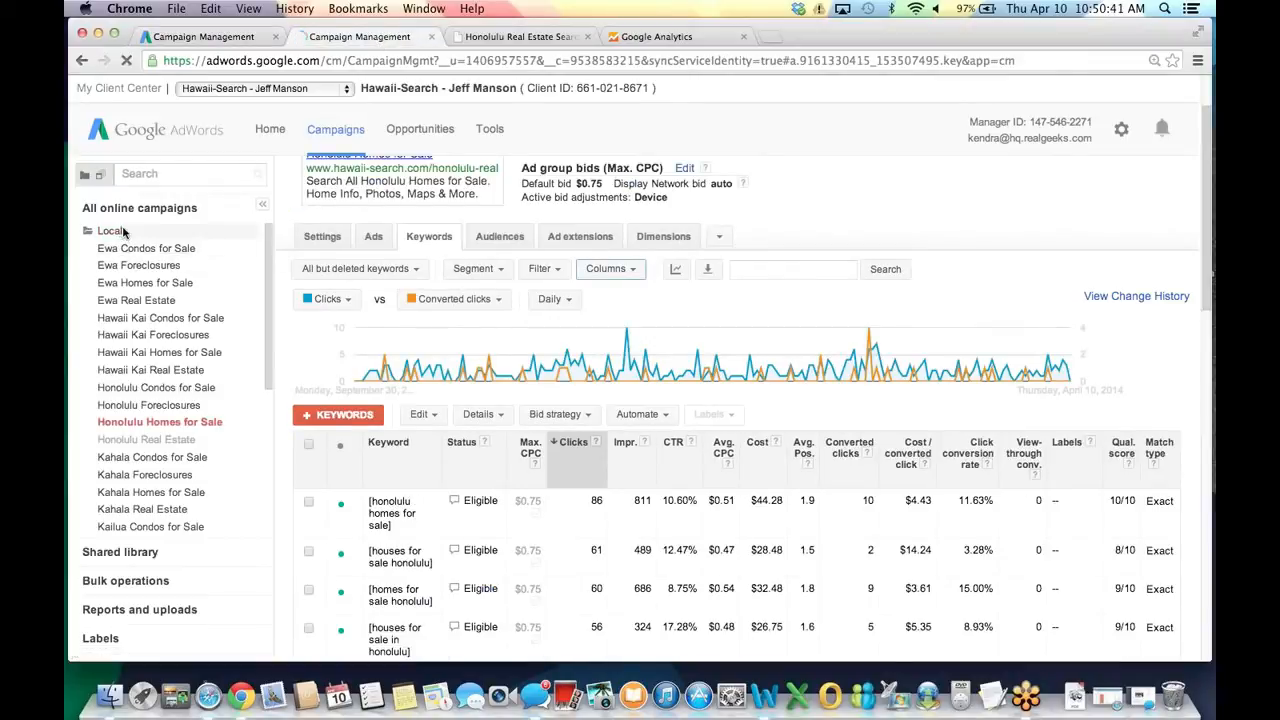